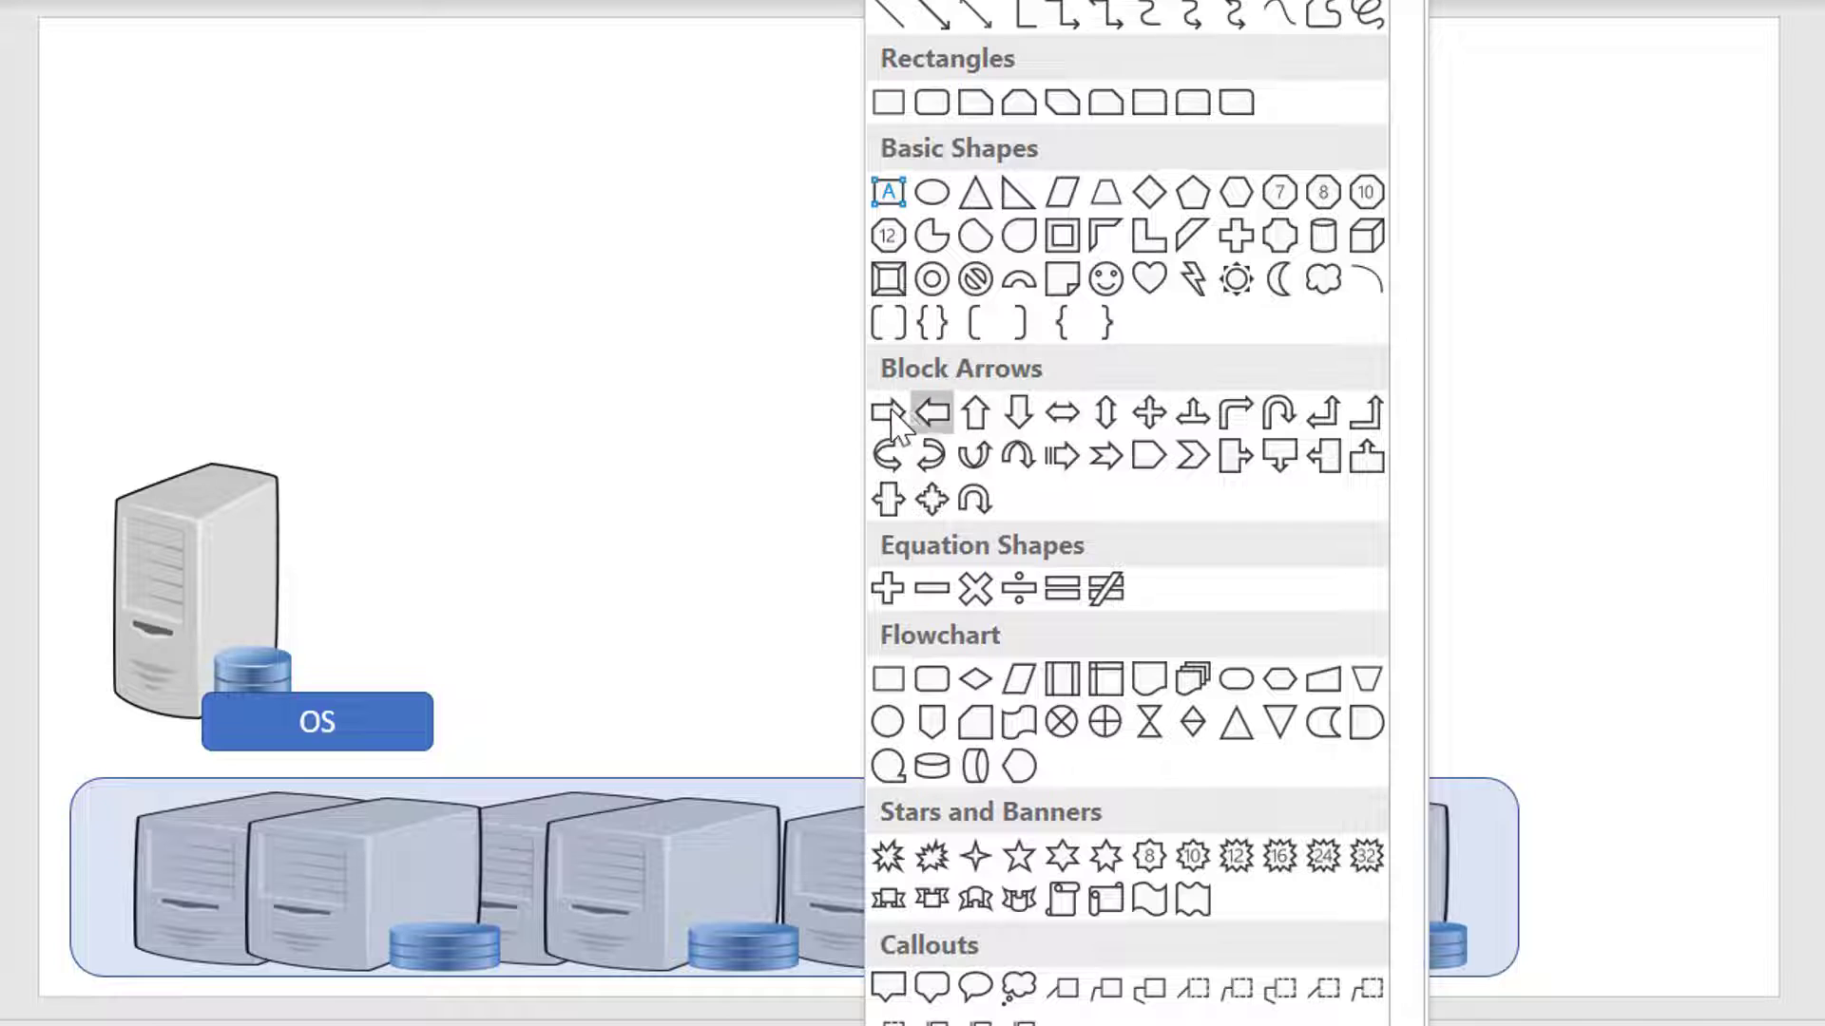
Draw a left-pointing block arrow beside the server, above the OS box, aimed at the server.
{"action": "left_click", "coordinate": [932, 412]}
{"action": "left_click_drag", "start_coordinate": [526, 645], "coordinate": [321, 546]}
{"action": "left_click", "coordinate": [445, 469]}
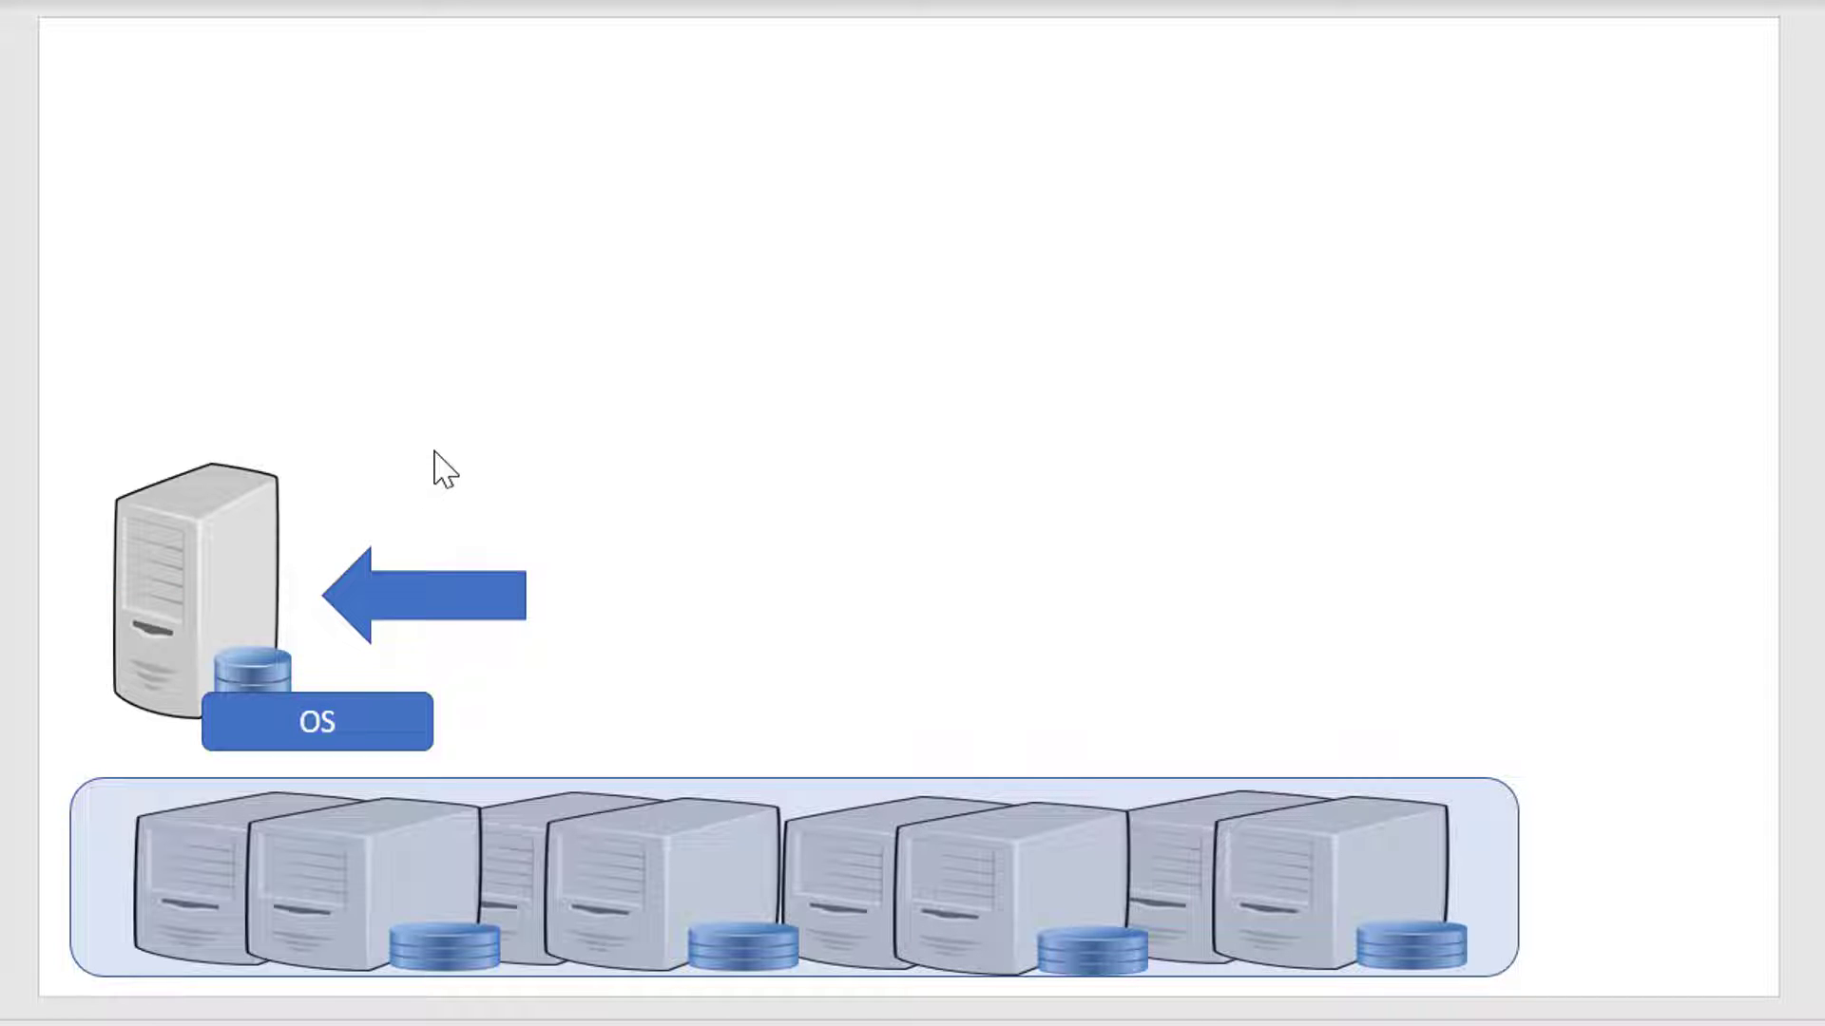
{"action": "left_click", "coordinate": [889, 2]}
{"action": "left_click", "coordinate": [514, 184]}
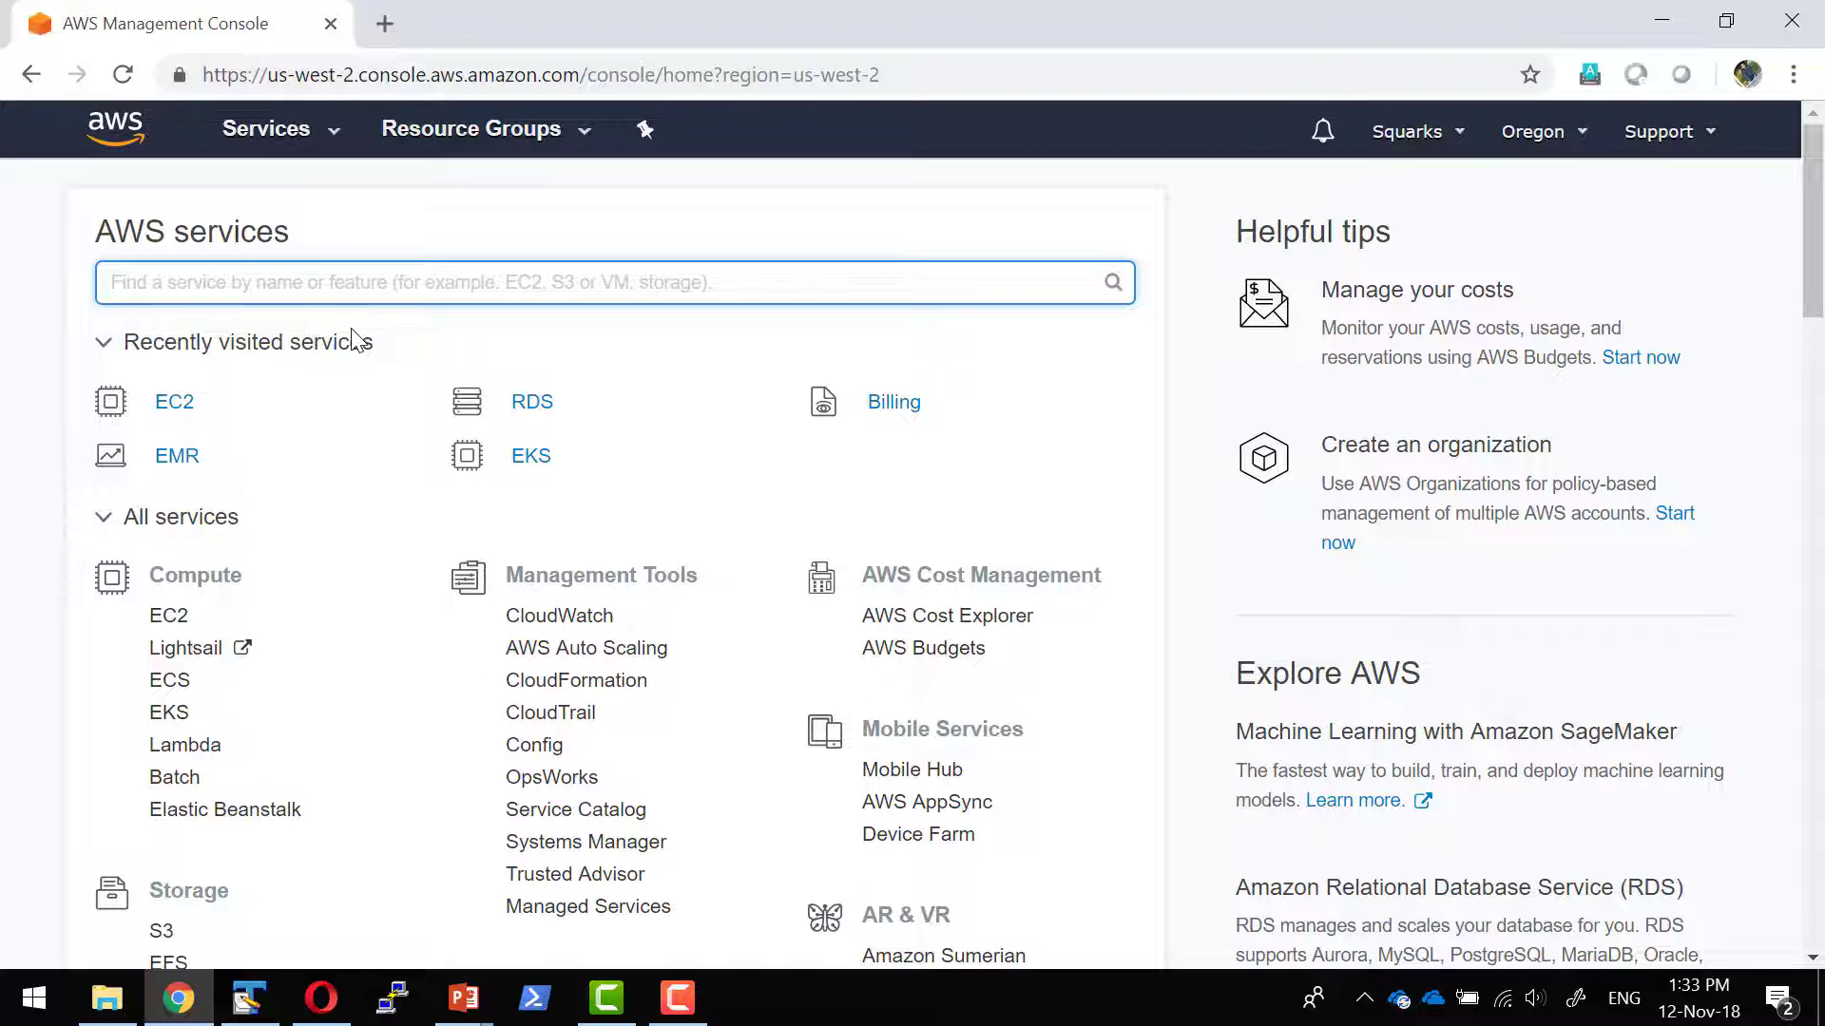
In the AWS Management Console, open the EC2 service and start launching a new instance.
{"action": "left_click", "coordinate": [173, 401]}
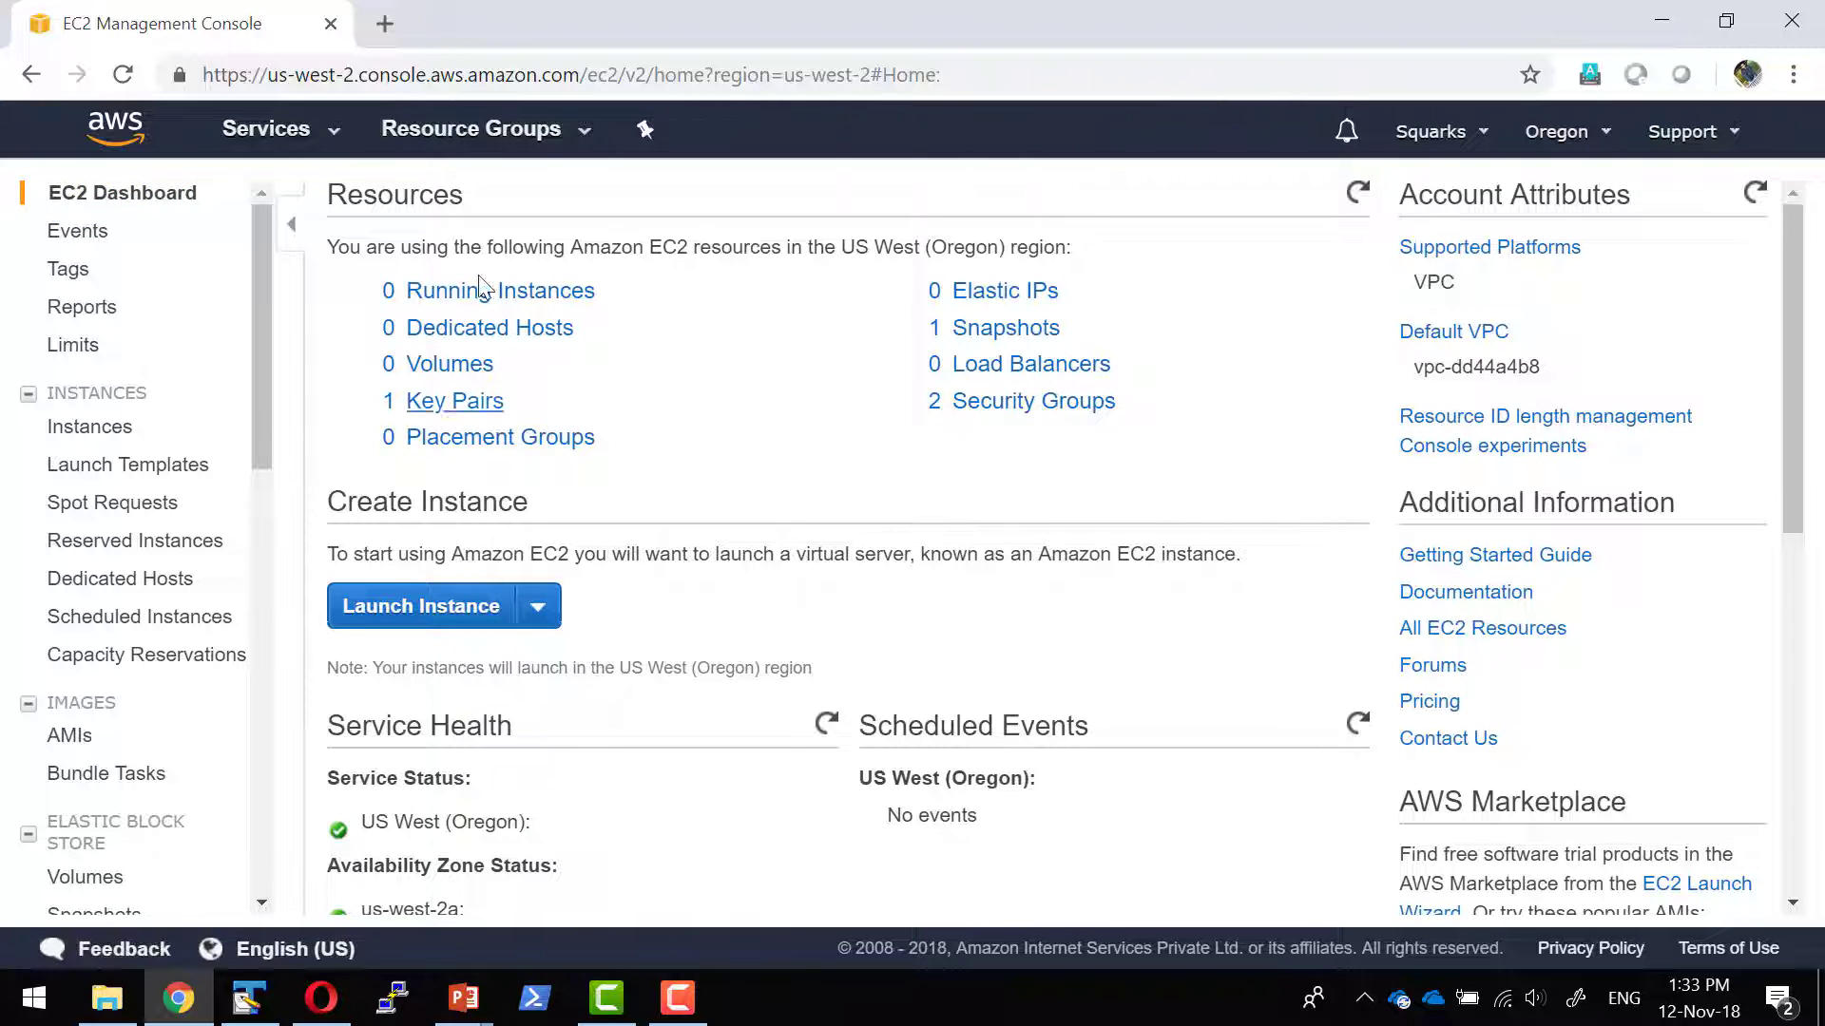
{"action": "left_click", "coordinate": [428, 608]}
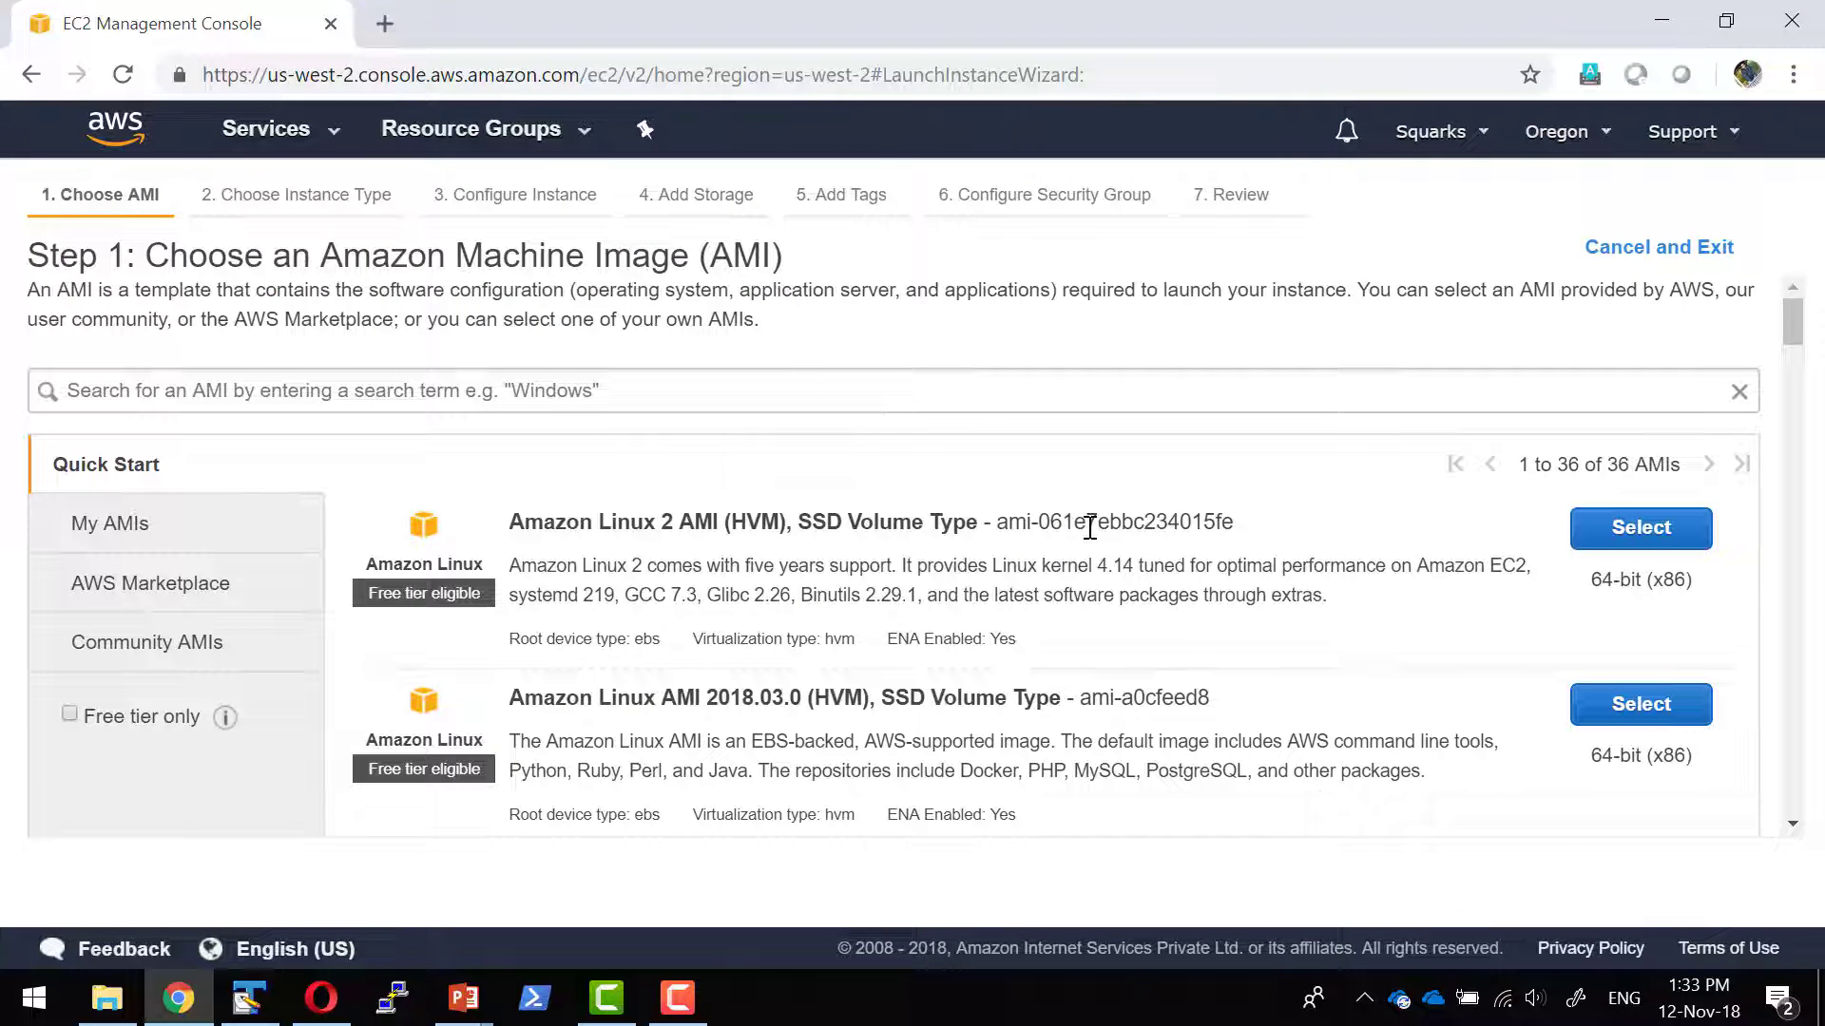
Look through the available machine images and select Amazon Linux 2 AMI (HVM), SSD Volume Type.
{"action": "scroll", "coordinate": [1091, 525], "scroll_direction": "down", "scroll_amount": 3}
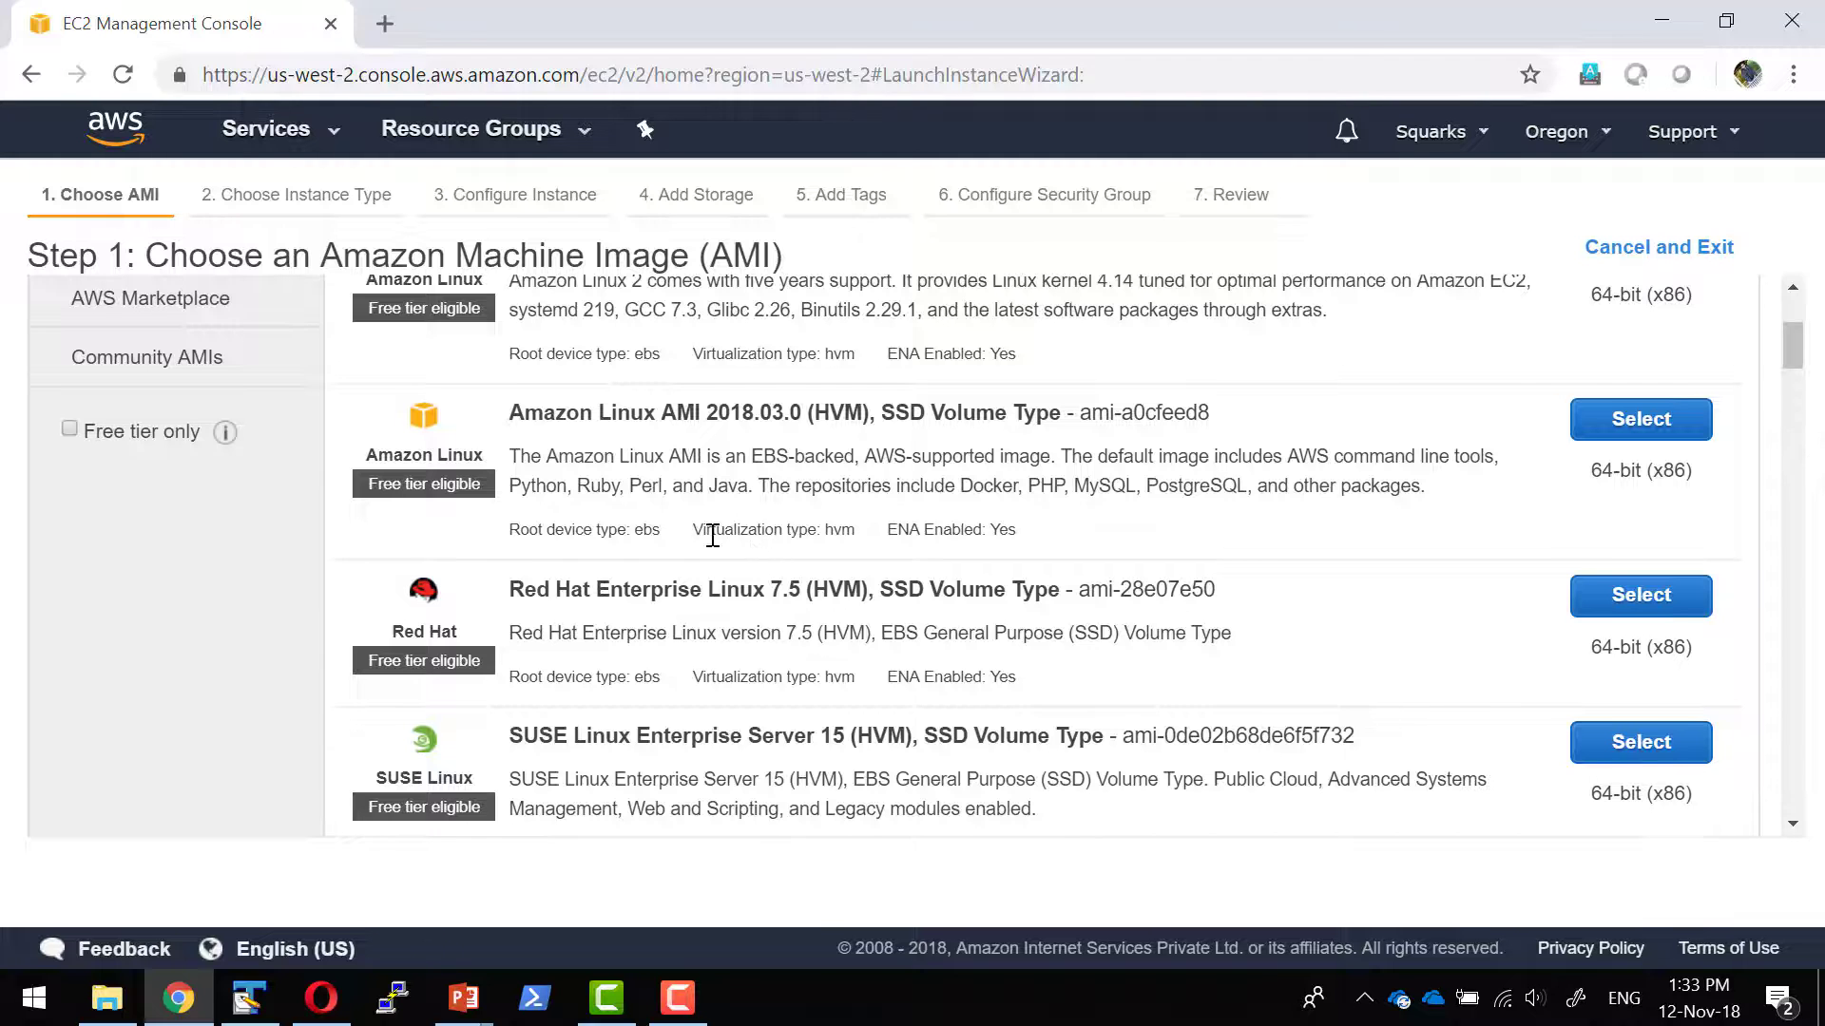
{"action": "scroll", "coordinate": [712, 535], "scroll_direction": "up", "scroll_amount": 3}
{"action": "scroll", "coordinate": [682, 540], "scroll_direction": "down", "scroll_amount": 3}
{"action": "scroll", "coordinate": [618, 425], "scroll_direction": "down", "scroll_amount": 4}
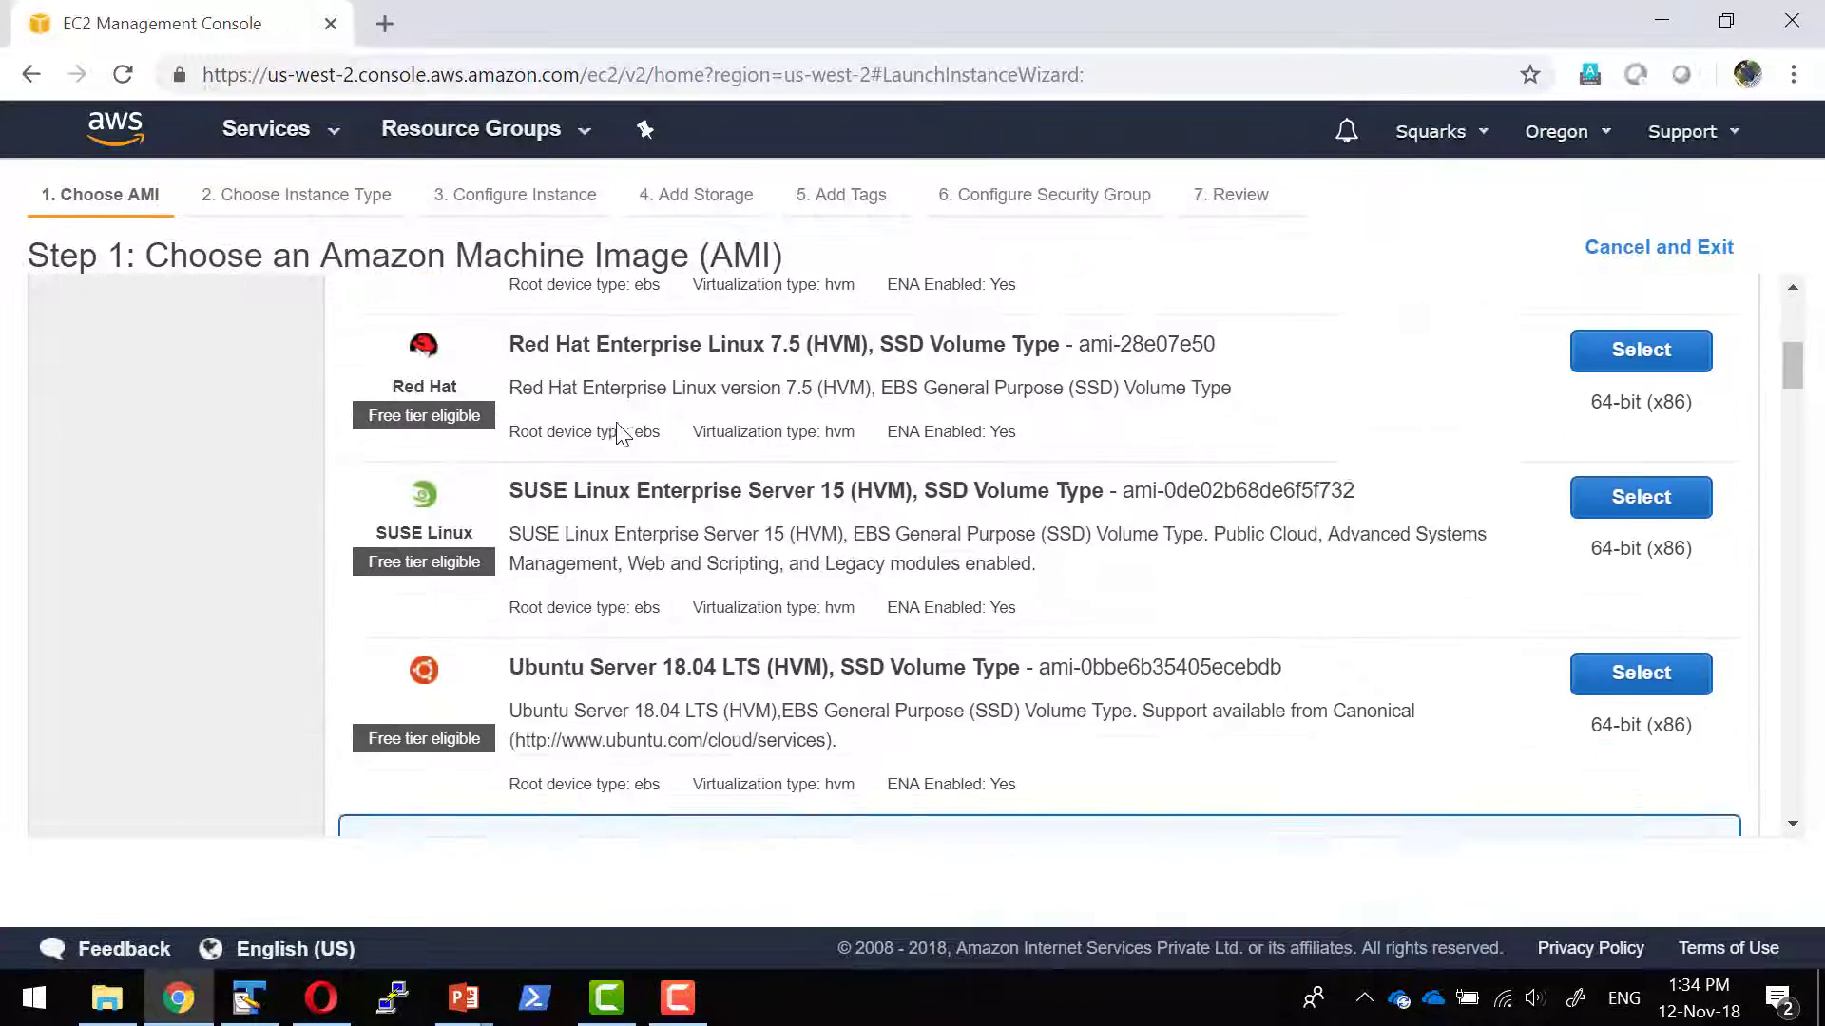
{"action": "scroll", "coordinate": [619, 432], "scroll_direction": "down", "scroll_amount": 4}
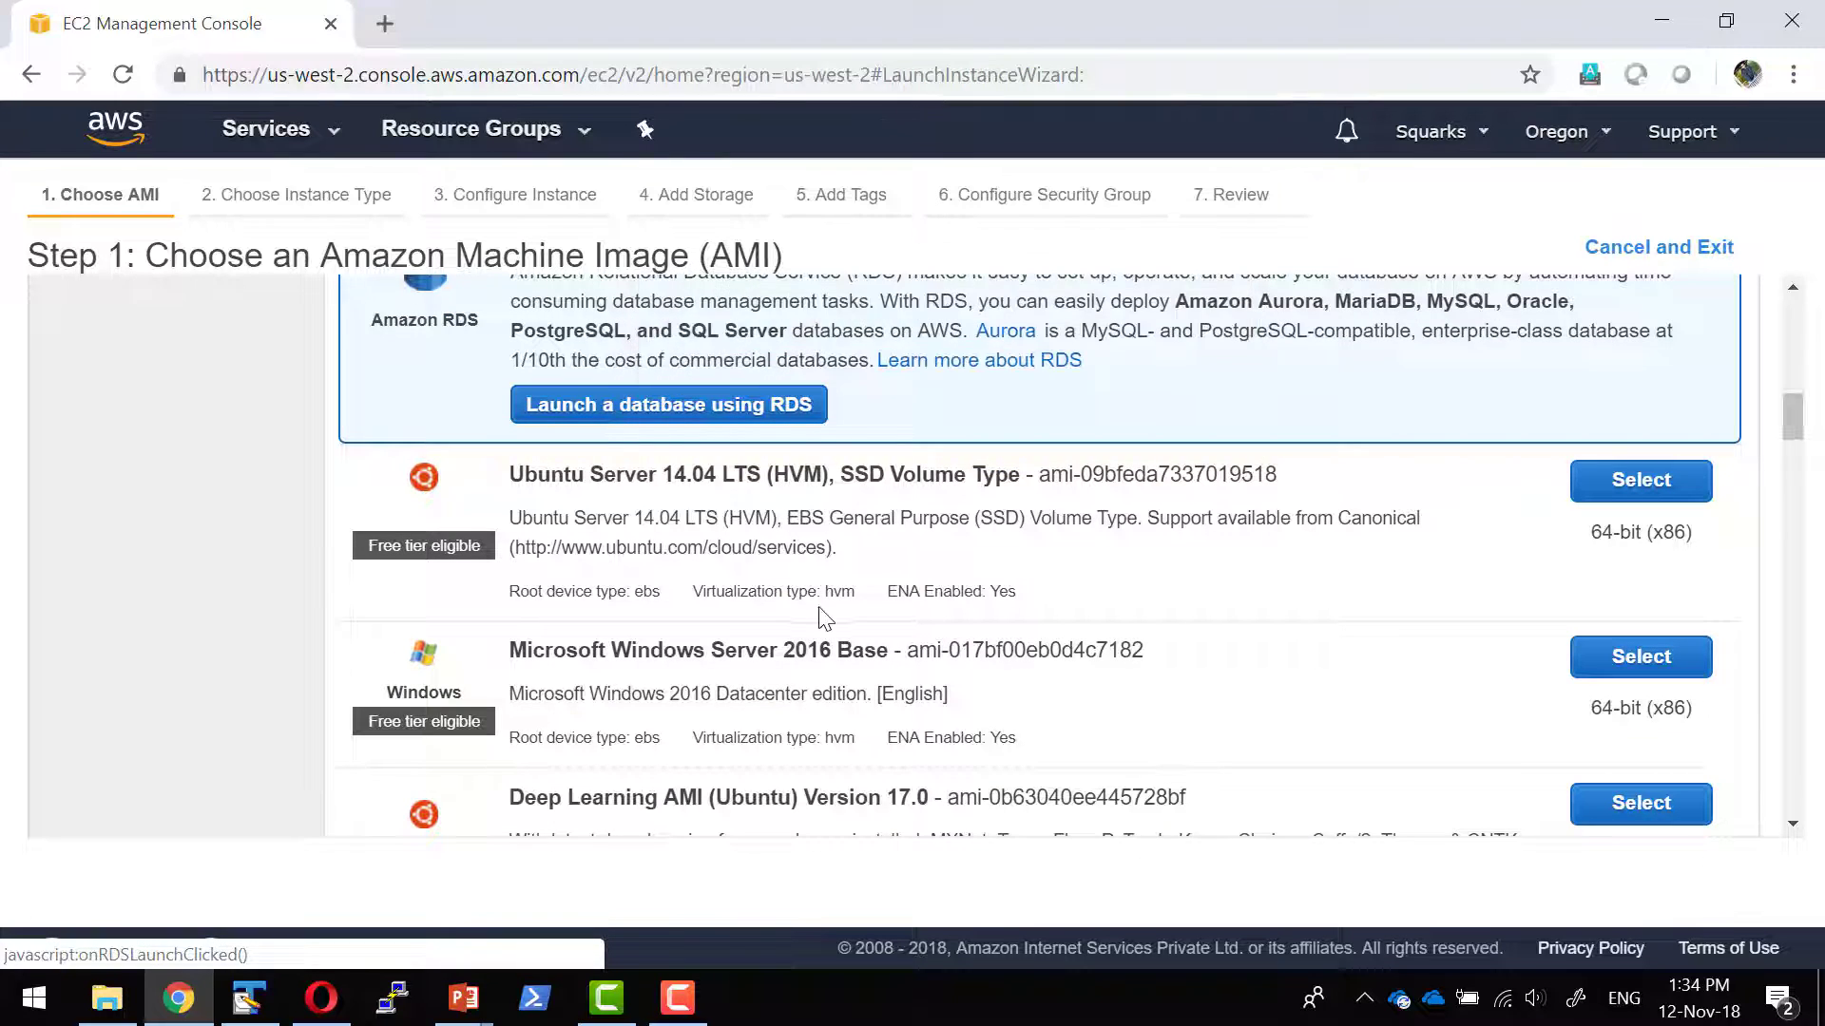
{"action": "scroll", "coordinate": [823, 616], "scroll_direction": "up", "scroll_amount": 8}
{"action": "scroll", "coordinate": [814, 554], "scroll_direction": "up", "scroll_amount": 4}
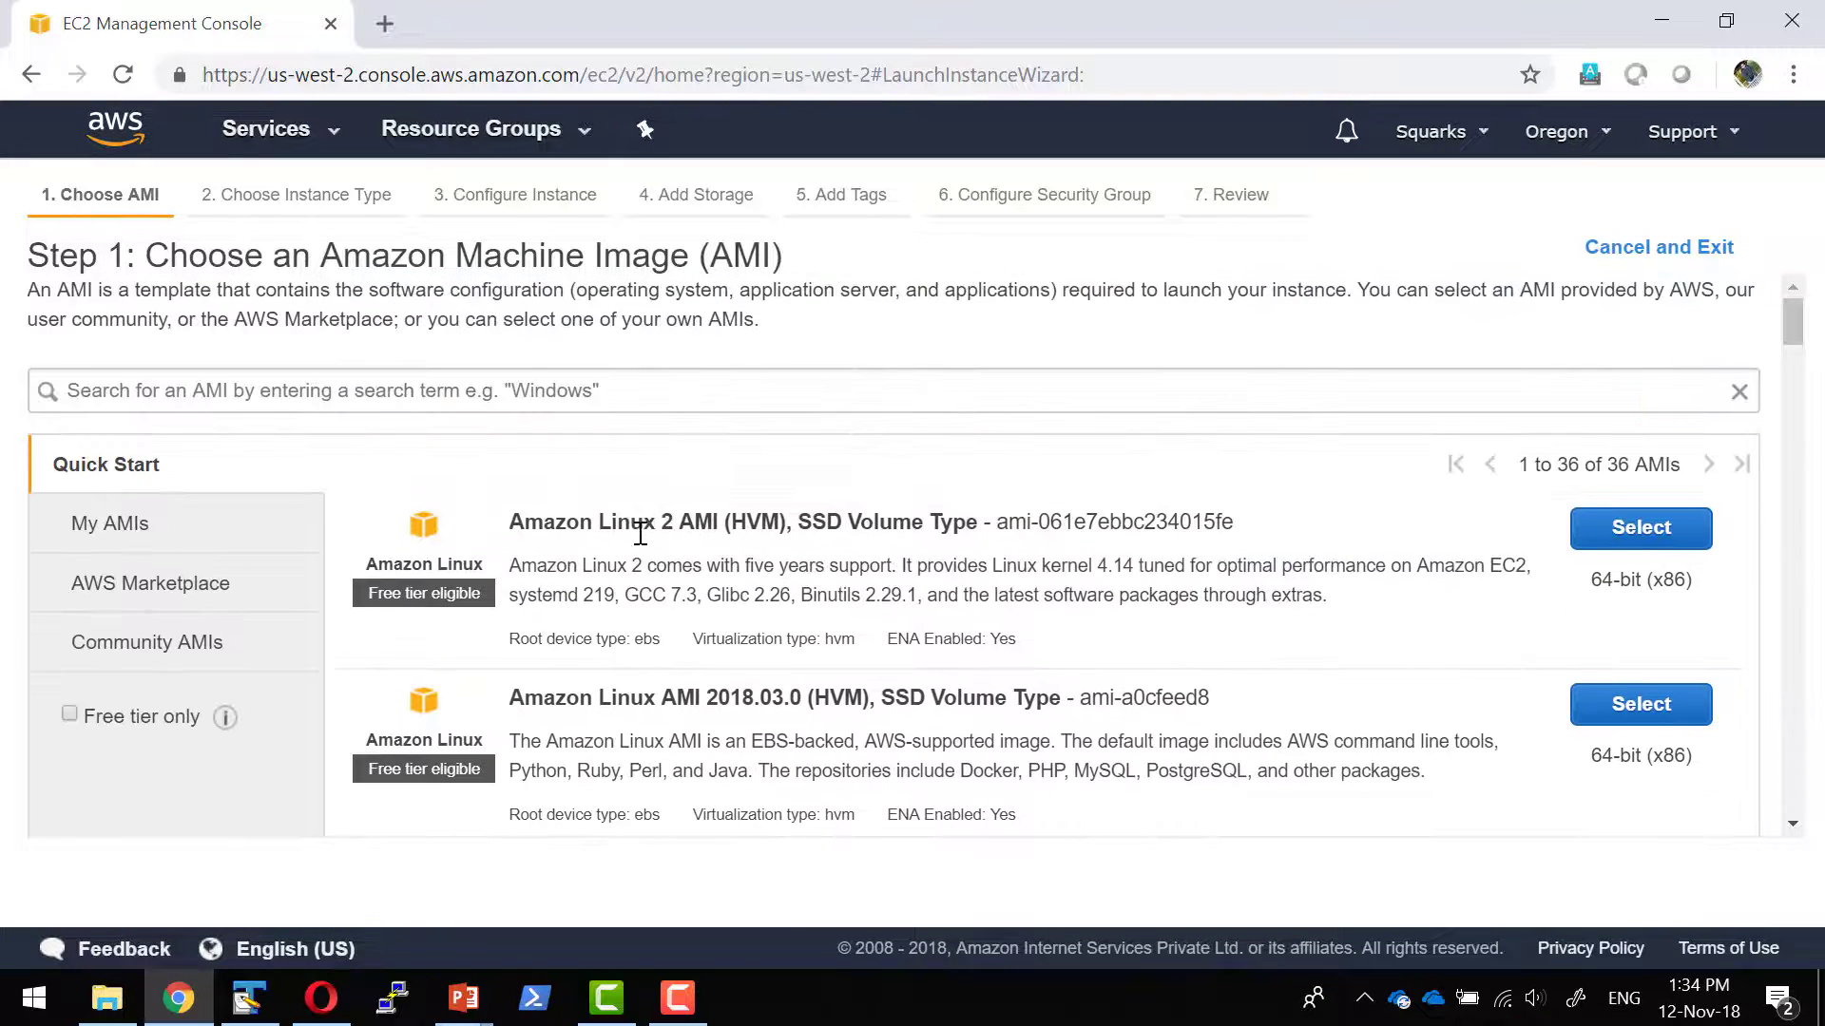
{"action": "left_click", "coordinate": [1670, 532]}
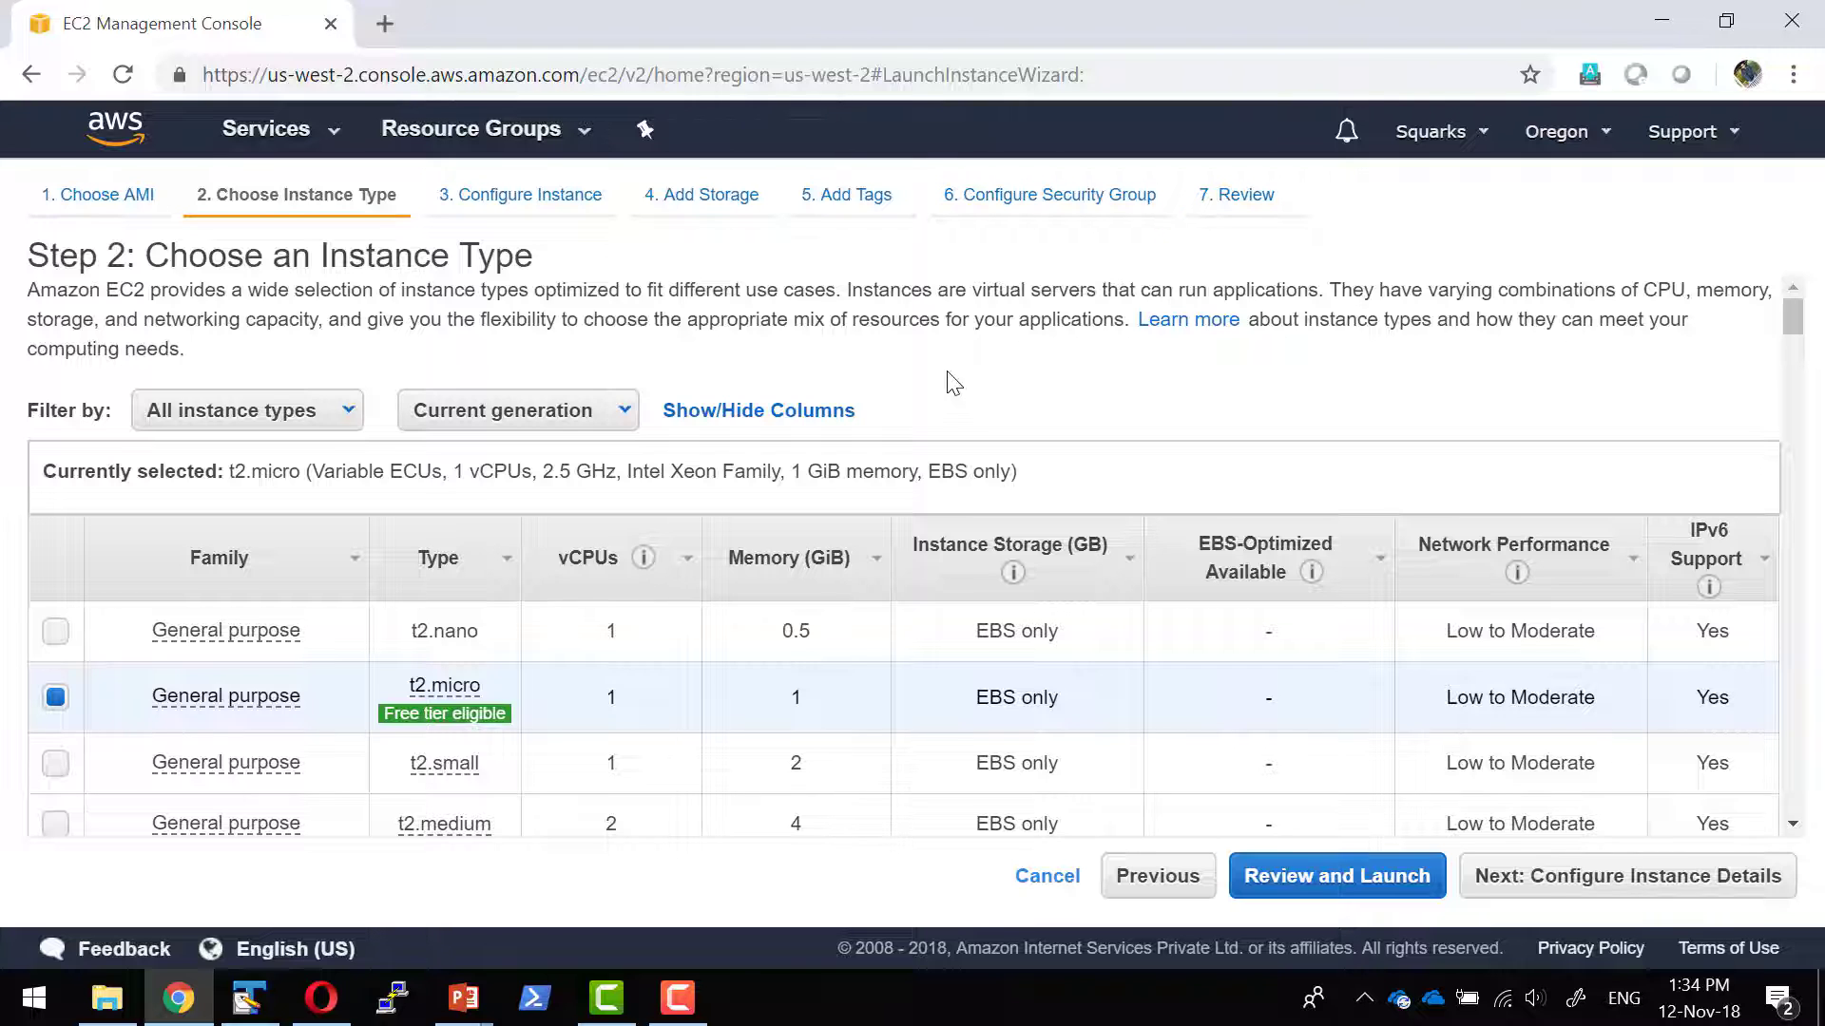
Compare the instance types, choose t2.small and proceed to the instance details.
{"action": "scroll", "coordinate": [950, 380], "scroll_direction": "down", "scroll_amount": 3}
{"action": "mouse_move", "coordinate": [396, 407]}
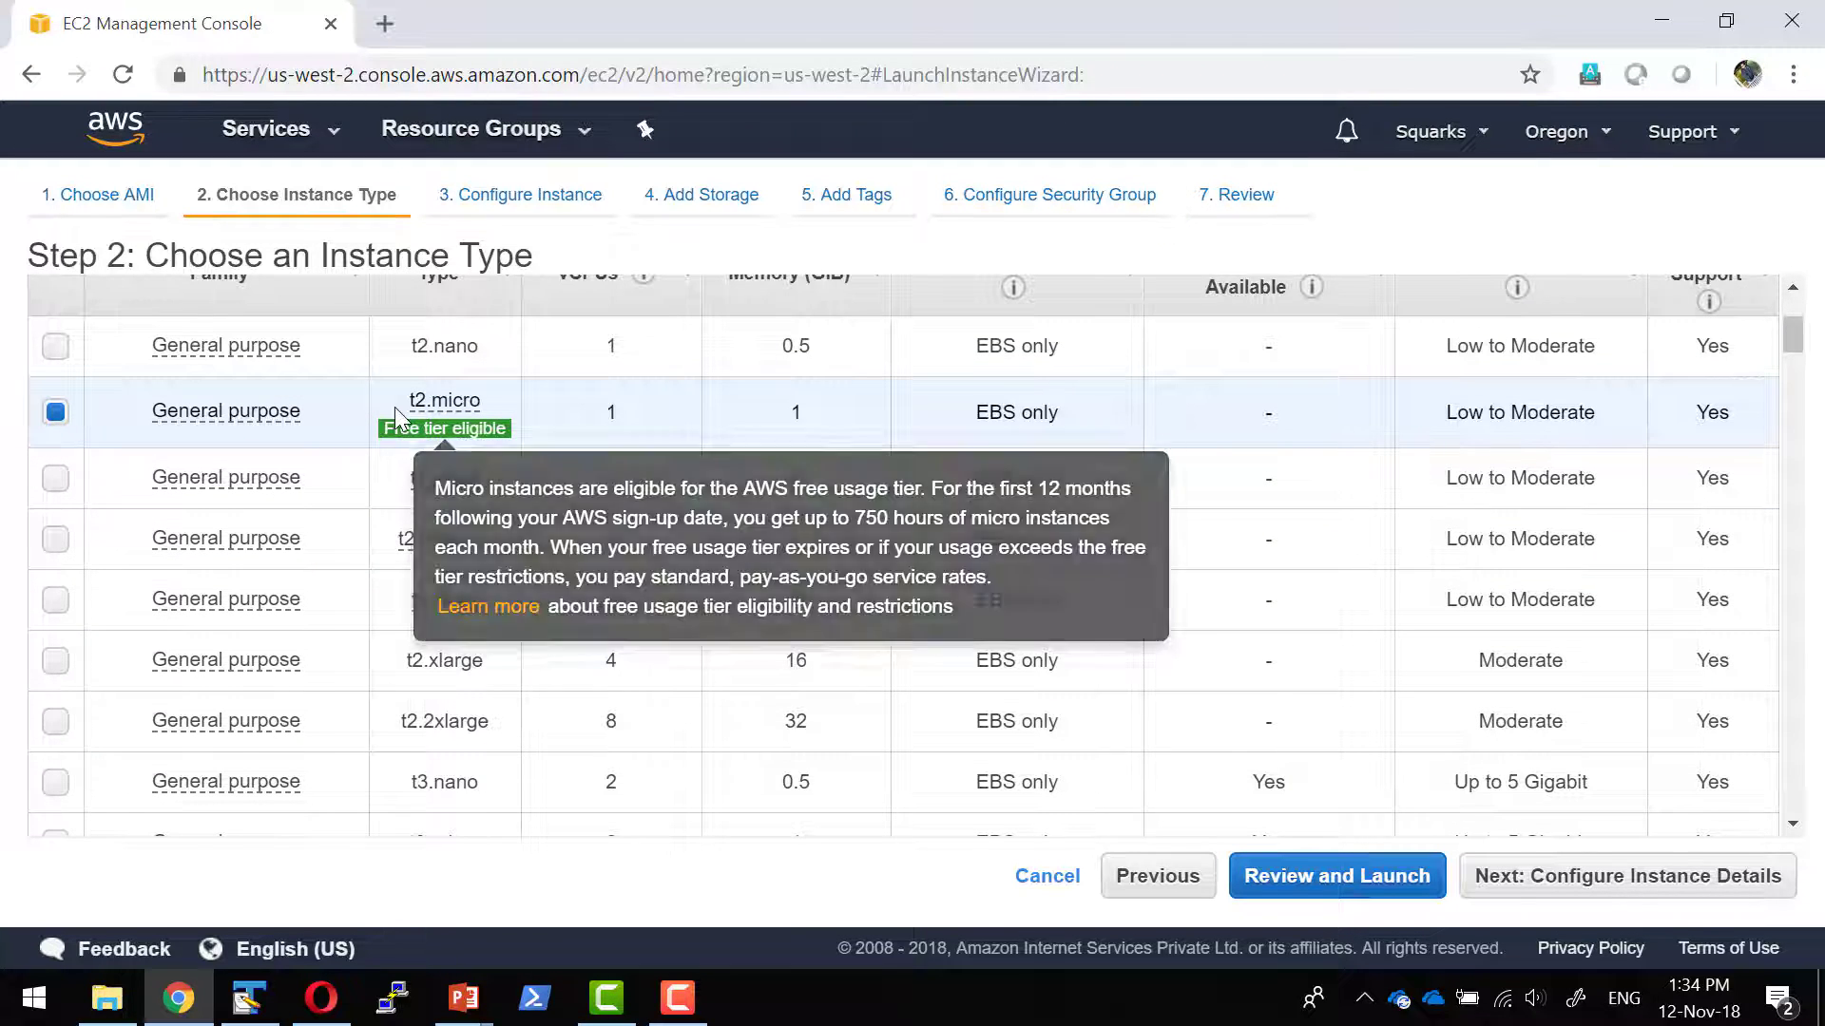
{"action": "scroll", "coordinate": [837, 481], "scroll_direction": "up", "scroll_amount": 1}
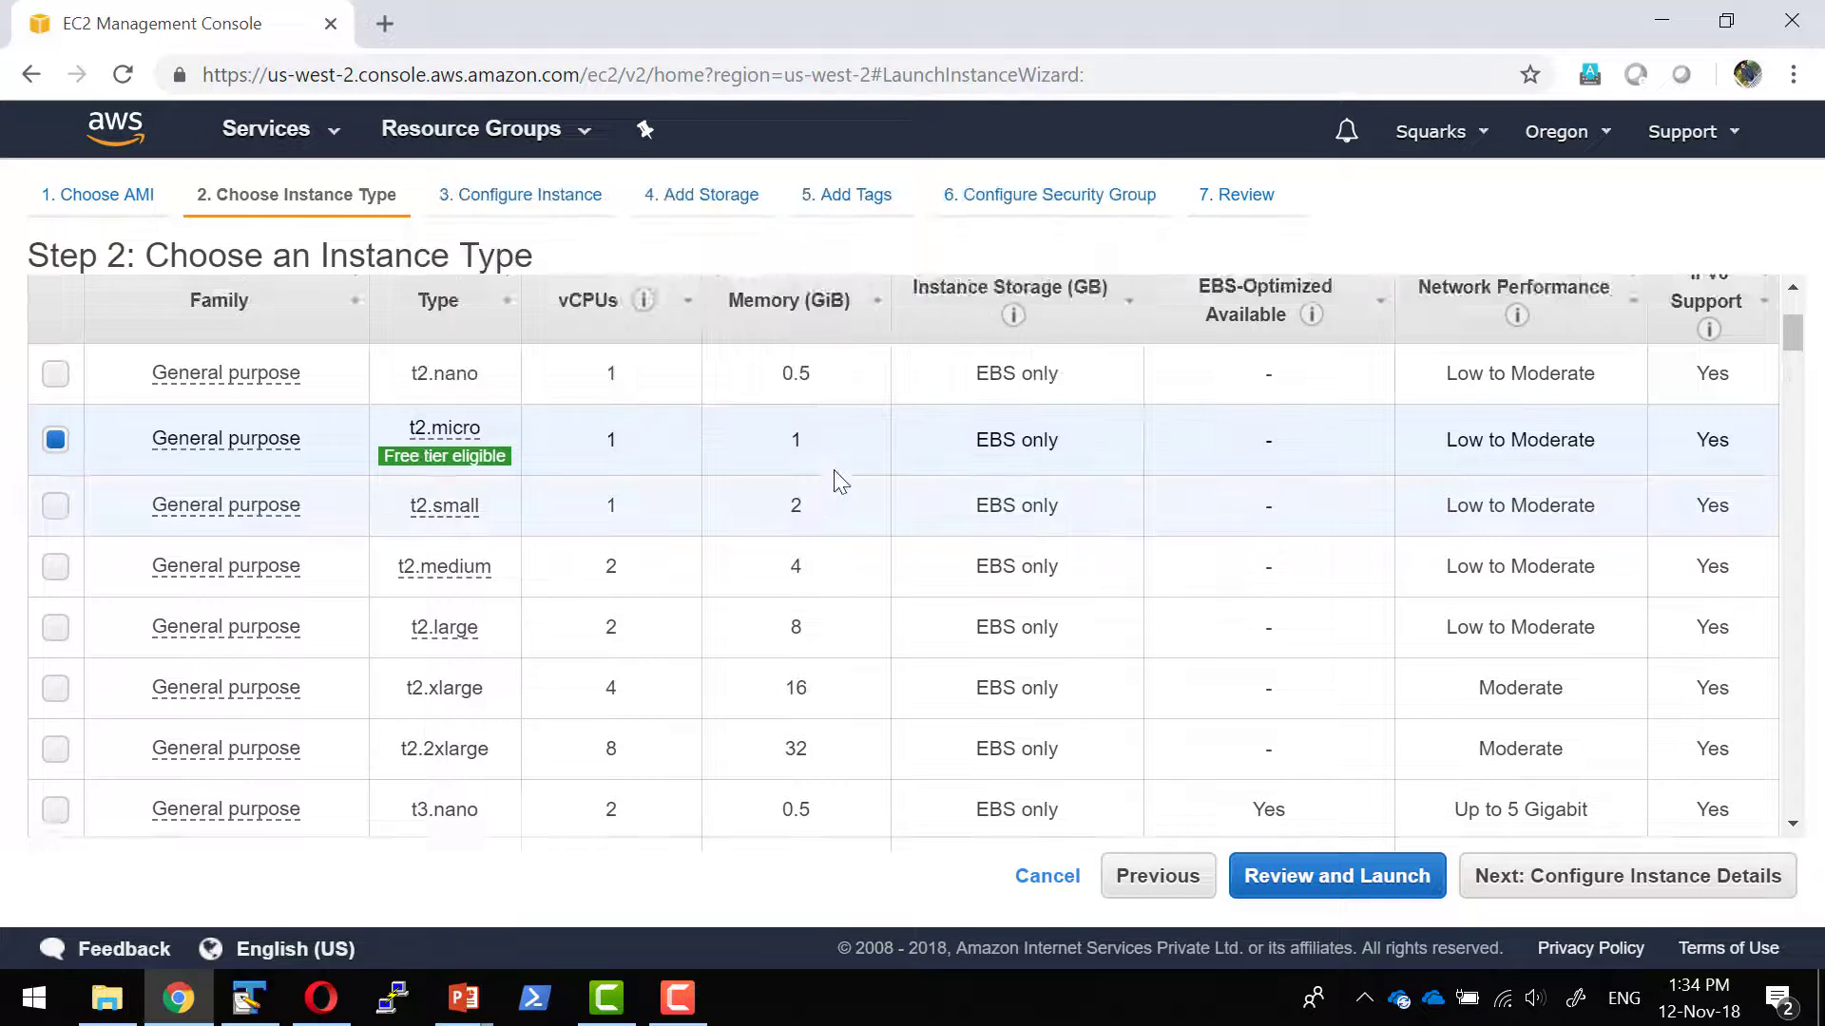
{"action": "scroll", "coordinate": [841, 481], "scroll_direction": "up", "scroll_amount": 3}
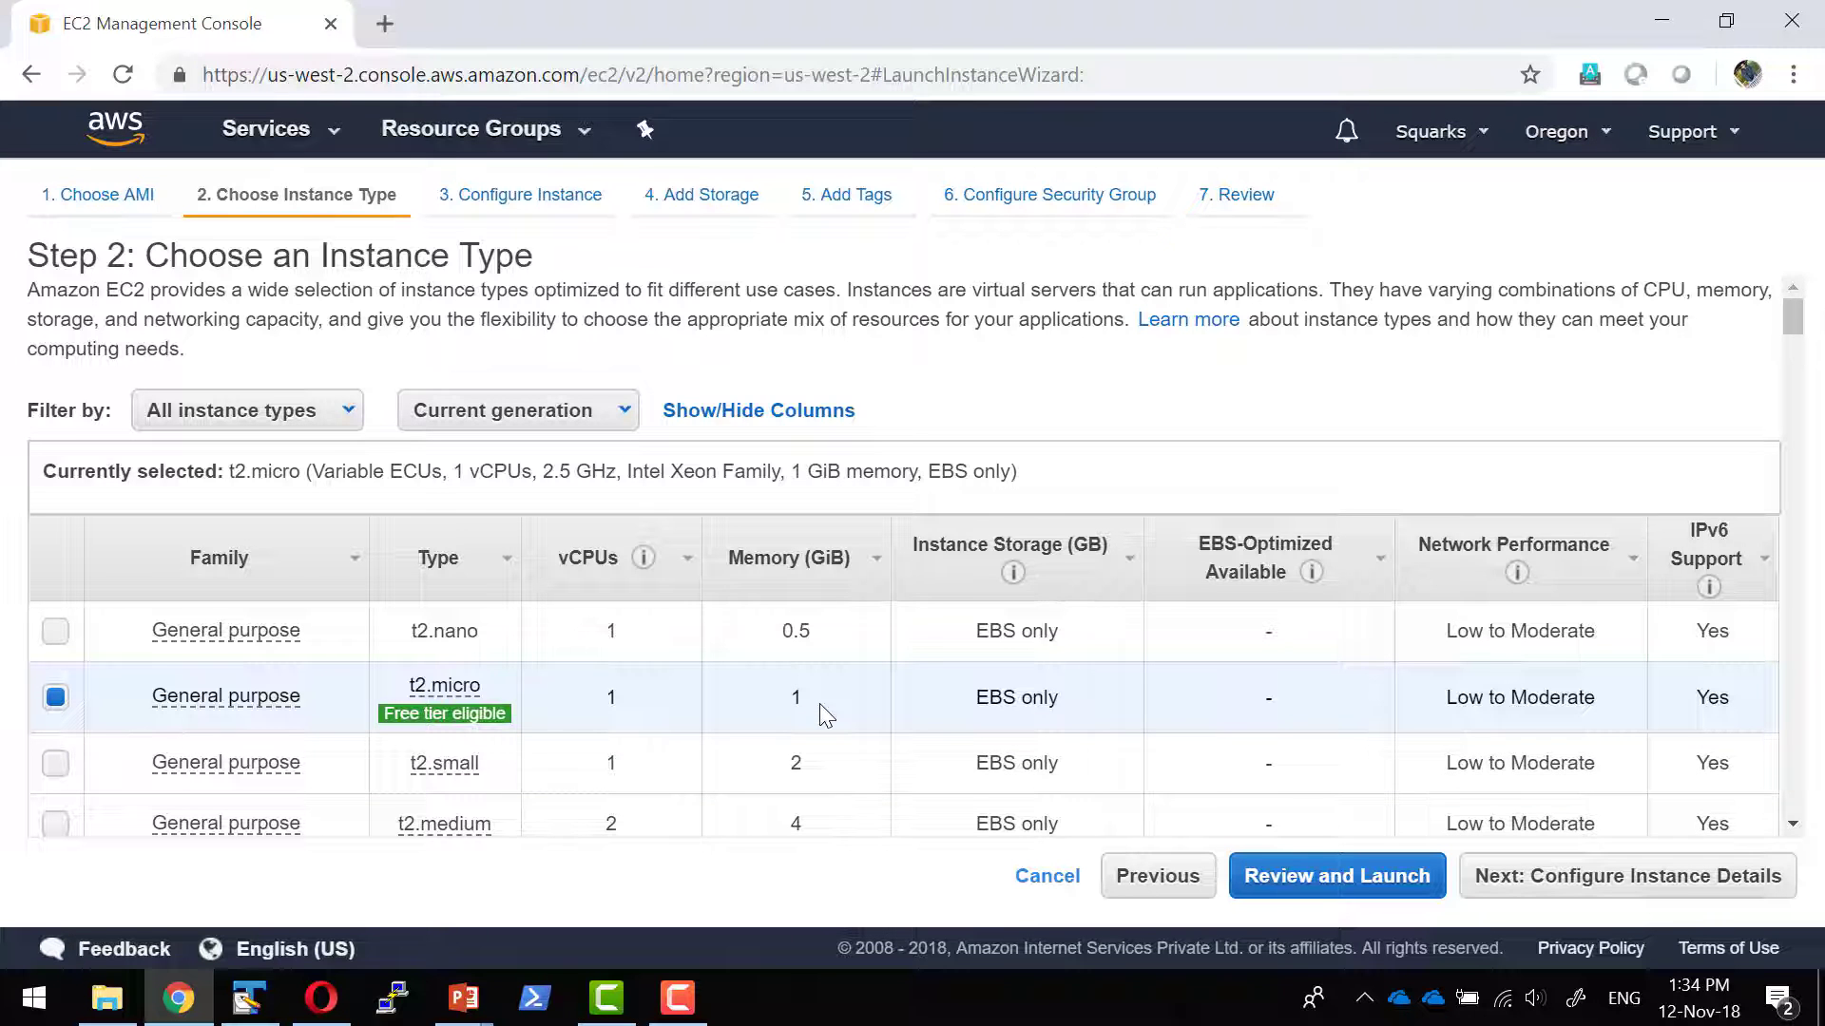
{"action": "scroll", "coordinate": [620, 707], "scroll_direction": "down", "scroll_amount": 3}
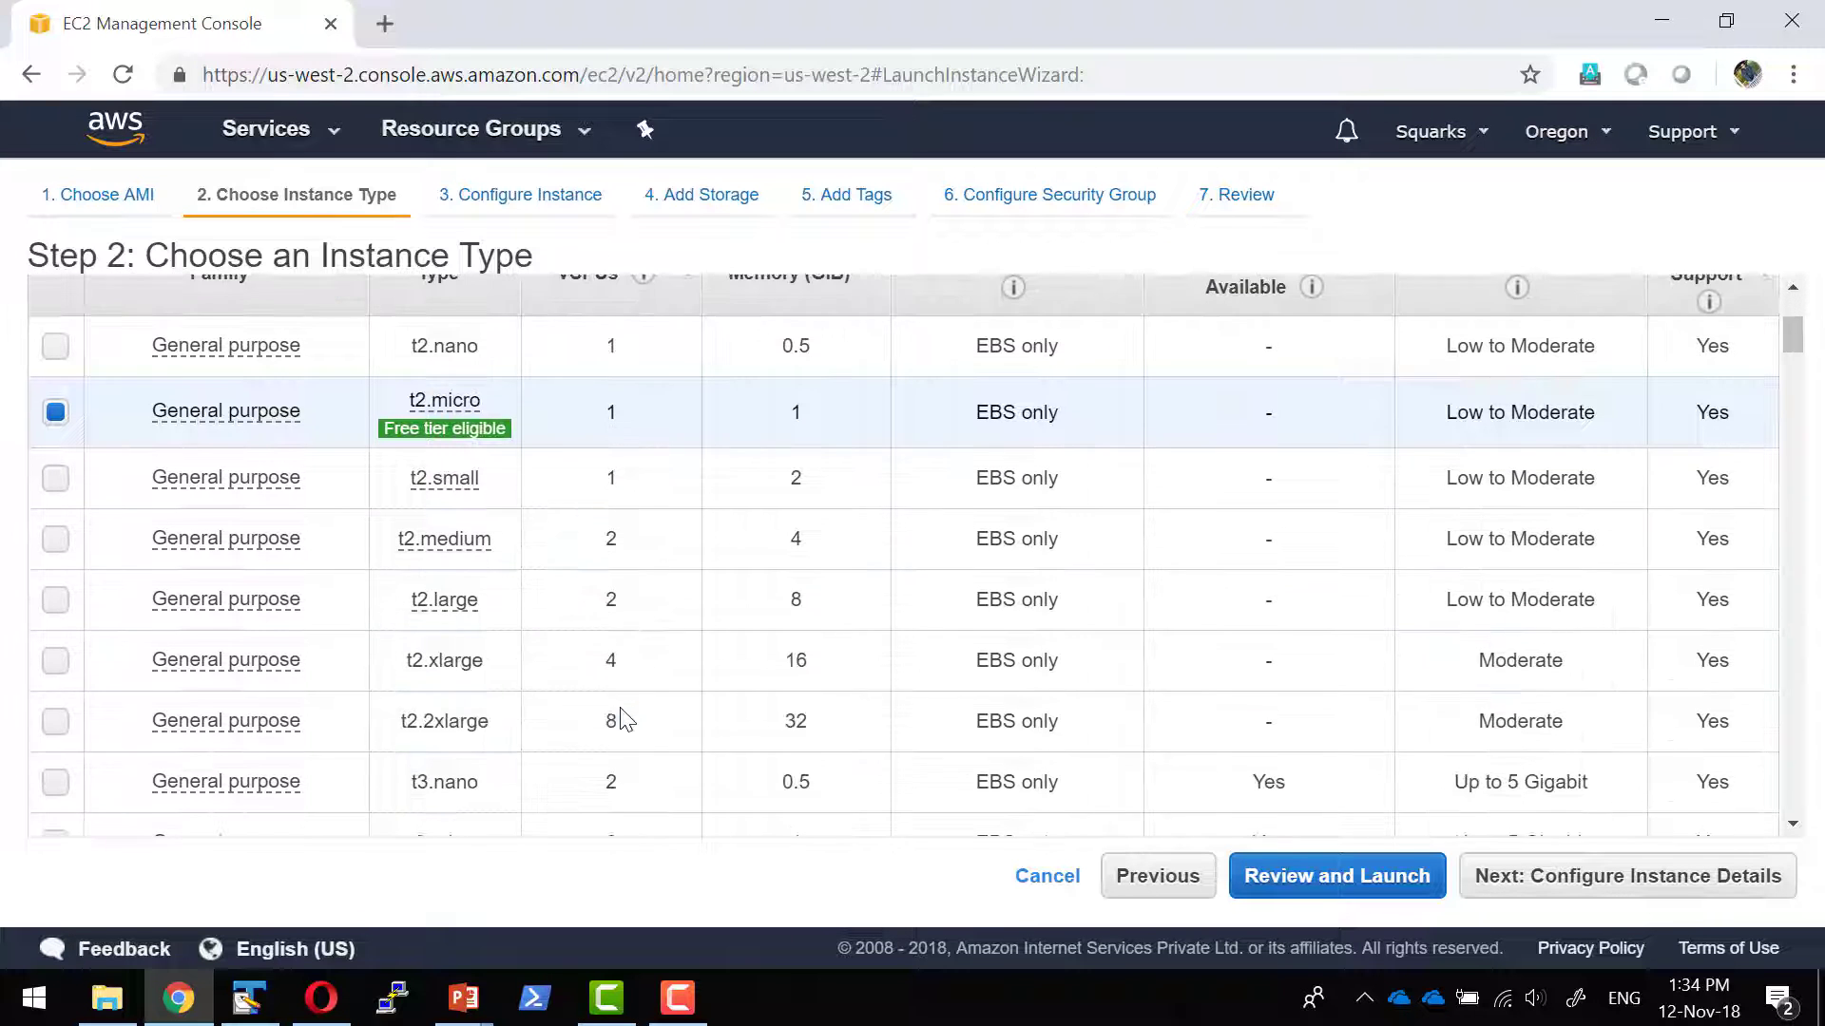
{"action": "left_click", "coordinate": [55, 478]}
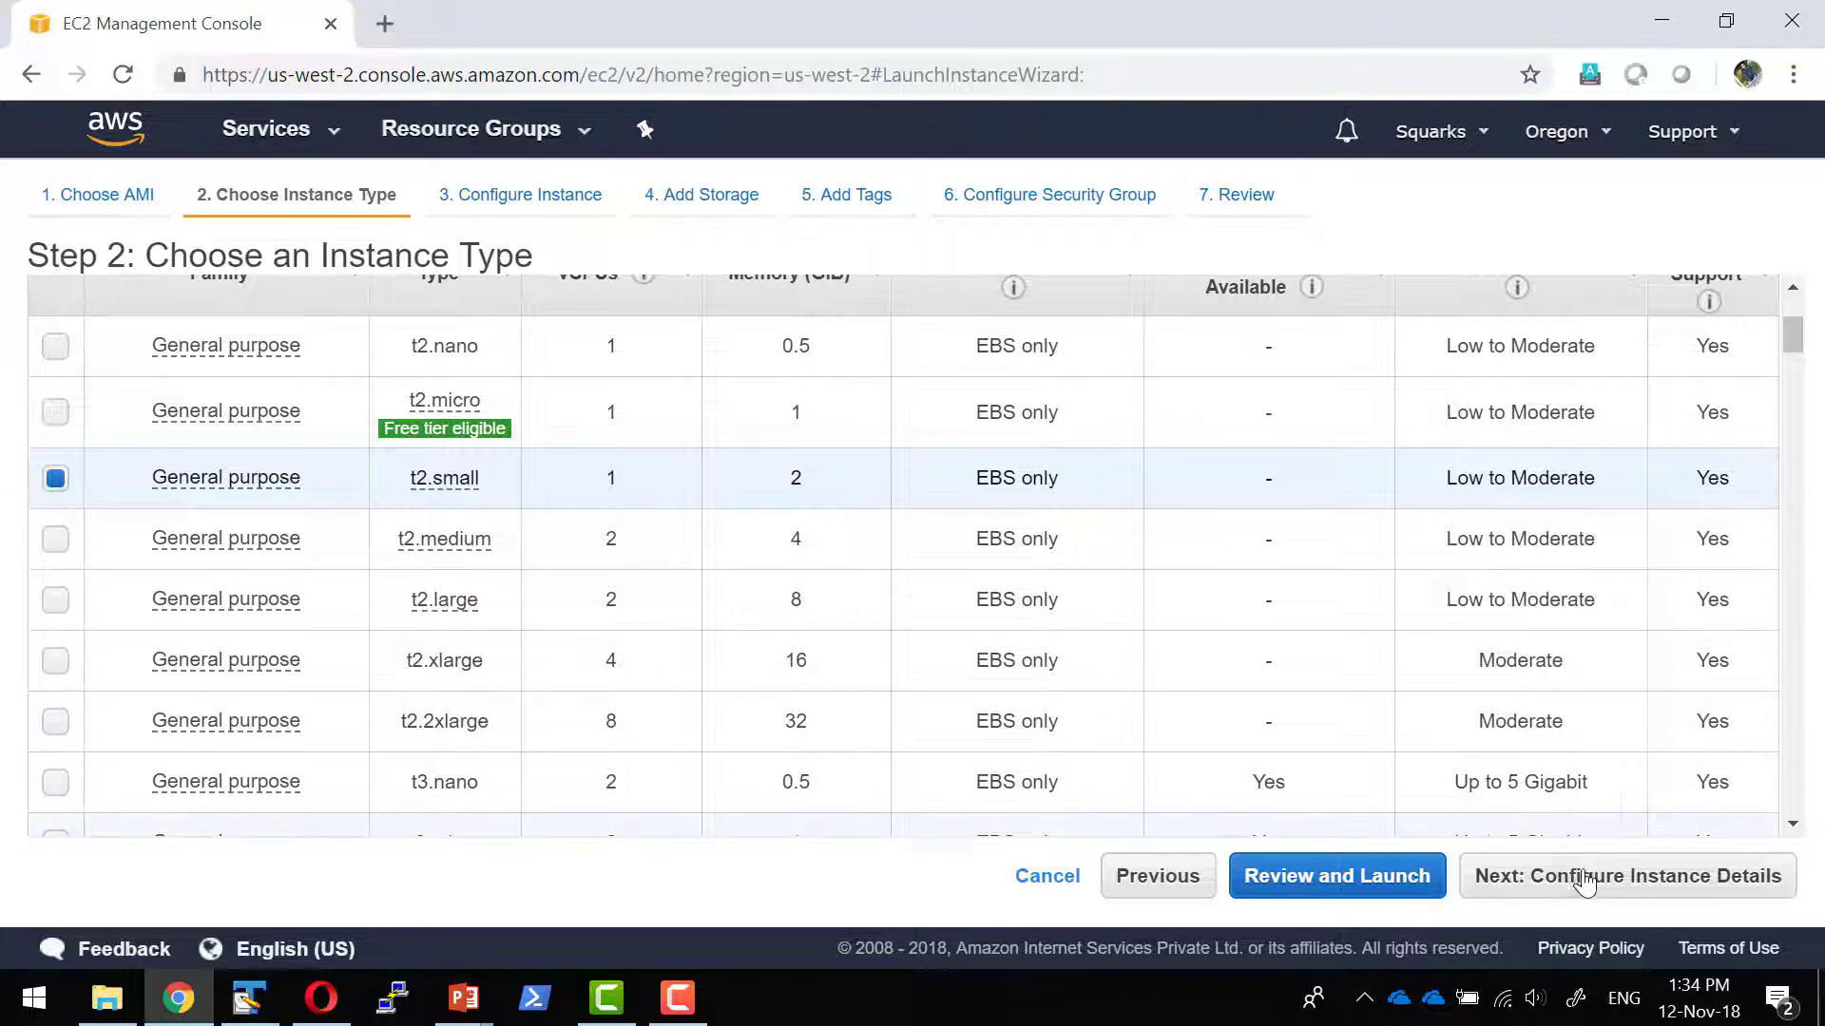
{"action": "left_click", "coordinate": [1540, 875]}
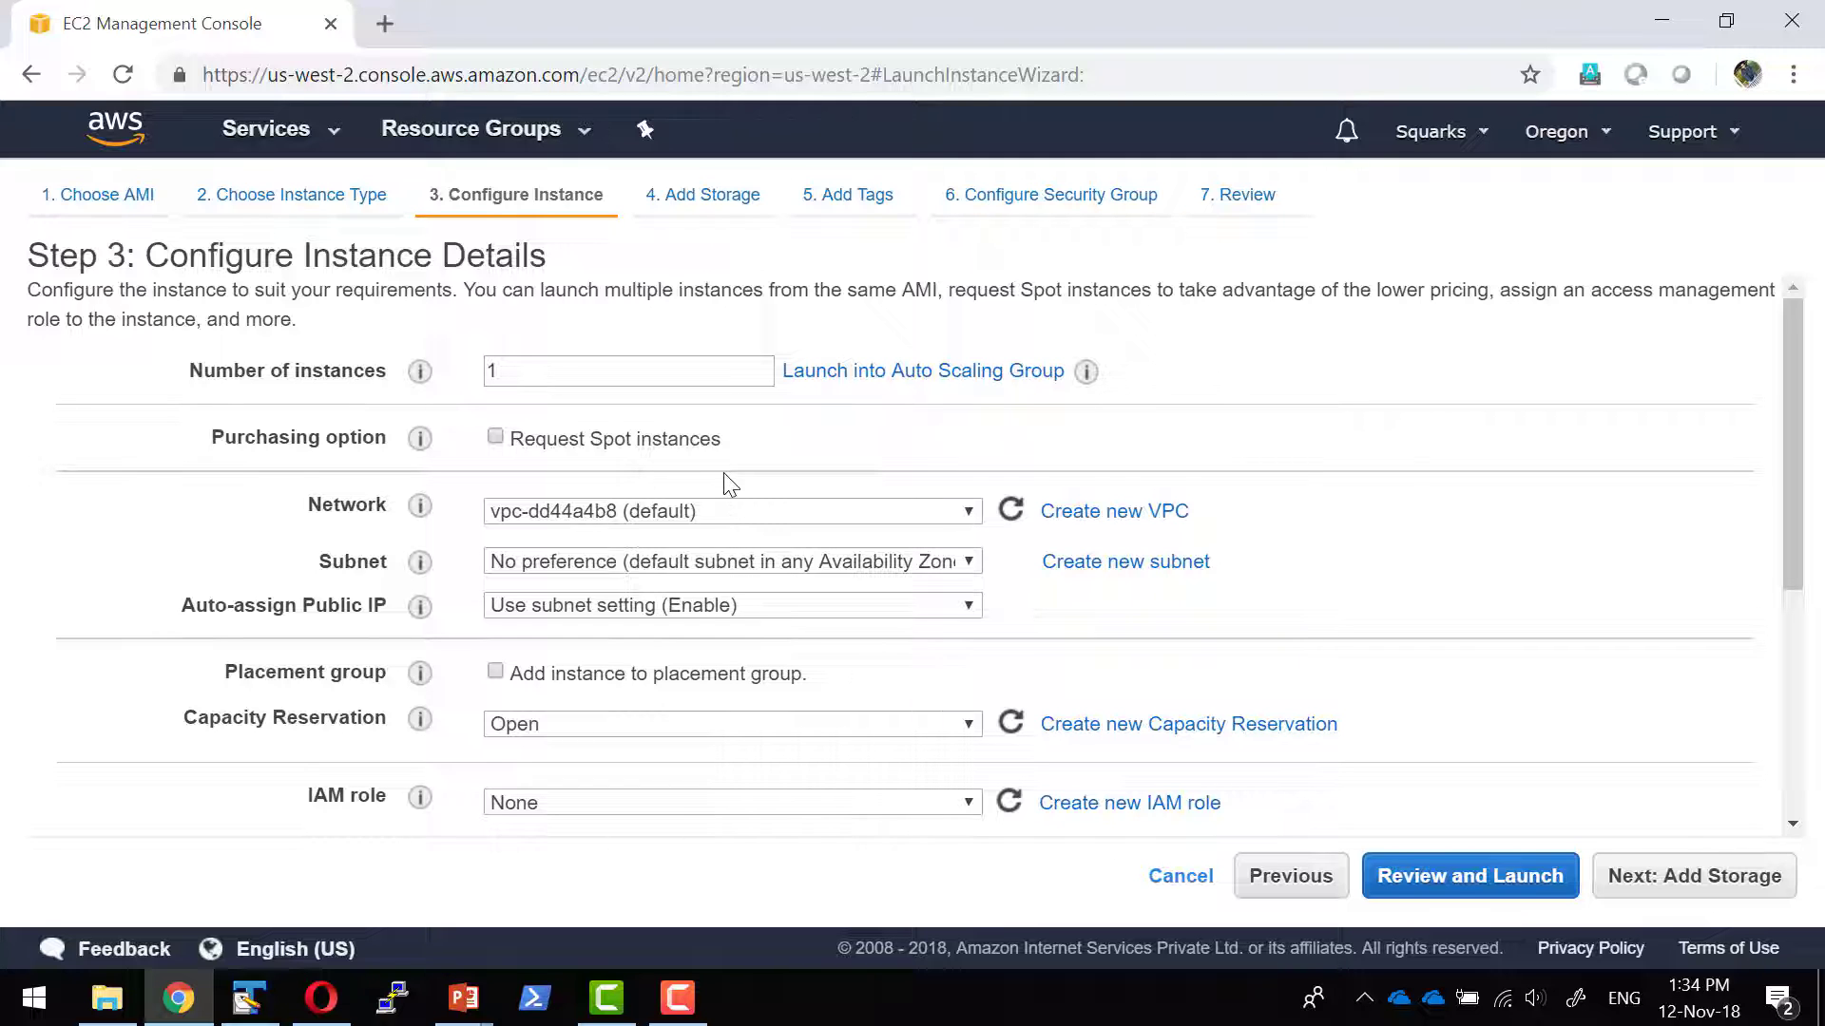
Accept the default instance details, keep the root volume as 8 GiB General Purpose SSD (gp2) and continue to the tags.
{"action": "scroll", "coordinate": [751, 456], "scroll_direction": "down", "scroll_amount": 5}
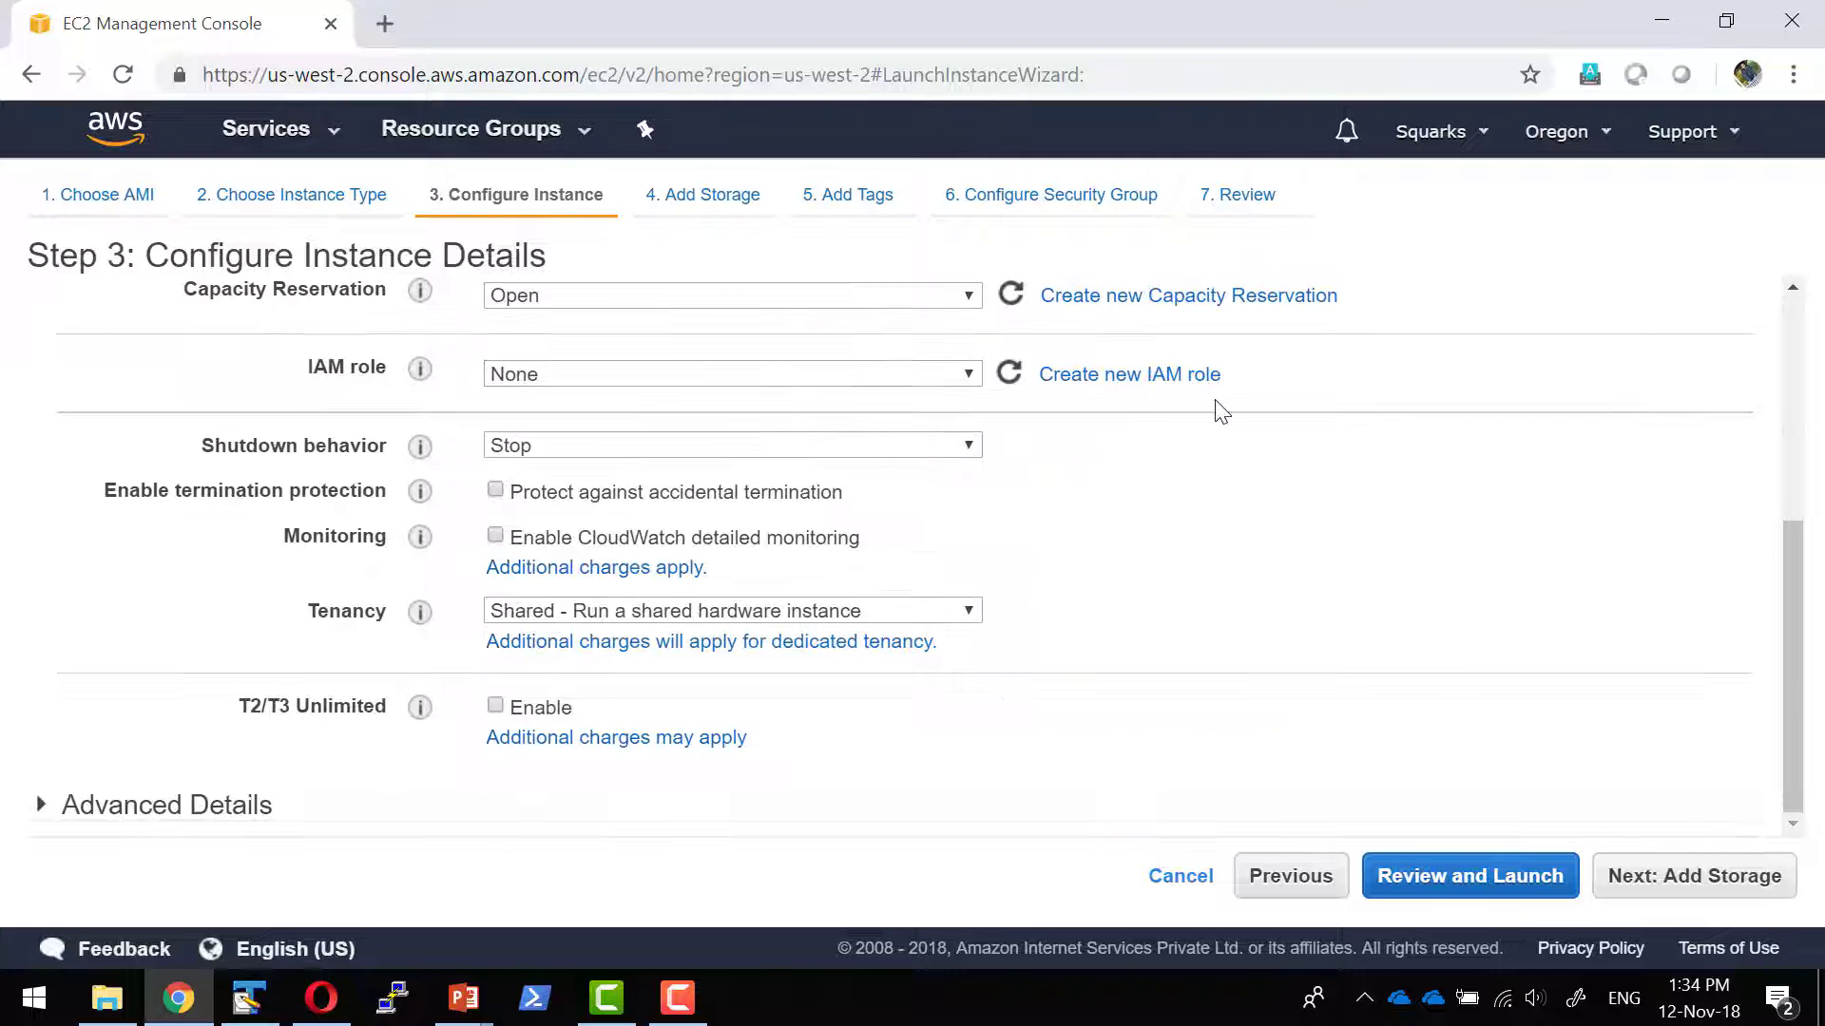
{"action": "left_click", "coordinate": [1745, 899]}
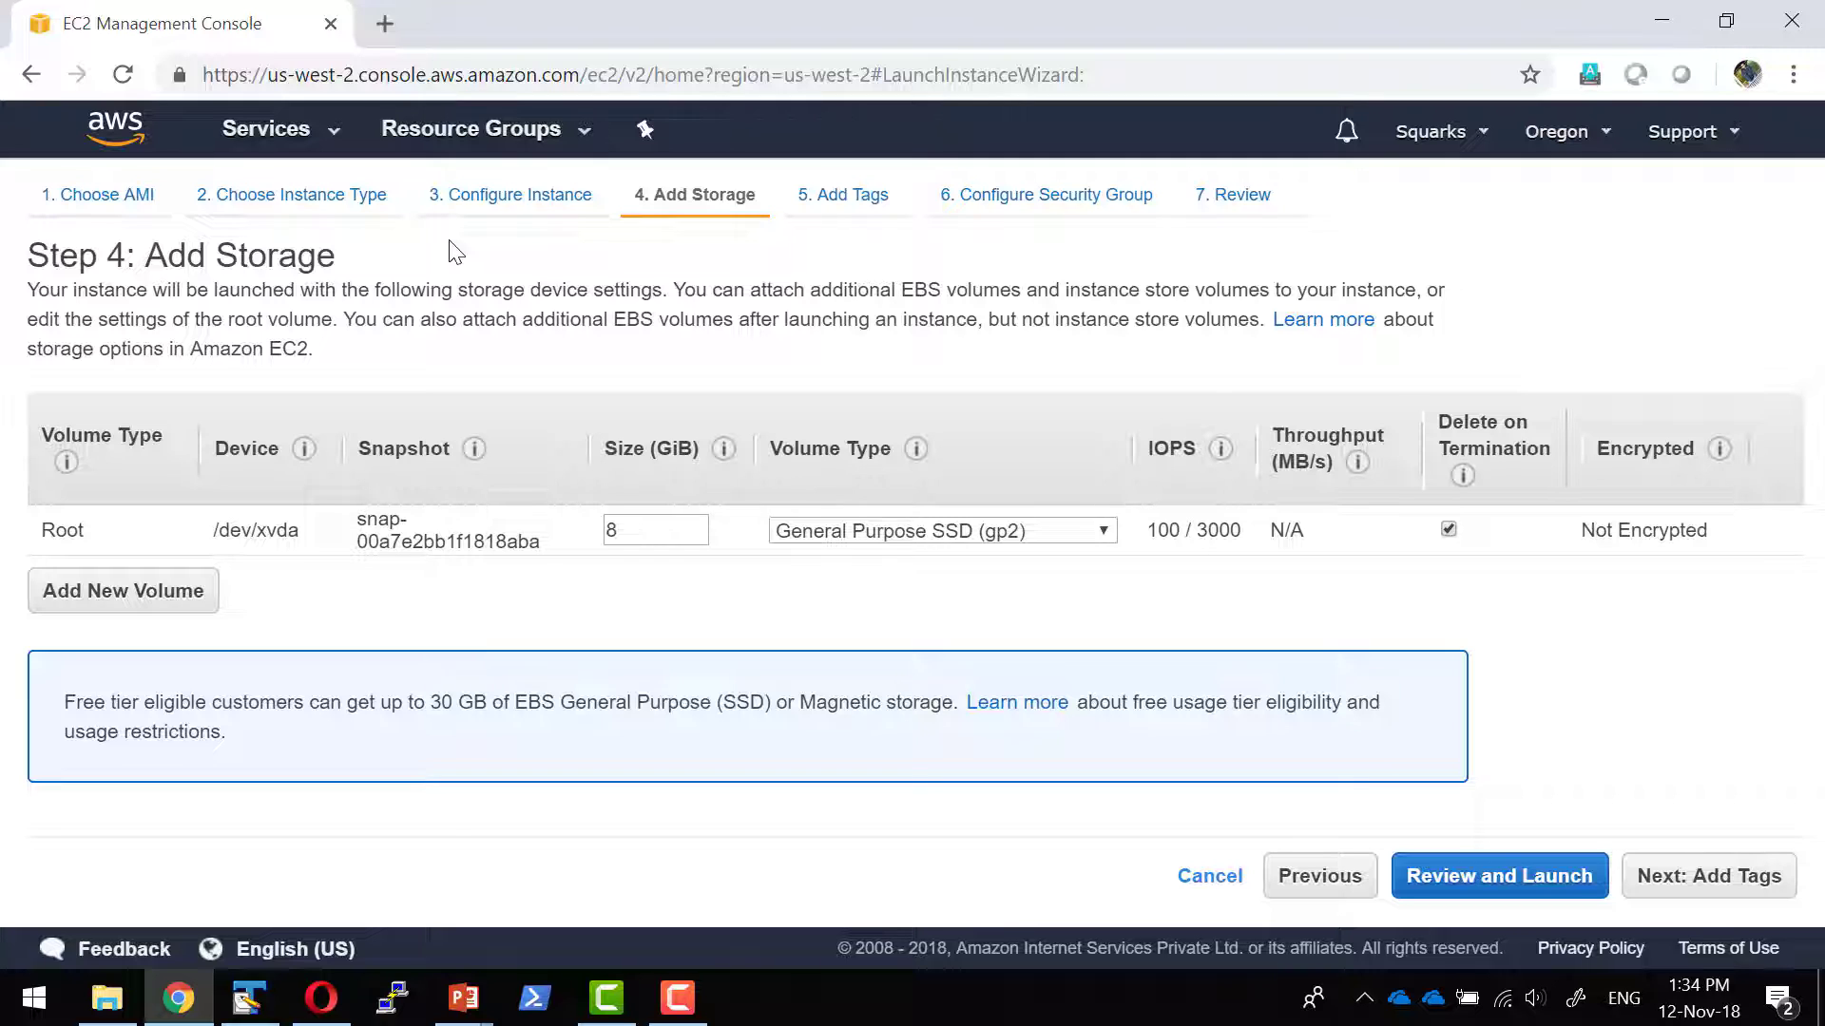
{"action": "left_click", "coordinate": [852, 540]}
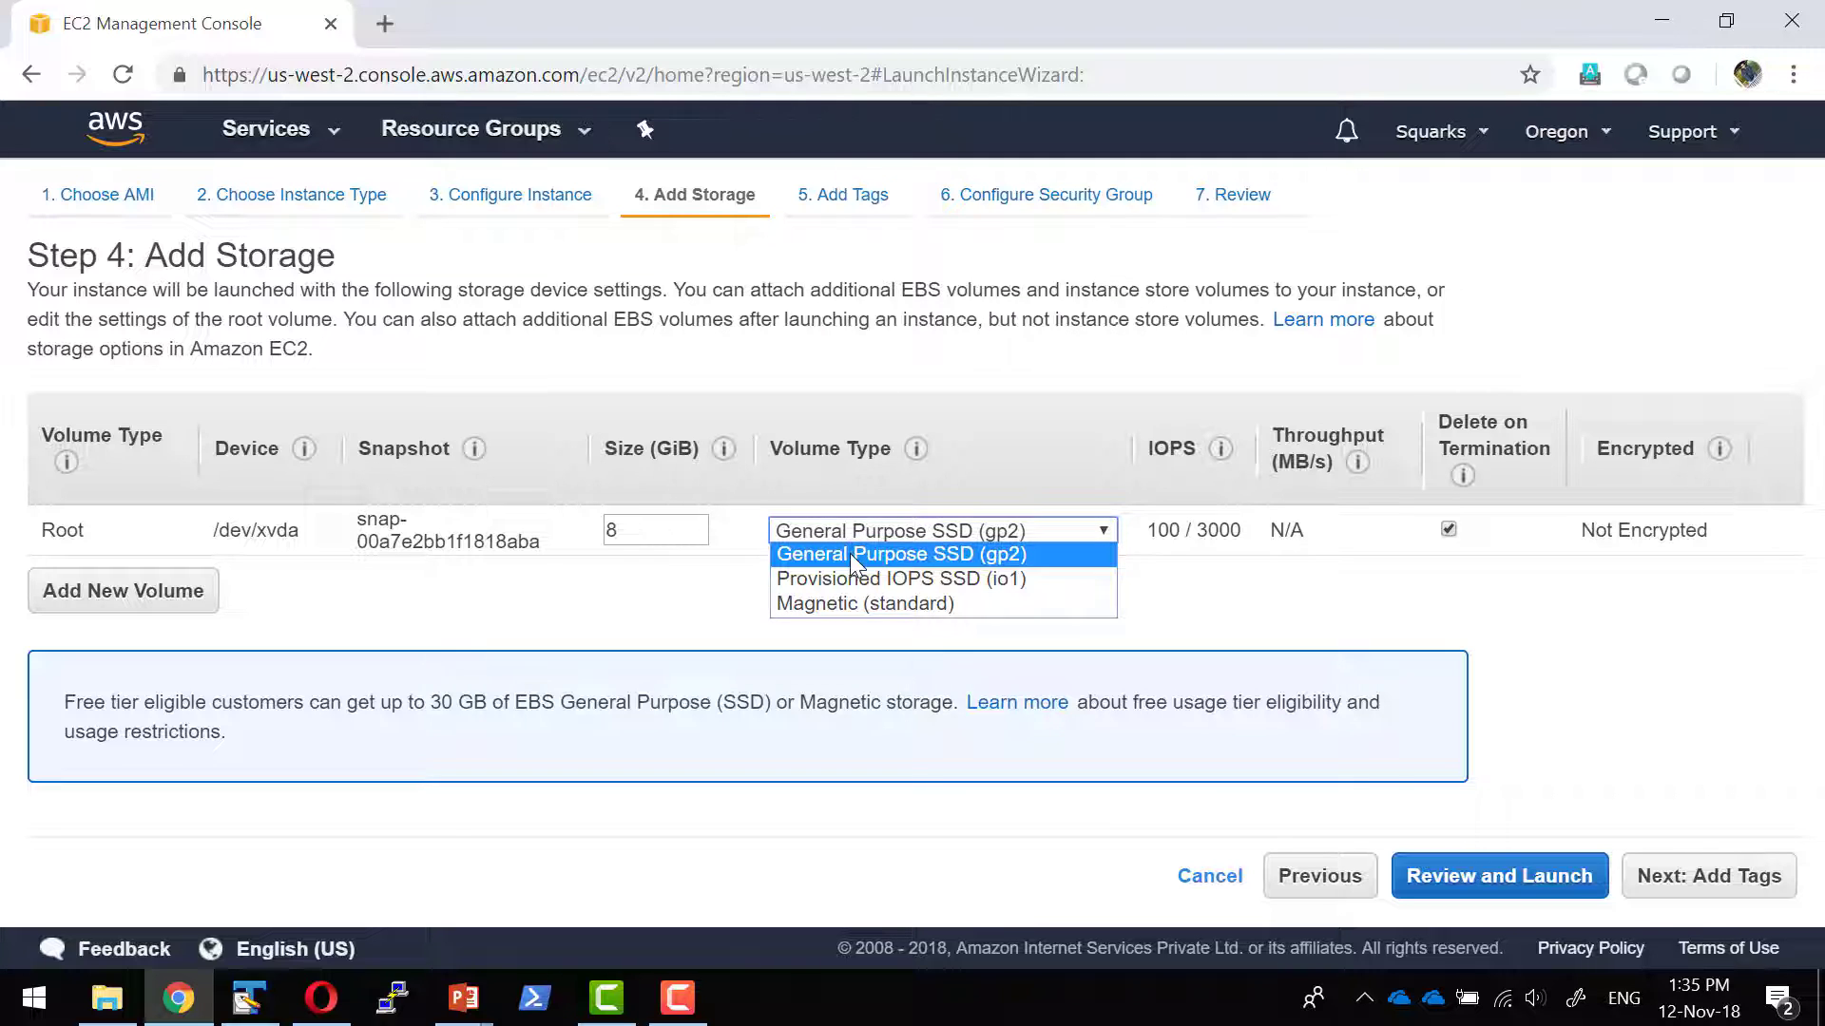
{"action": "left_click", "coordinate": [849, 553]}
{"action": "left_click", "coordinate": [647, 529]}
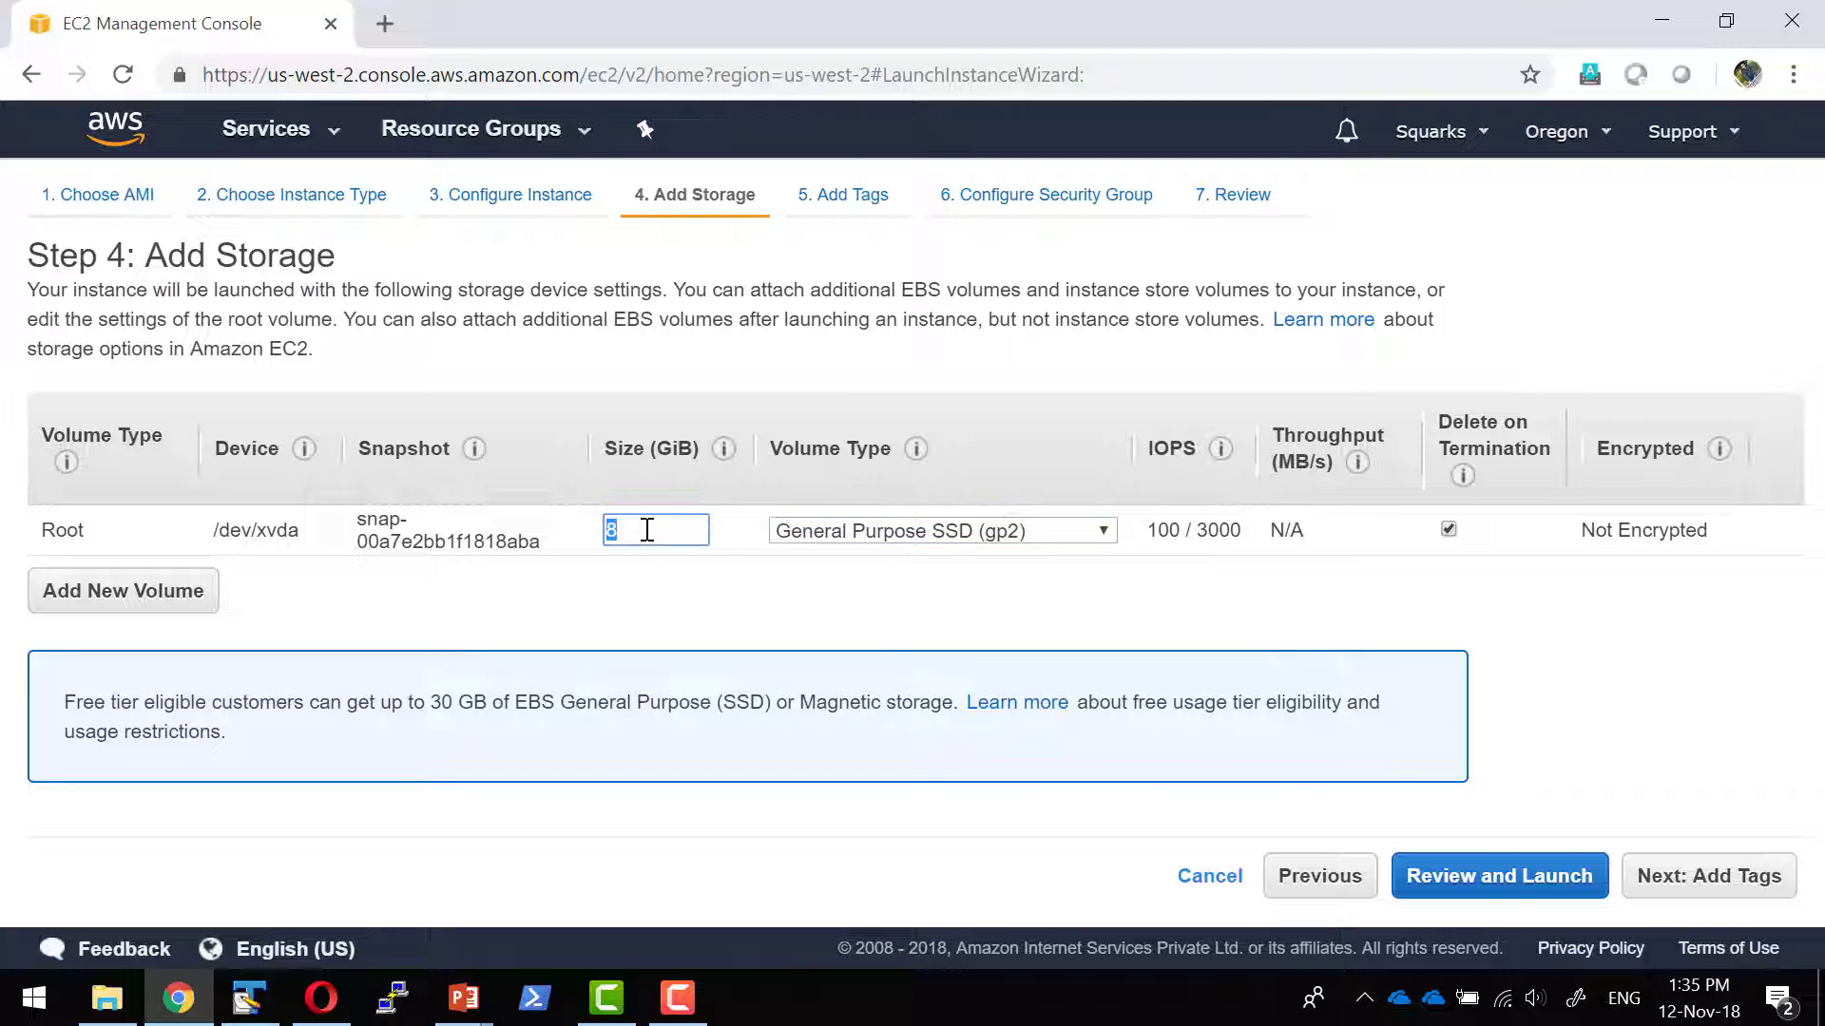
{"action": "key", "text": "Return"}
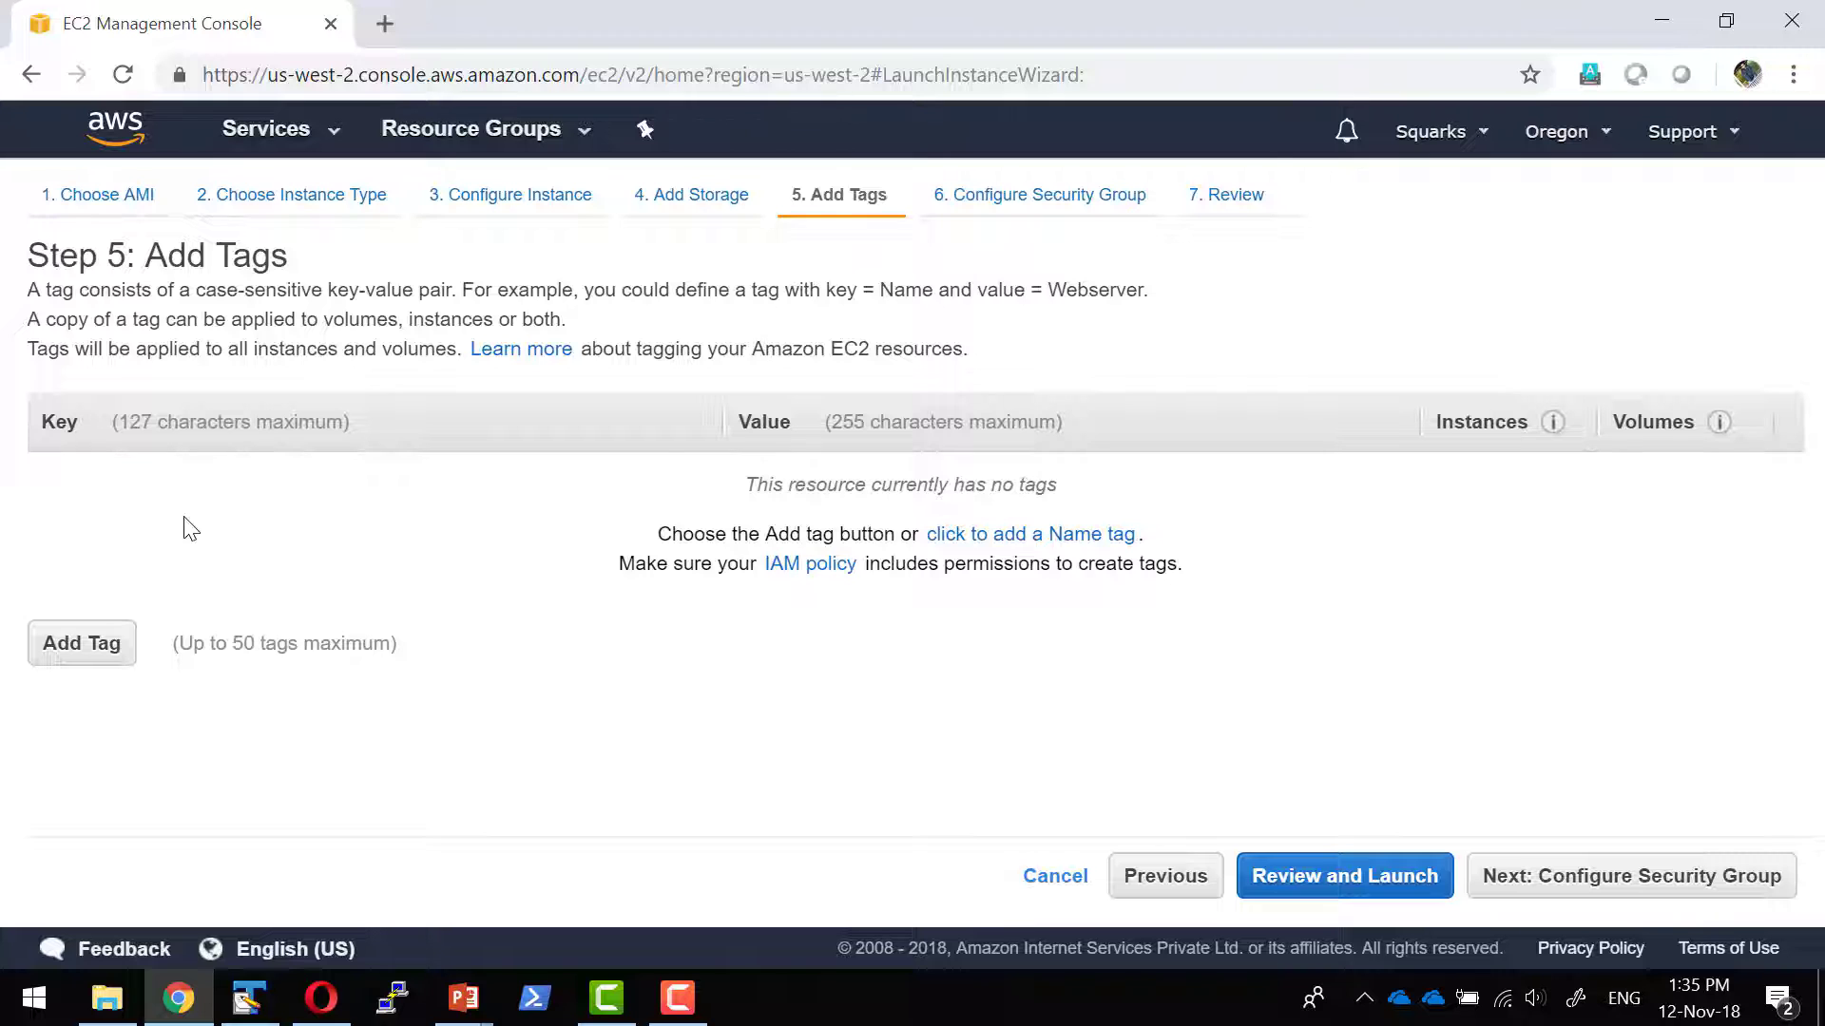
Add a tag with key Name and value AWSDemo, and continue to the security group configuration.
{"action": "left_click", "coordinate": [73, 643]}
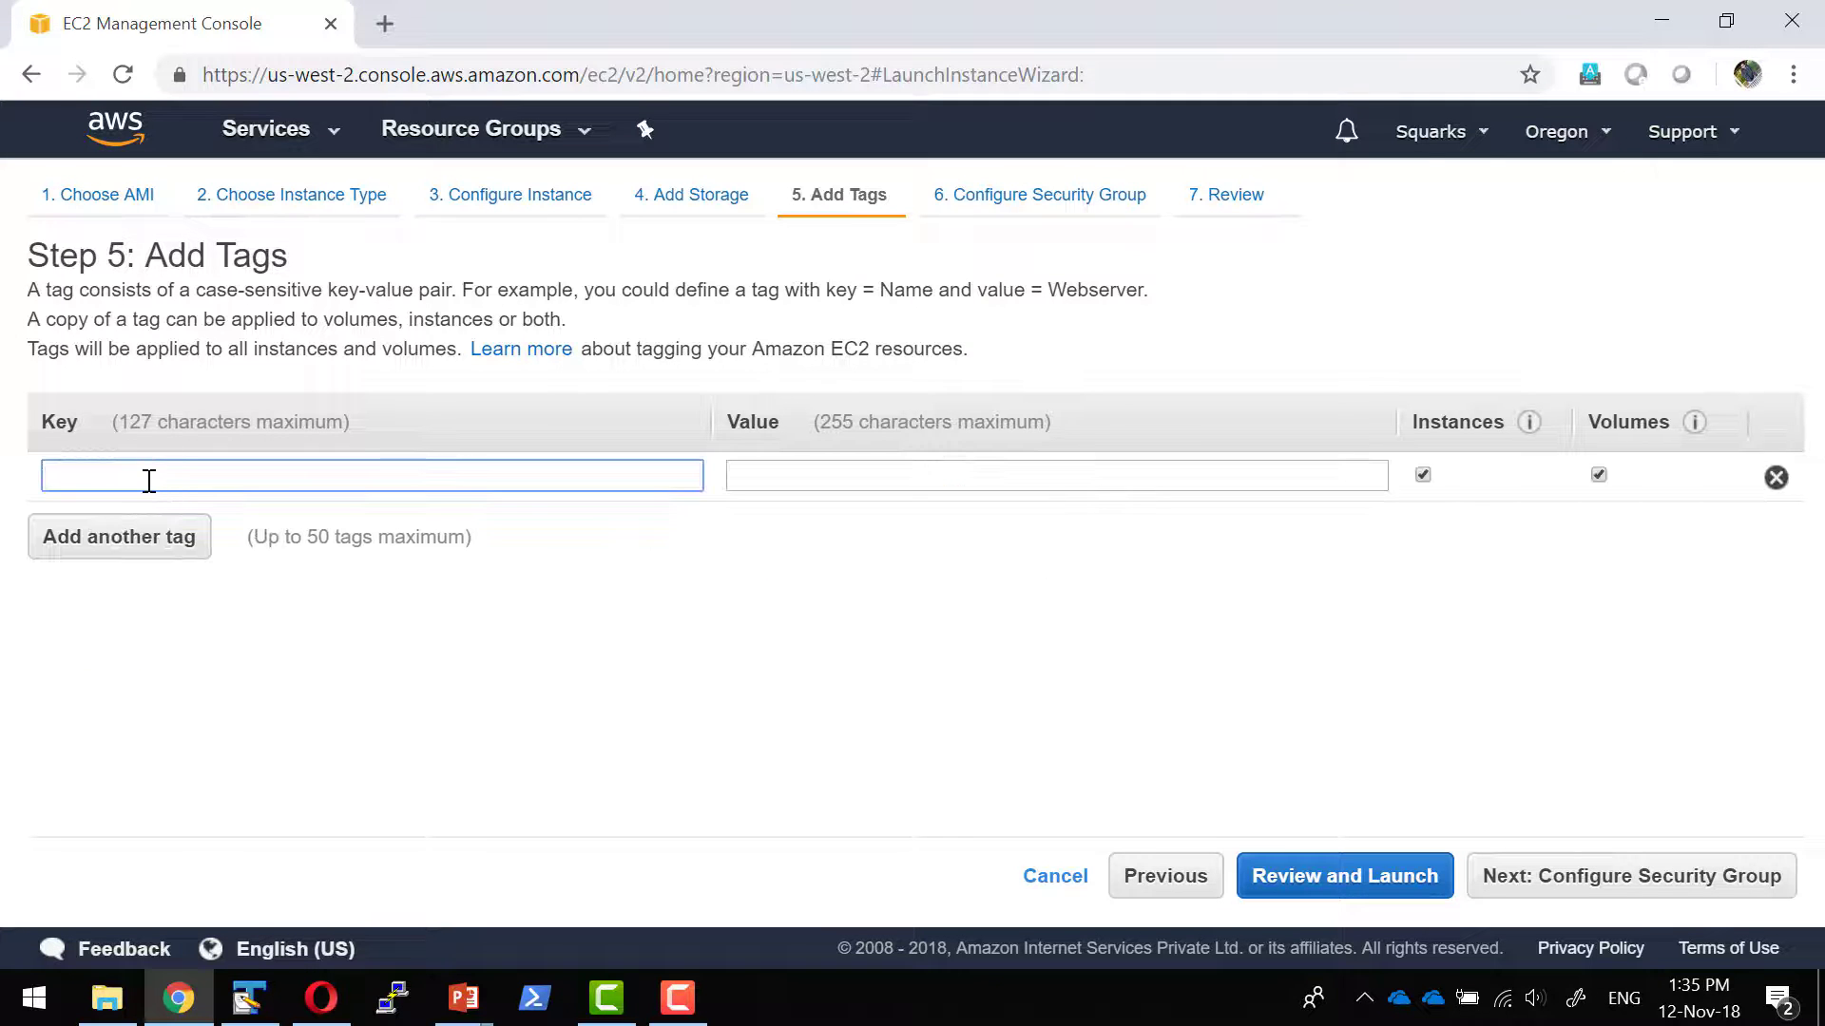
{"action": "type", "text": "Name"}
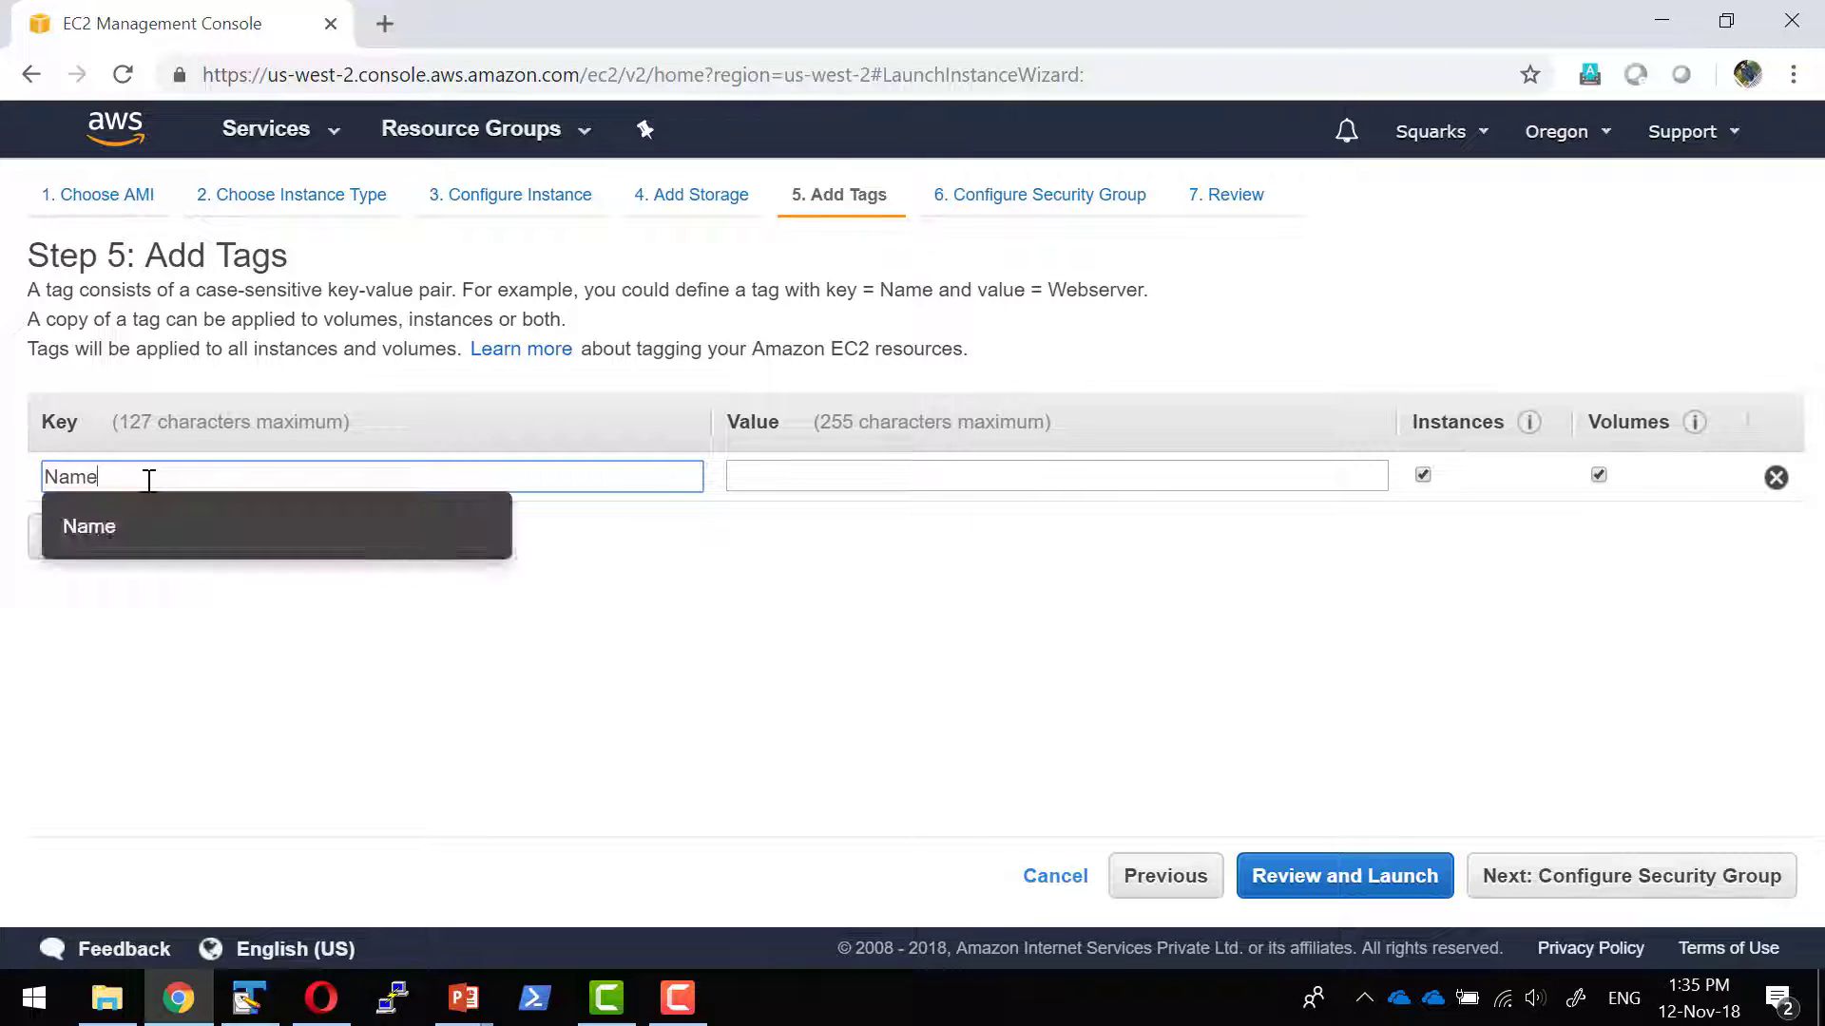
{"action": "key", "text": "Tab"}
{"action": "type", "text": "AWSDemo"}
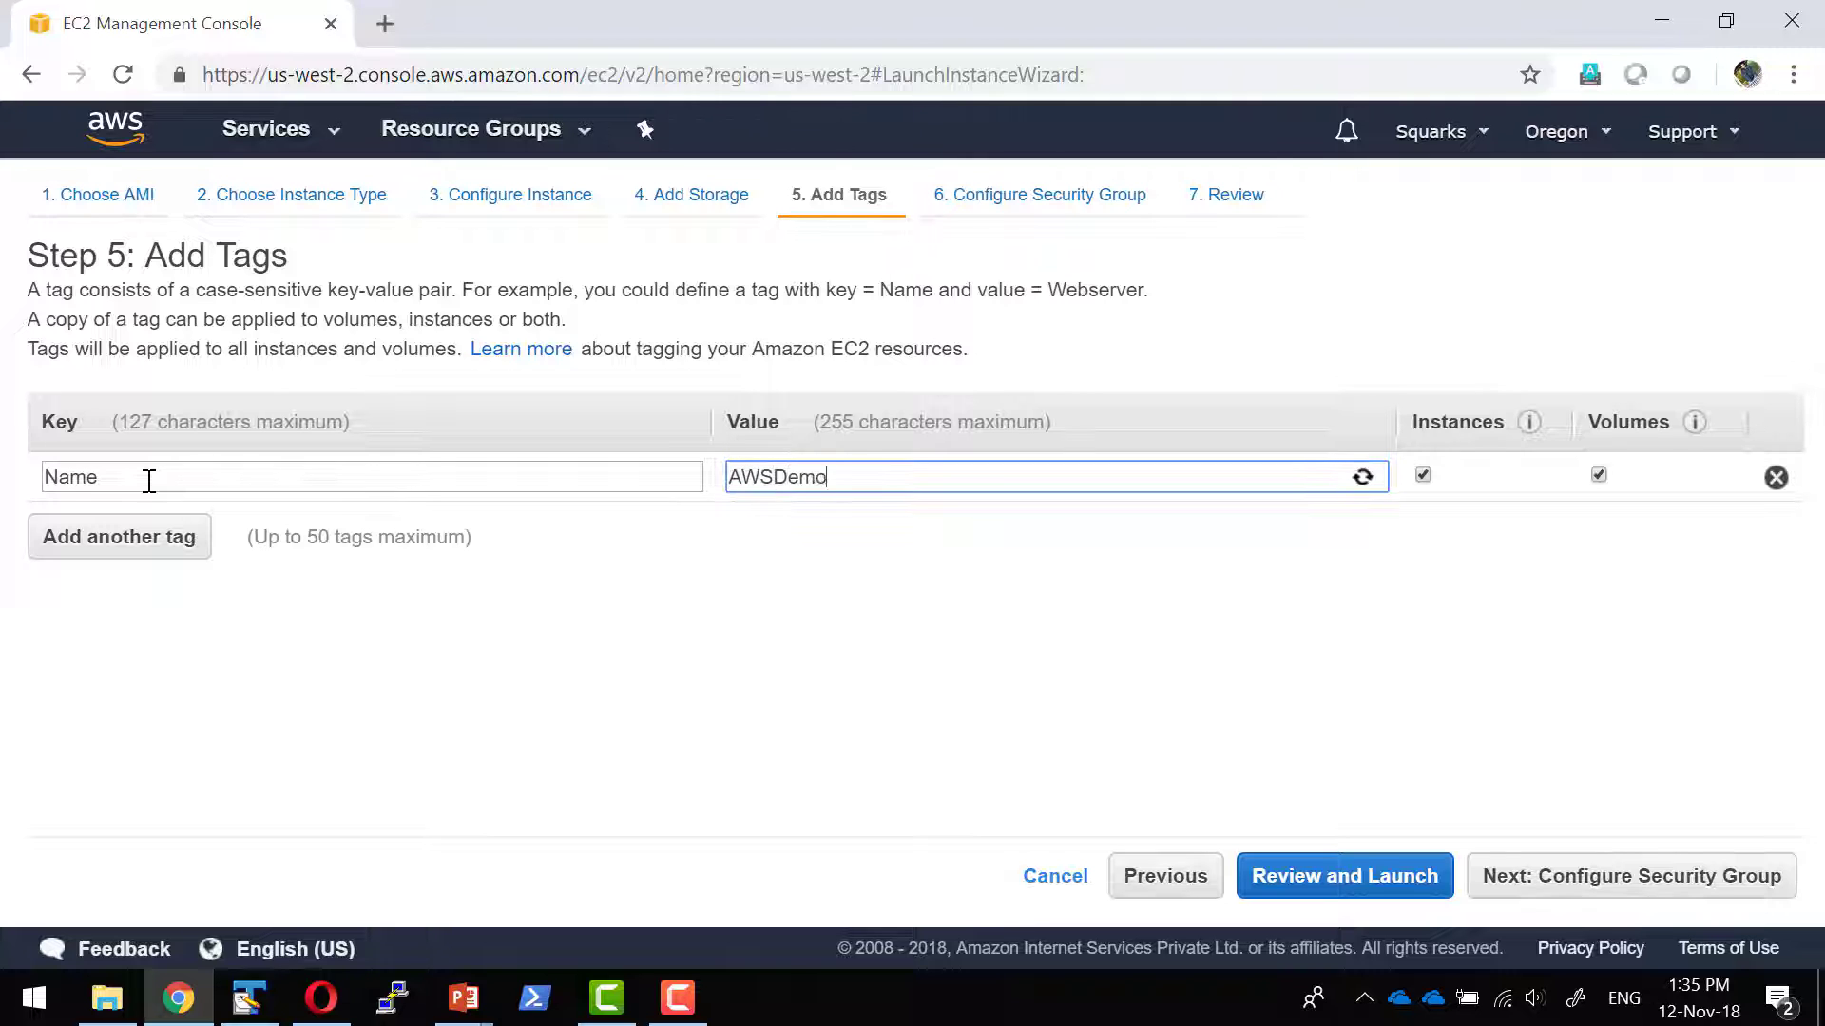
{"action": "left_click", "coordinate": [1578, 876]}
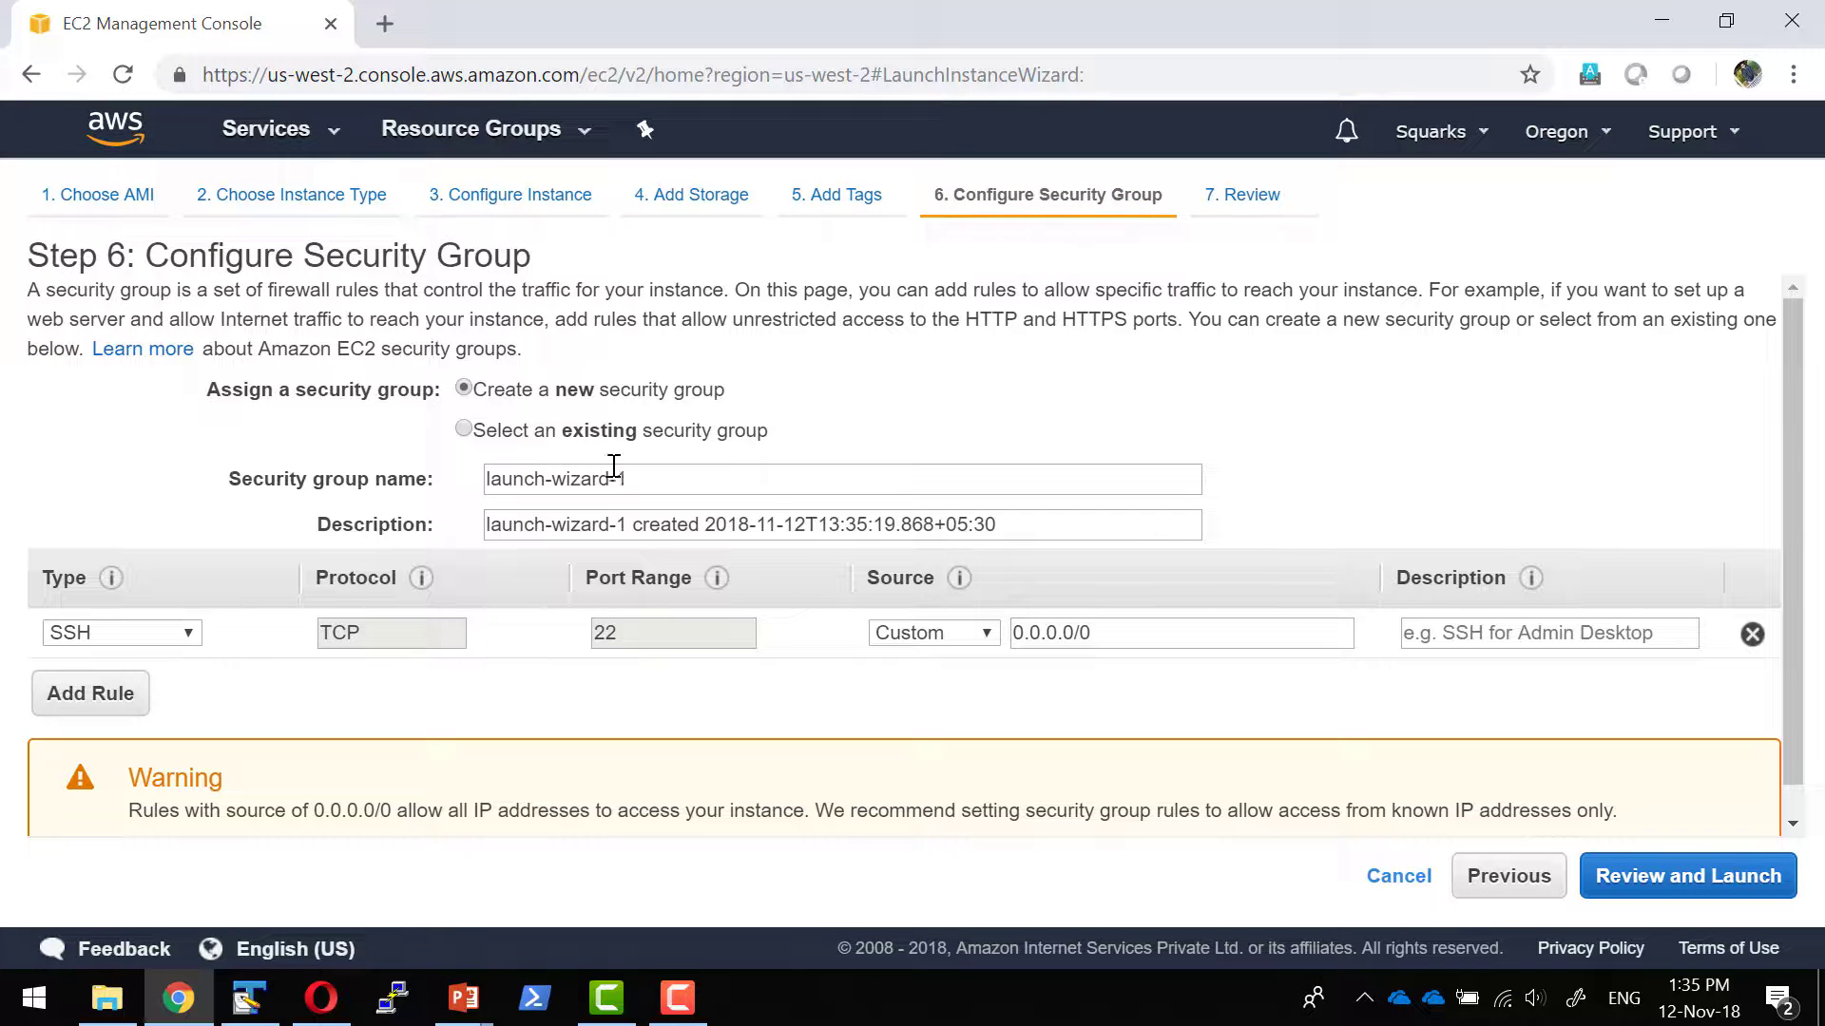
Name and describe the new security group as EC2Demo, restrict its SSH rule's source to My IP, and proceed to the review.
{"action": "left_click", "coordinate": [429, 481]}
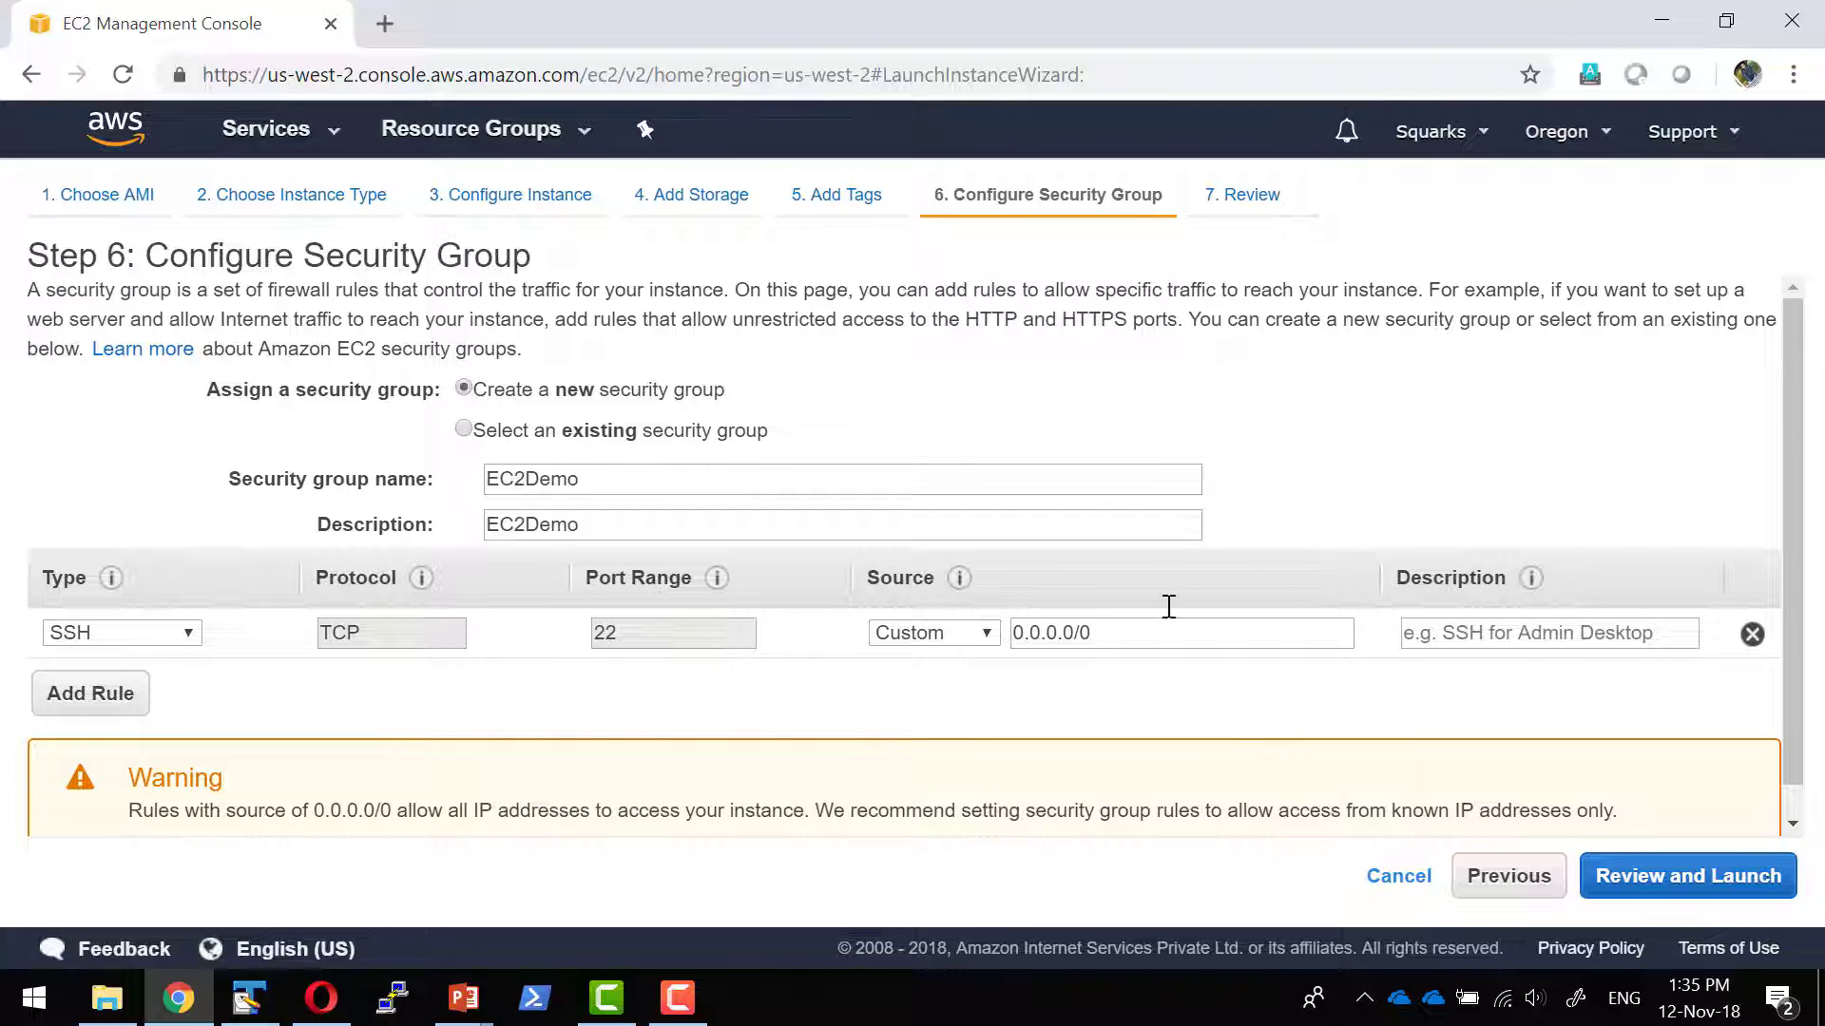
{"action": "left_click", "coordinate": [966, 633]}
{"action": "left_click", "coordinate": [949, 657]}
{"action": "left_click", "coordinate": [987, 635]}
{"action": "left_click", "coordinate": [937, 705]}
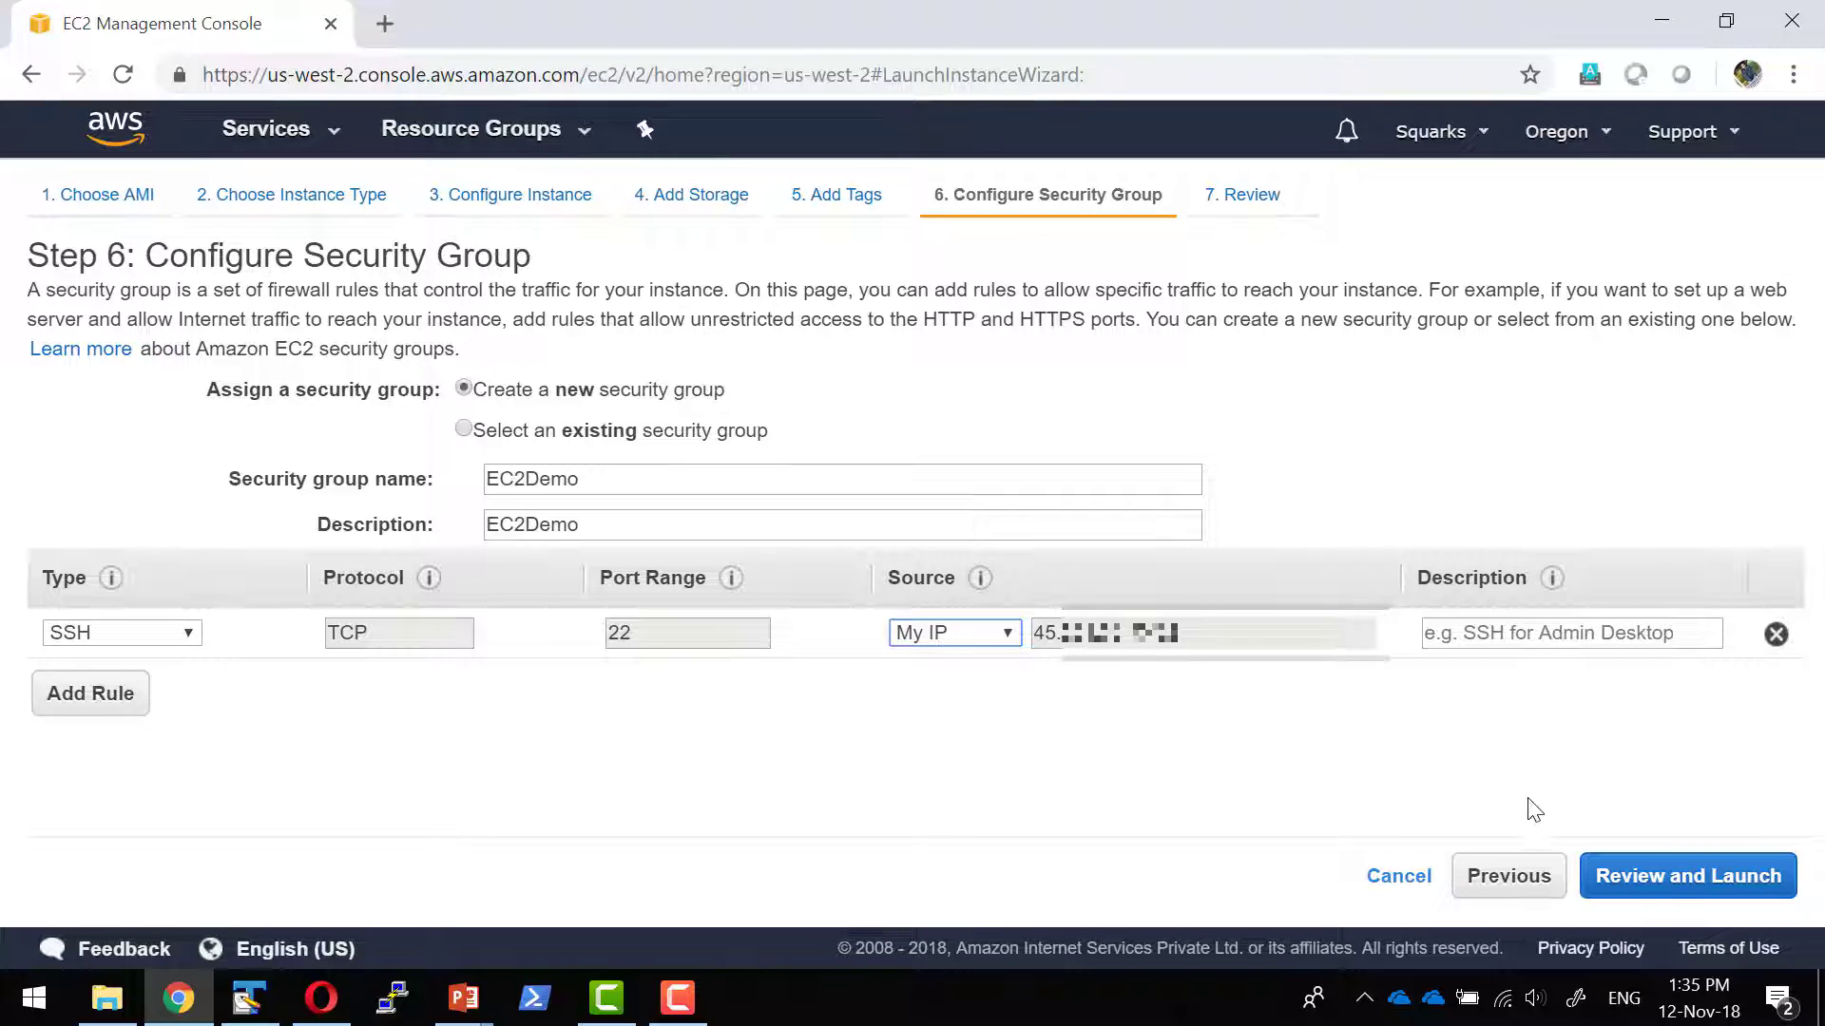
{"action": "left_click", "coordinate": [1655, 893]}
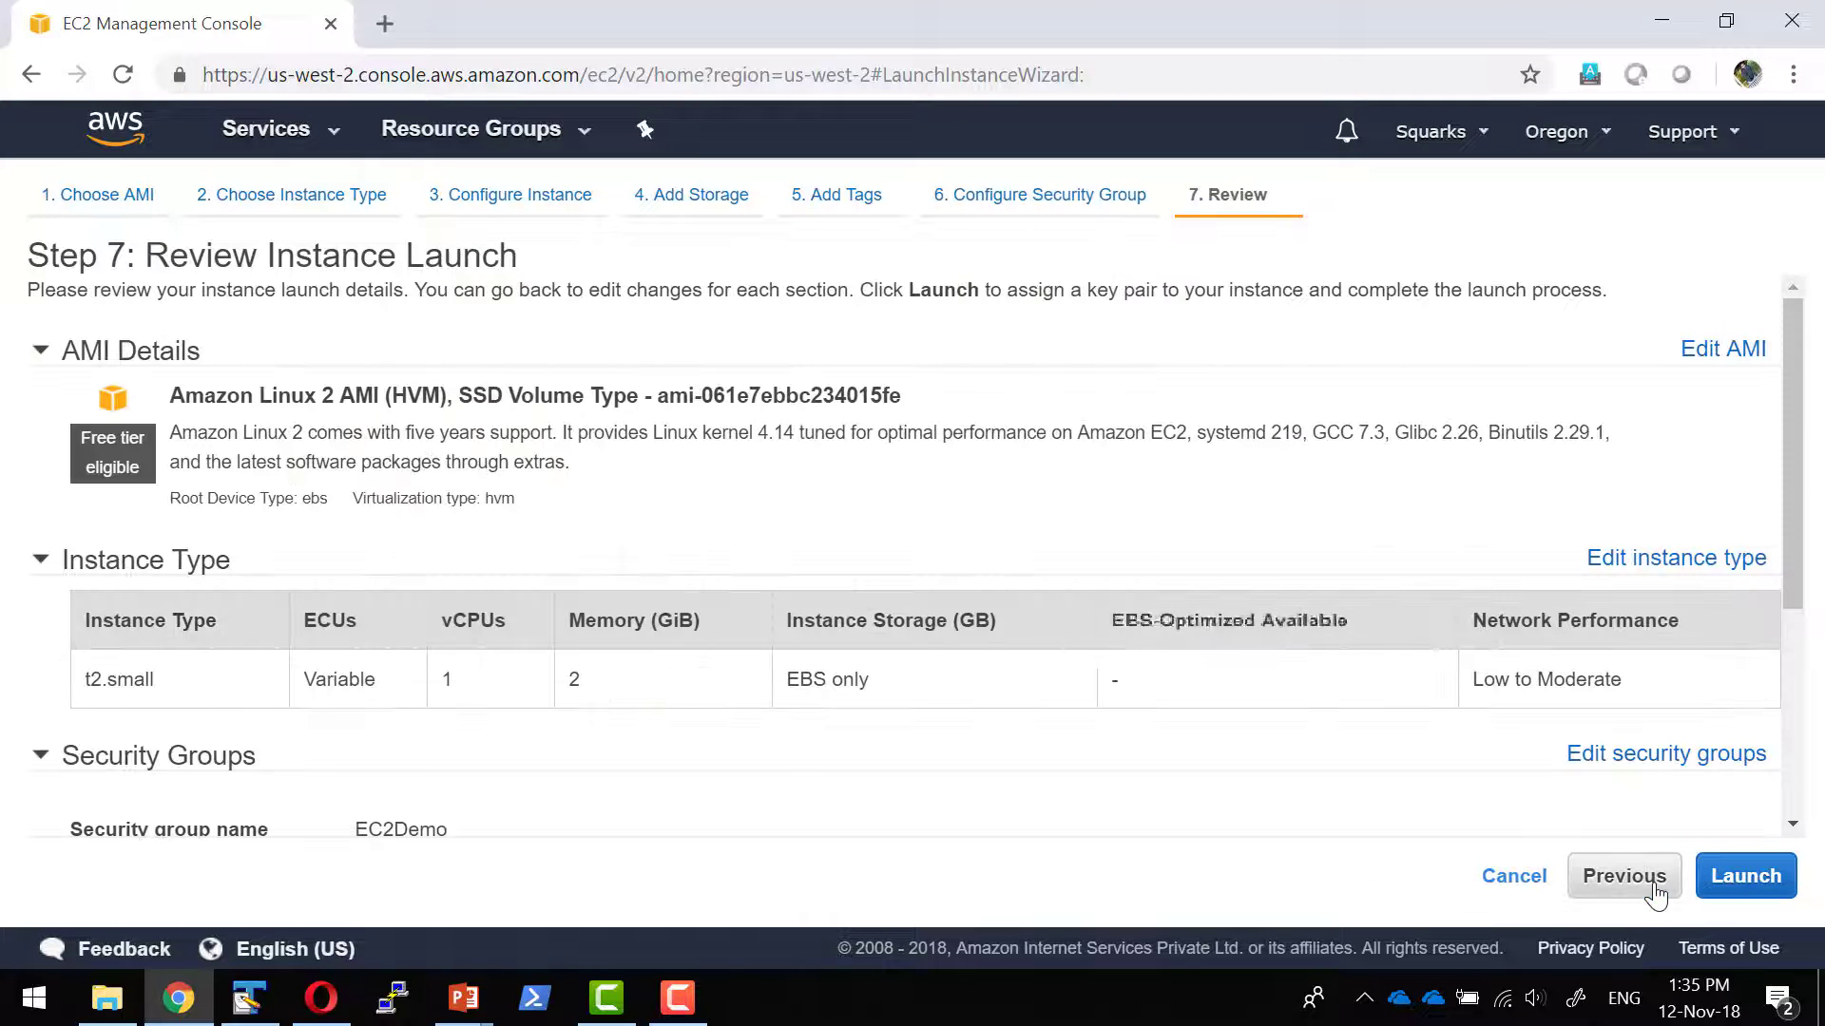
Request the launch with a new key pair named AWSDemo, download its private key file and discard the pending TeamViewer_Setup.exe download.
{"action": "scroll", "coordinate": [635, 513], "scroll_direction": "down", "scroll_amount": 4}
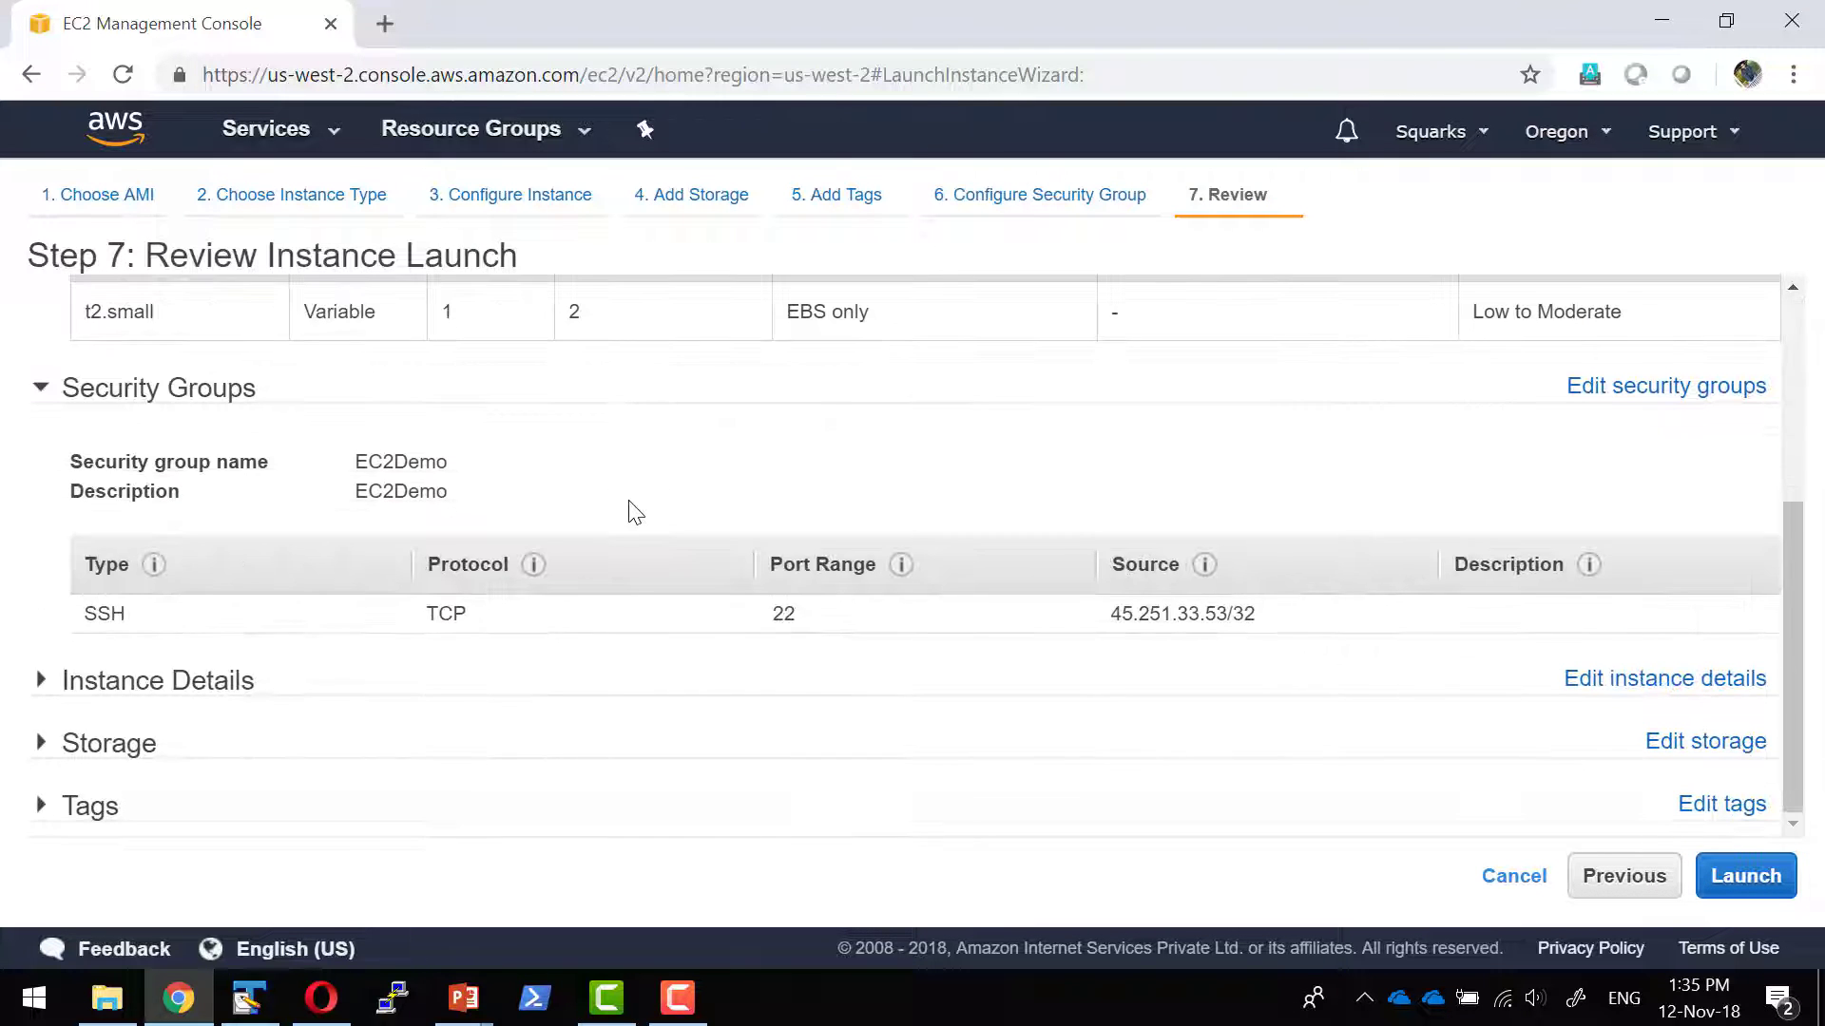
{"action": "left_click", "coordinate": [1746, 876]}
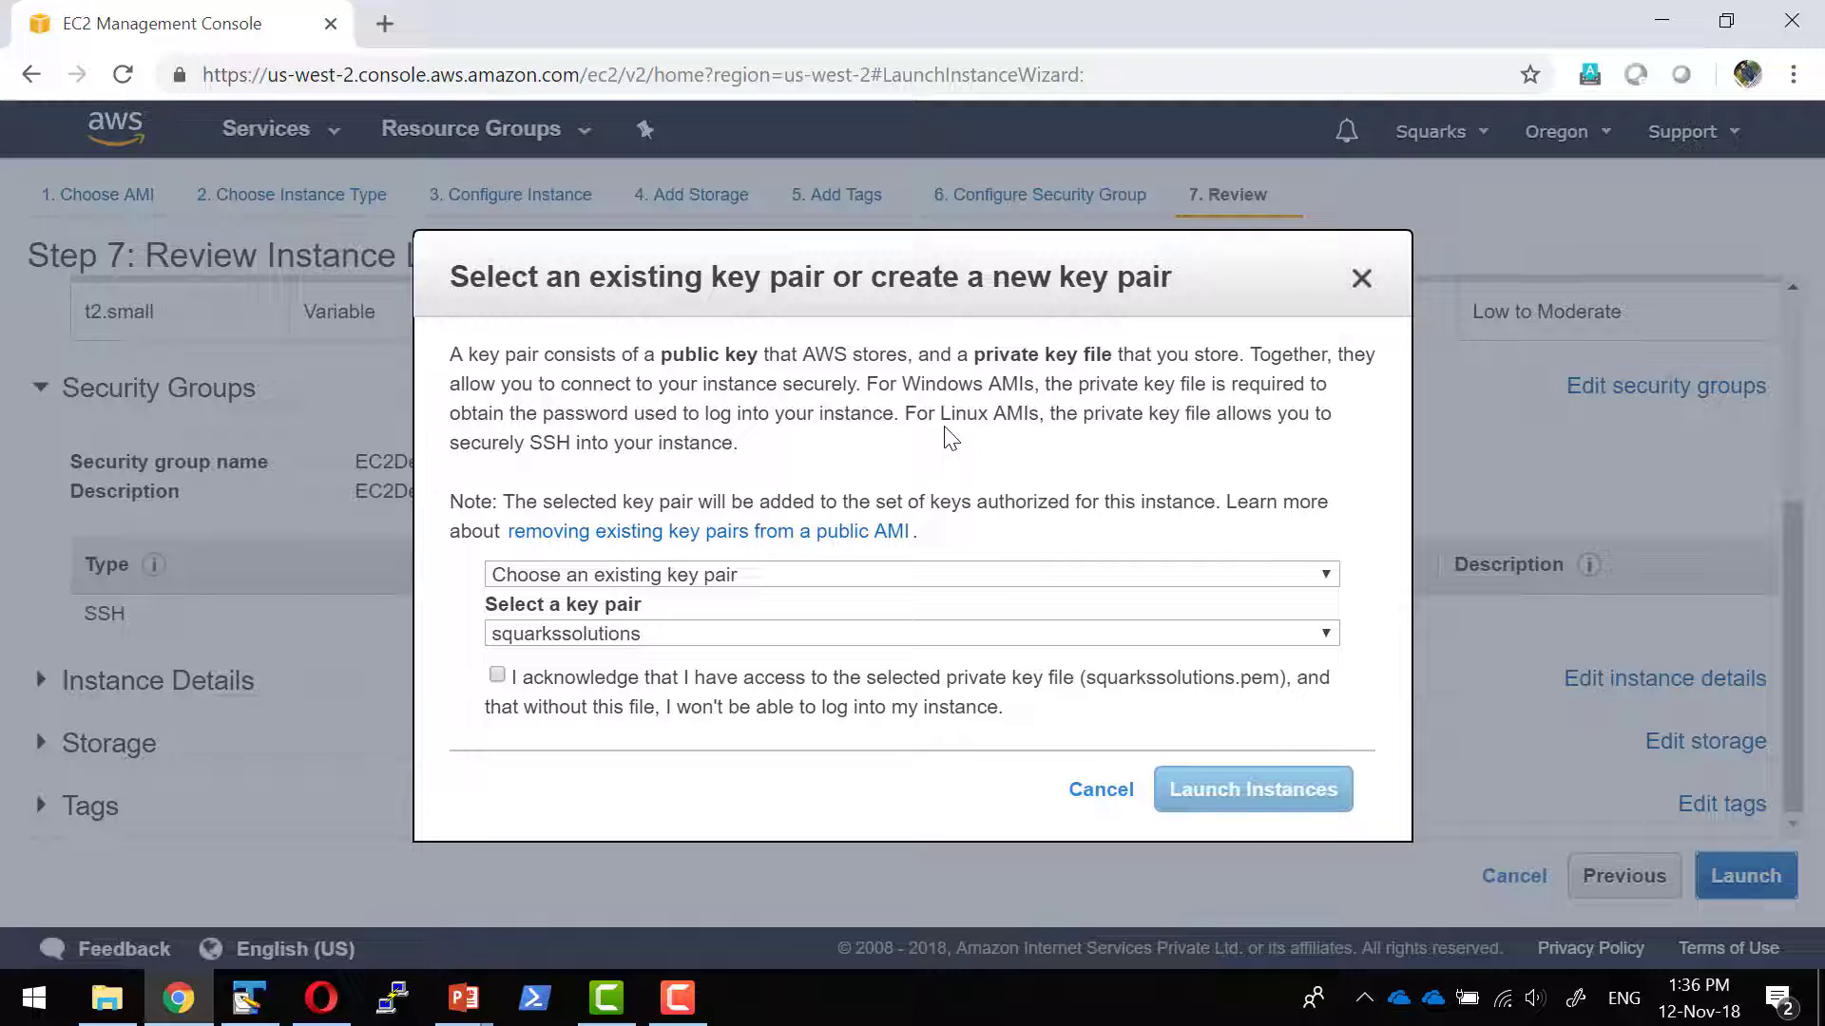
{"action": "left_click", "coordinate": [608, 576]}
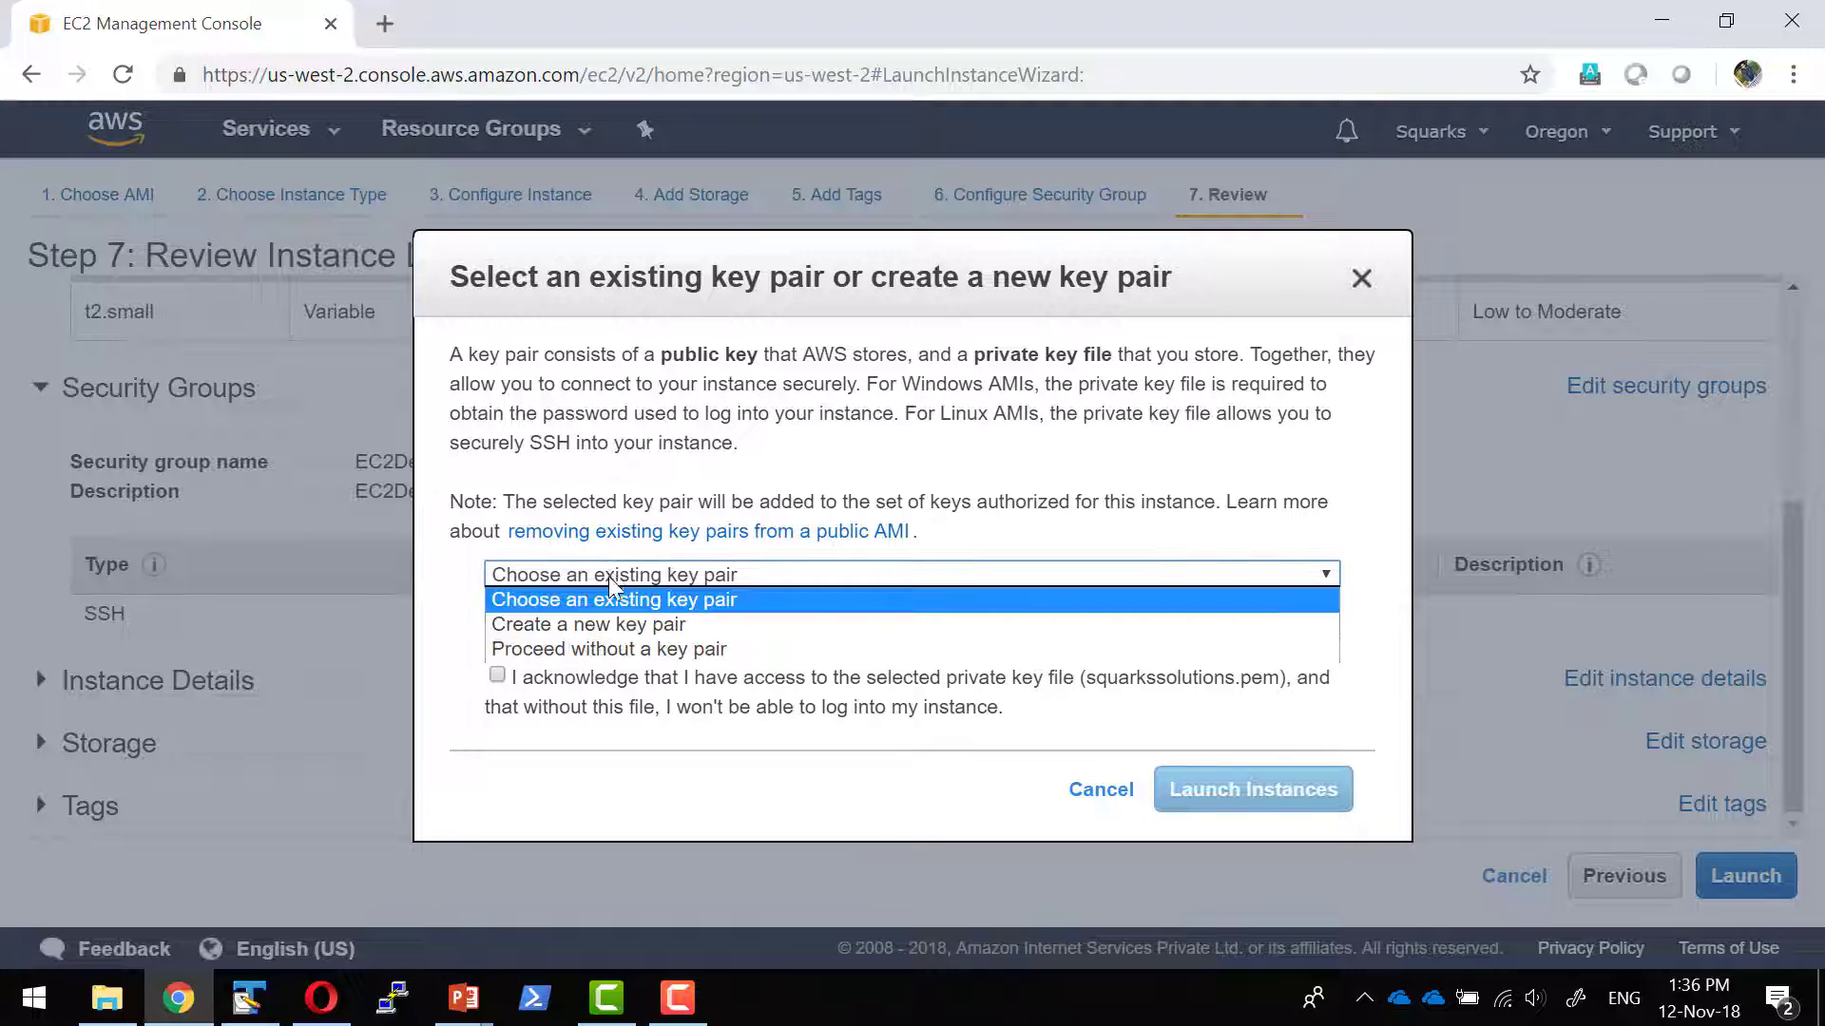
{"action": "left_click", "coordinate": [610, 627]}
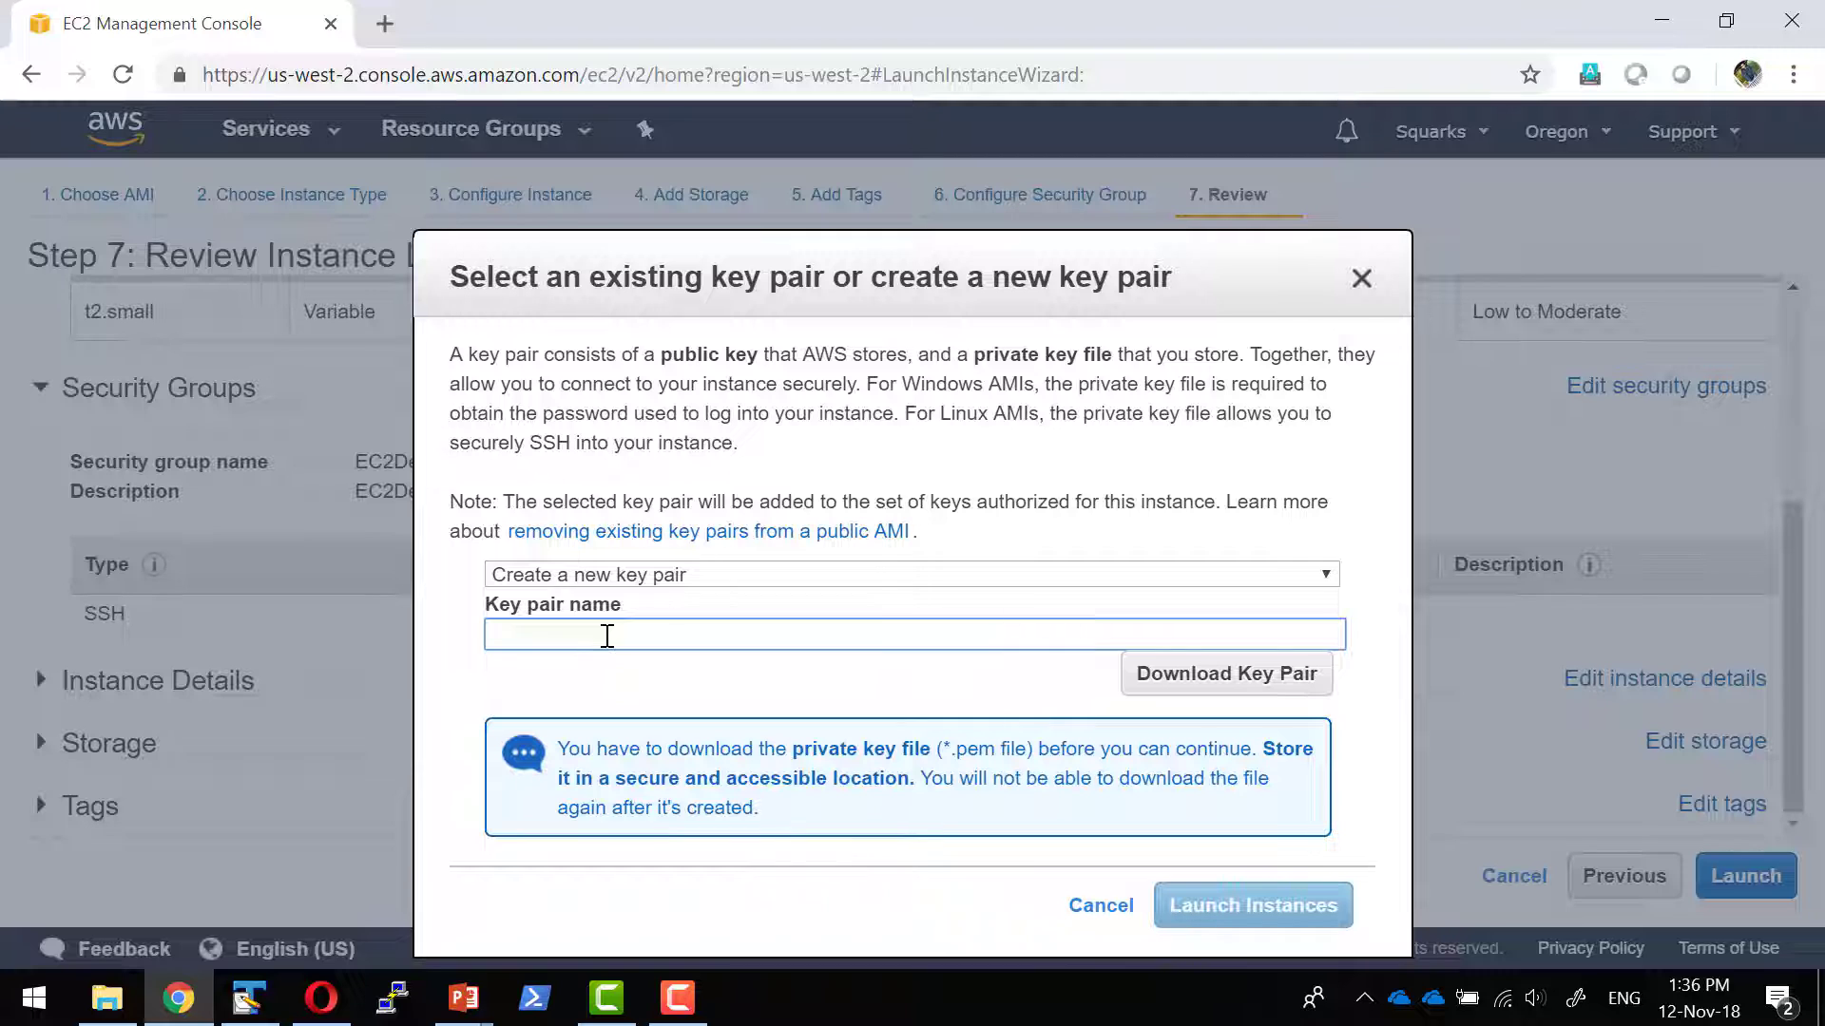
{"action": "type", "text": "AWSDemo"}
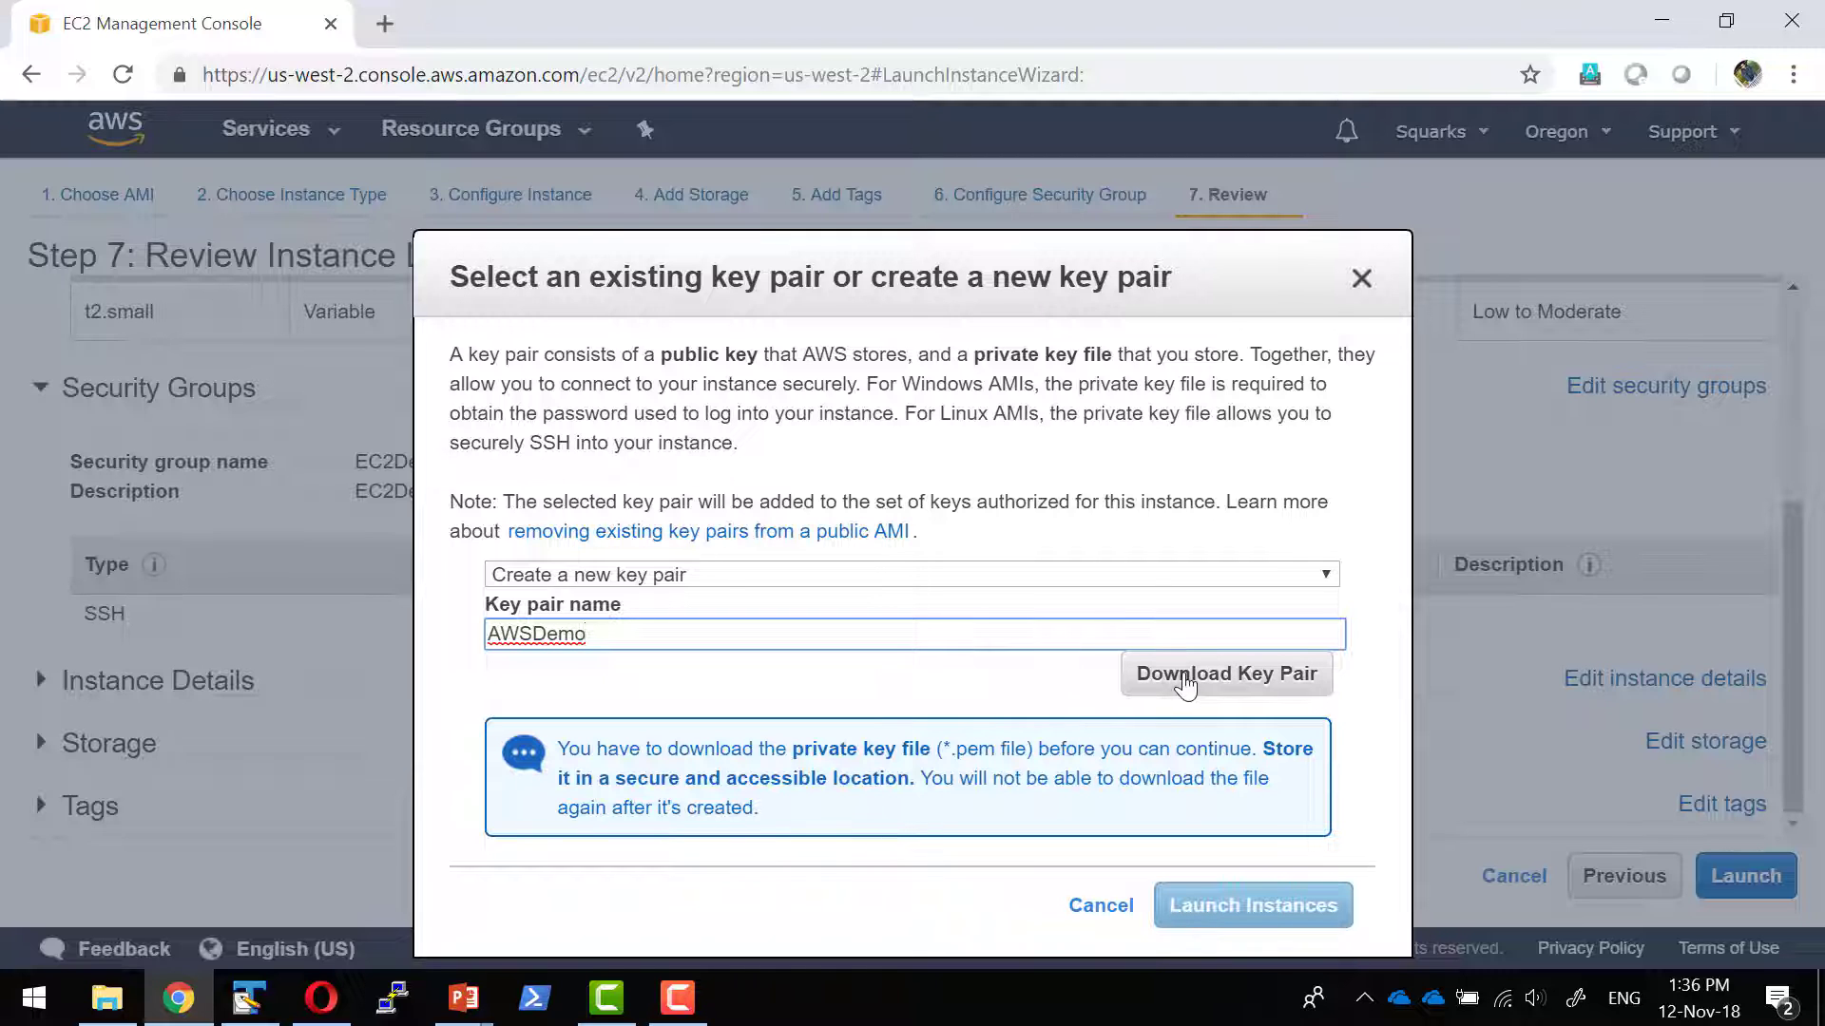
{"action": "left_click", "coordinate": [1185, 679]}
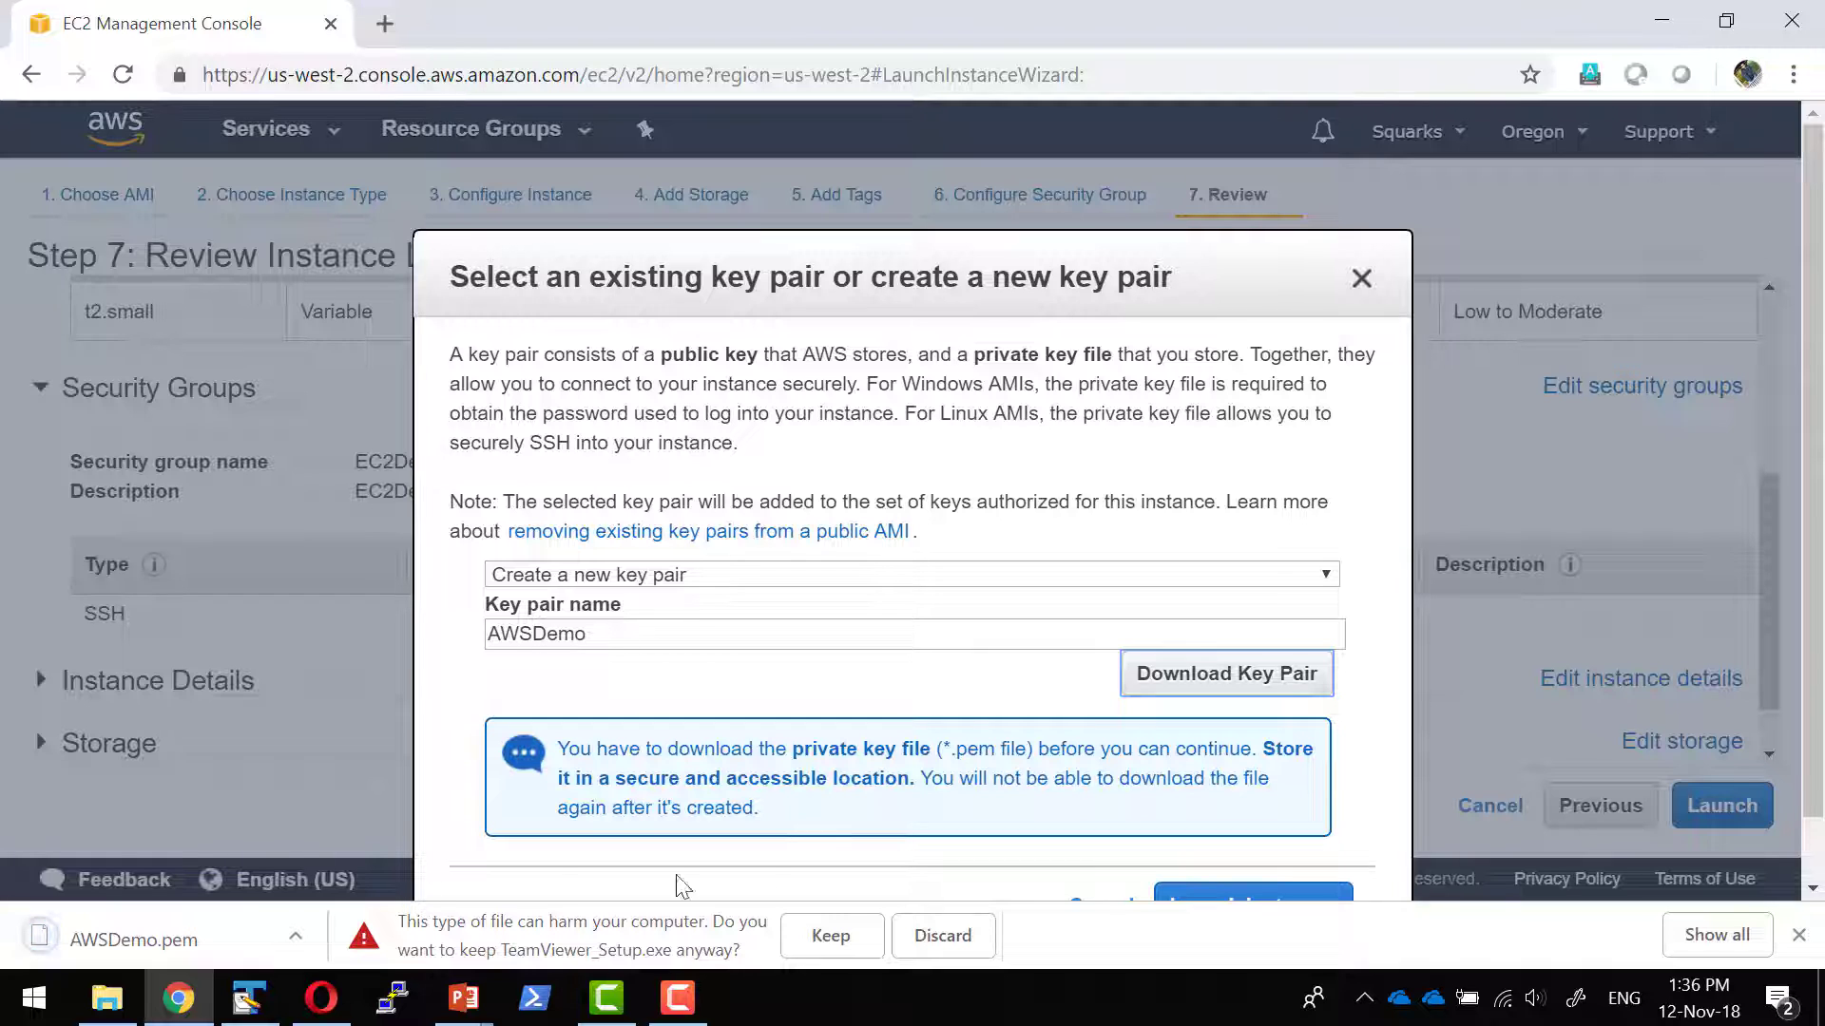
{"action": "left_click", "coordinate": [965, 936]}
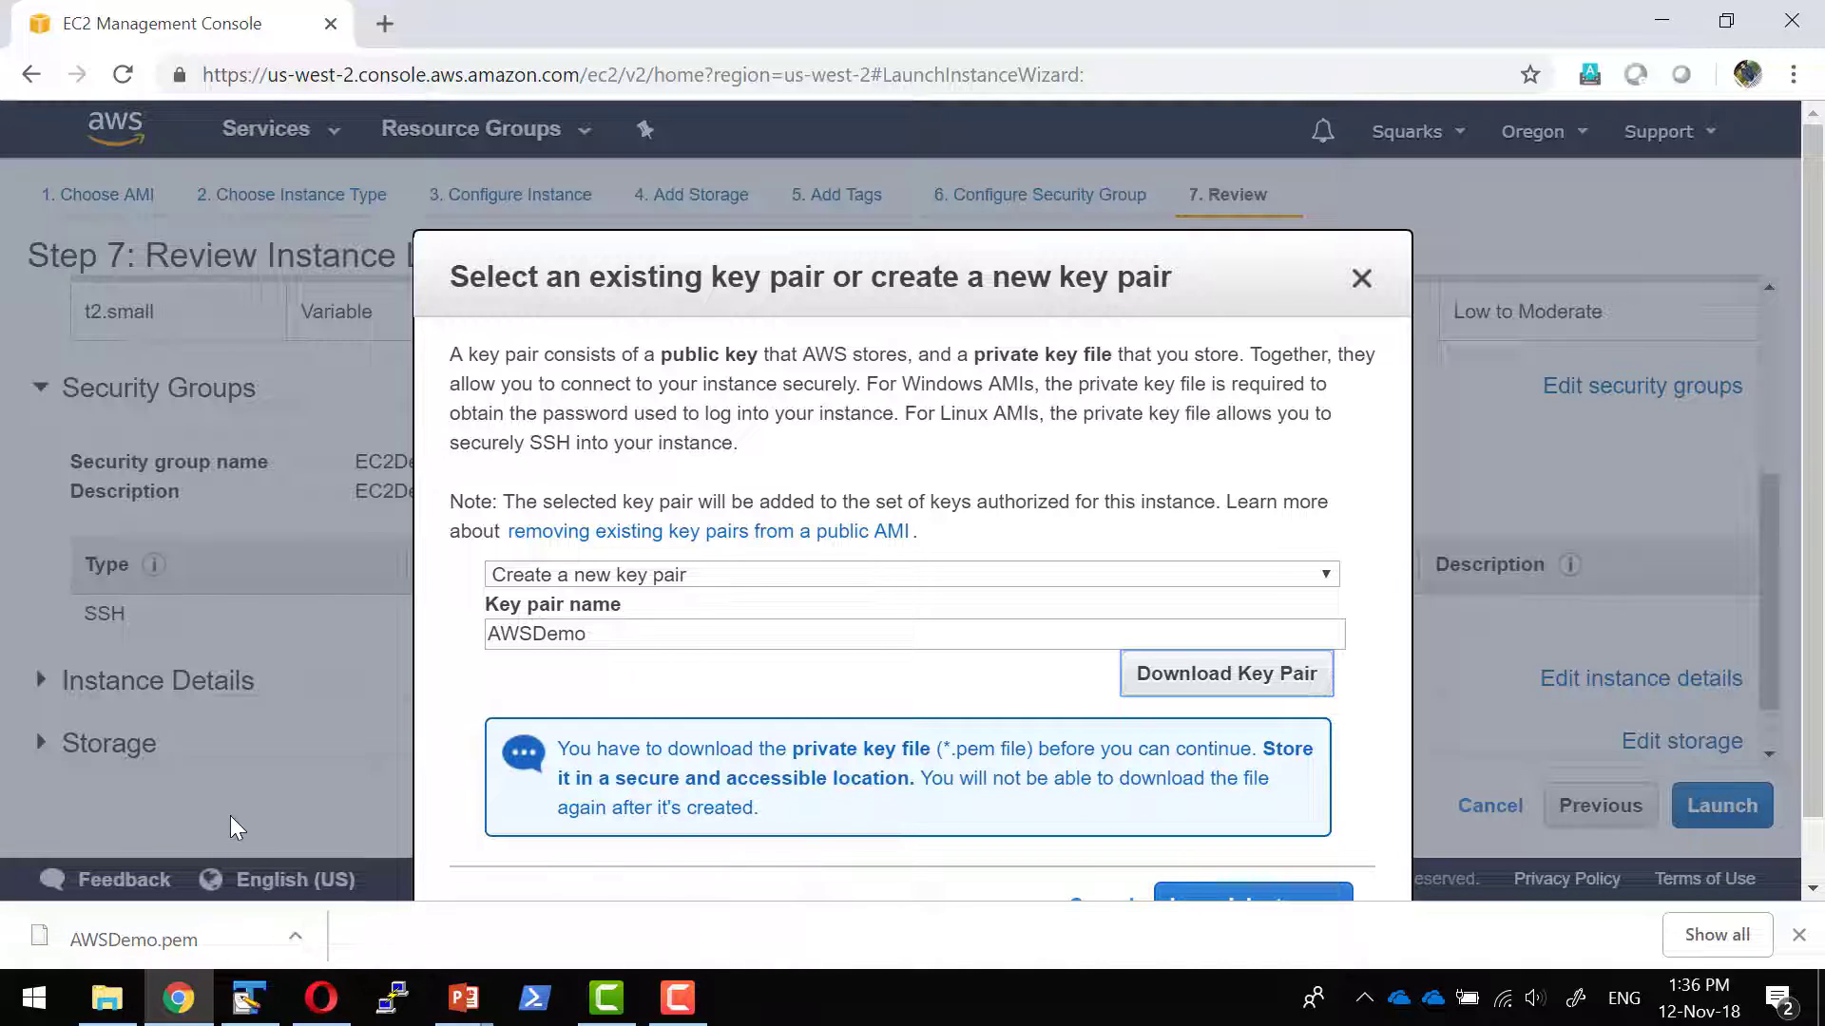
{"action": "scroll", "coordinate": [1348, 790], "scroll_direction": "down", "scroll_amount": 1}
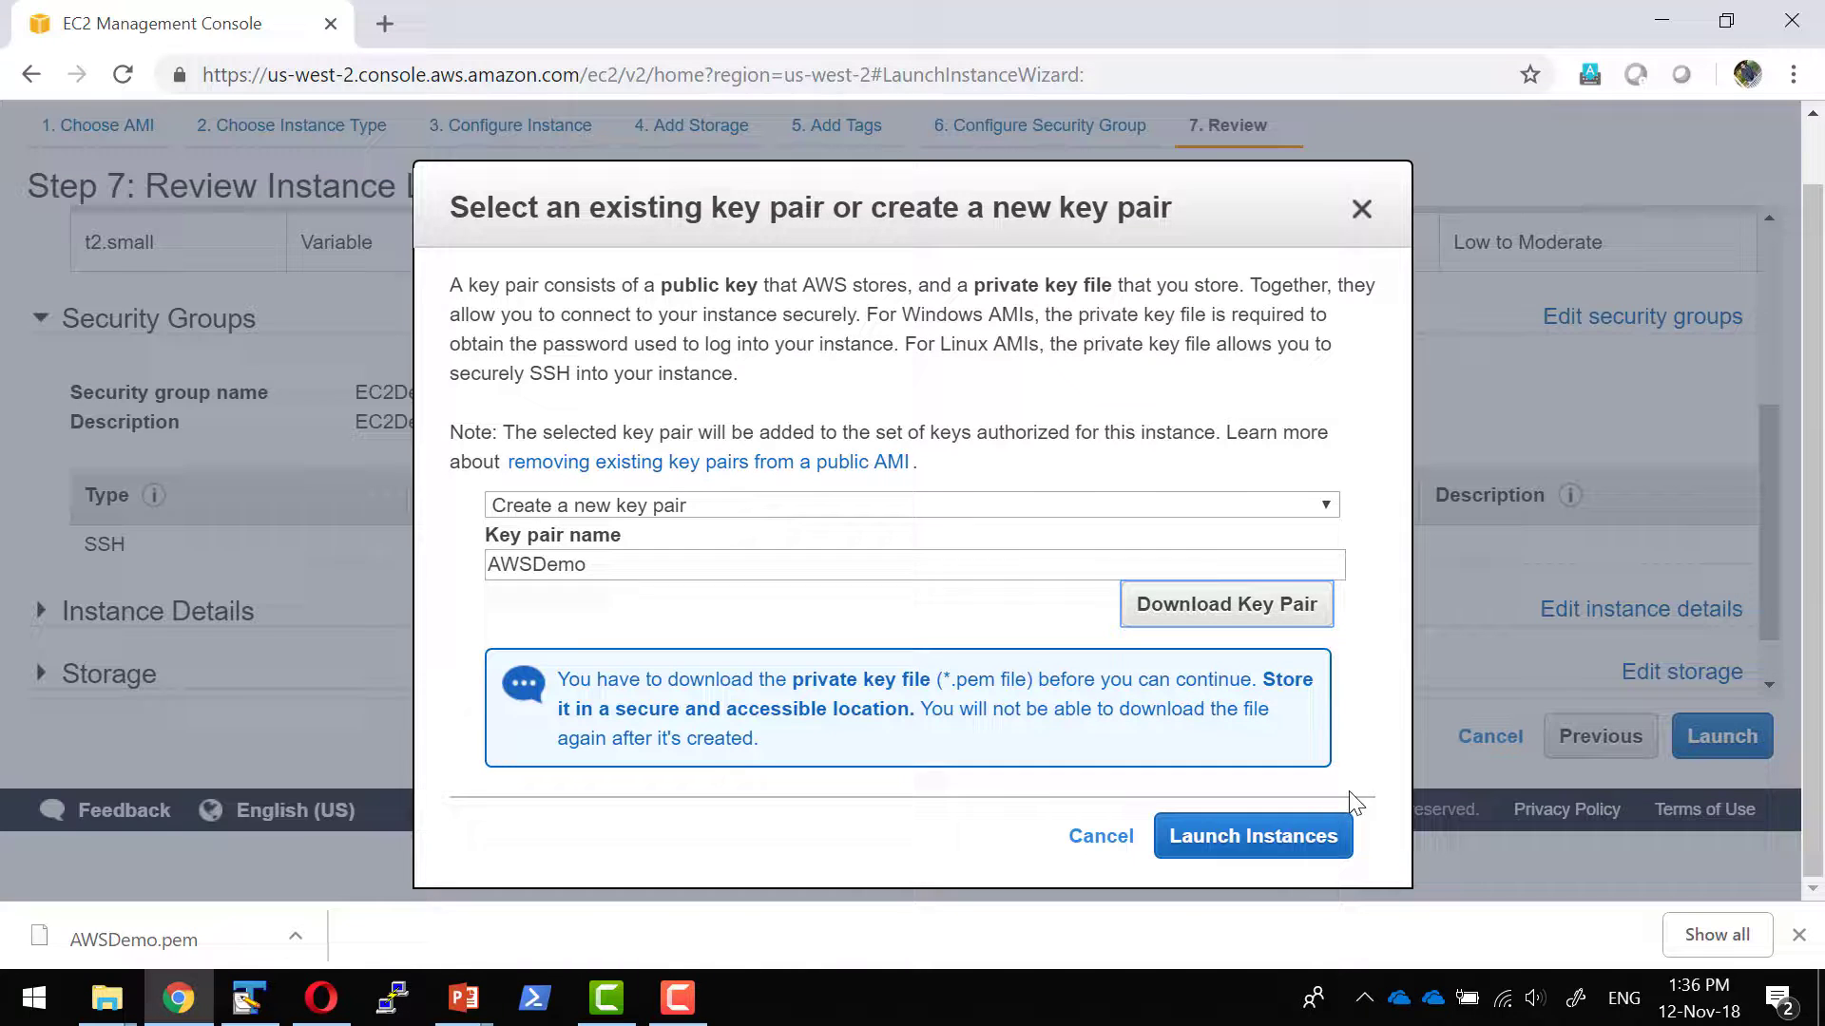
Launch the instance with the new key pair, open it in the instances list and enlarge the list area.
{"action": "left_click", "coordinate": [1257, 843]}
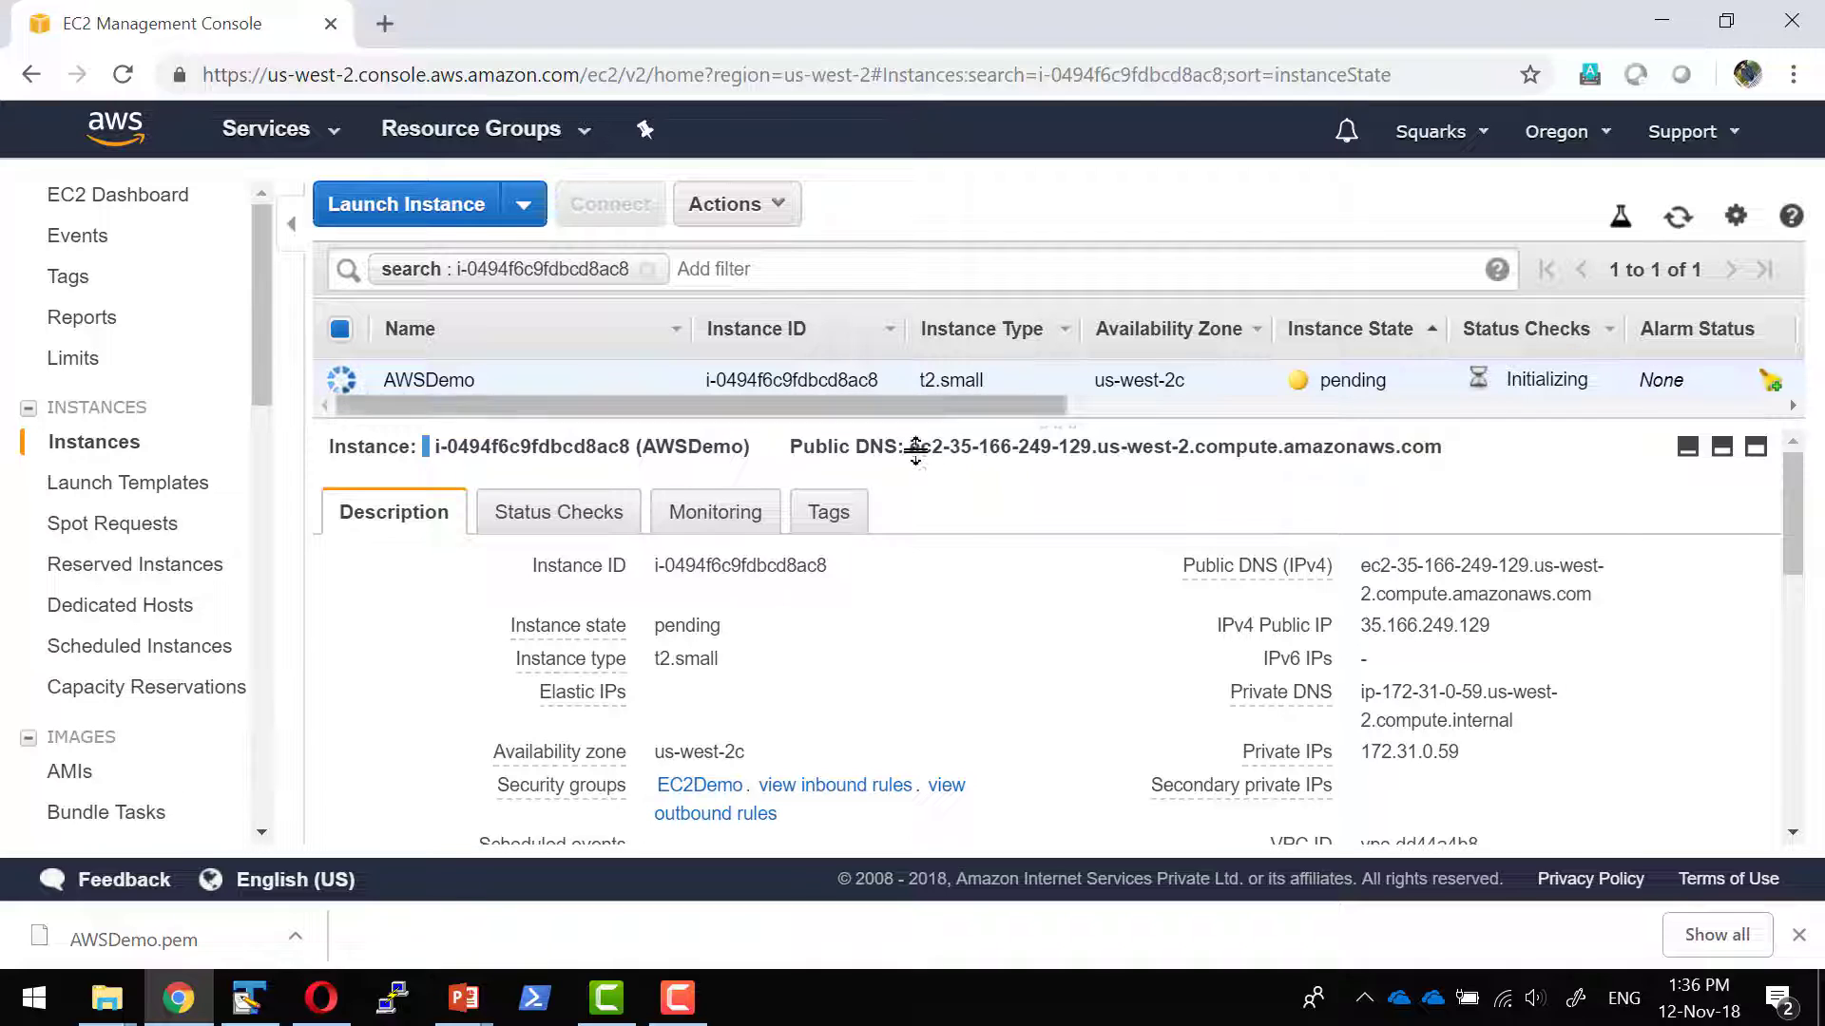
{"action": "left_click_drag", "start_coordinate": [916, 450], "coordinate": [949, 574]}
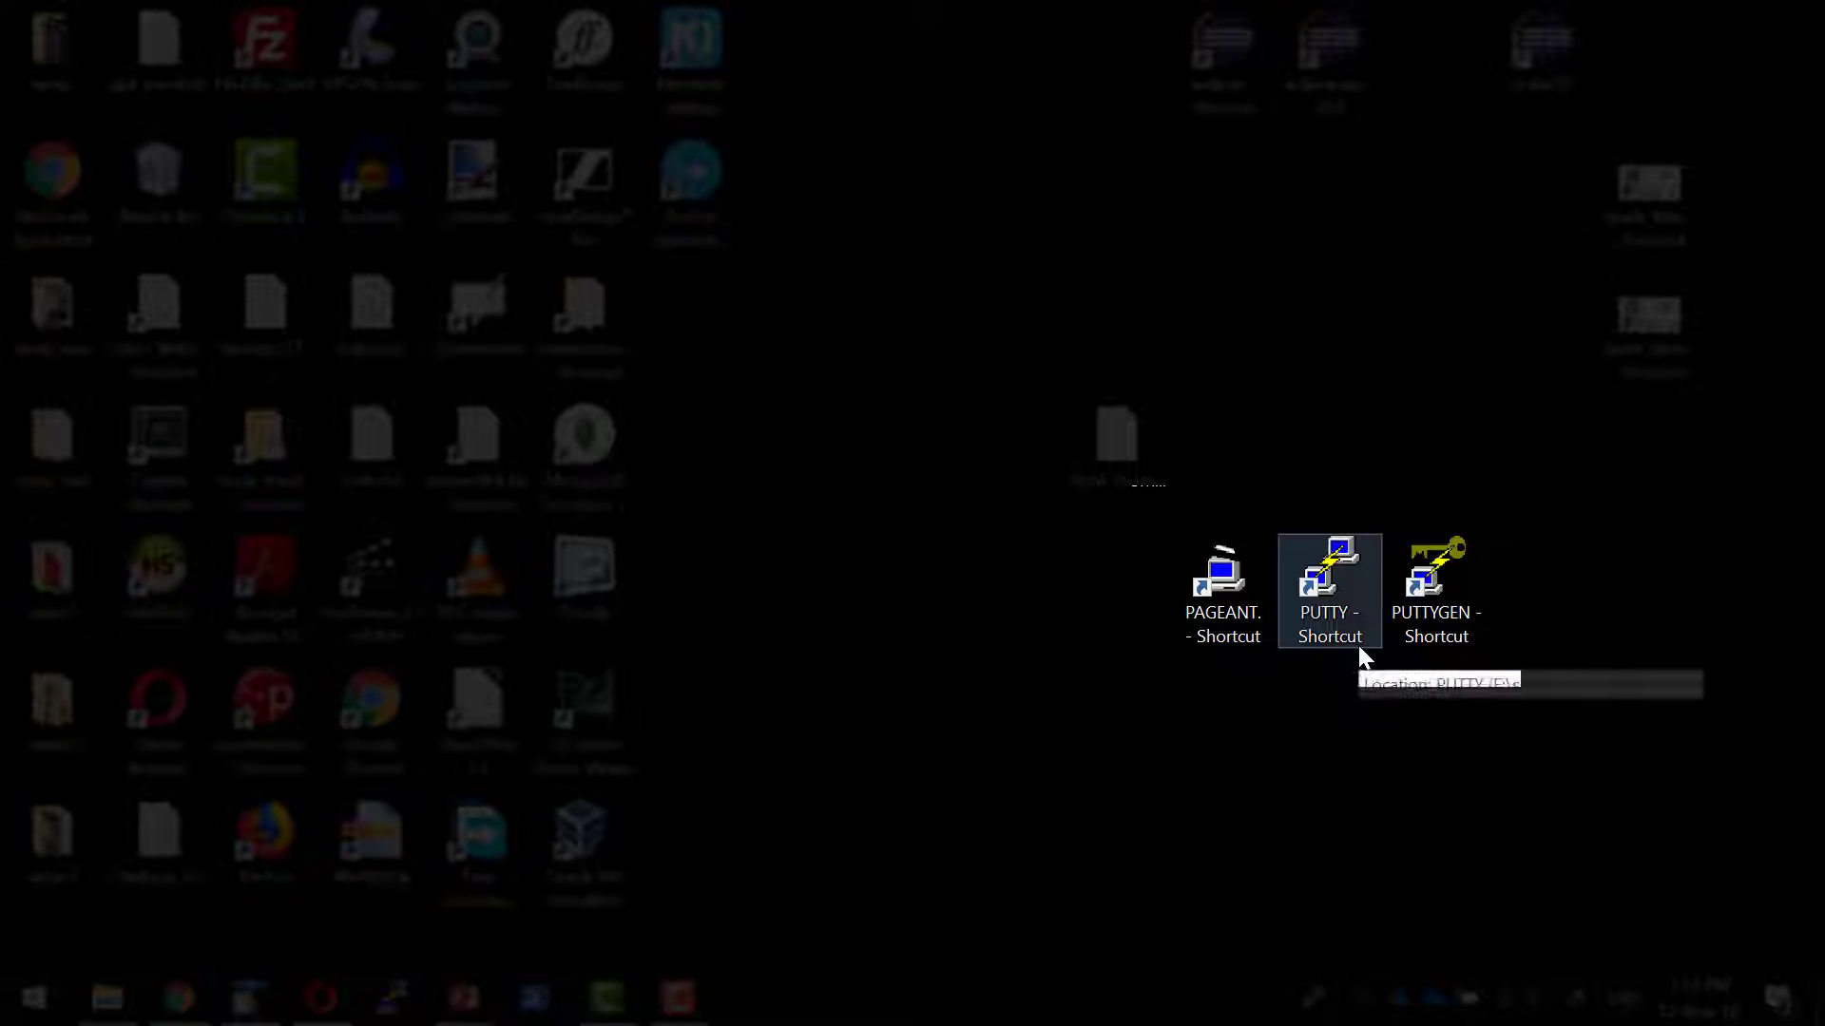
Start PuTTYgen and import the AWSDemo.pem private key from the keys folder, showing all file types.
{"action": "double_click", "coordinate": [1456, 628]}
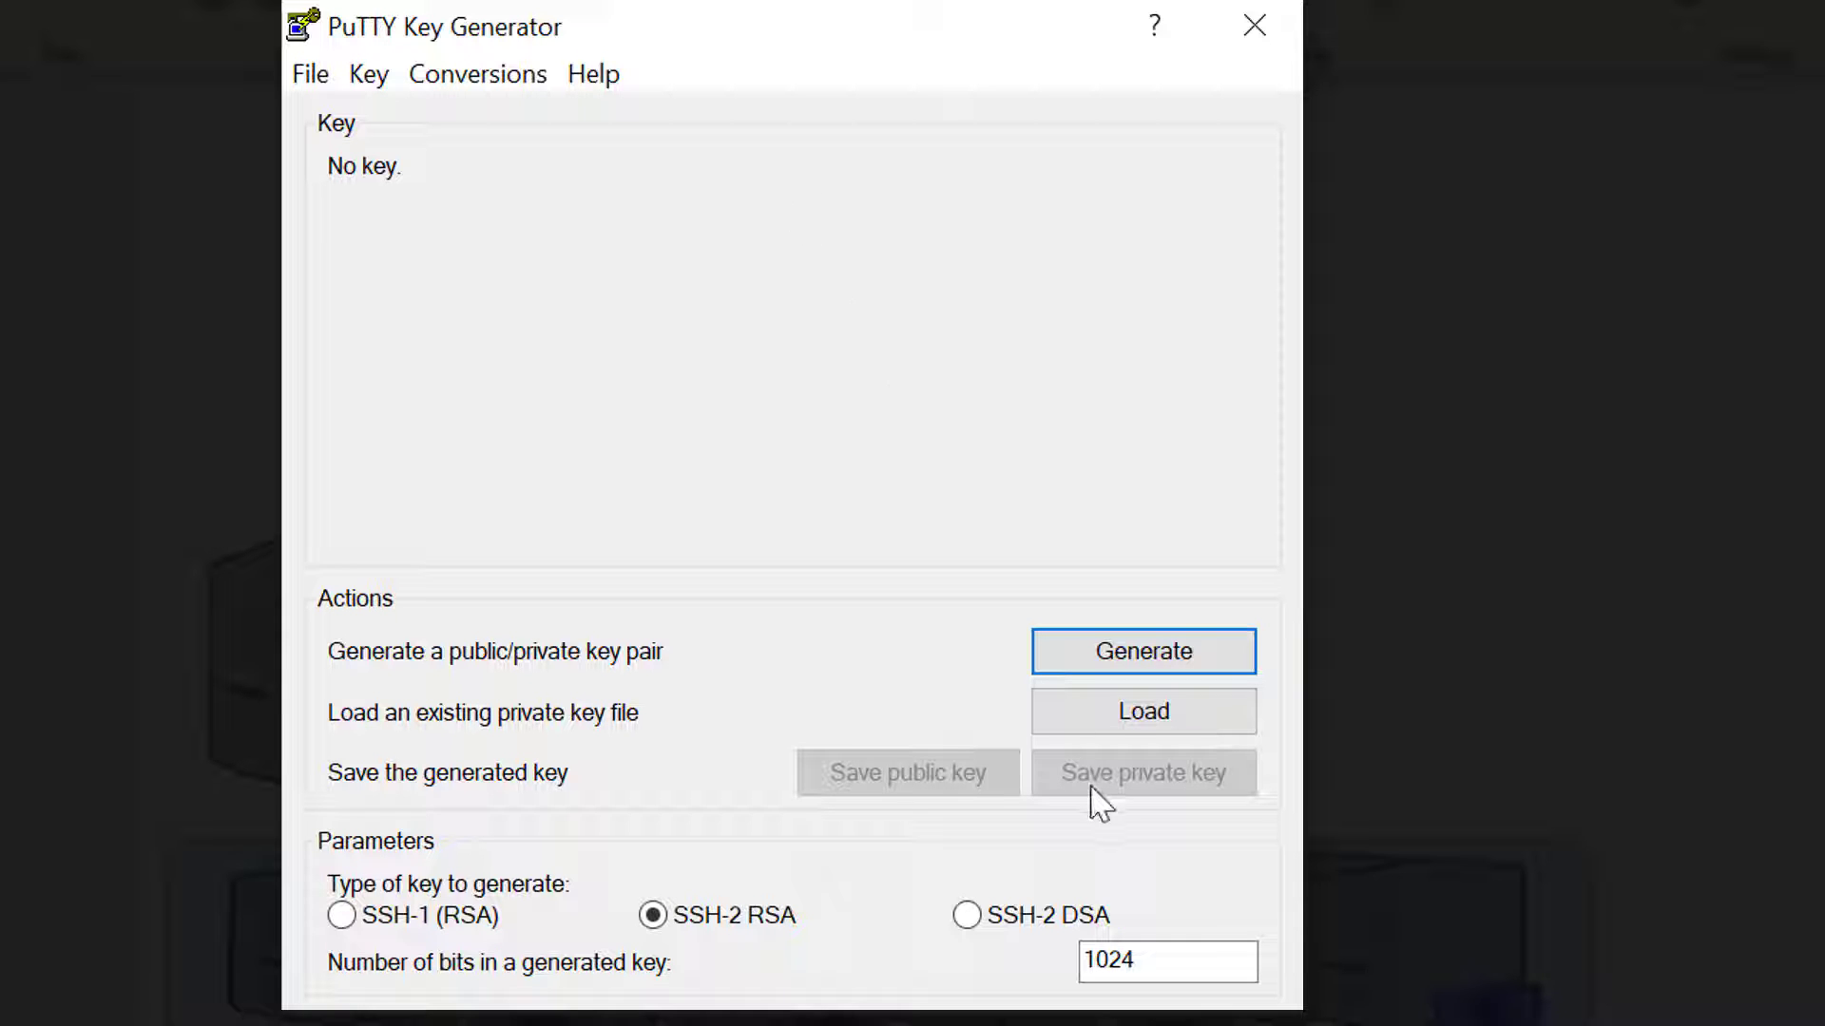
{"action": "left_click", "coordinate": [1136, 715]}
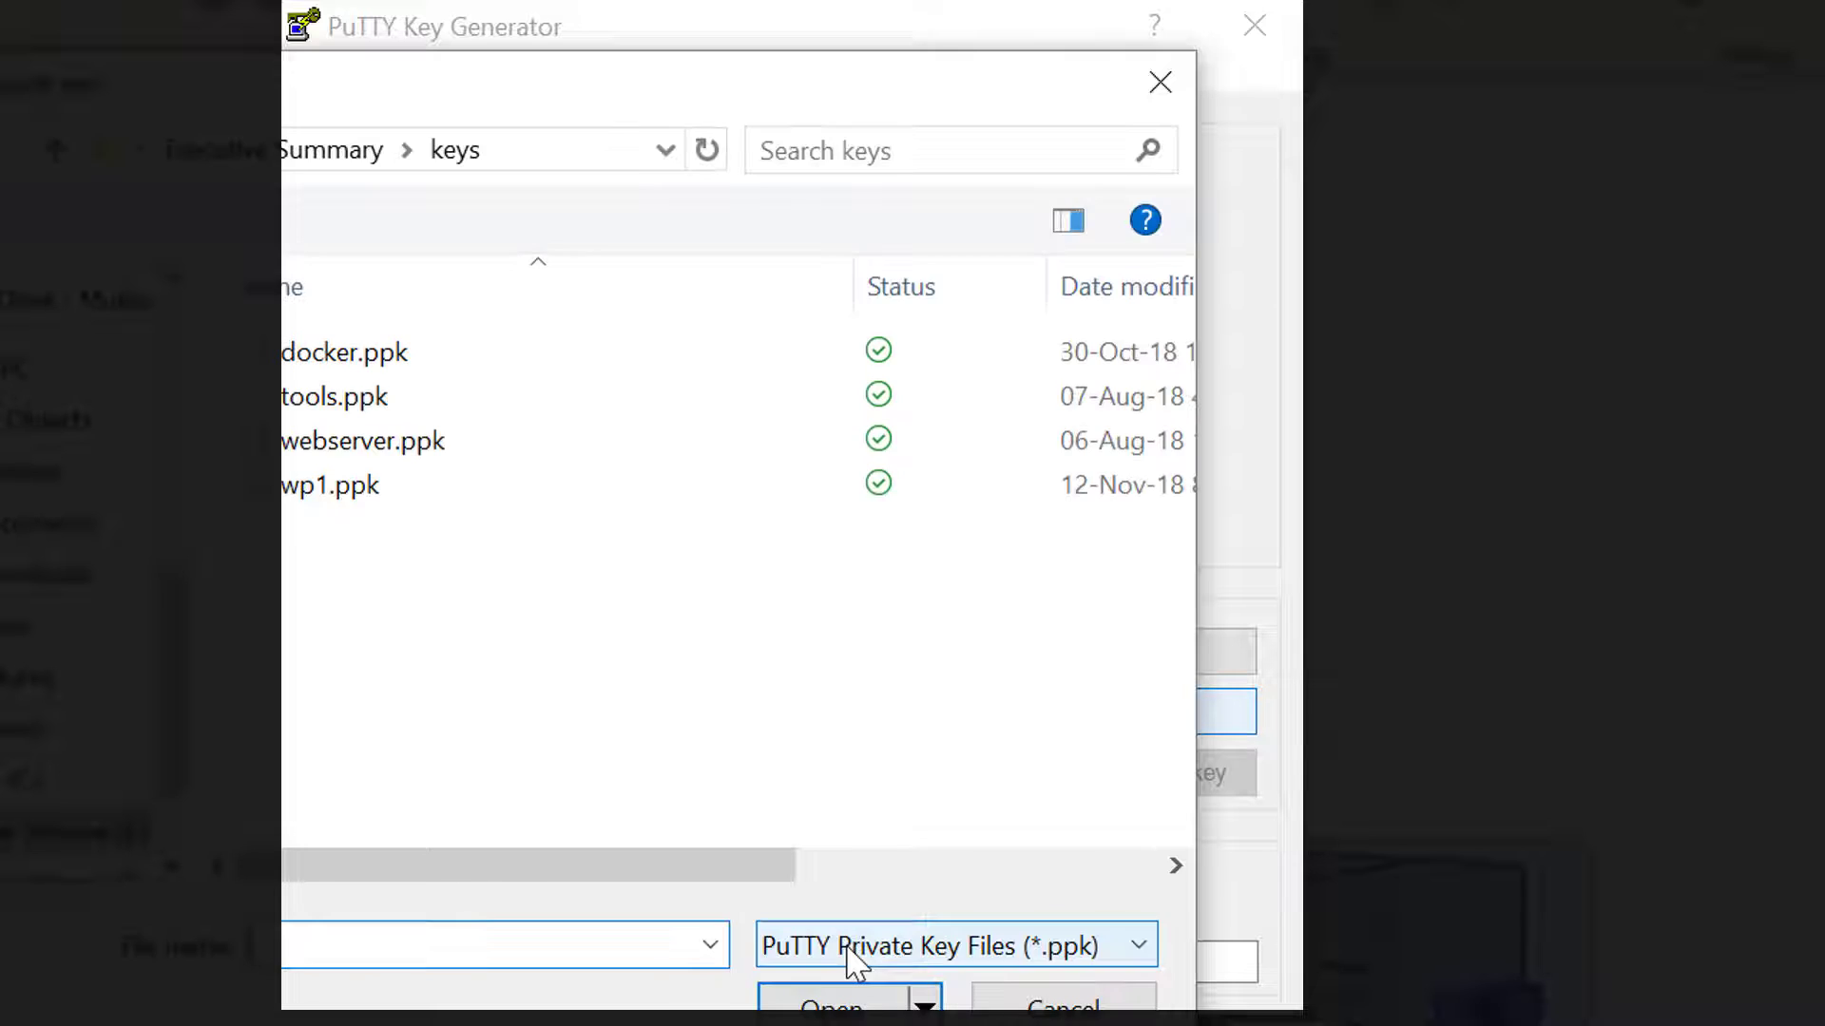
{"action": "left_click", "coordinate": [844, 950]}
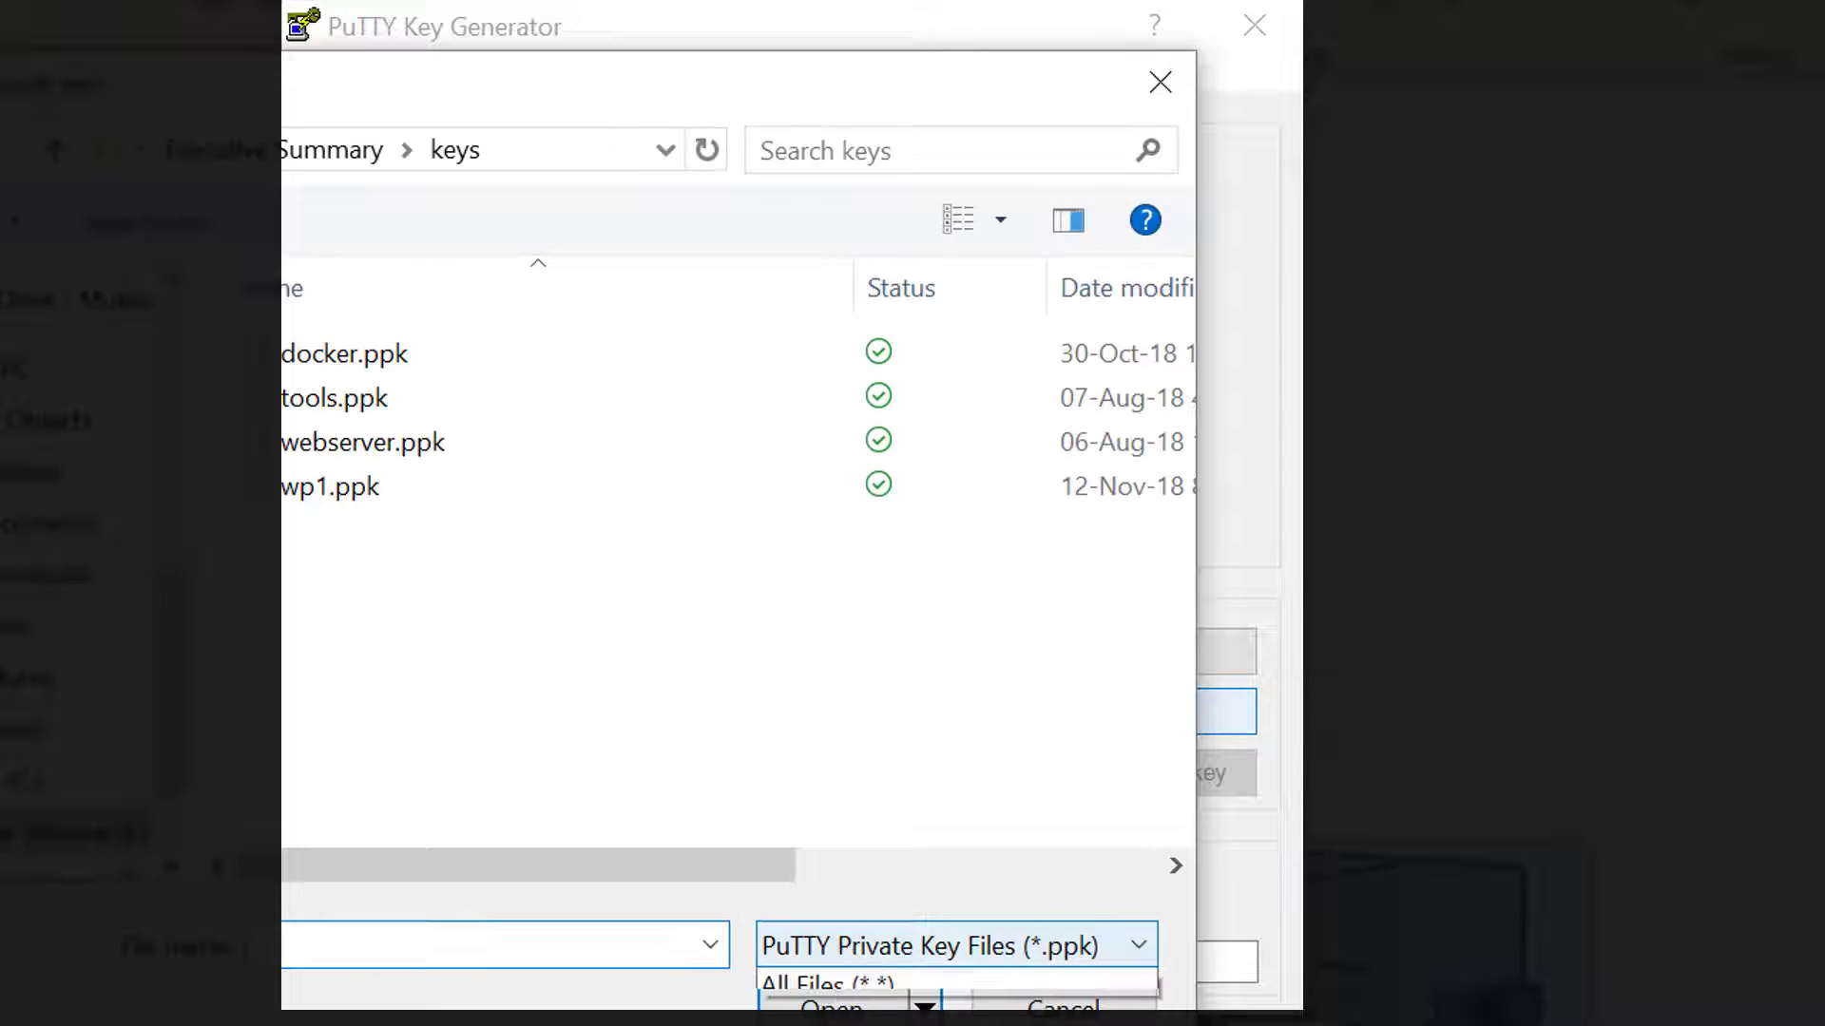
{"action": "left_click", "coordinate": [827, 1013]}
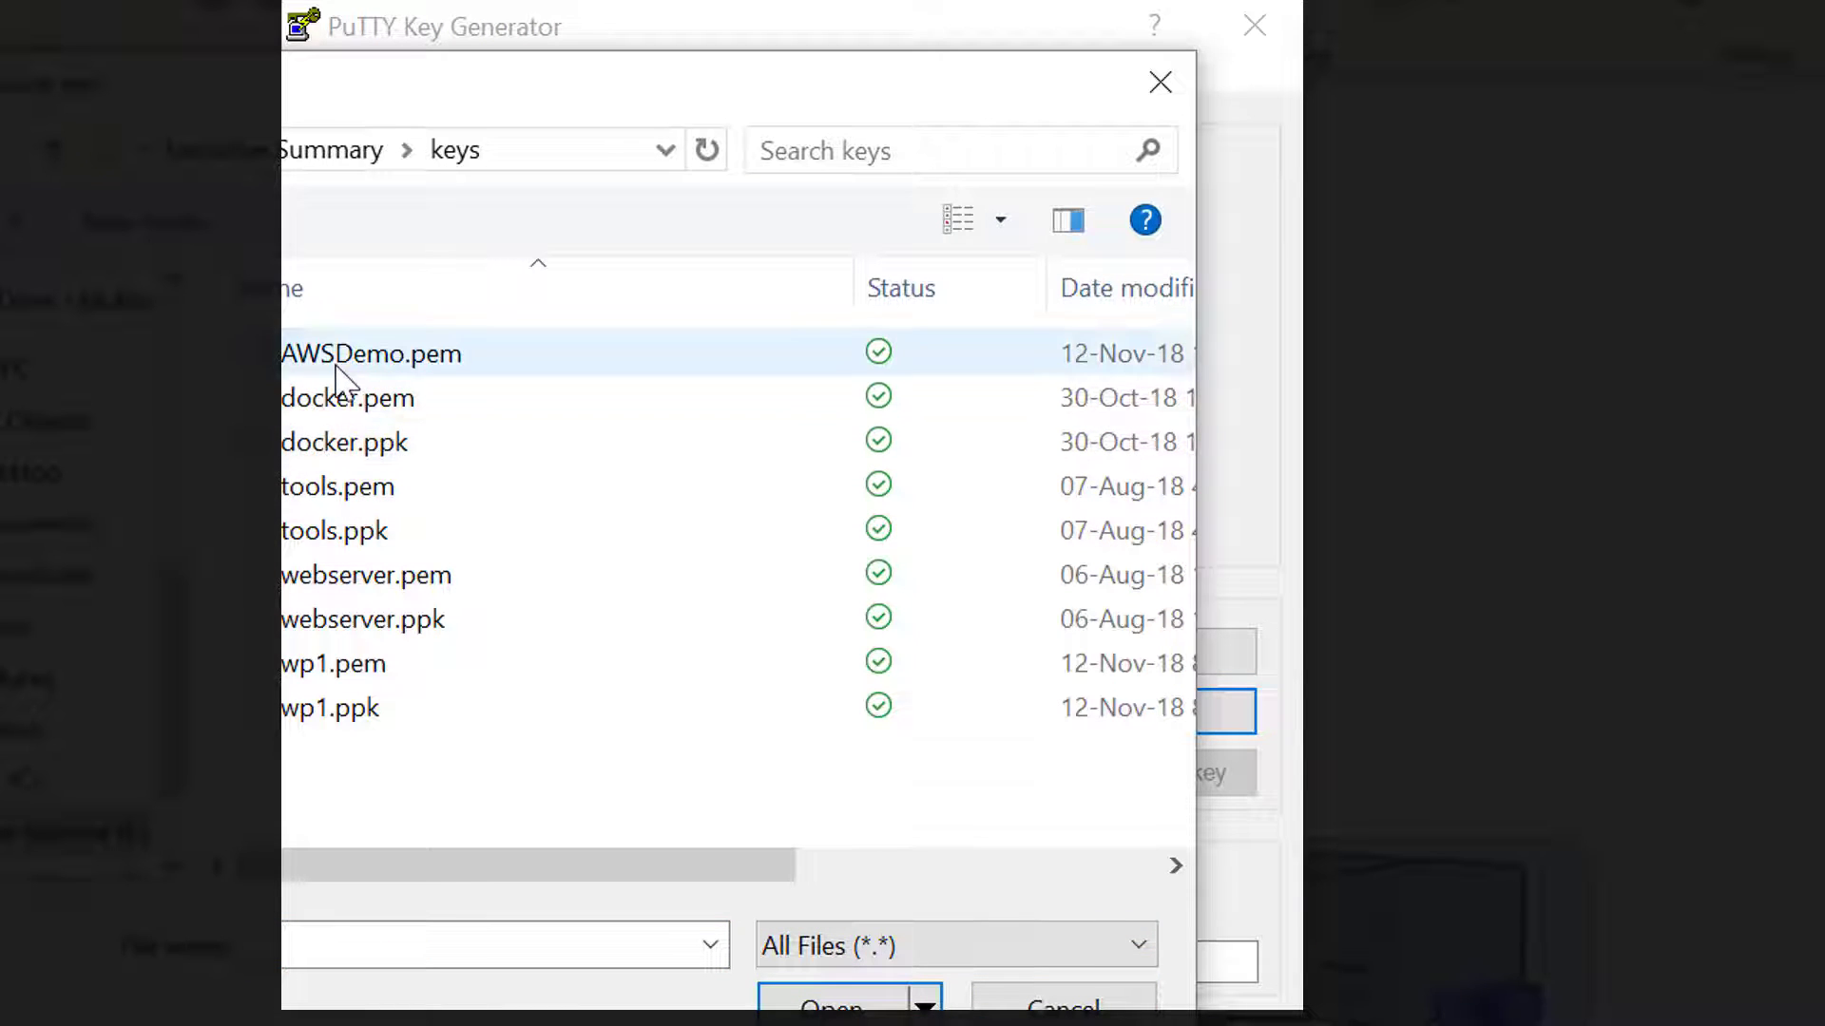
{"action": "left_click", "coordinate": [347, 361]}
{"action": "left_click", "coordinate": [826, 998]}
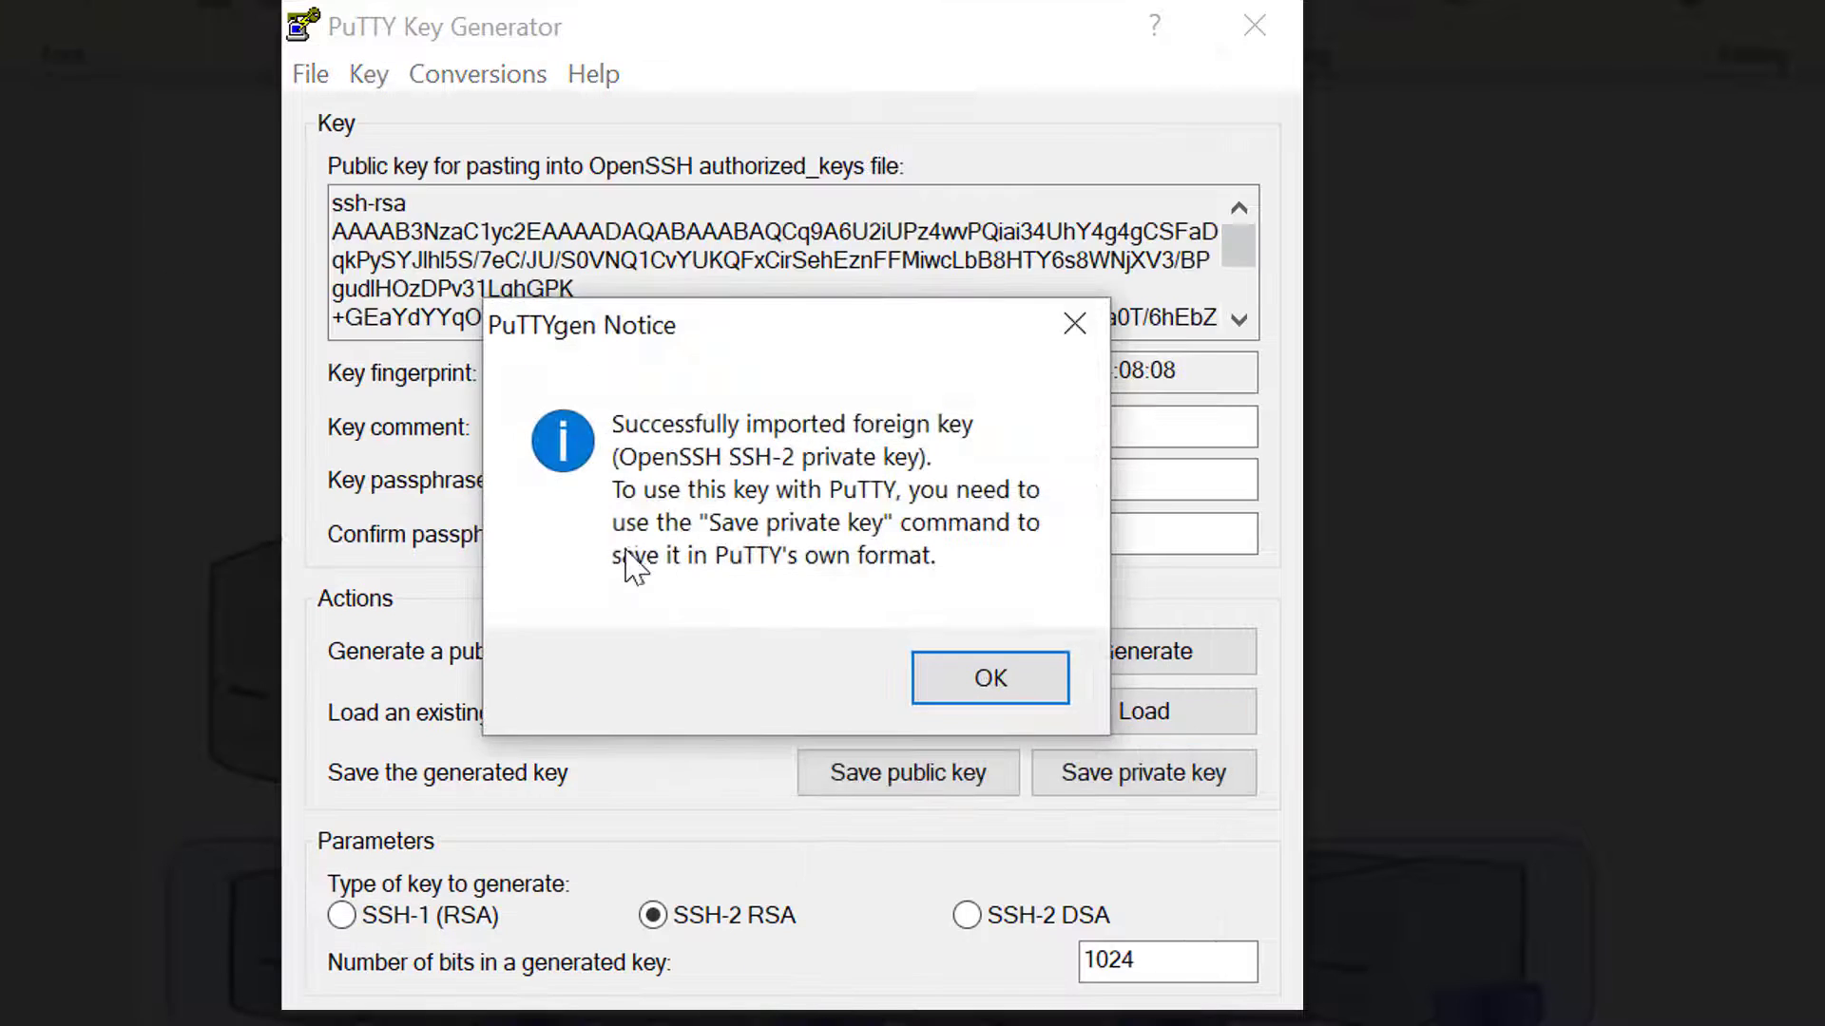
{"action": "left_click", "coordinate": [1097, 678]}
Save the imported private key without a passphrase as AWSDemo.ppk in the keys folder.
{"action": "left_click", "coordinate": [1143, 777]}
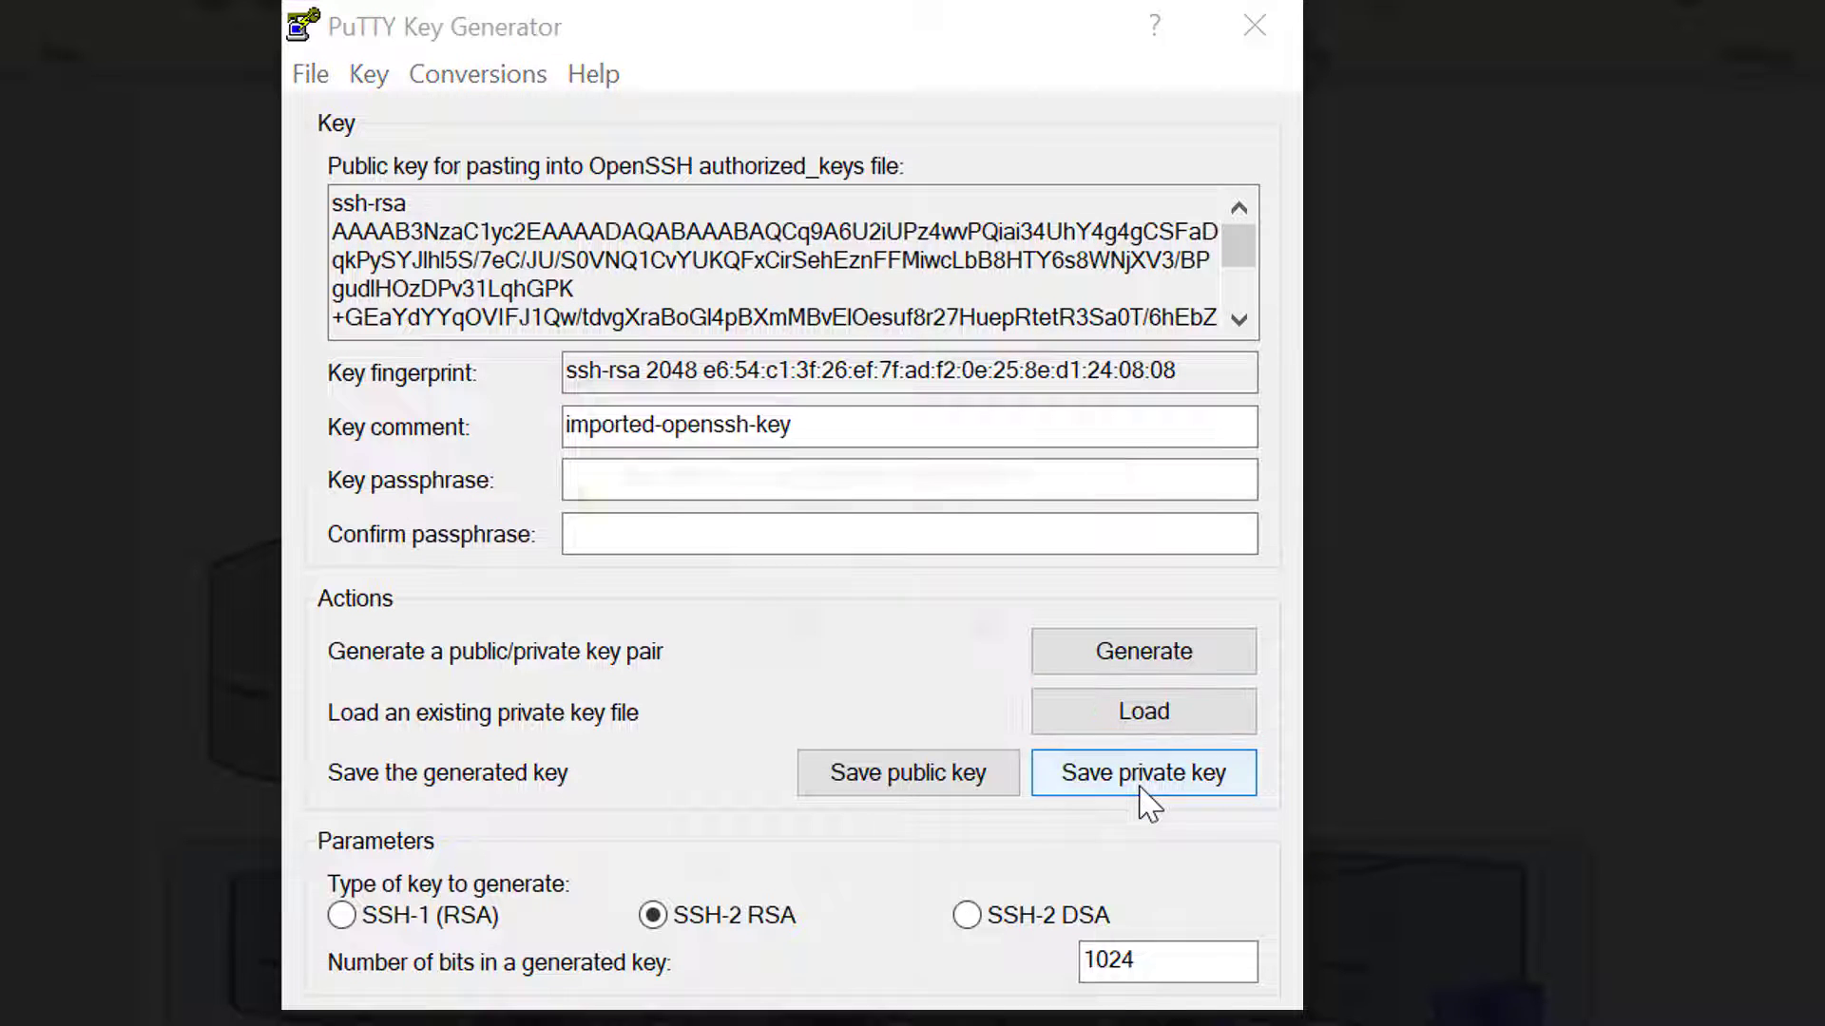
{"action": "left_click", "coordinate": [820, 637]}
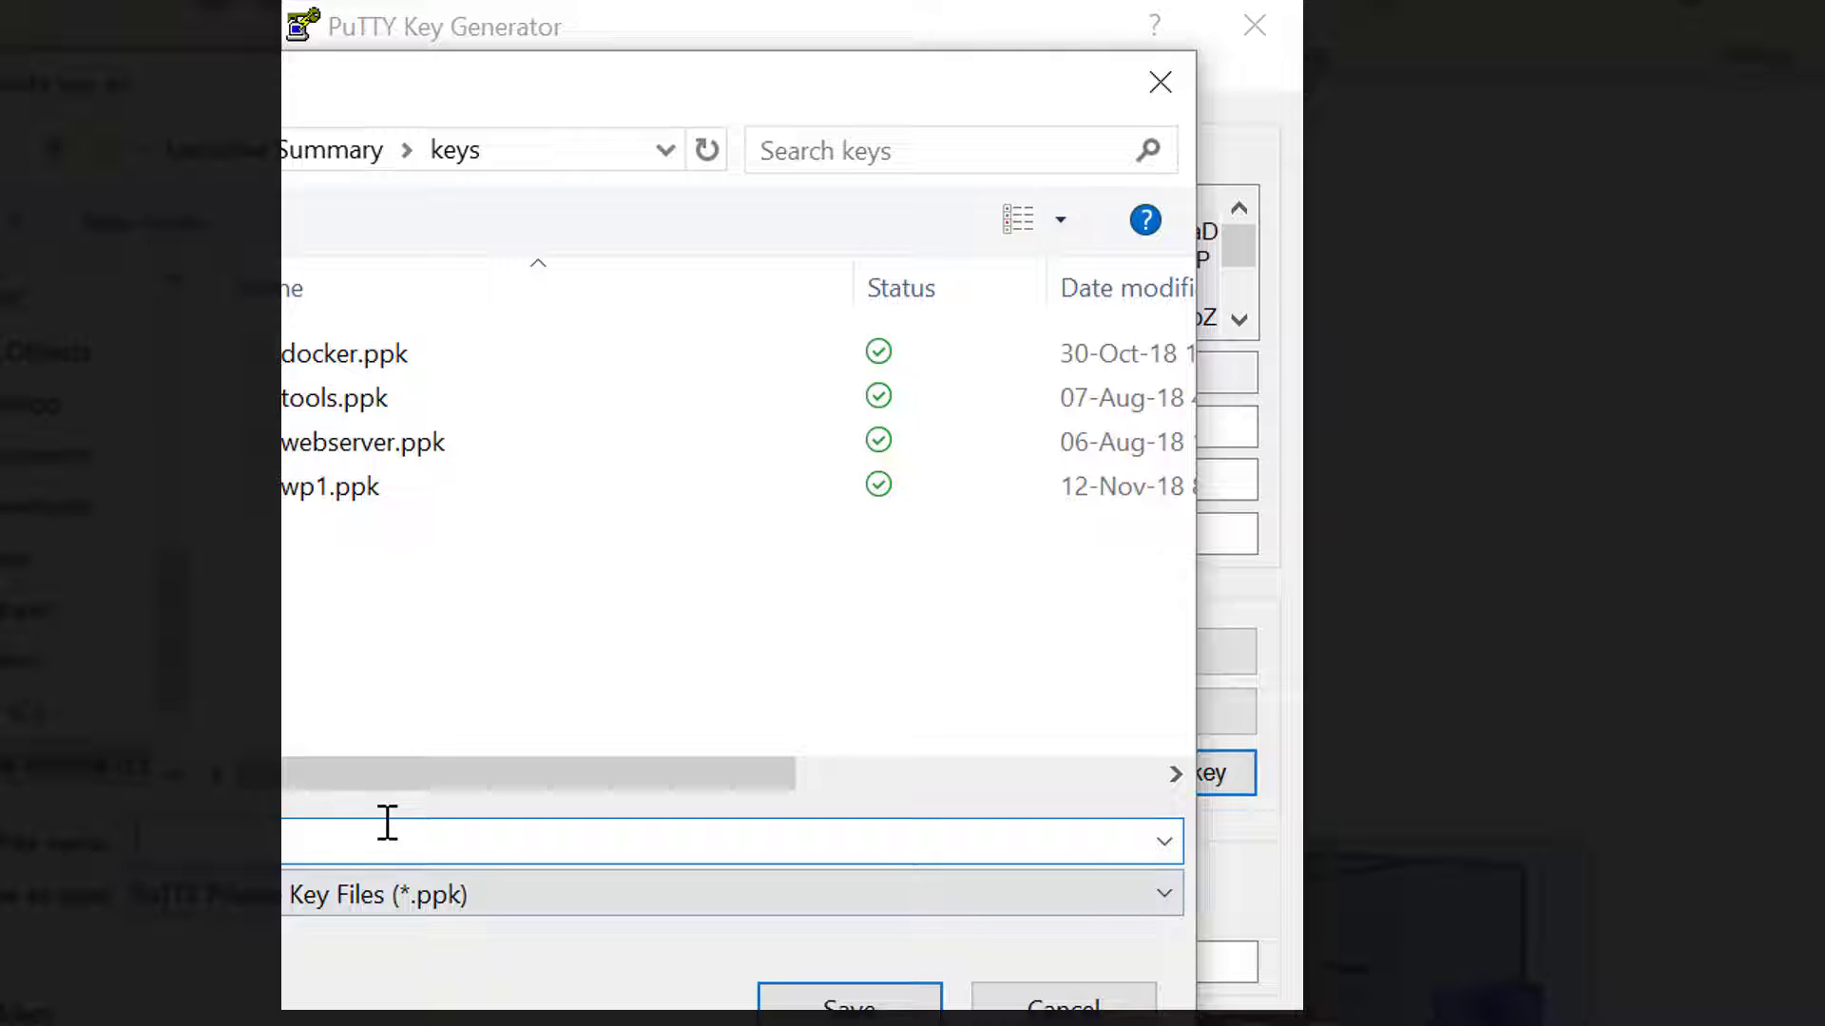
{"action": "type", "text": "a"}
{"action": "key", "text": "Down"}
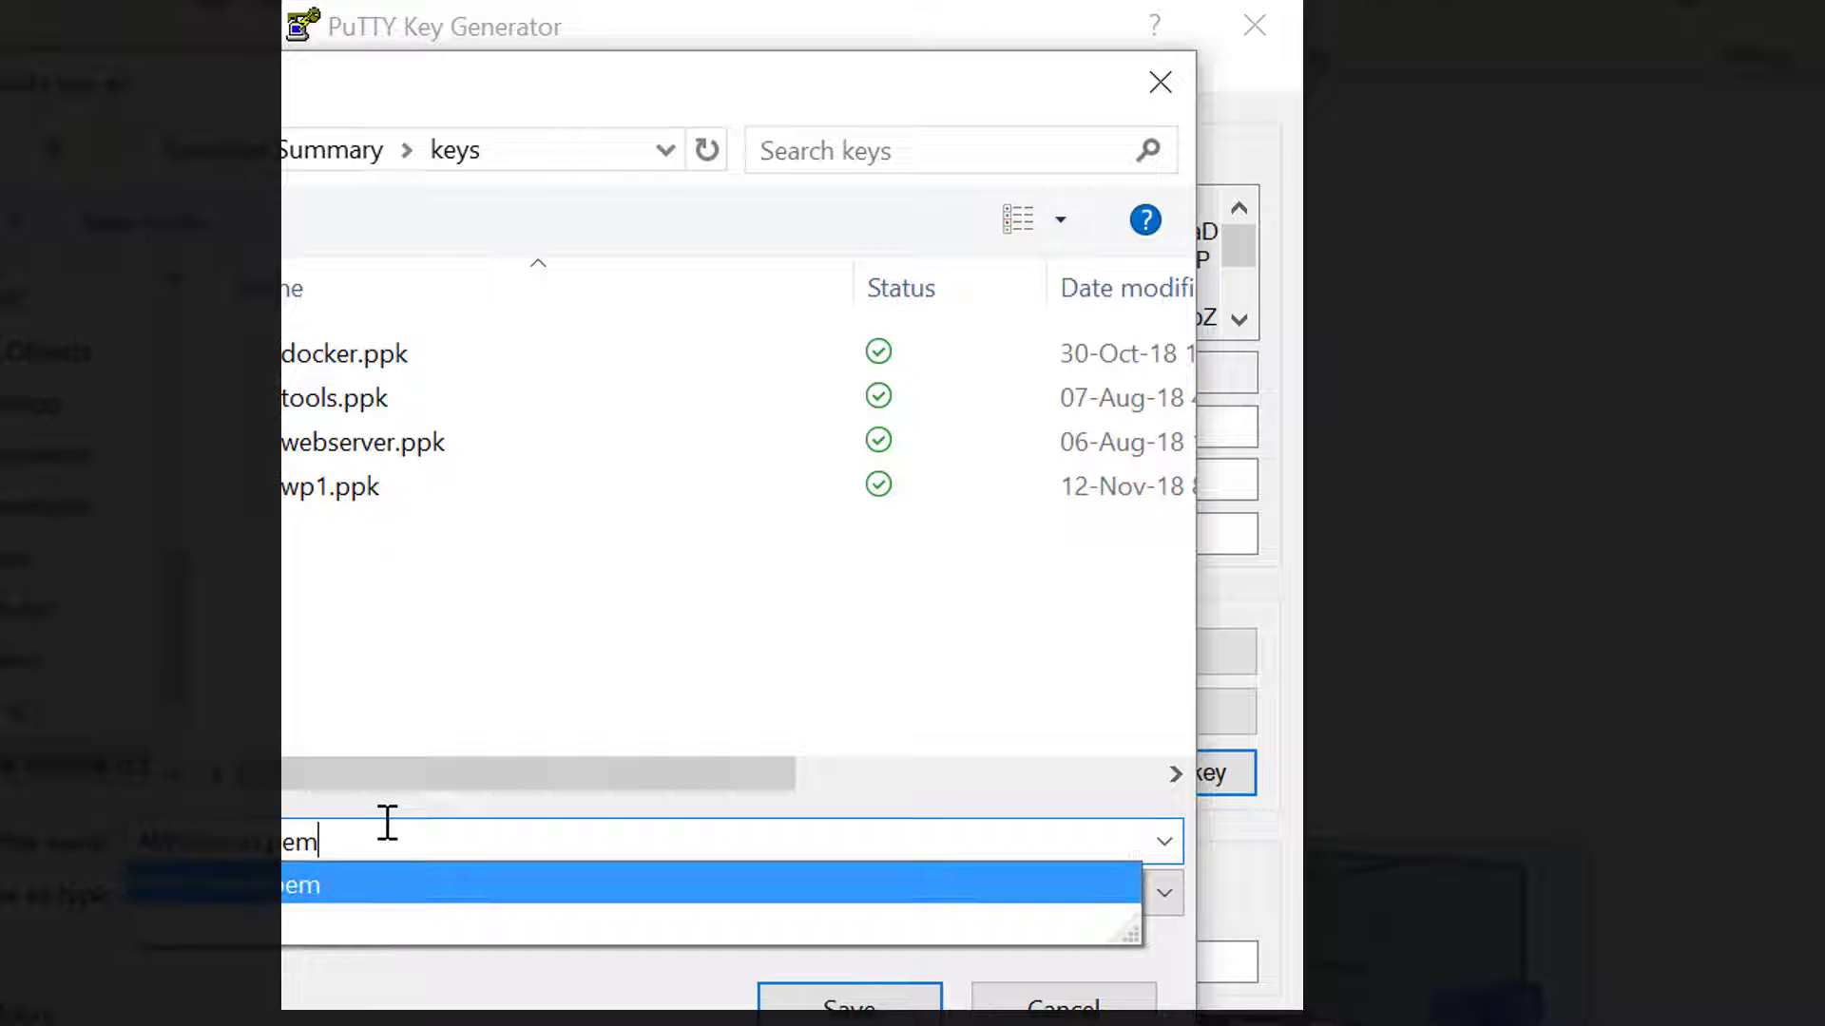
{"action": "key", "text": "BackSpace"}
{"action": "key", "text": "BackSpace"}
{"action": "key", "text": "BackSpace"}
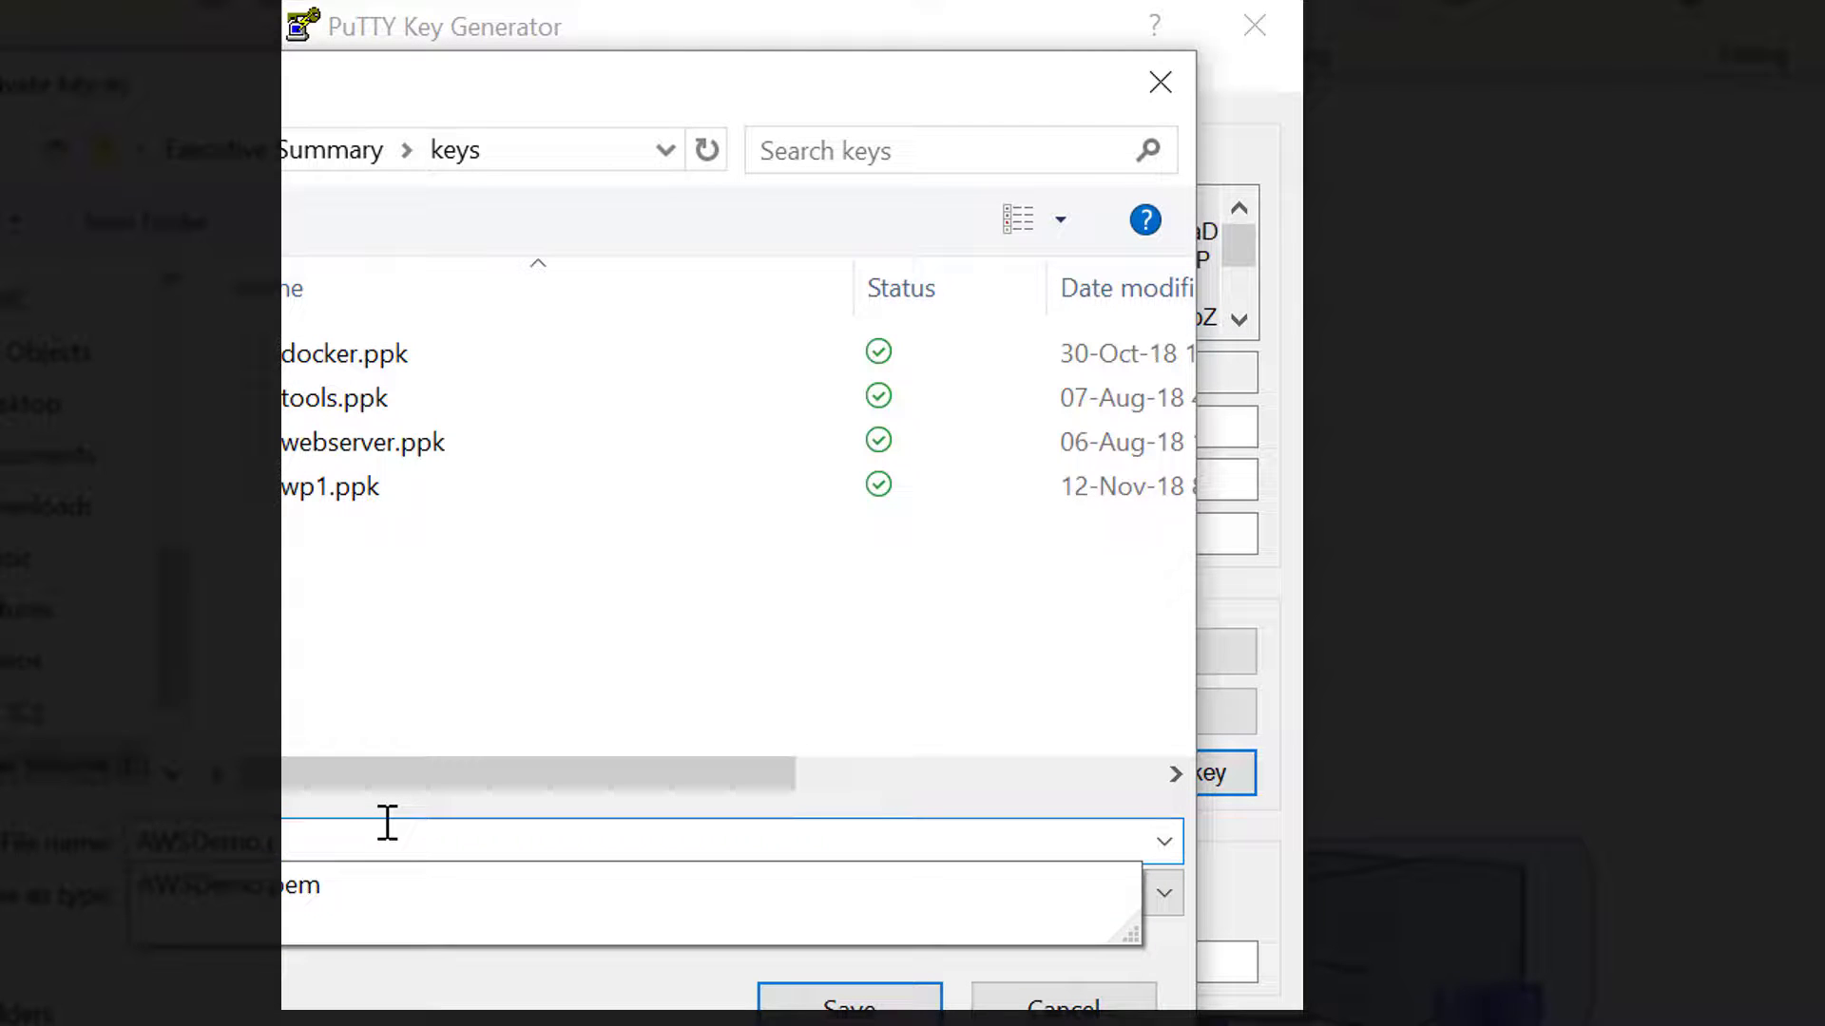
{"action": "left_click", "coordinate": [423, 727]}
{"action": "left_click", "coordinate": [849, 1003]}
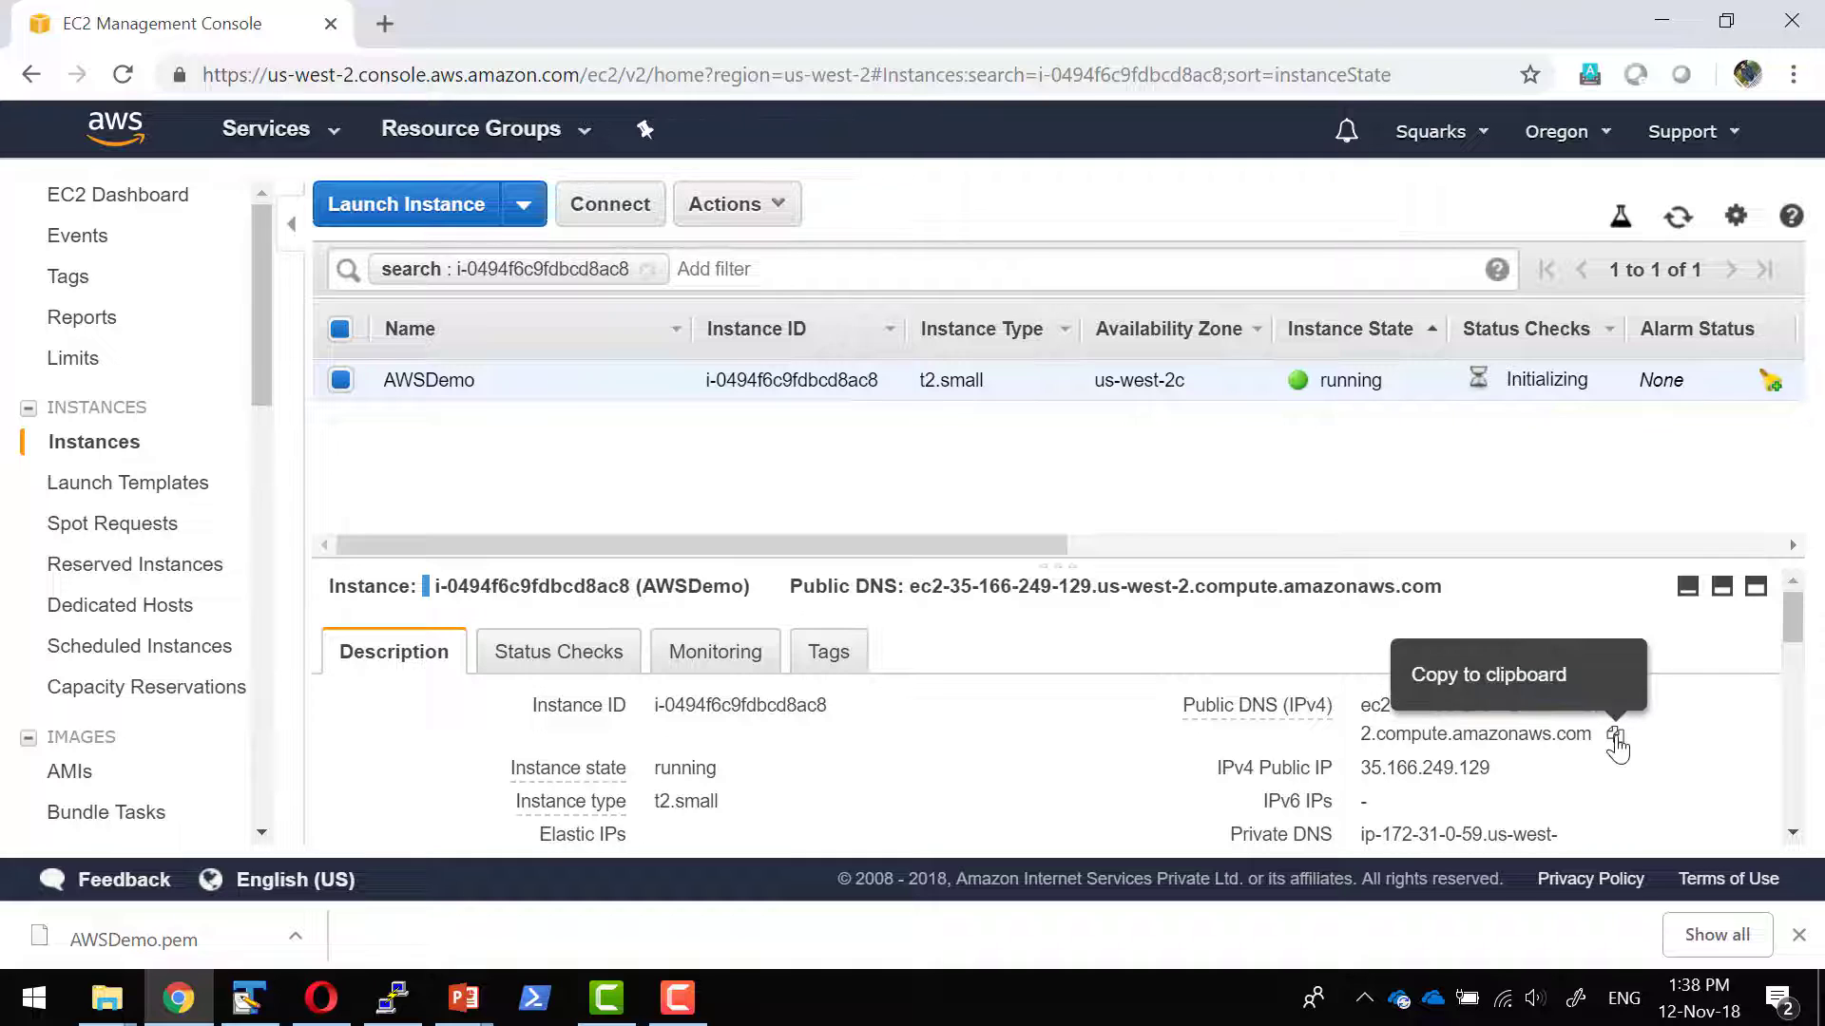
Copy the instance's public DNS into PuTTY as the host name and name the saved session AWSDemo.
{"action": "left_click", "coordinate": [1615, 736]}
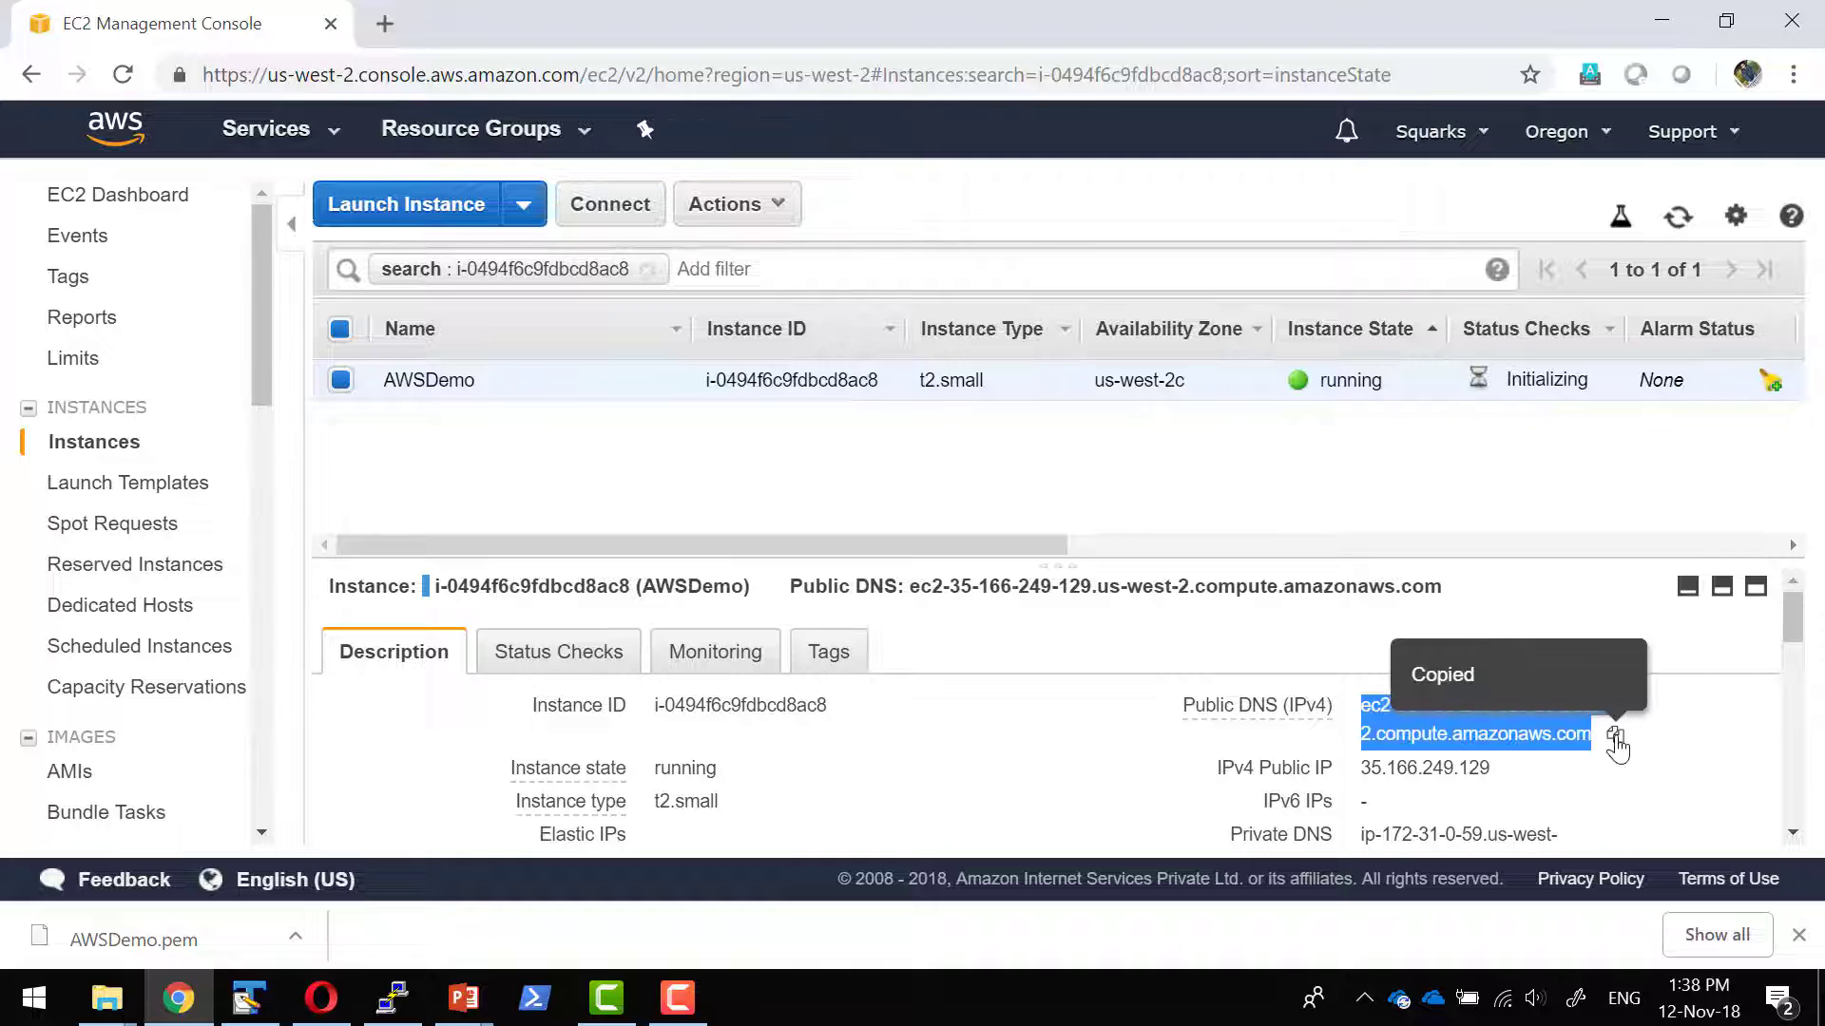
{"action": "left_click", "coordinate": [406, 998]}
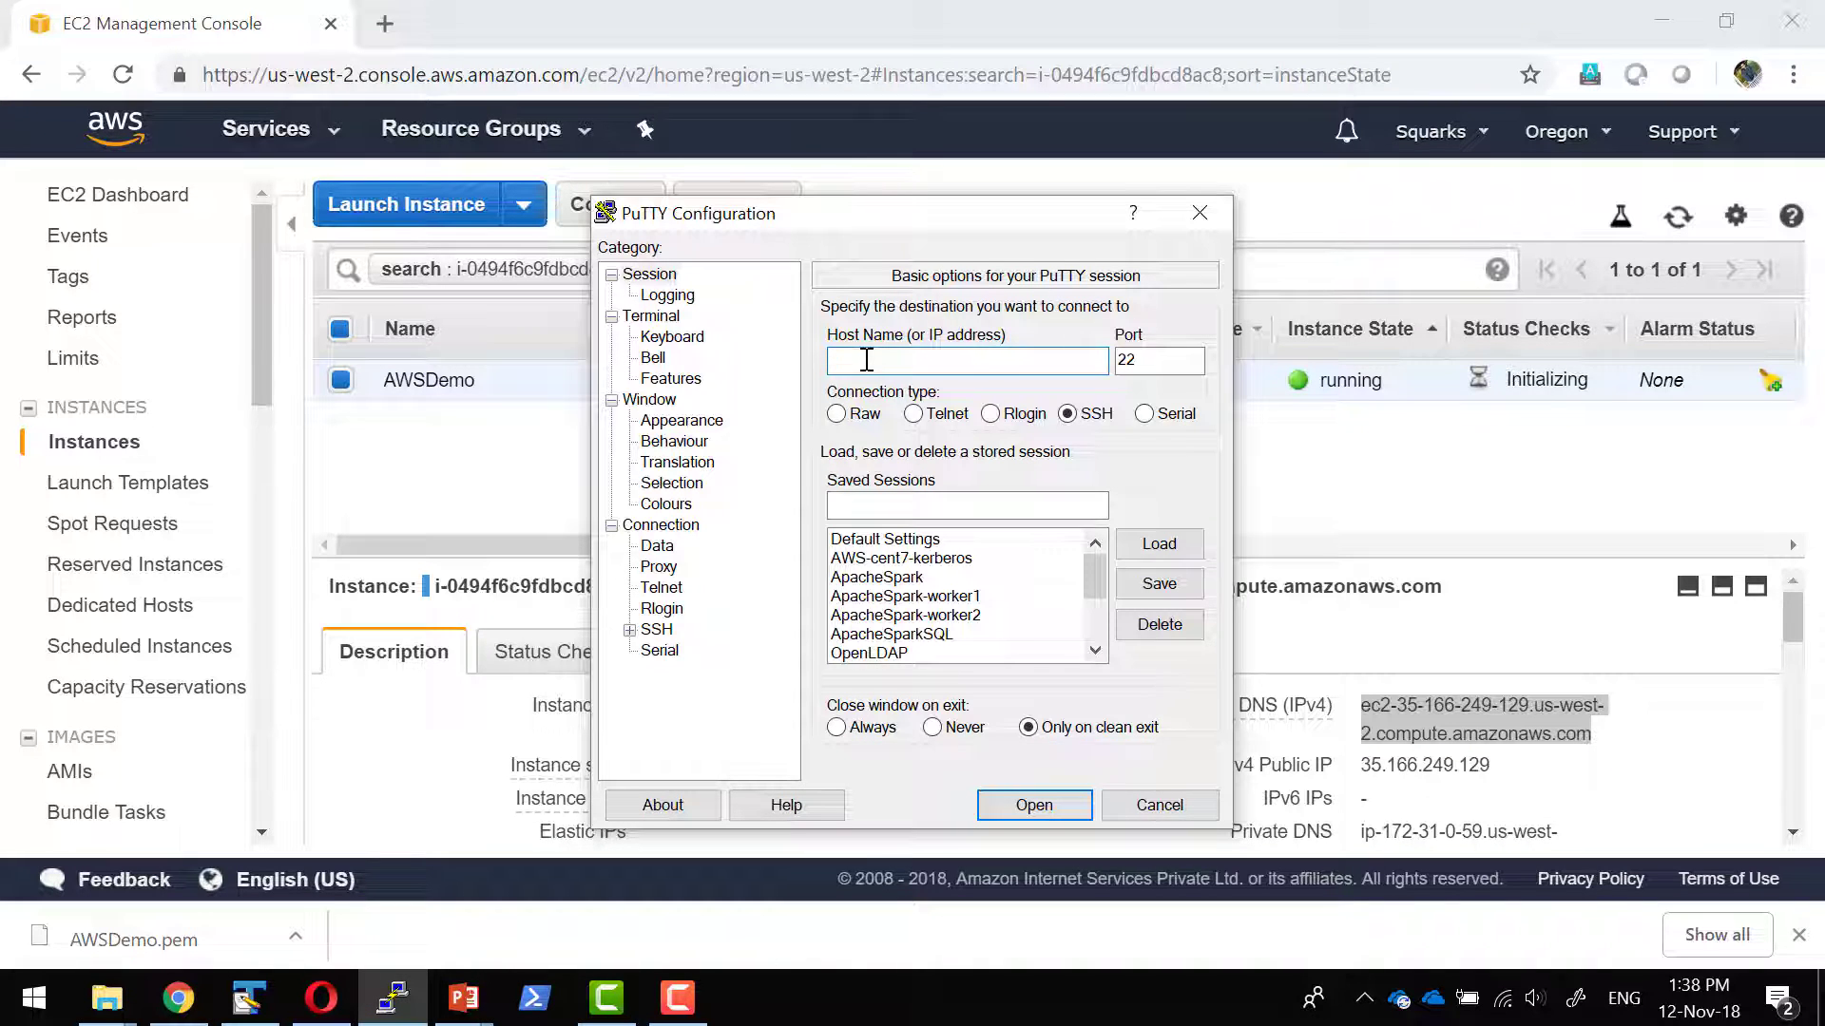
{"action": "key", "text": "ctrl+v"}
{"action": "left_click", "coordinate": [899, 510]}
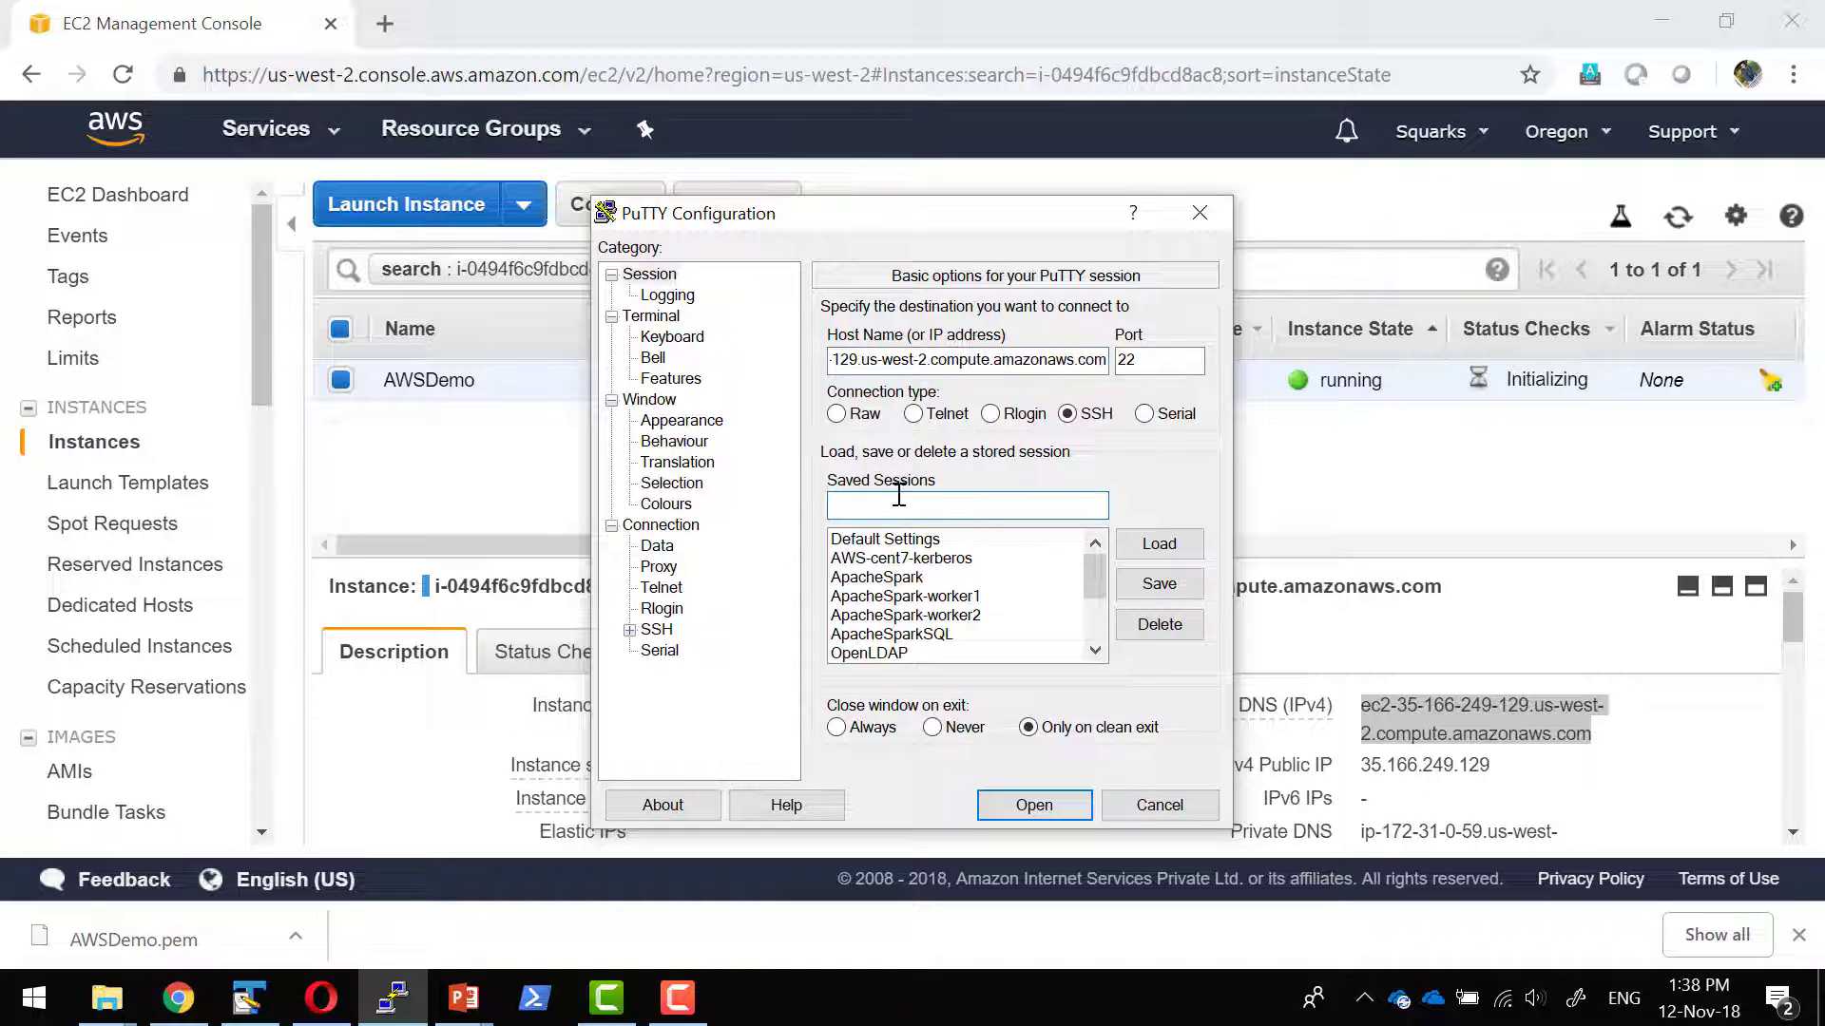
Set the auto-login username to ec2-user and choose AWSDemo.ppk as the private key file for SSH authentication.
{"action": "left_click", "coordinate": [659, 547]}
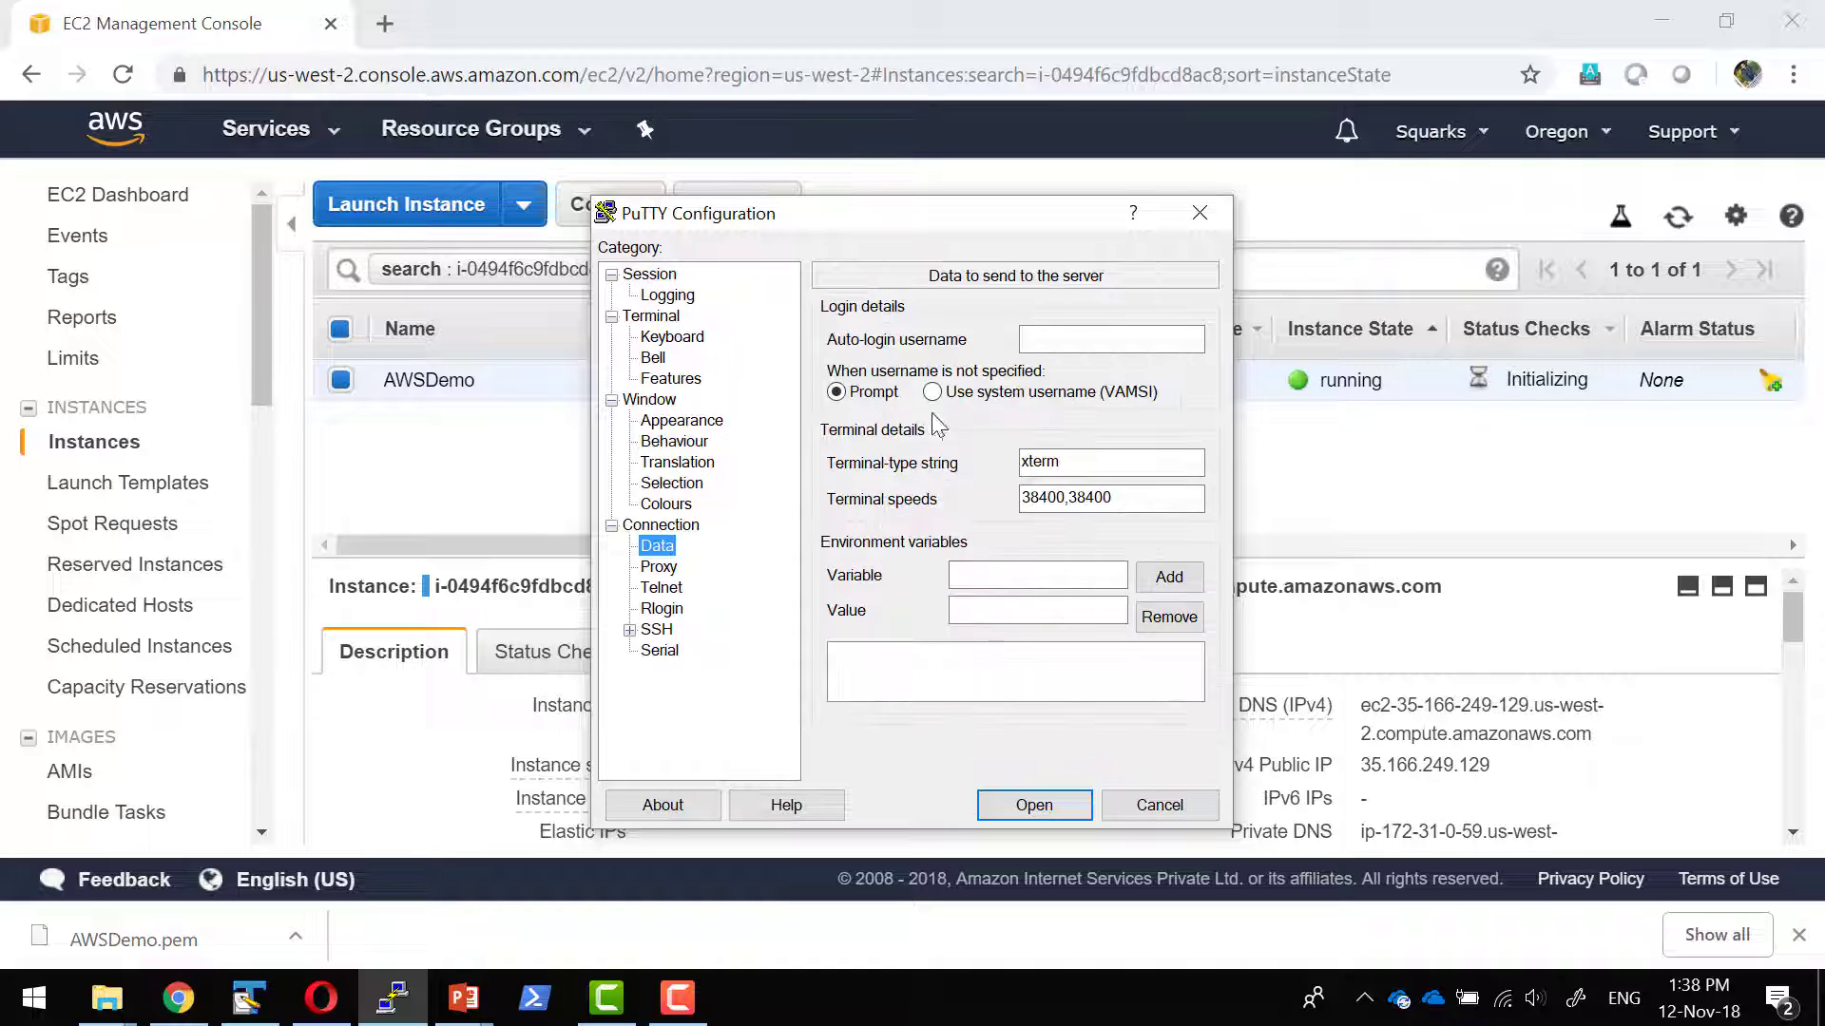
{"action": "left_click", "coordinate": [1155, 338]}
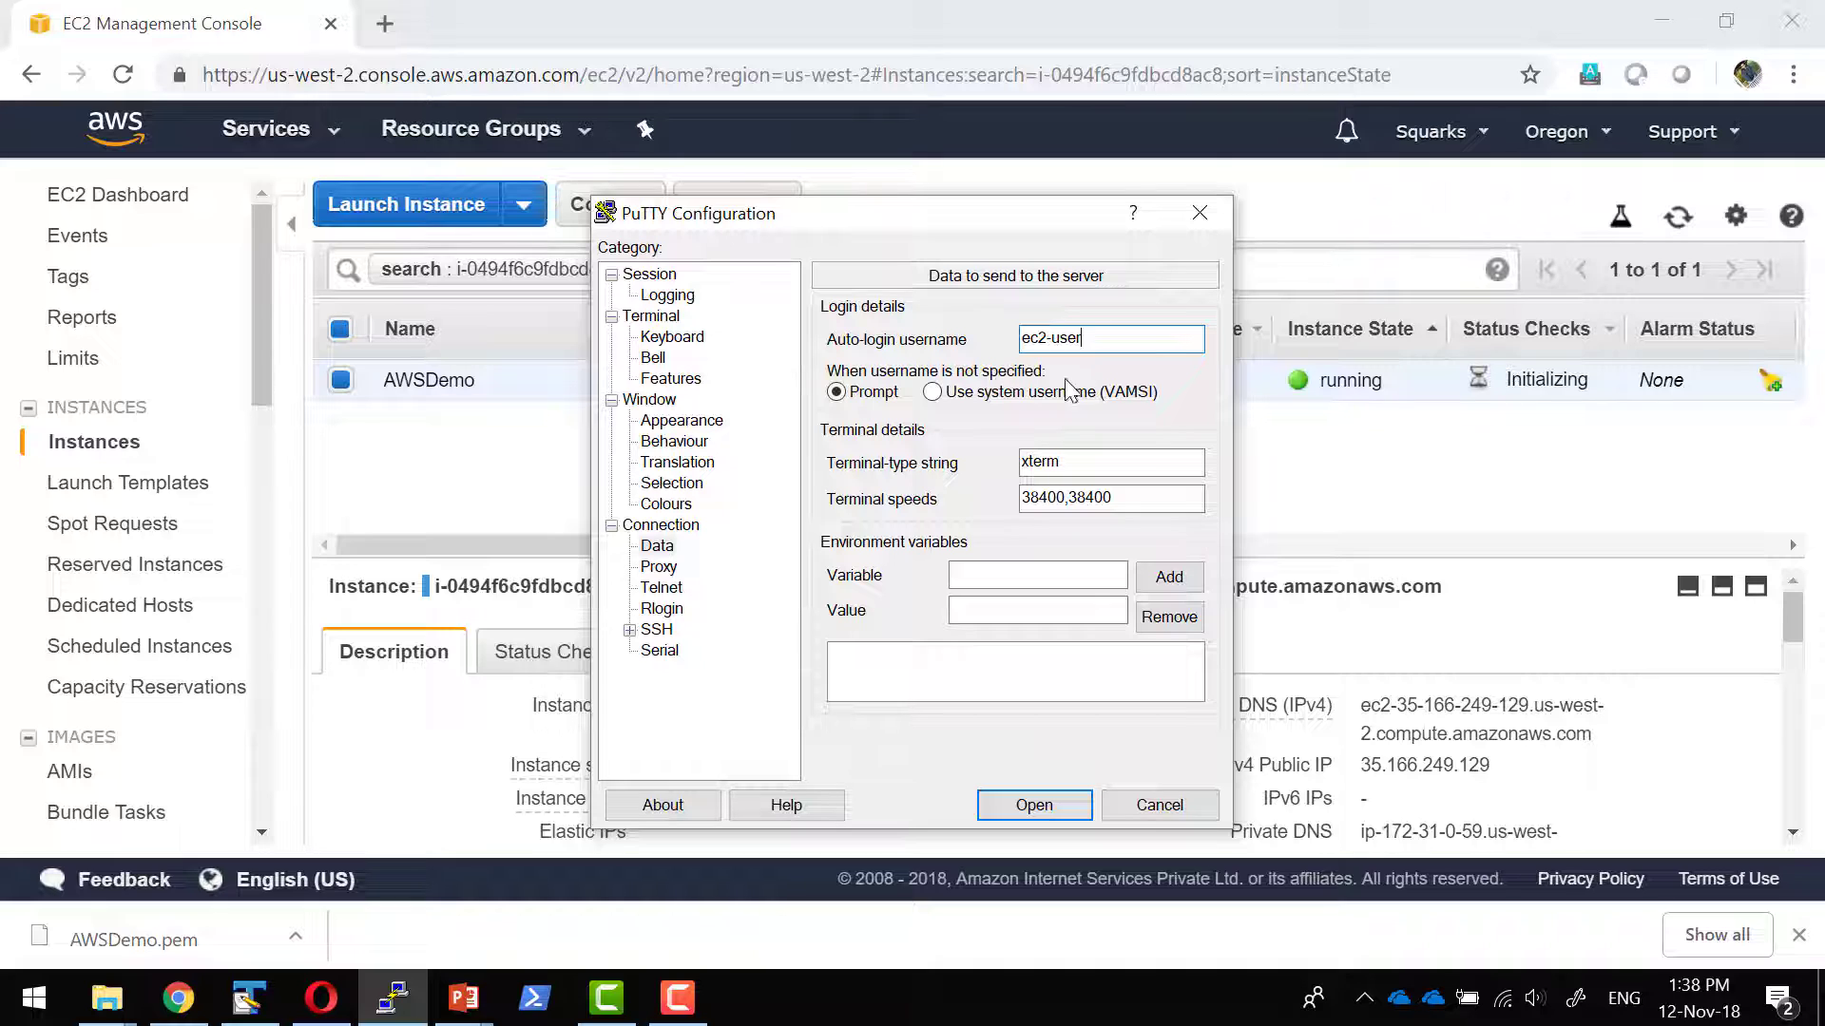
{"action": "left_click", "coordinate": [636, 635]}
{"action": "left_click", "coordinate": [631, 631]}
{"action": "left_click", "coordinate": [675, 671]}
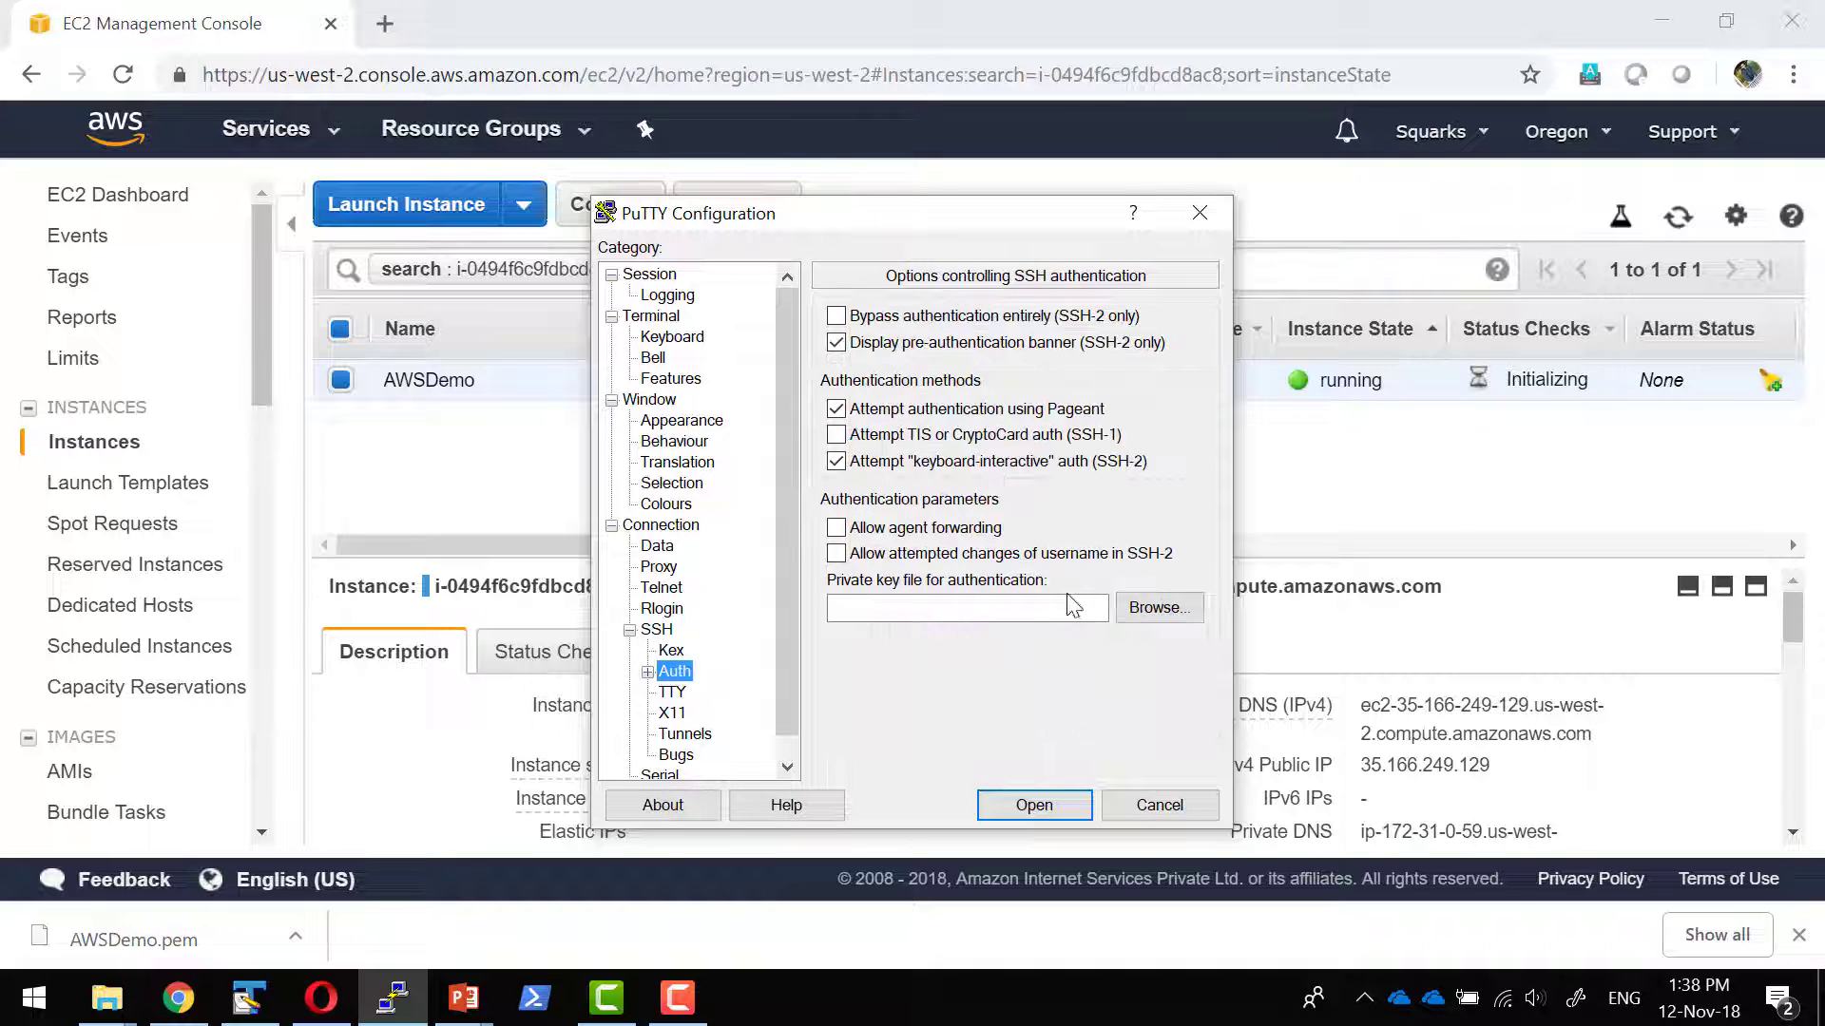
{"action": "left_click", "coordinate": [1155, 609]}
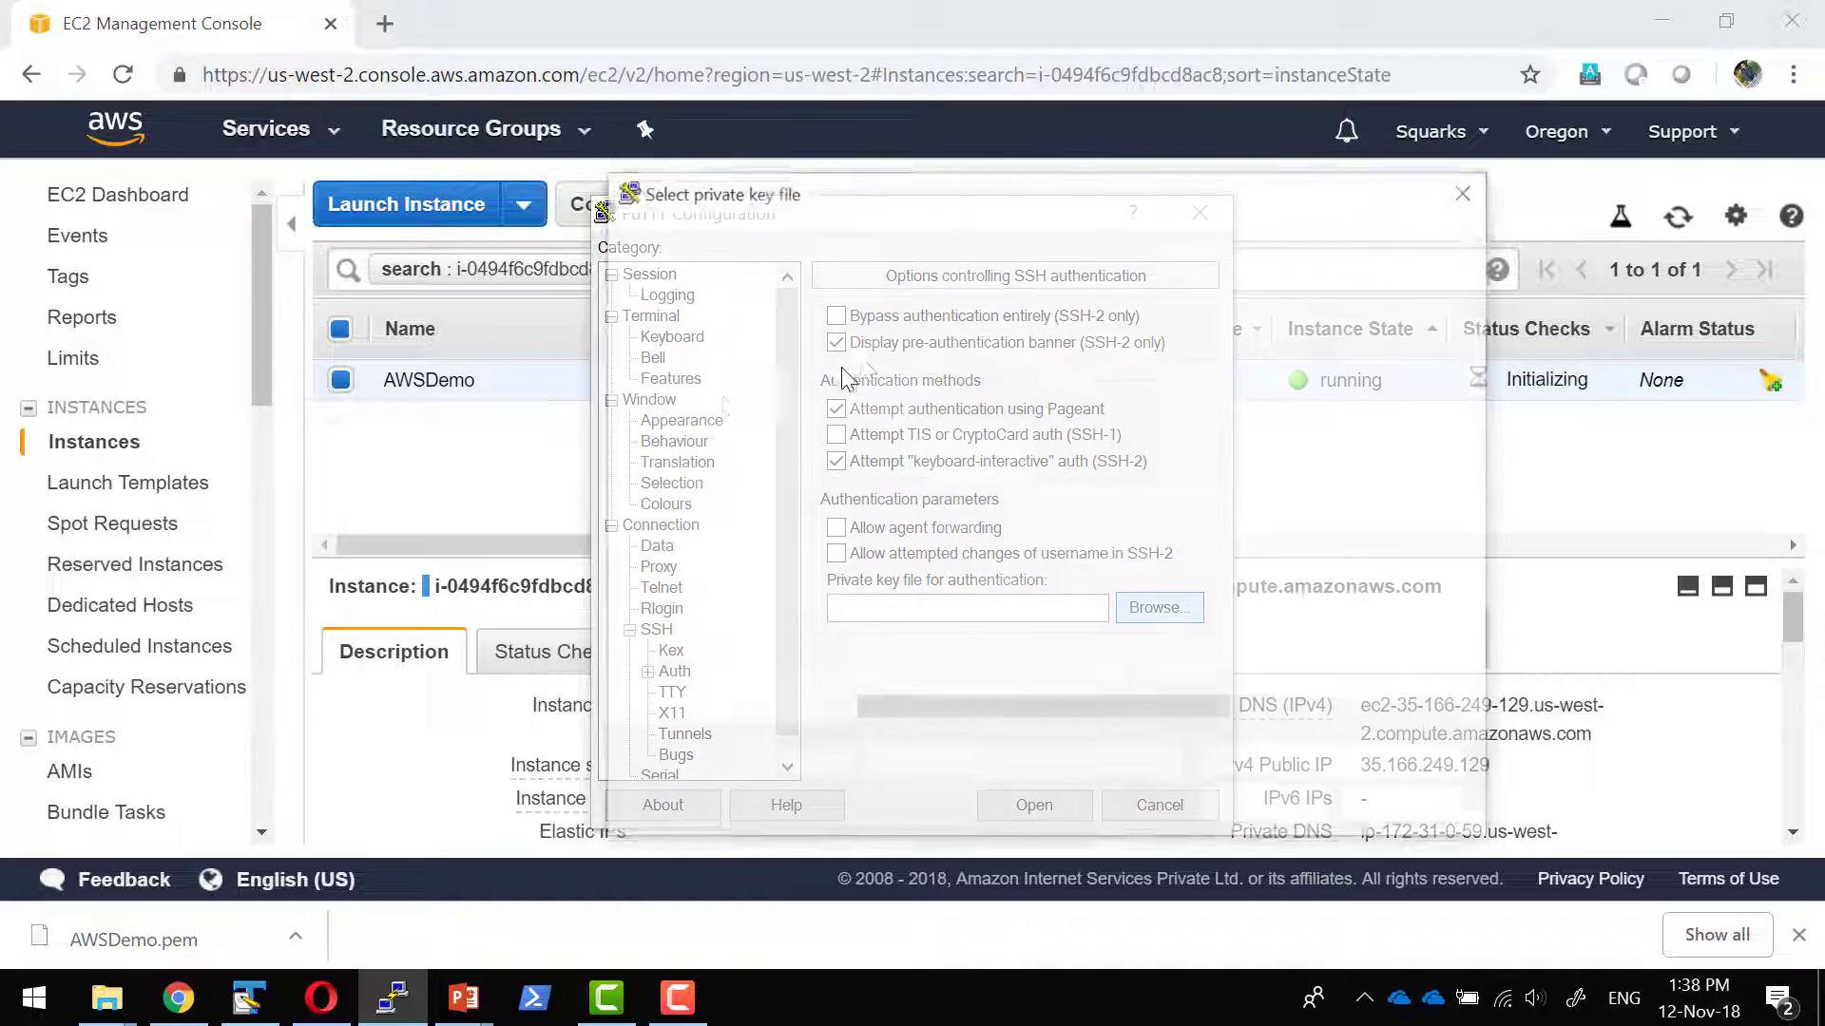
{"action": "left_click", "coordinate": [940, 370]}
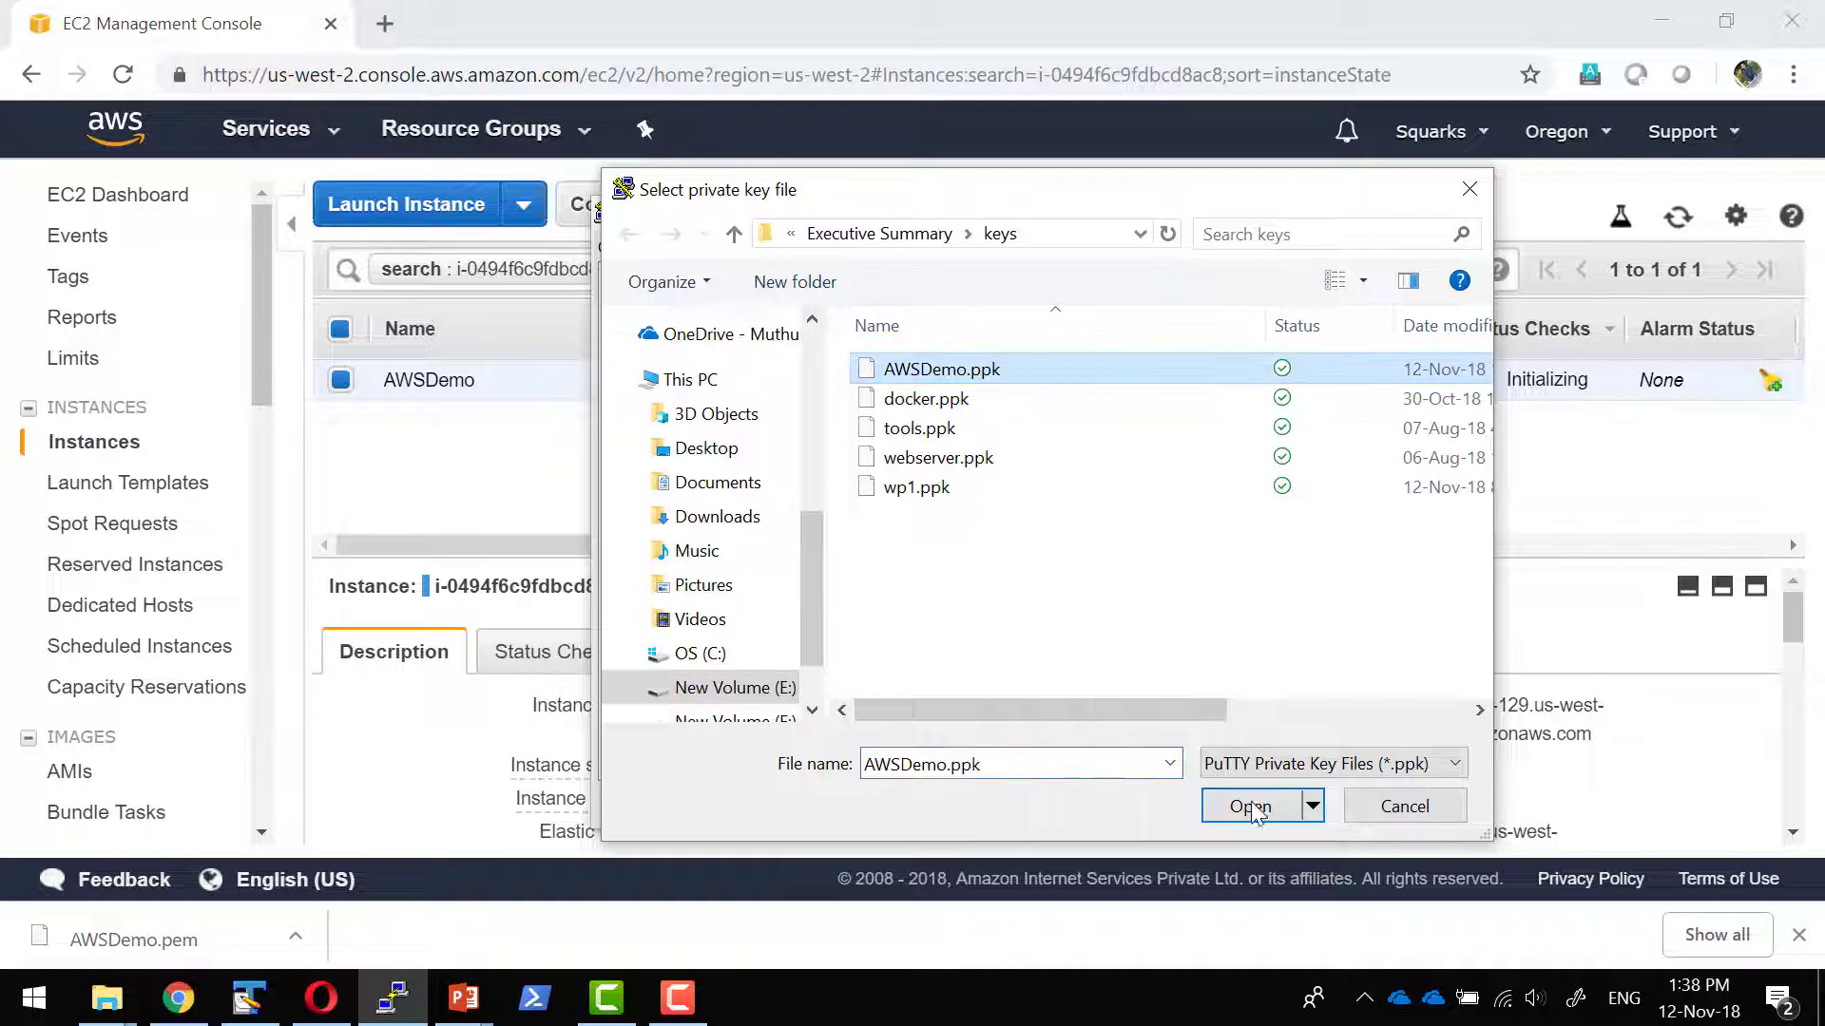
{"action": "left_click", "coordinate": [1250, 807]}
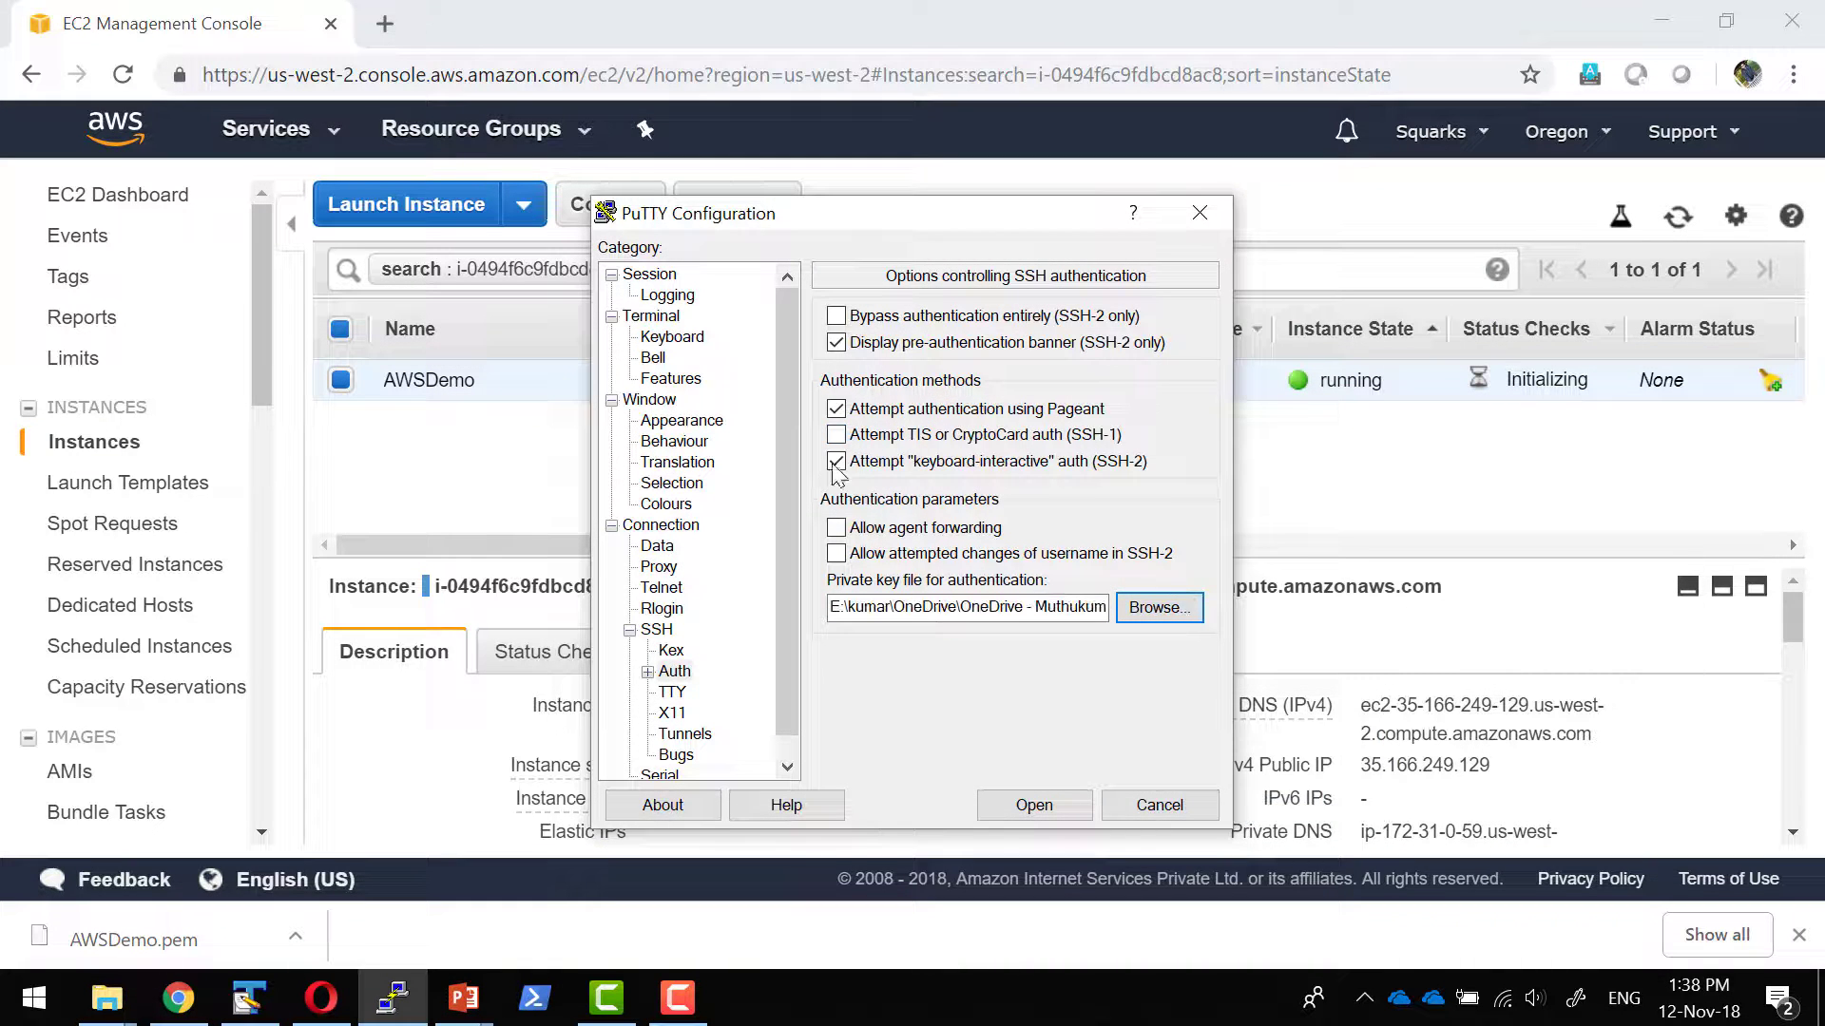
Enable TCP keepalives and set the interval between keepalives to 30 seconds.
{"action": "left_click", "coordinate": [665, 528]}
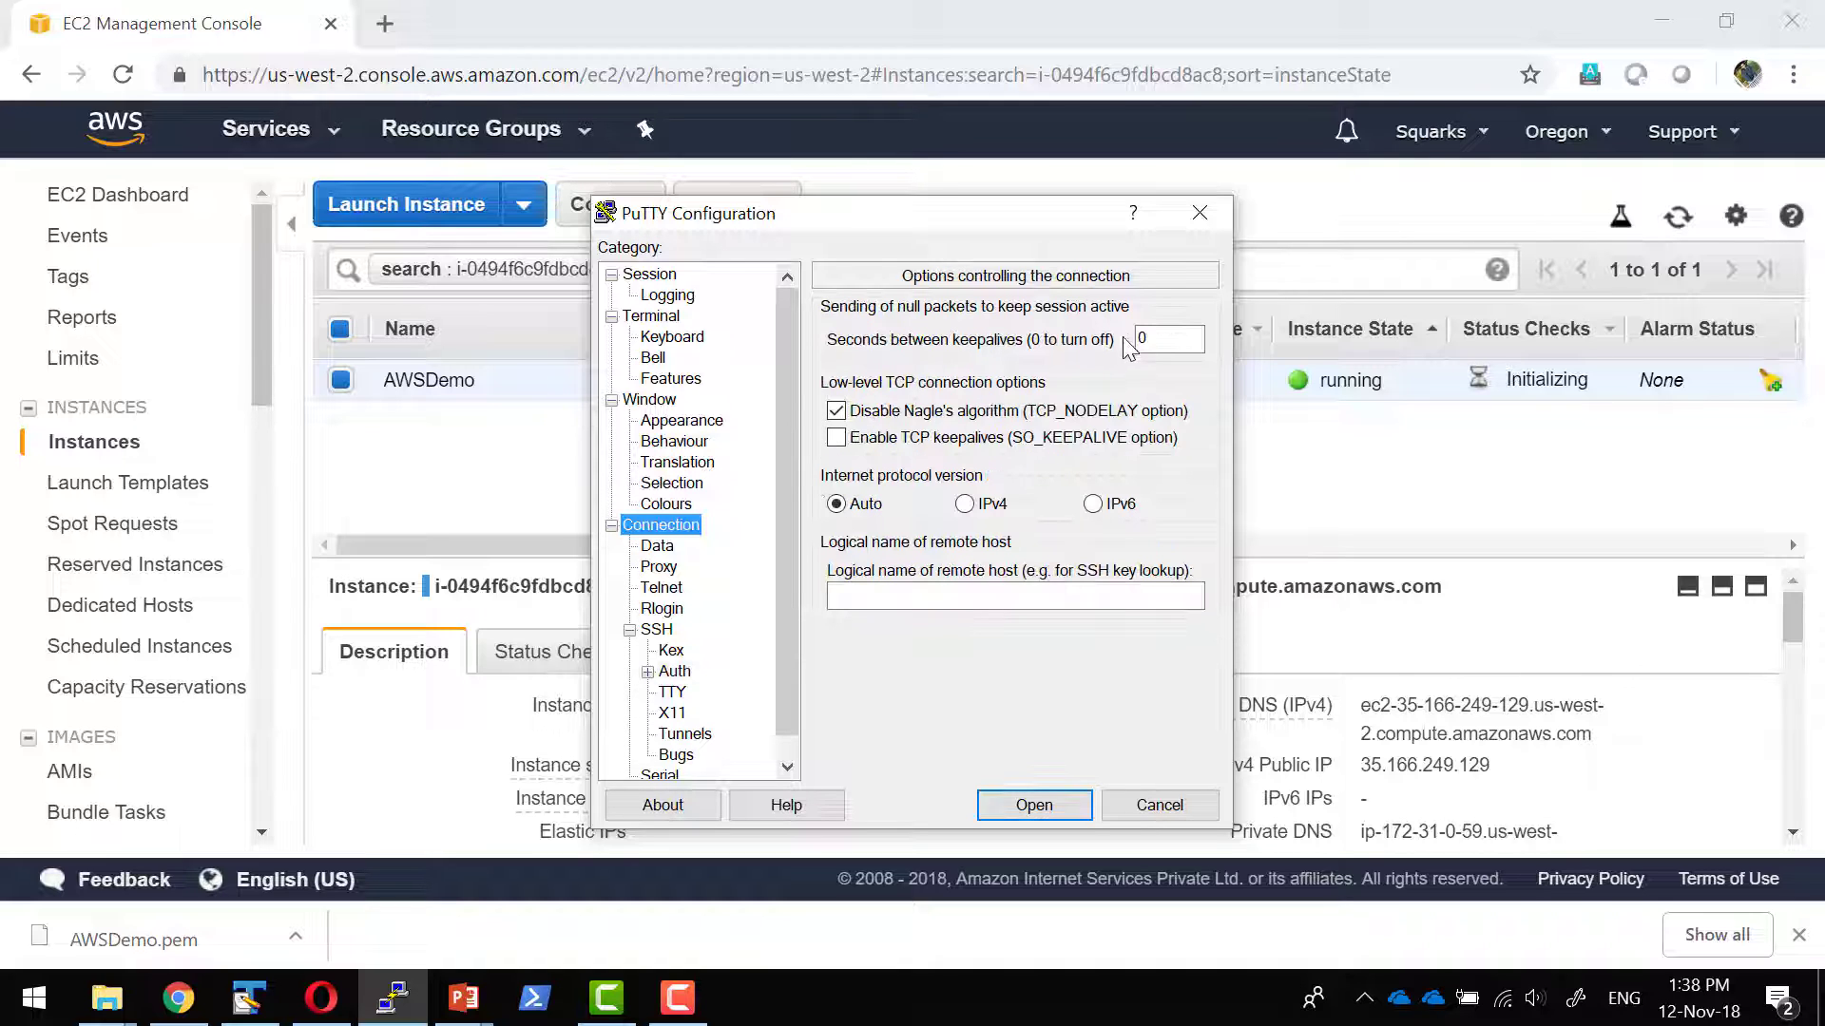
{"action": "left_click", "coordinate": [857, 439]}
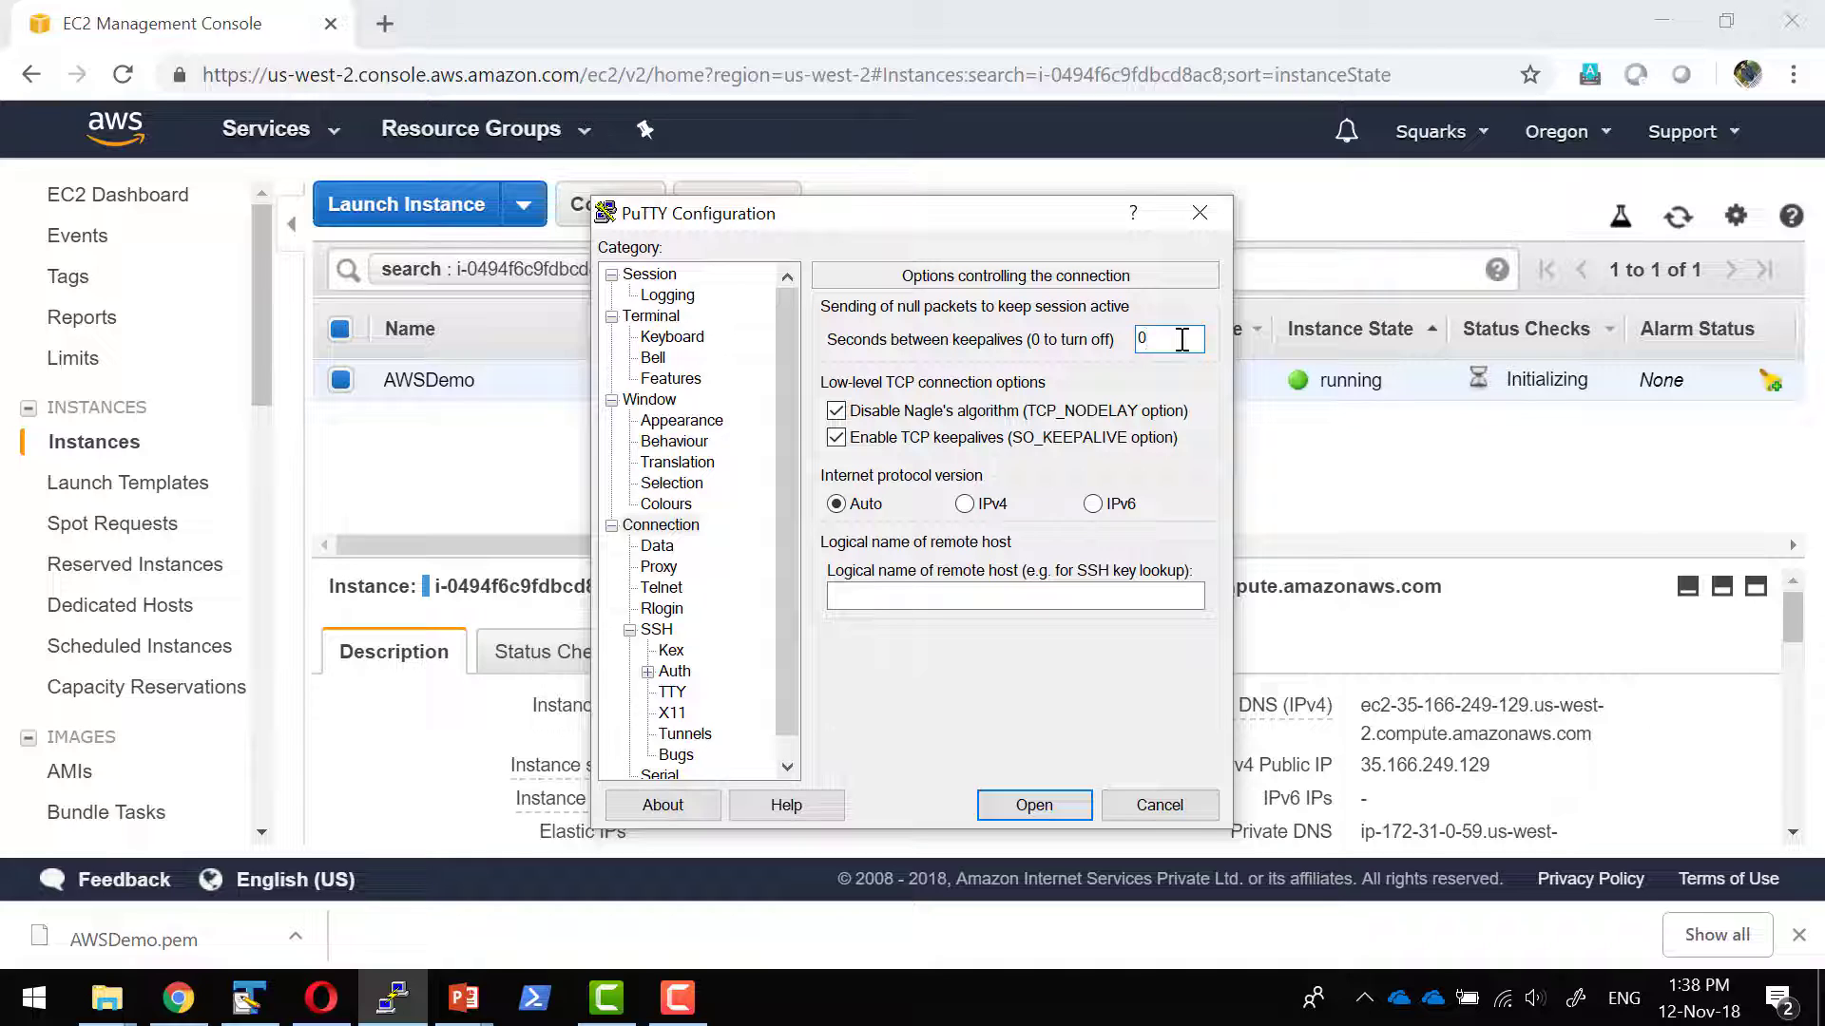
{"action": "type", "text": "30"}
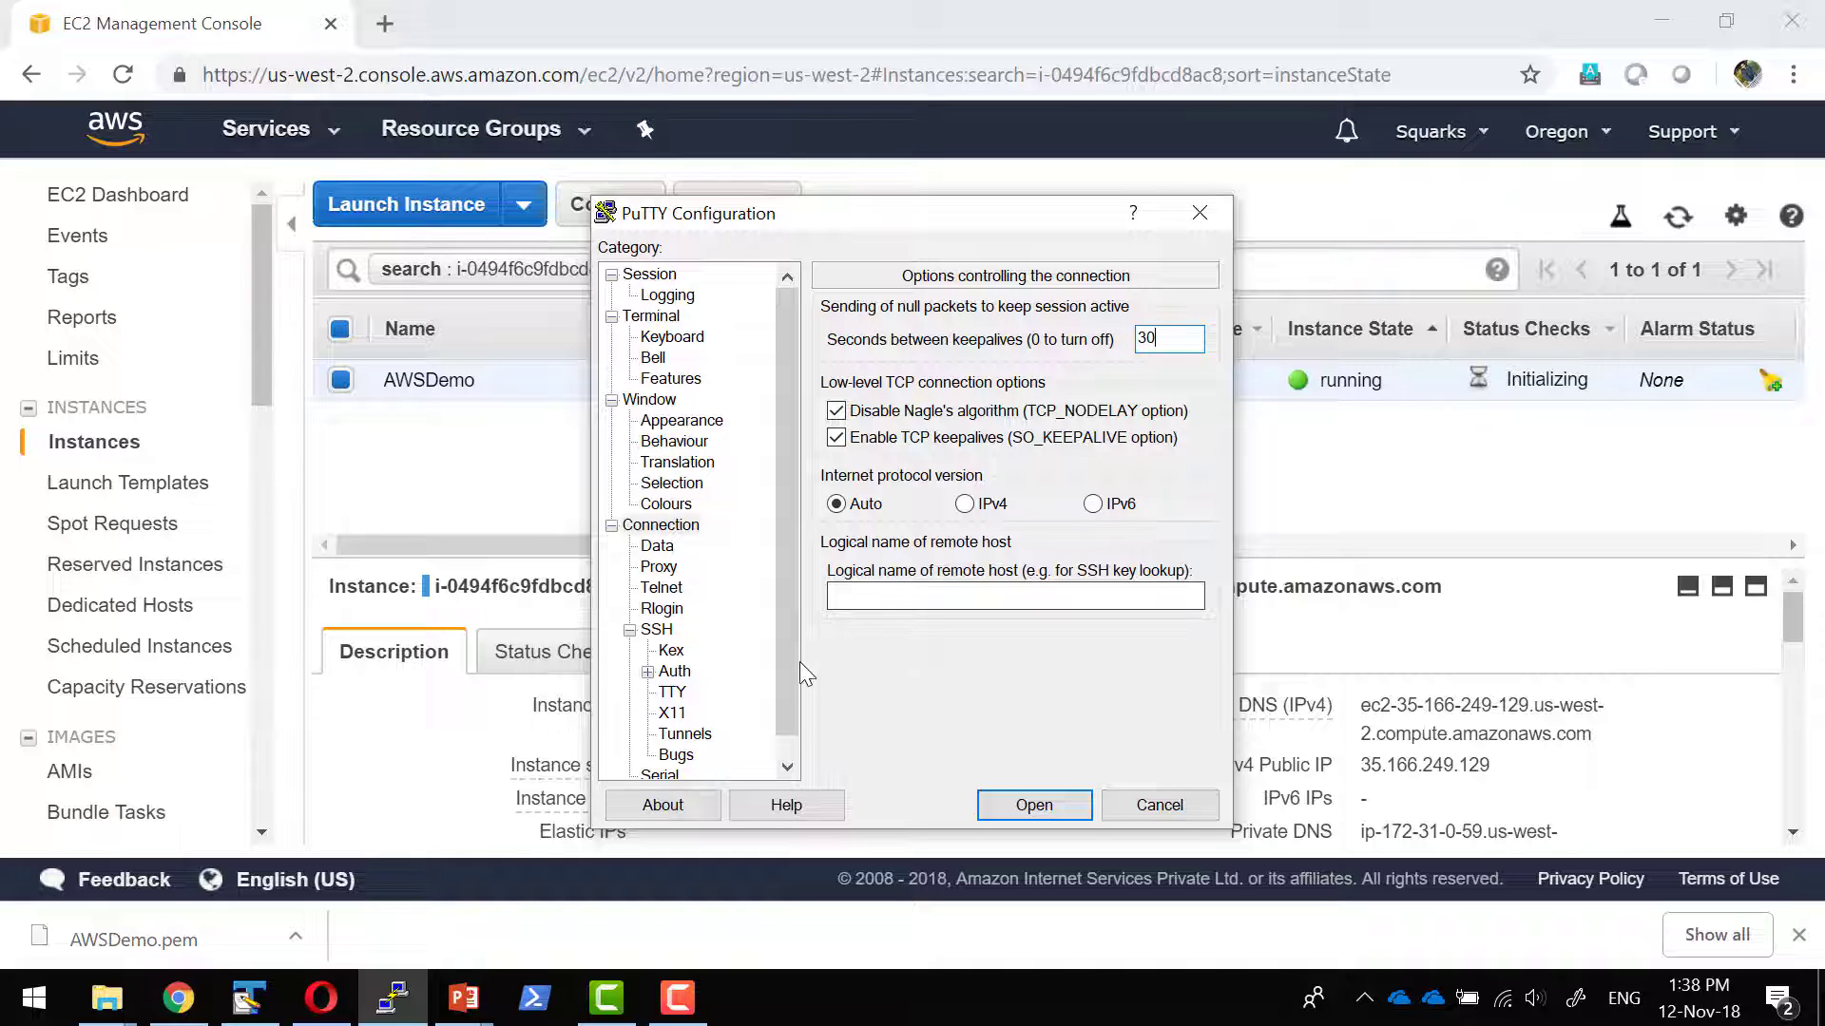
Change the terminal font to Courier New, bold, 14-point.
{"action": "left_click", "coordinate": [679, 421]}
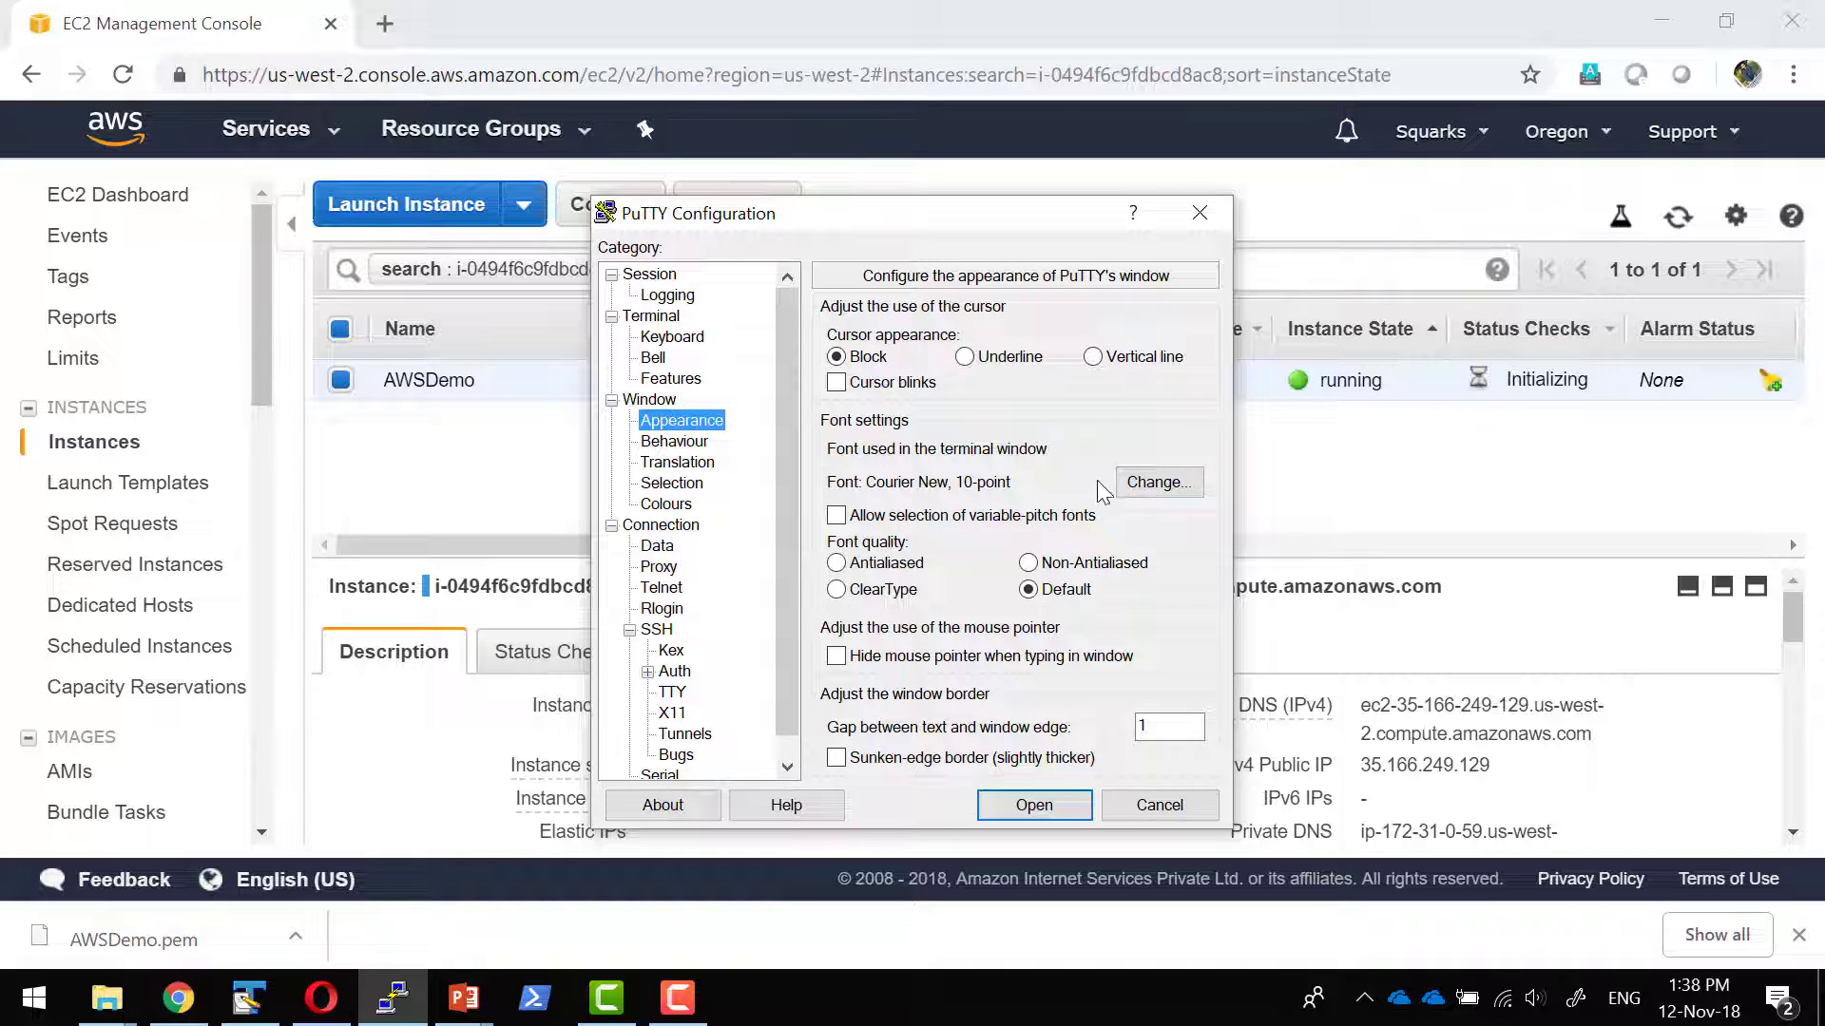
{"action": "left_click", "coordinate": [1141, 485]}
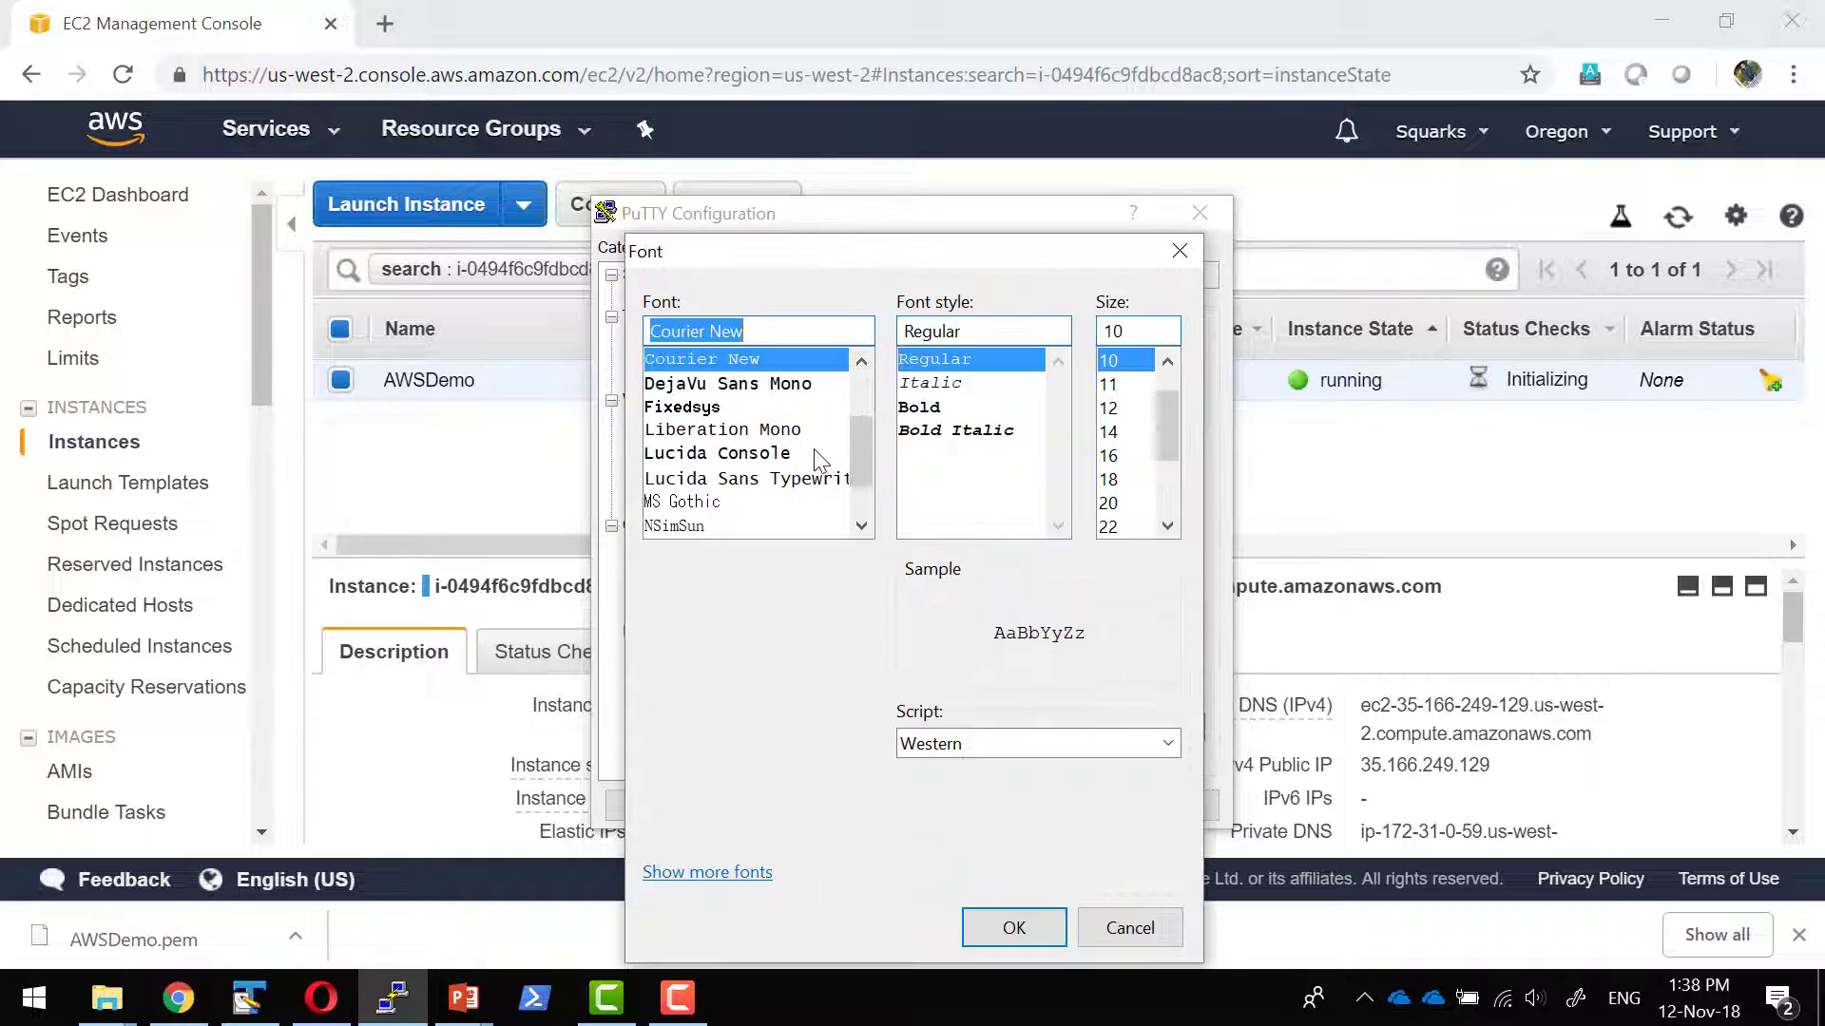
{"action": "left_click", "coordinate": [927, 409]}
{"action": "left_click", "coordinate": [1127, 433]}
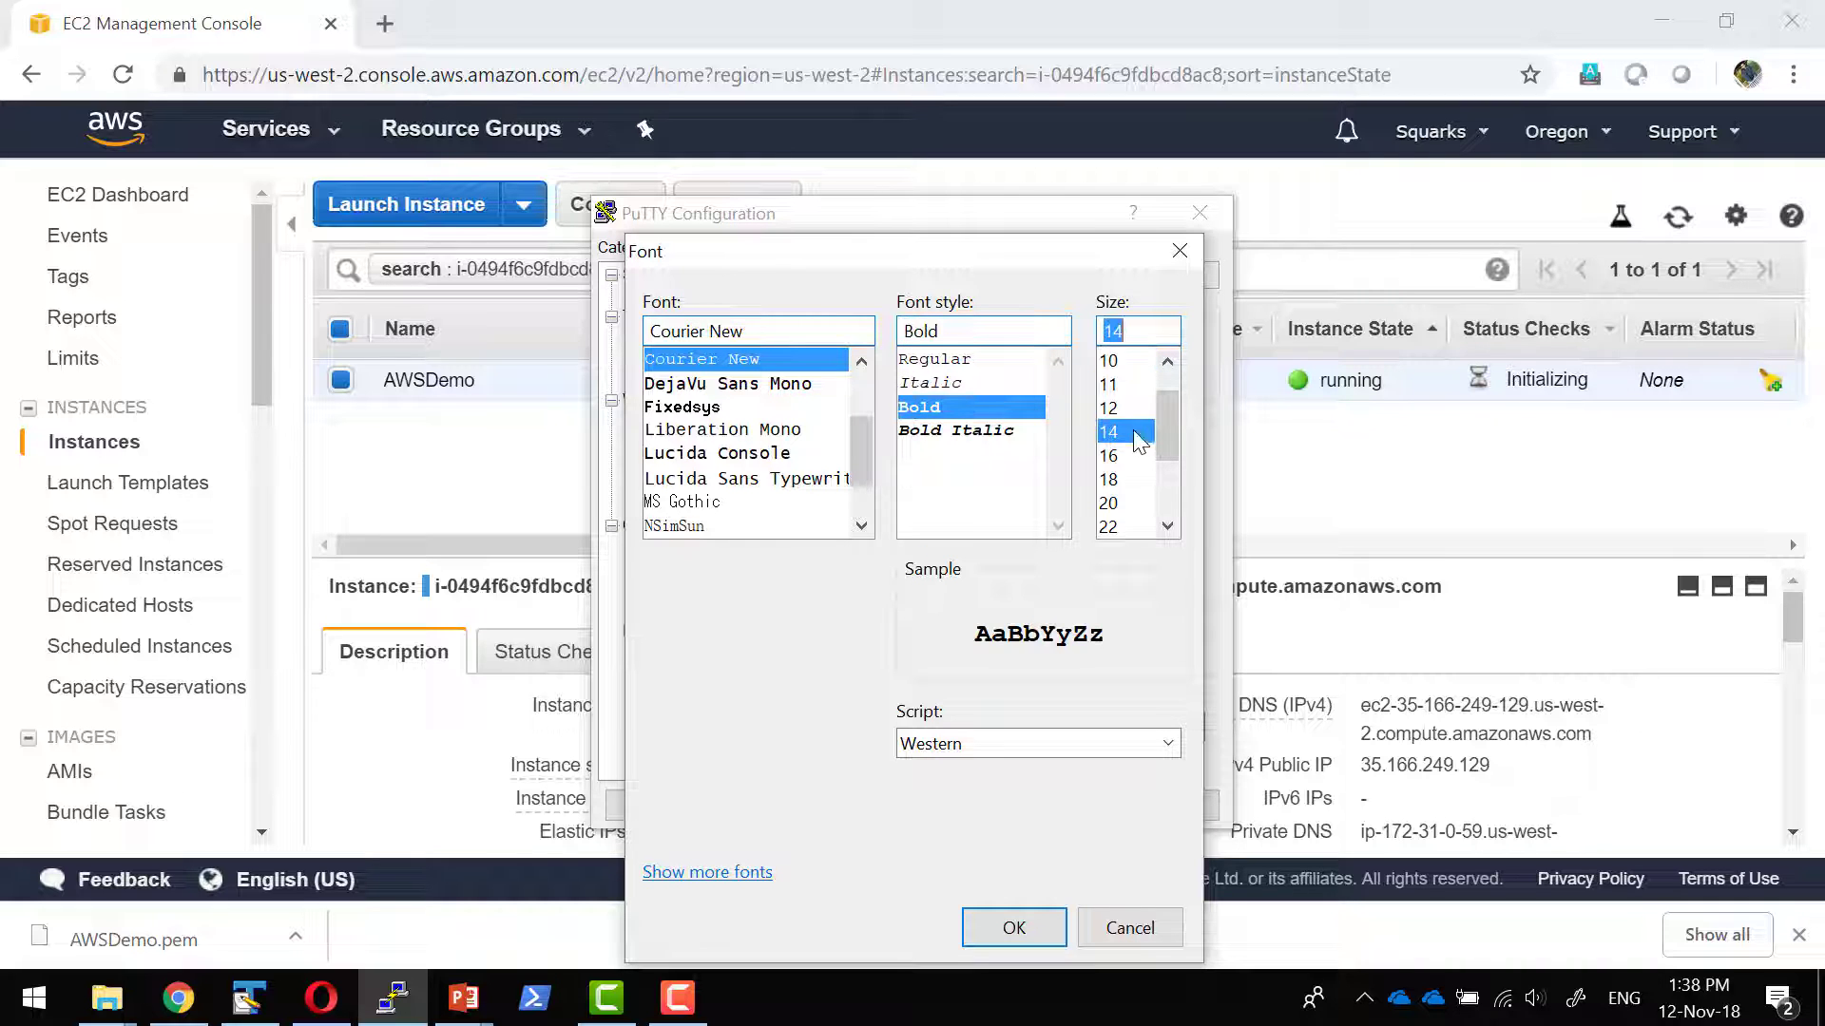
{"action": "left_click", "coordinate": [1014, 929]}
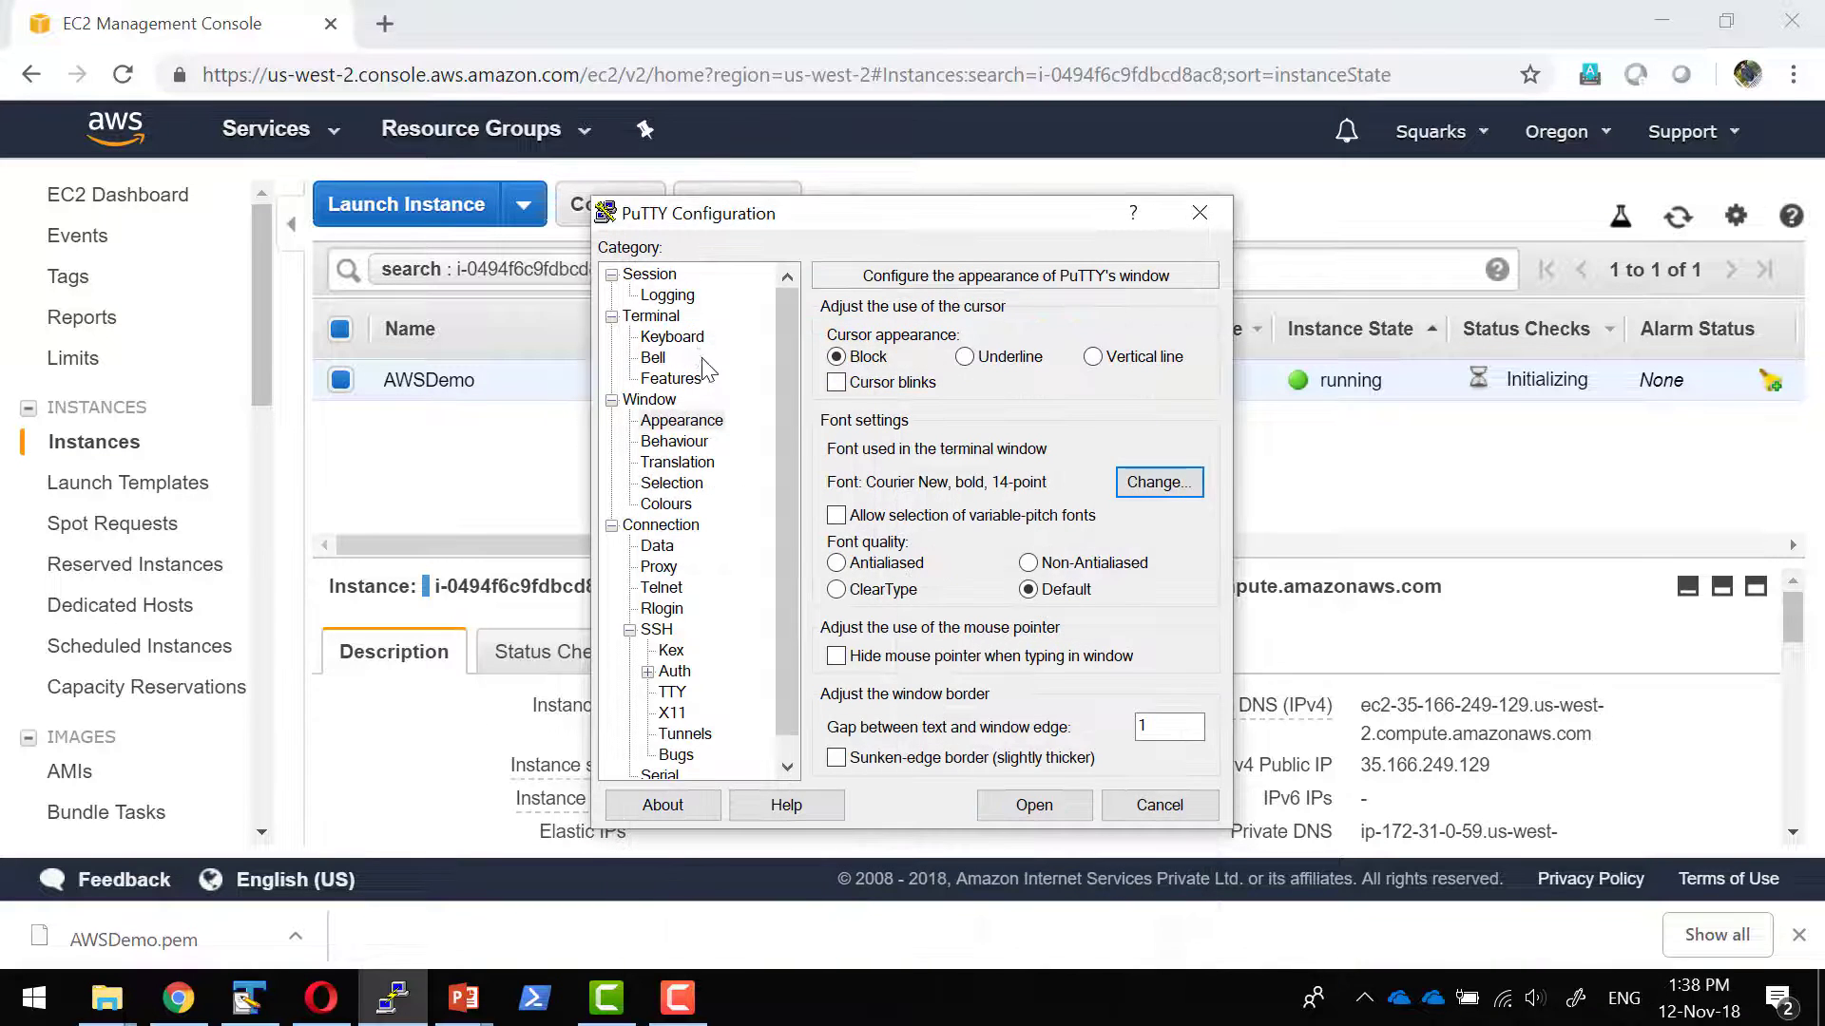
Save the AWSDemo session and connect to the instance in a maximized terminal, trusting and caching its host key.
{"action": "left_click", "coordinate": [649, 274]}
{"action": "left_click", "coordinate": [1159, 584]}
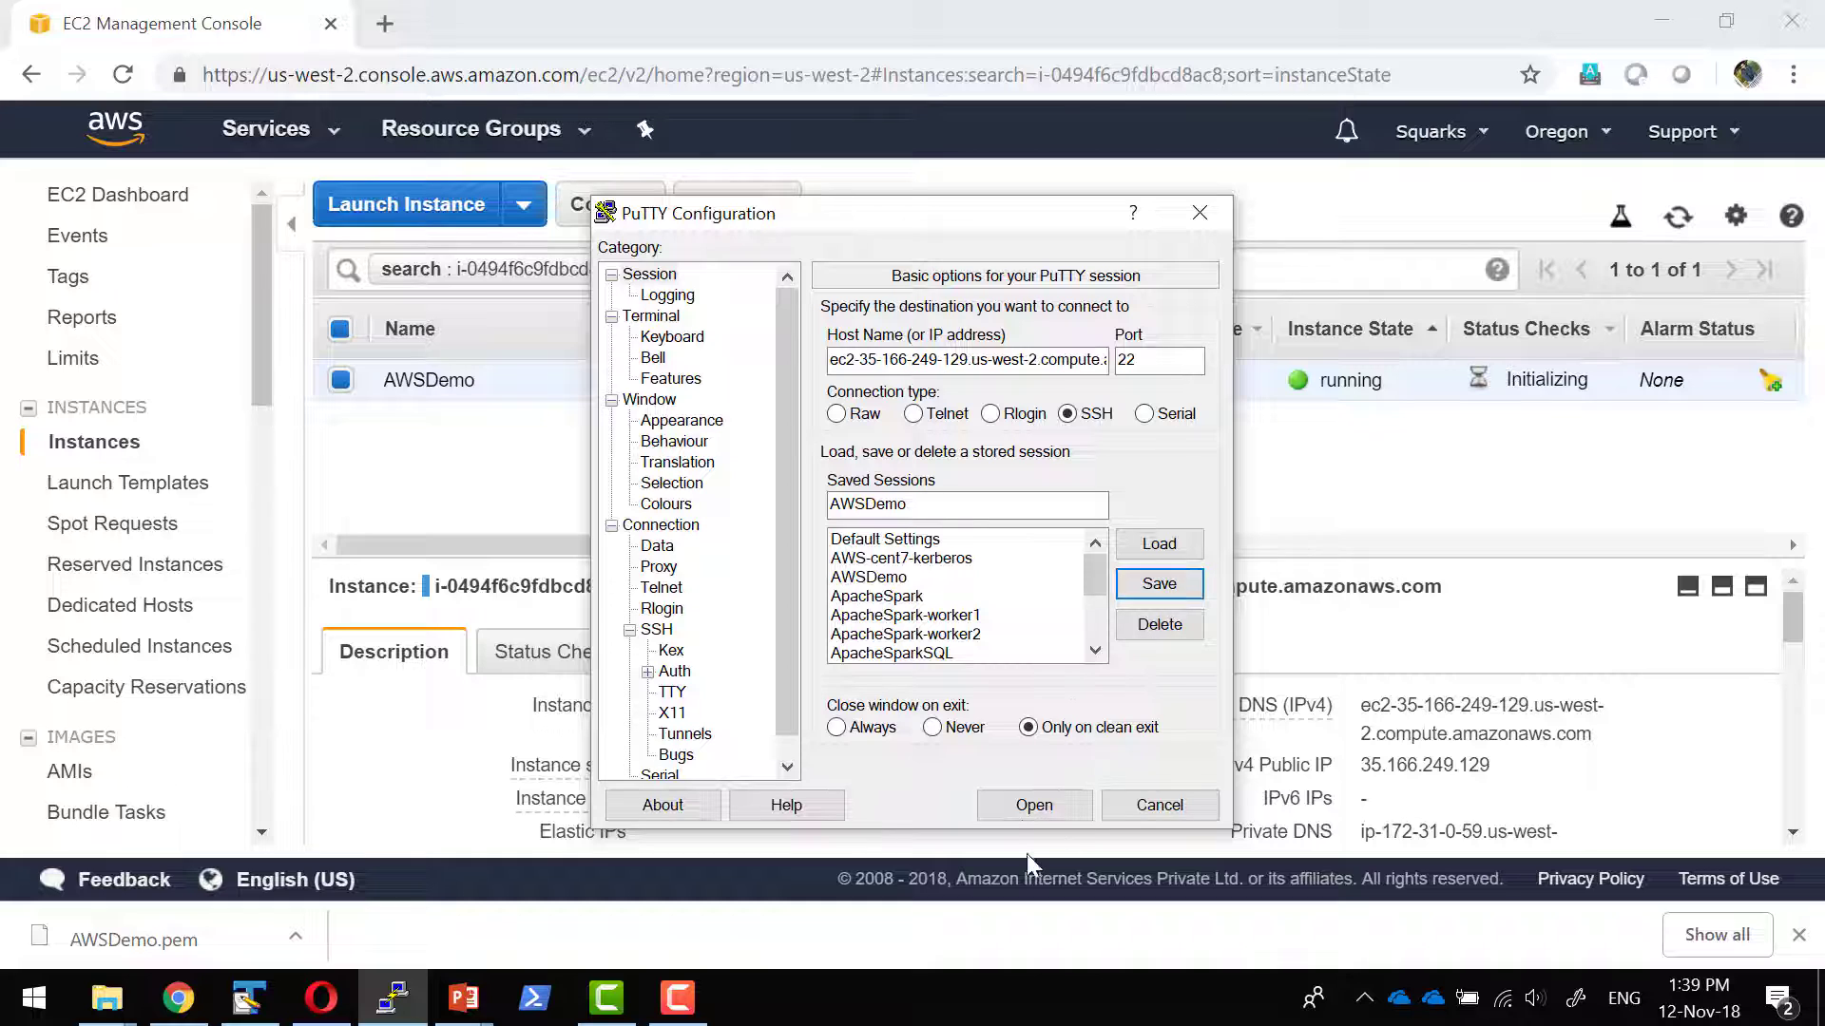
{"action": "left_click", "coordinate": [1032, 806]}
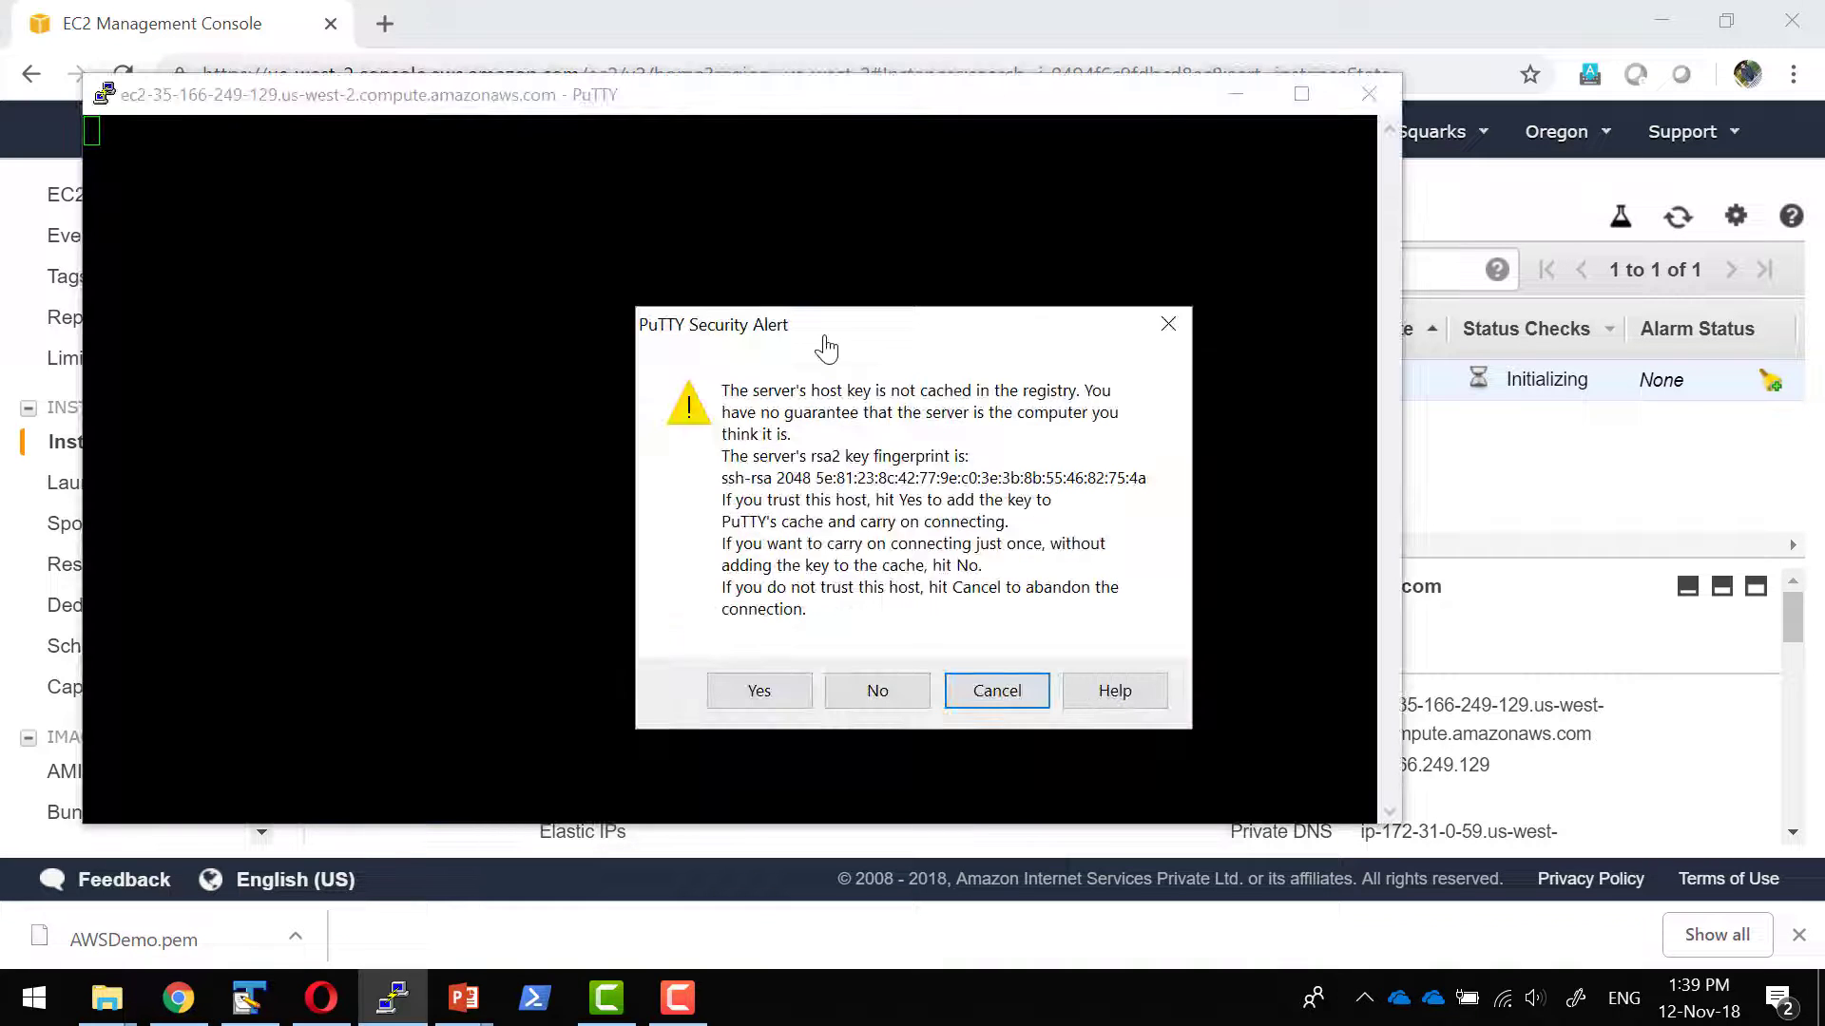
{"action": "left_click", "coordinate": [779, 698]}
{"action": "key", "text": "super+Up"}
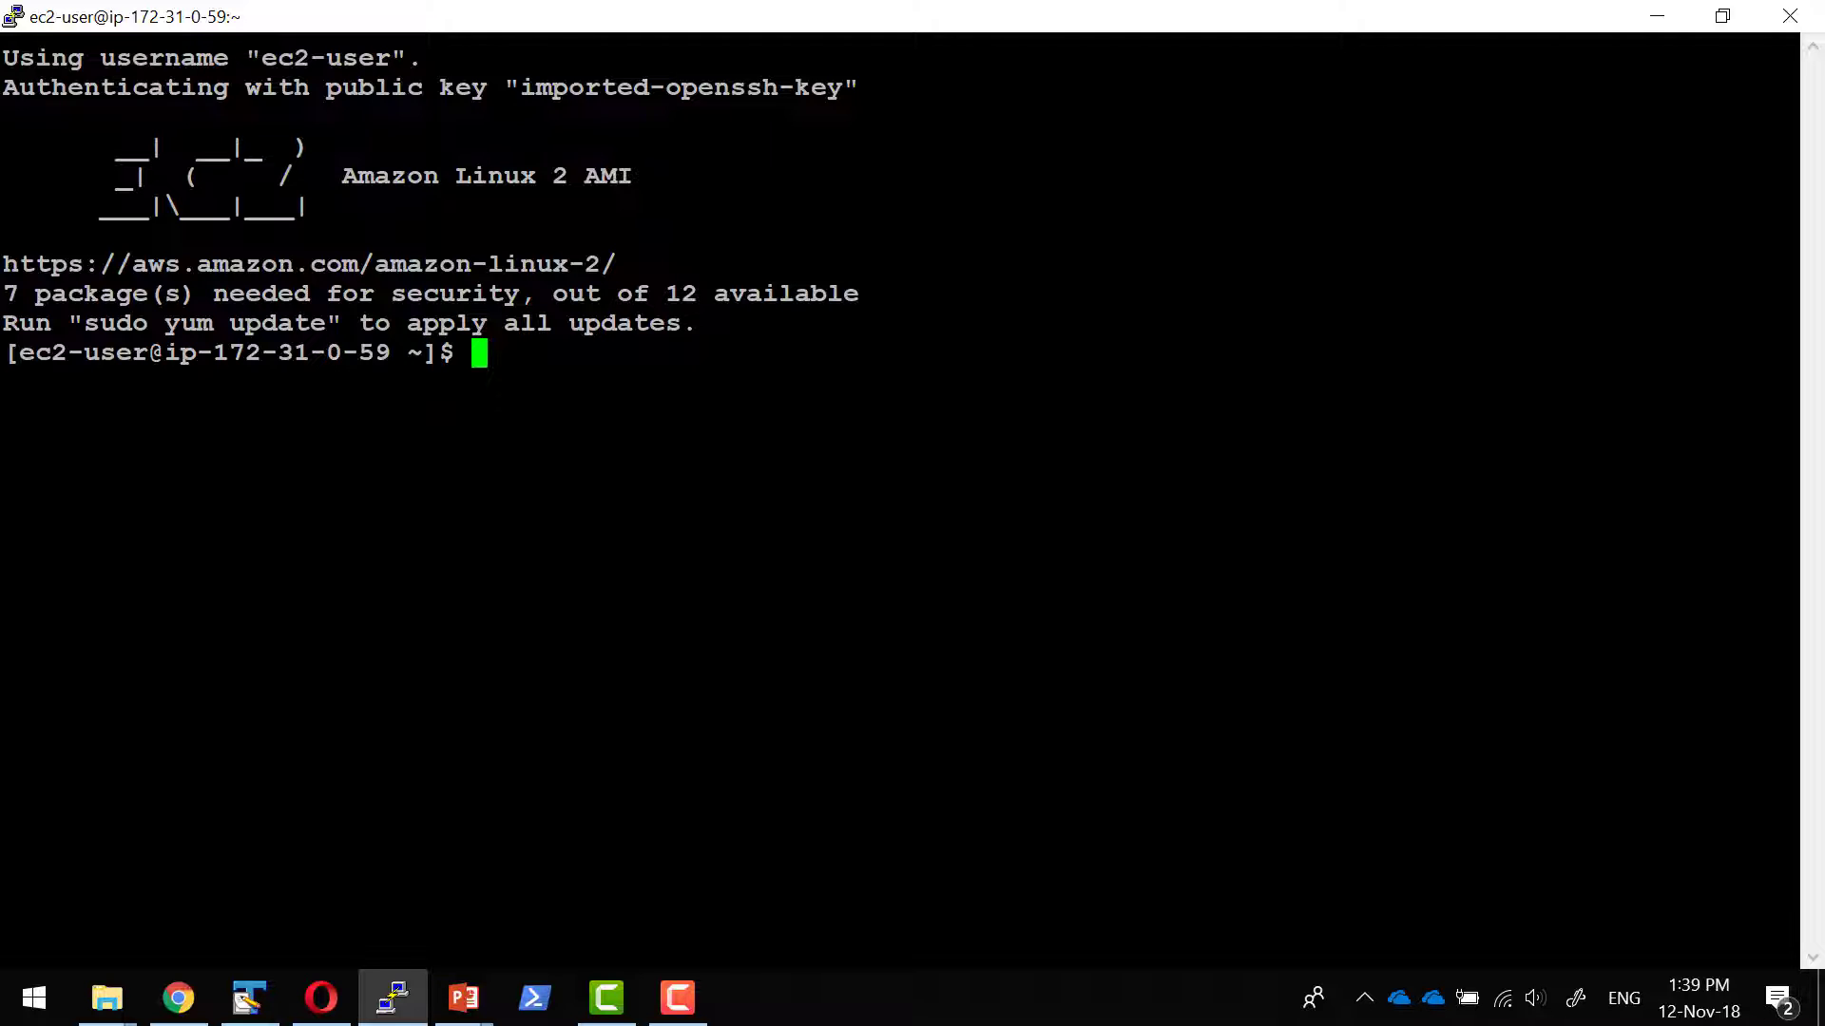
{"action": "key", "text": "alt+Tab"}
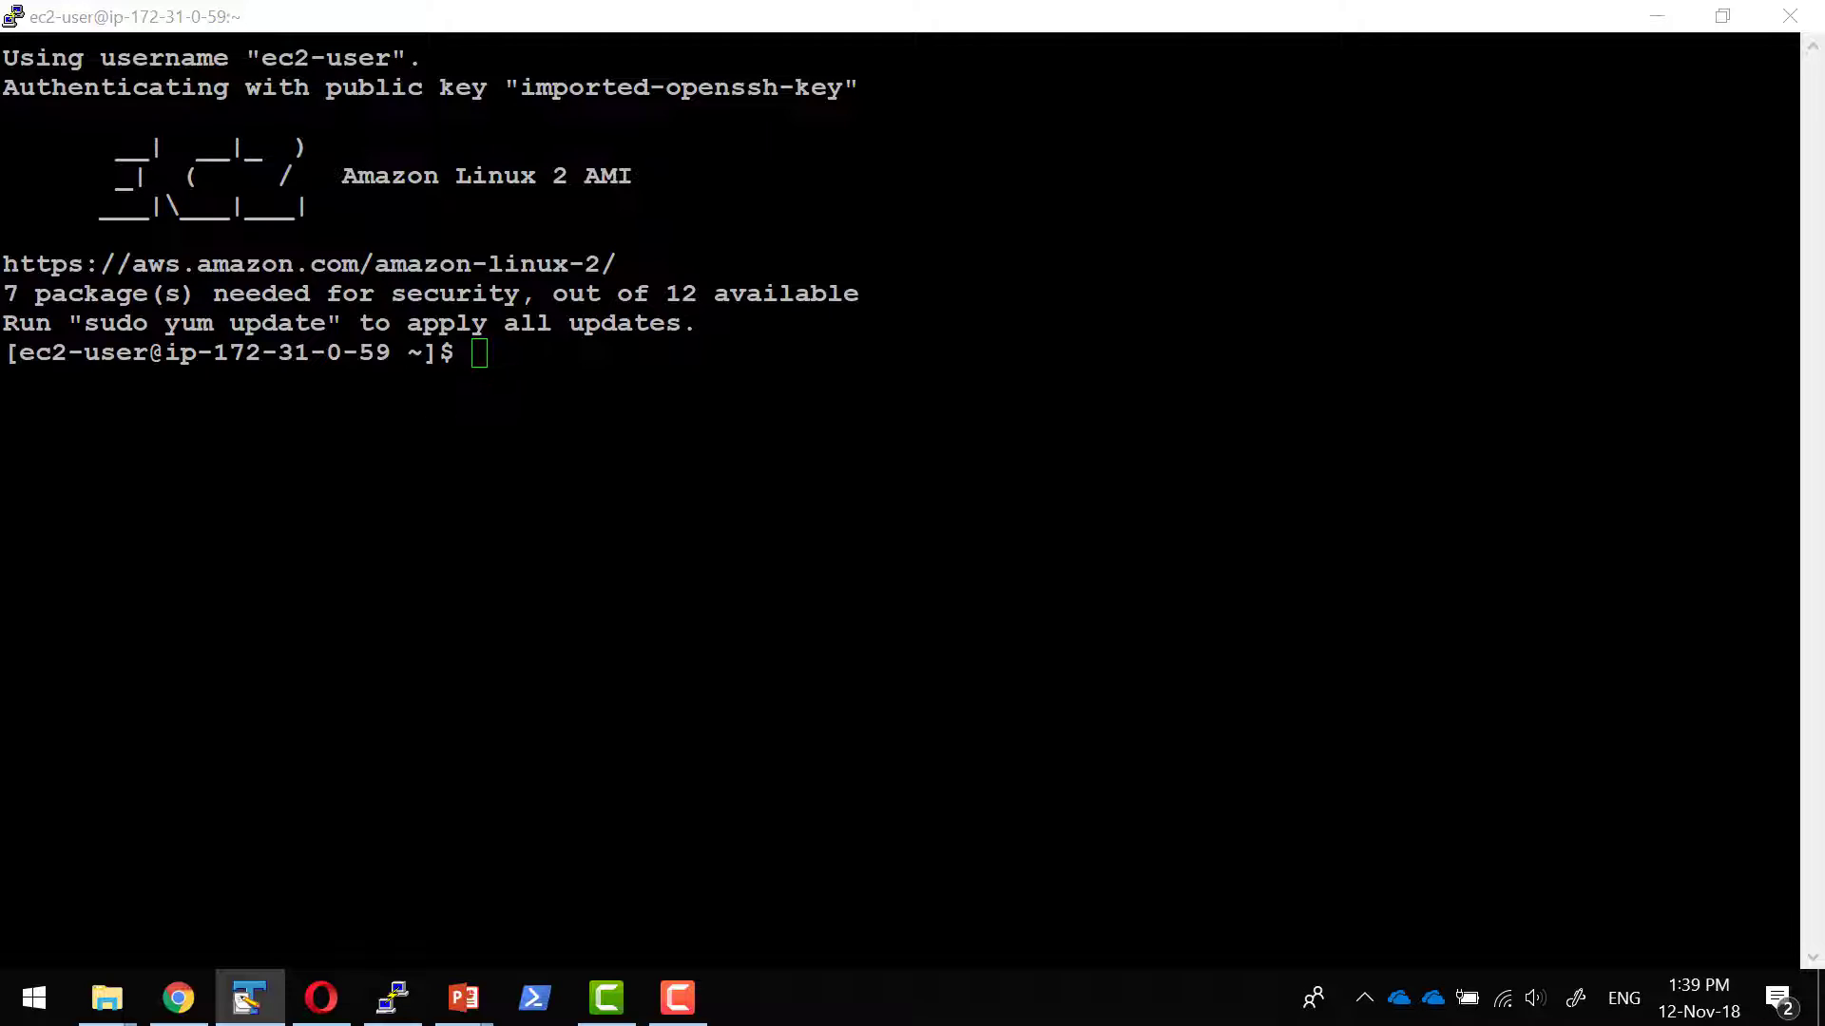
{"action": "key", "text": "alt+Tab"}
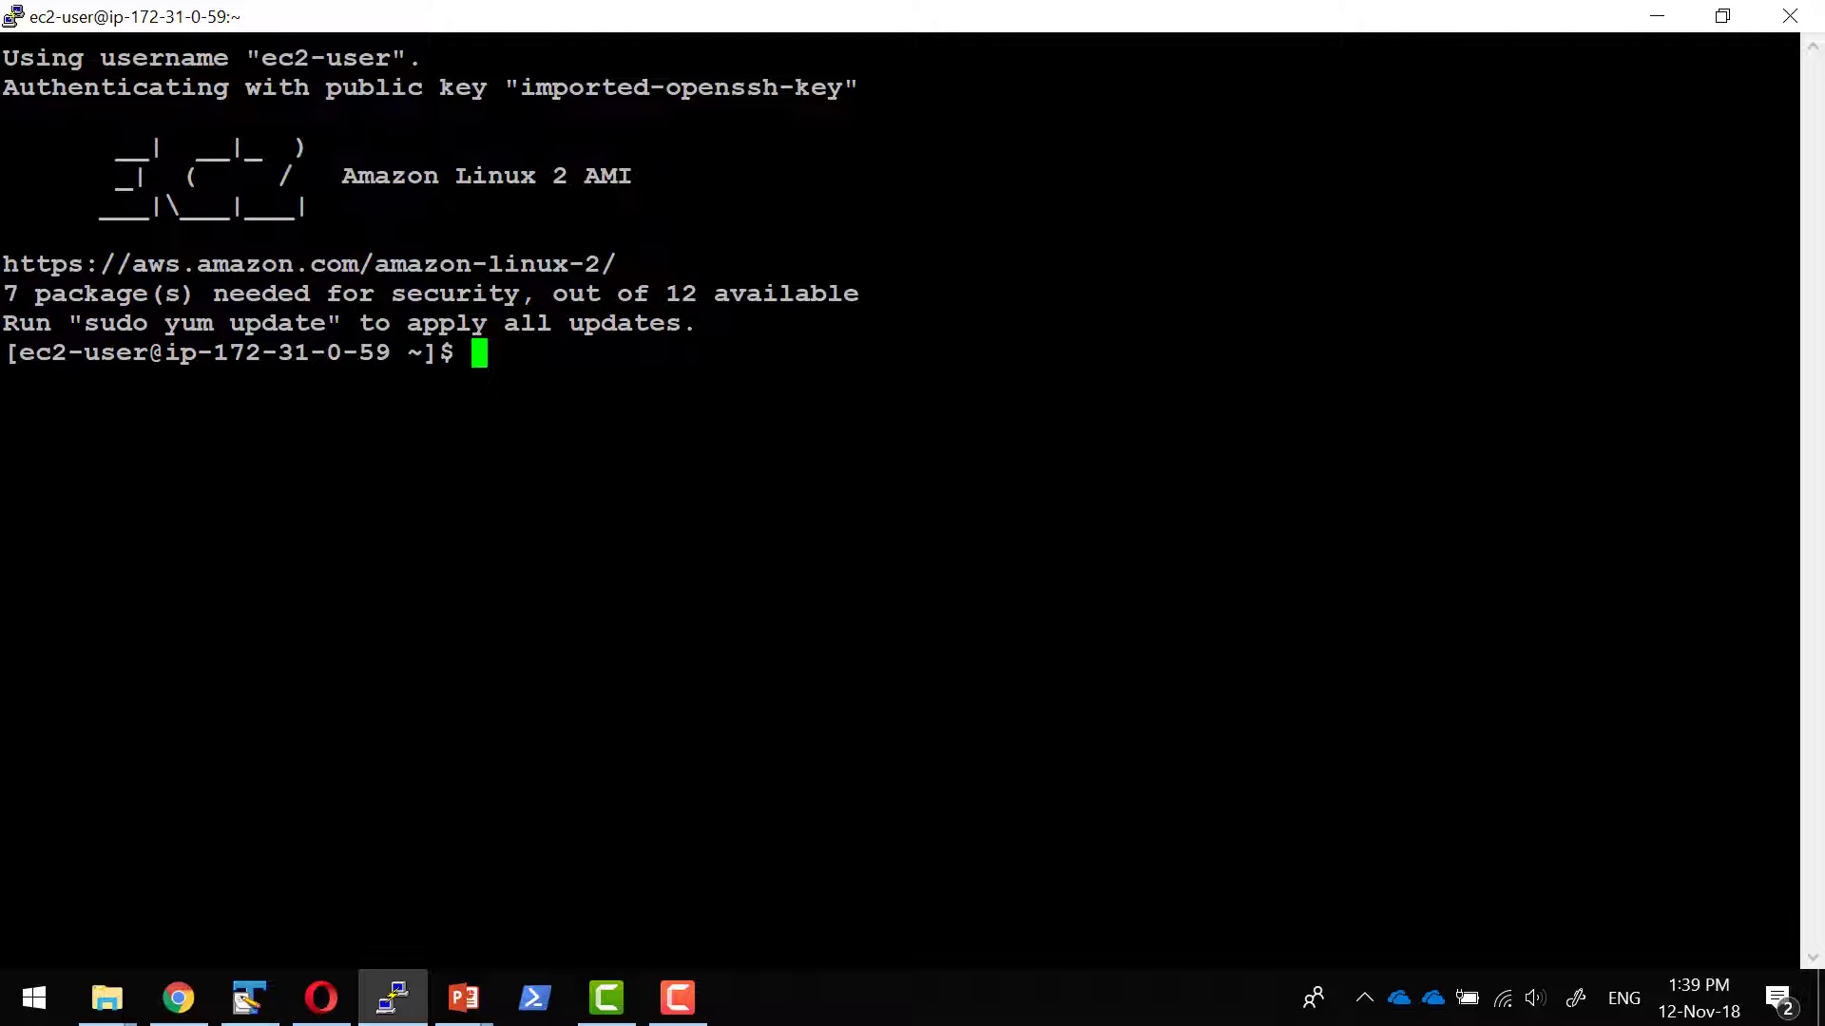
{"action": "key", "text": "alt+Tab"}
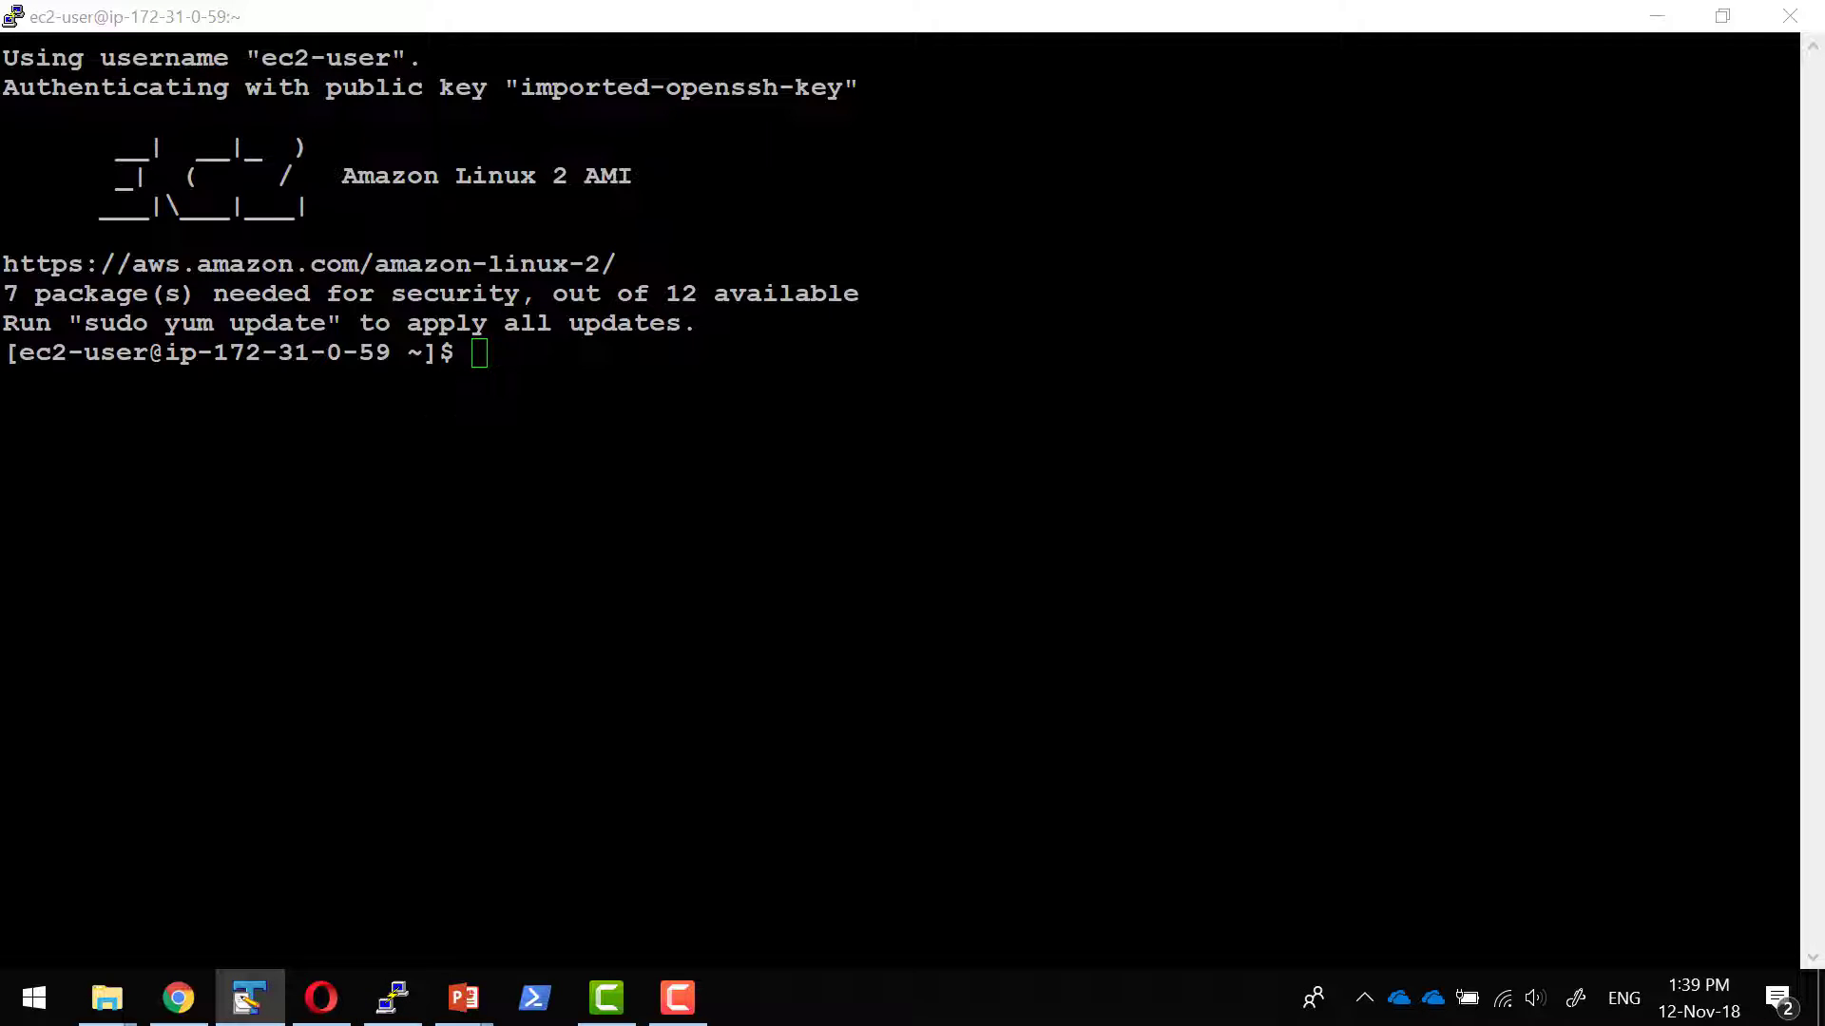
{"action": "key", "text": "alt+Tab"}
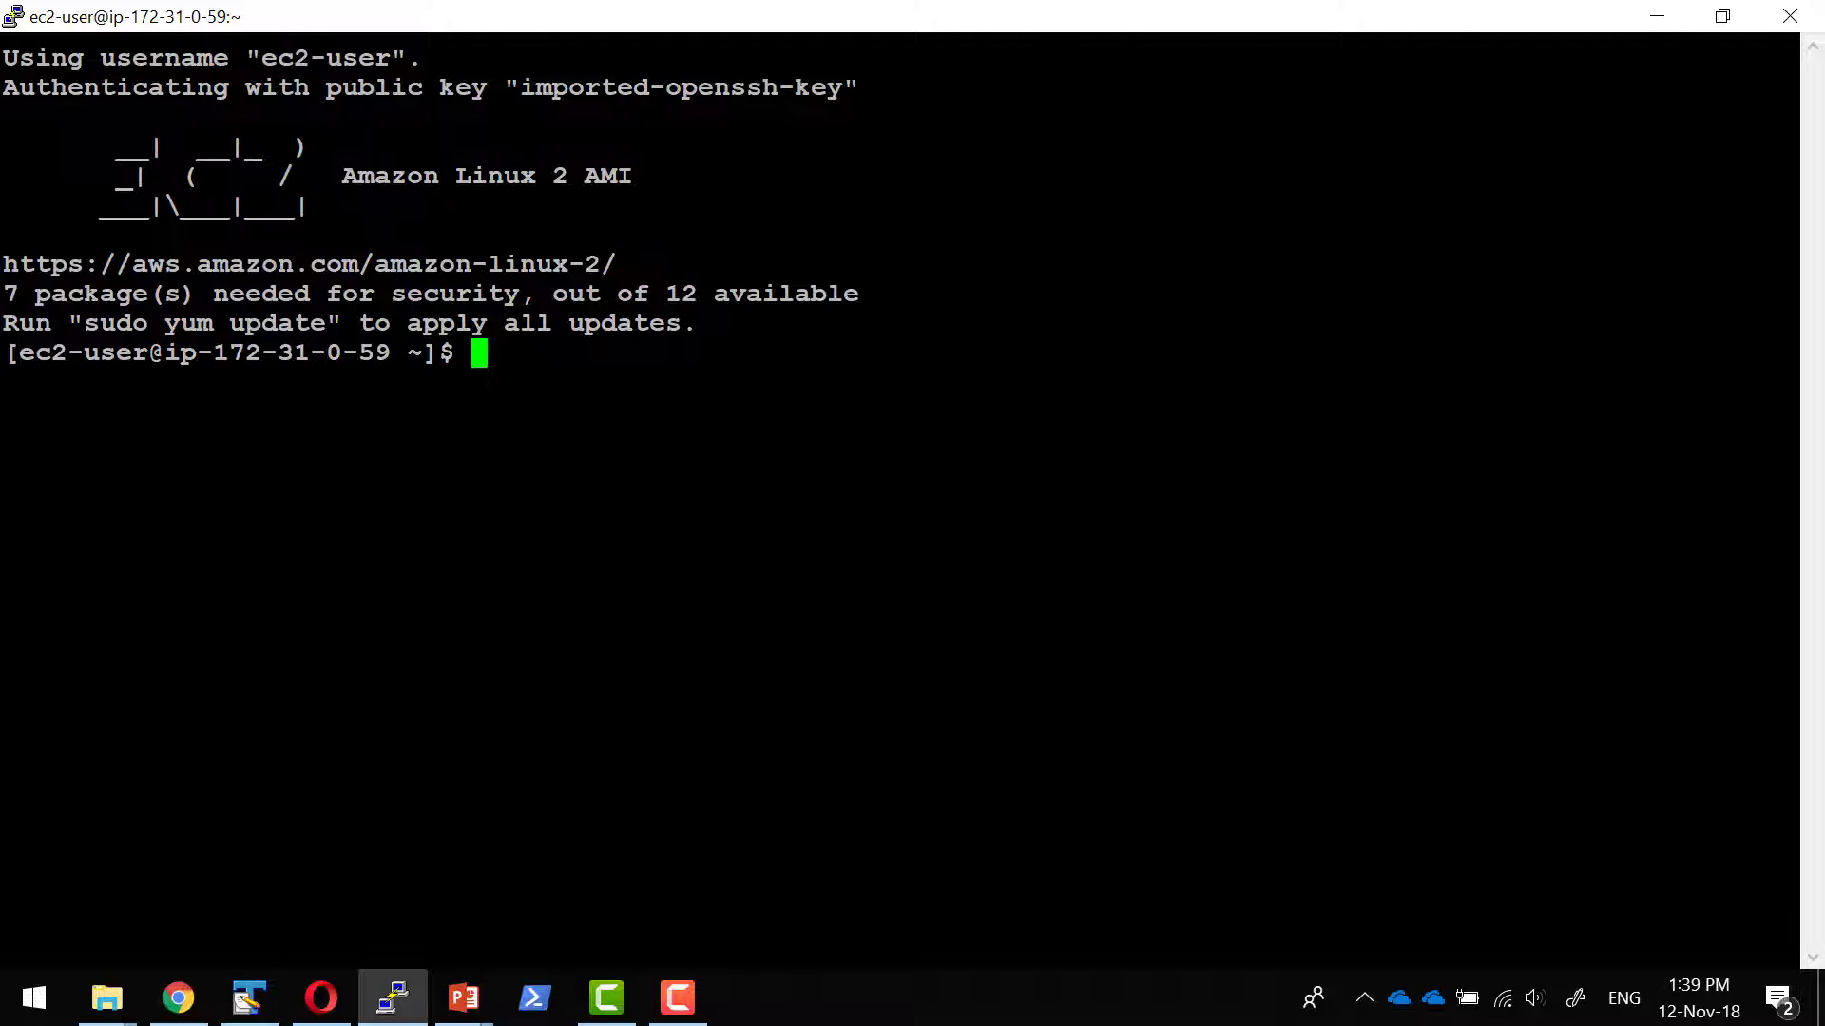
Install PHP on the instance with sudo yum install -y php, and request Apache with sudo yum install httpd.
{"action": "type", "text": "sudo yum install -y php"}
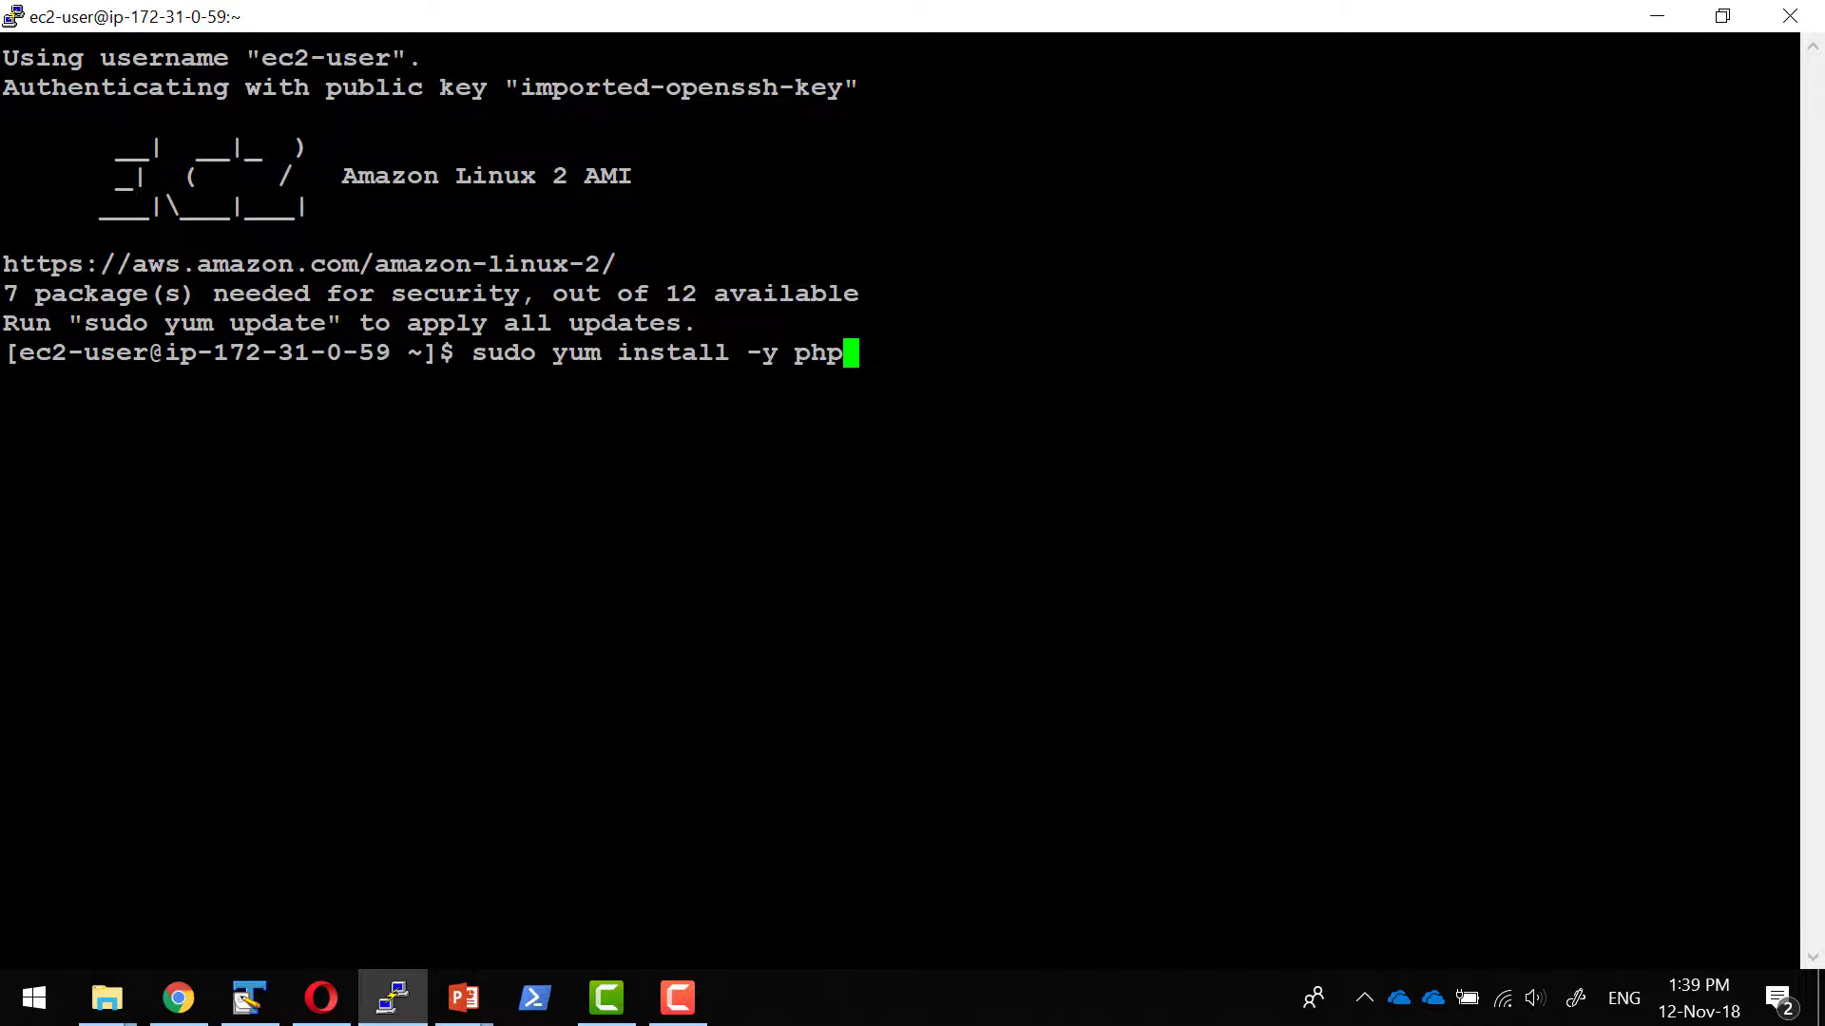
{"action": "key", "text": "Return"}
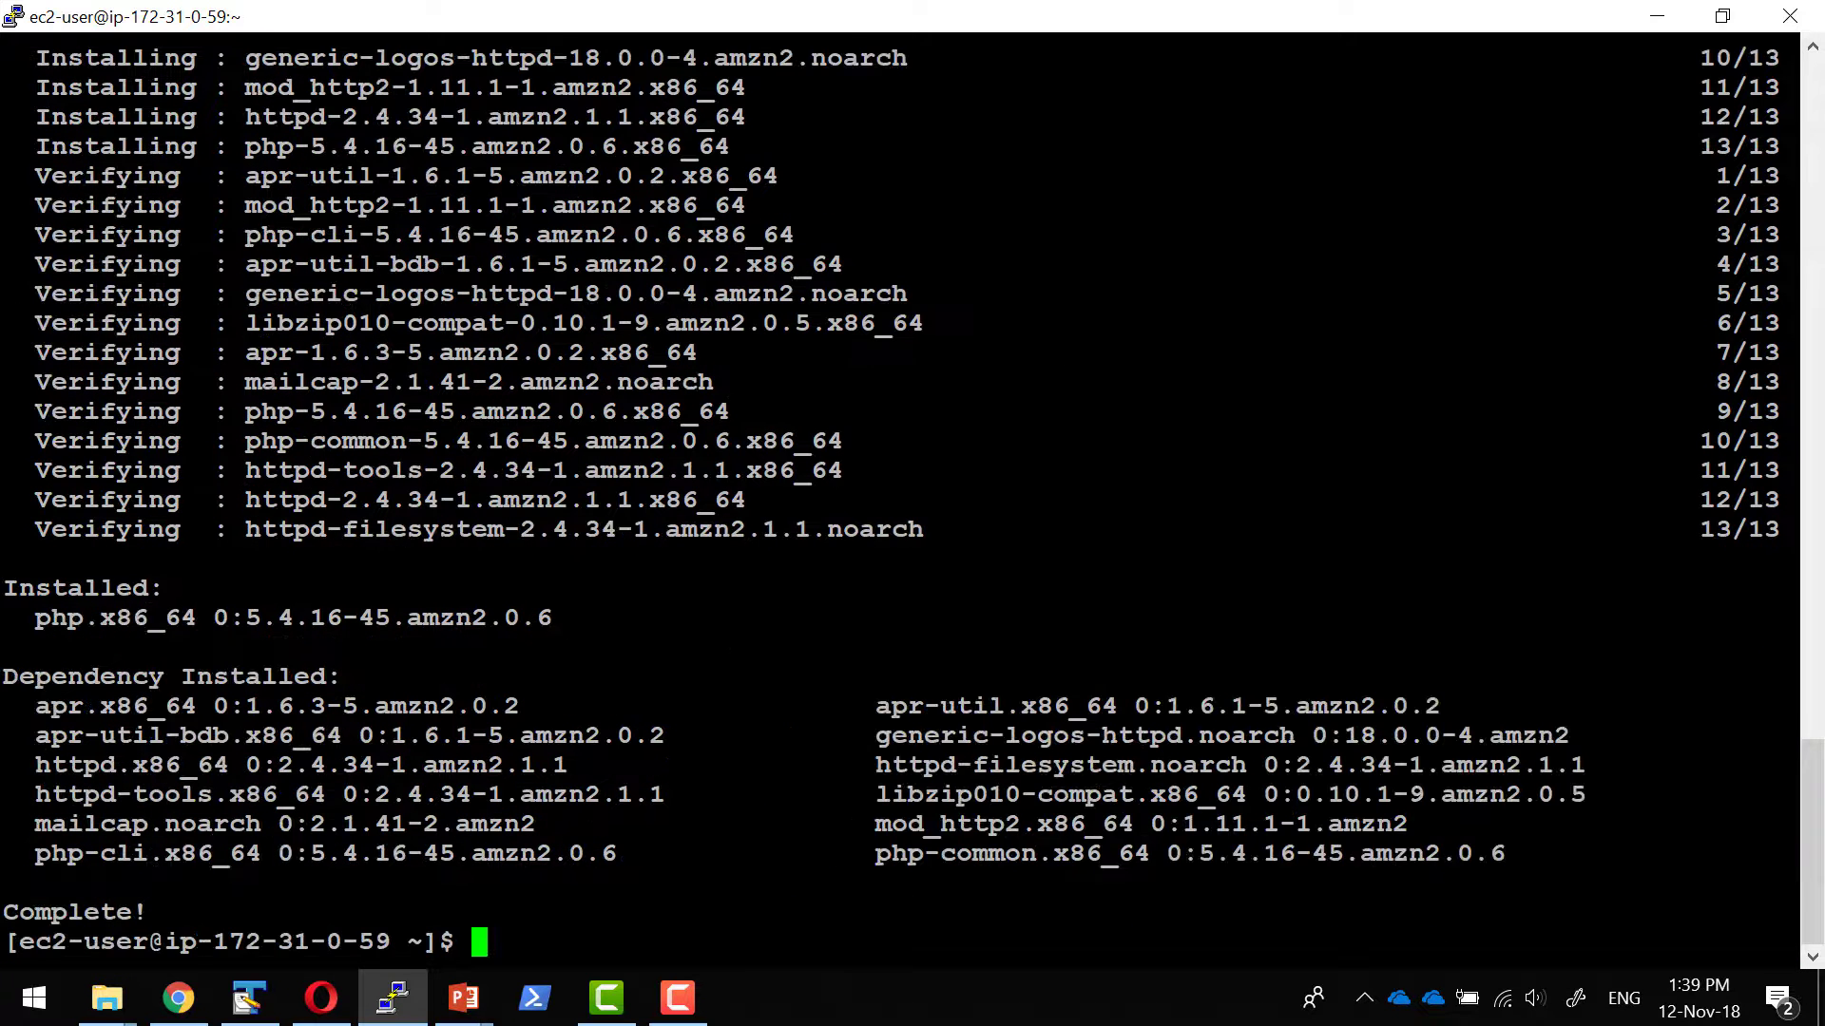
{"action": "key", "text": "alt+Tab"}
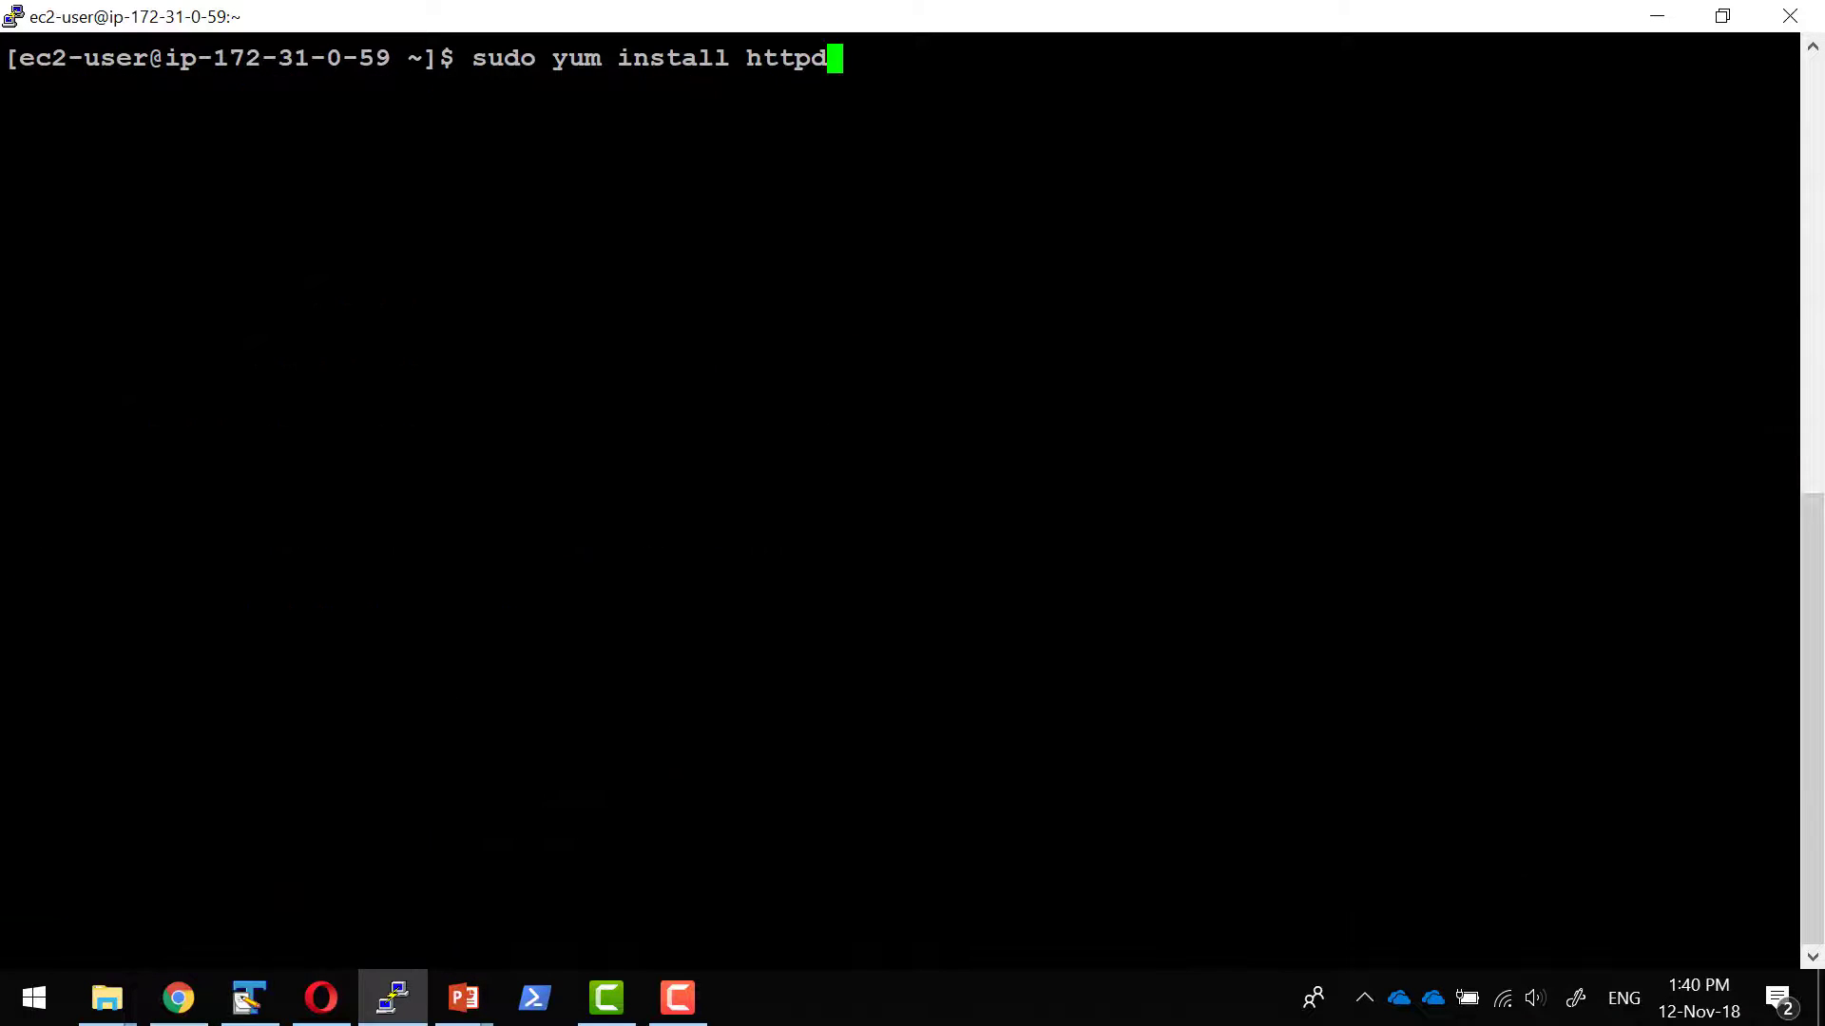
{"action": "key", "text": "Return"}
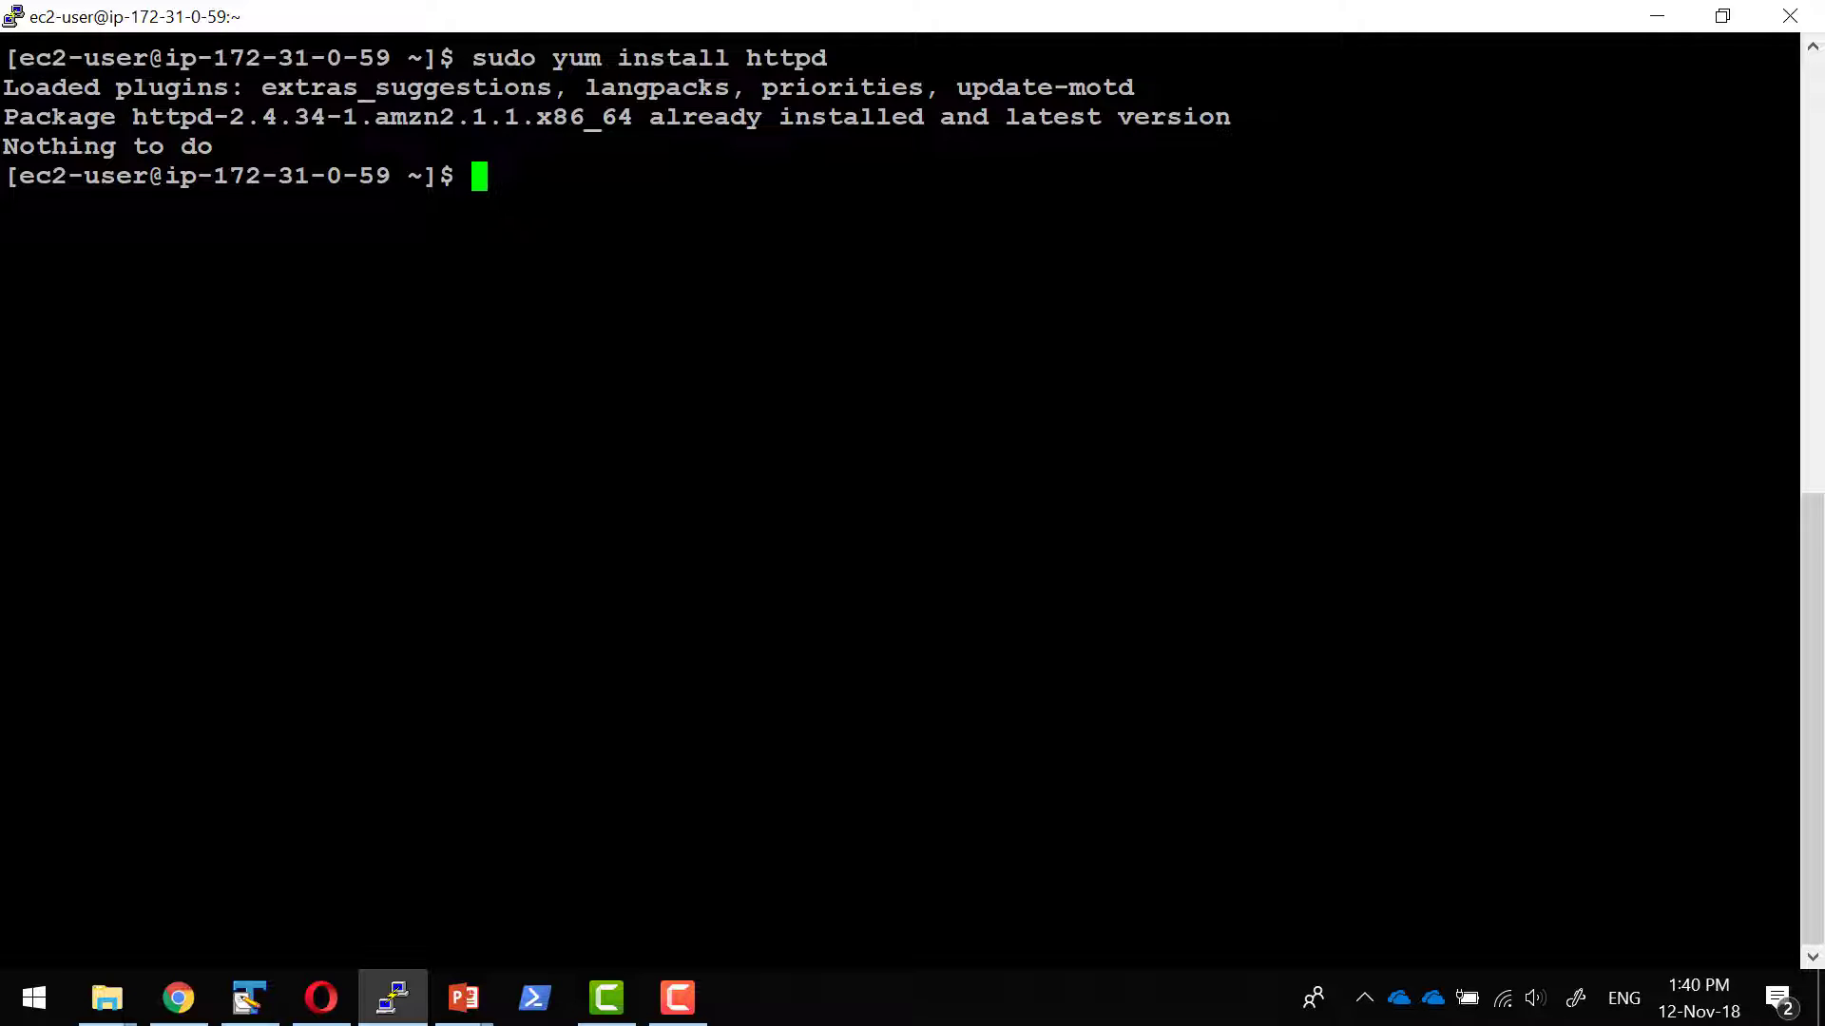
Start the Apache service with sudo service httpd start and check it with sudo service httpd status.
{"action": "key", "text": "alt+Tab"}
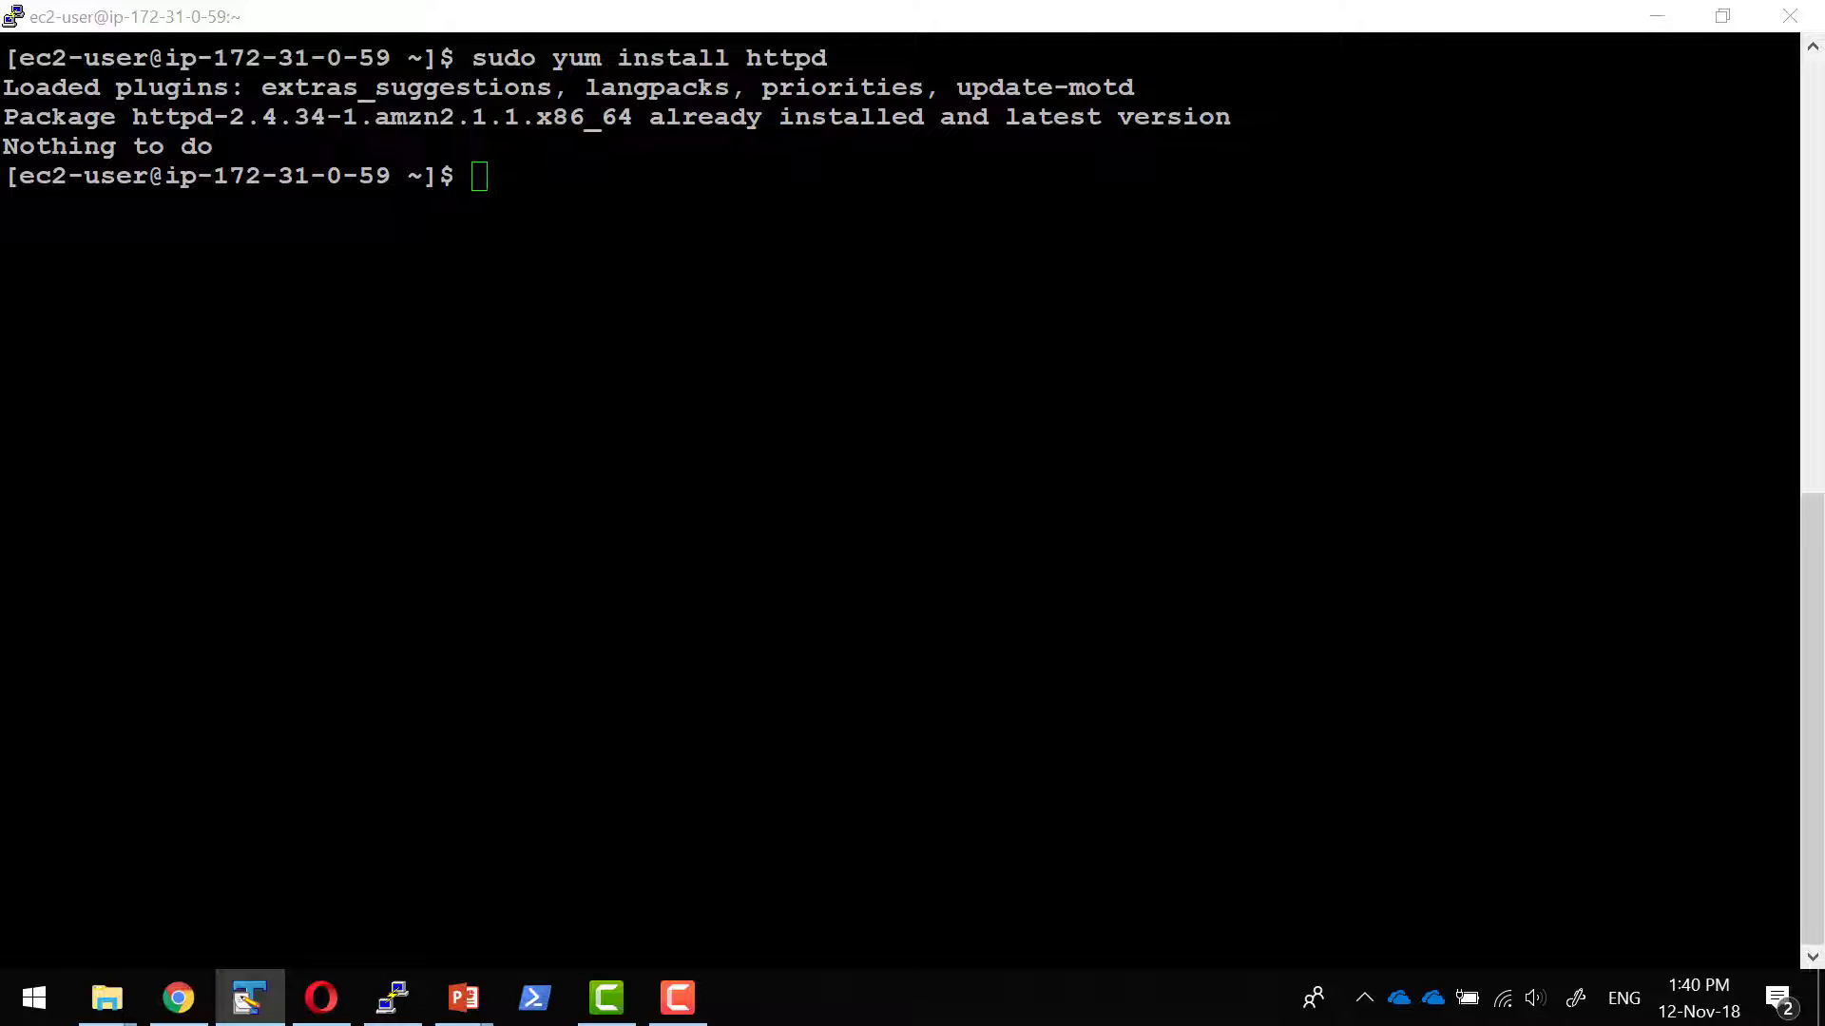
{"action": "key", "text": "alt+Tab"}
{"action": "type", "text": "sudo service httpd start"}
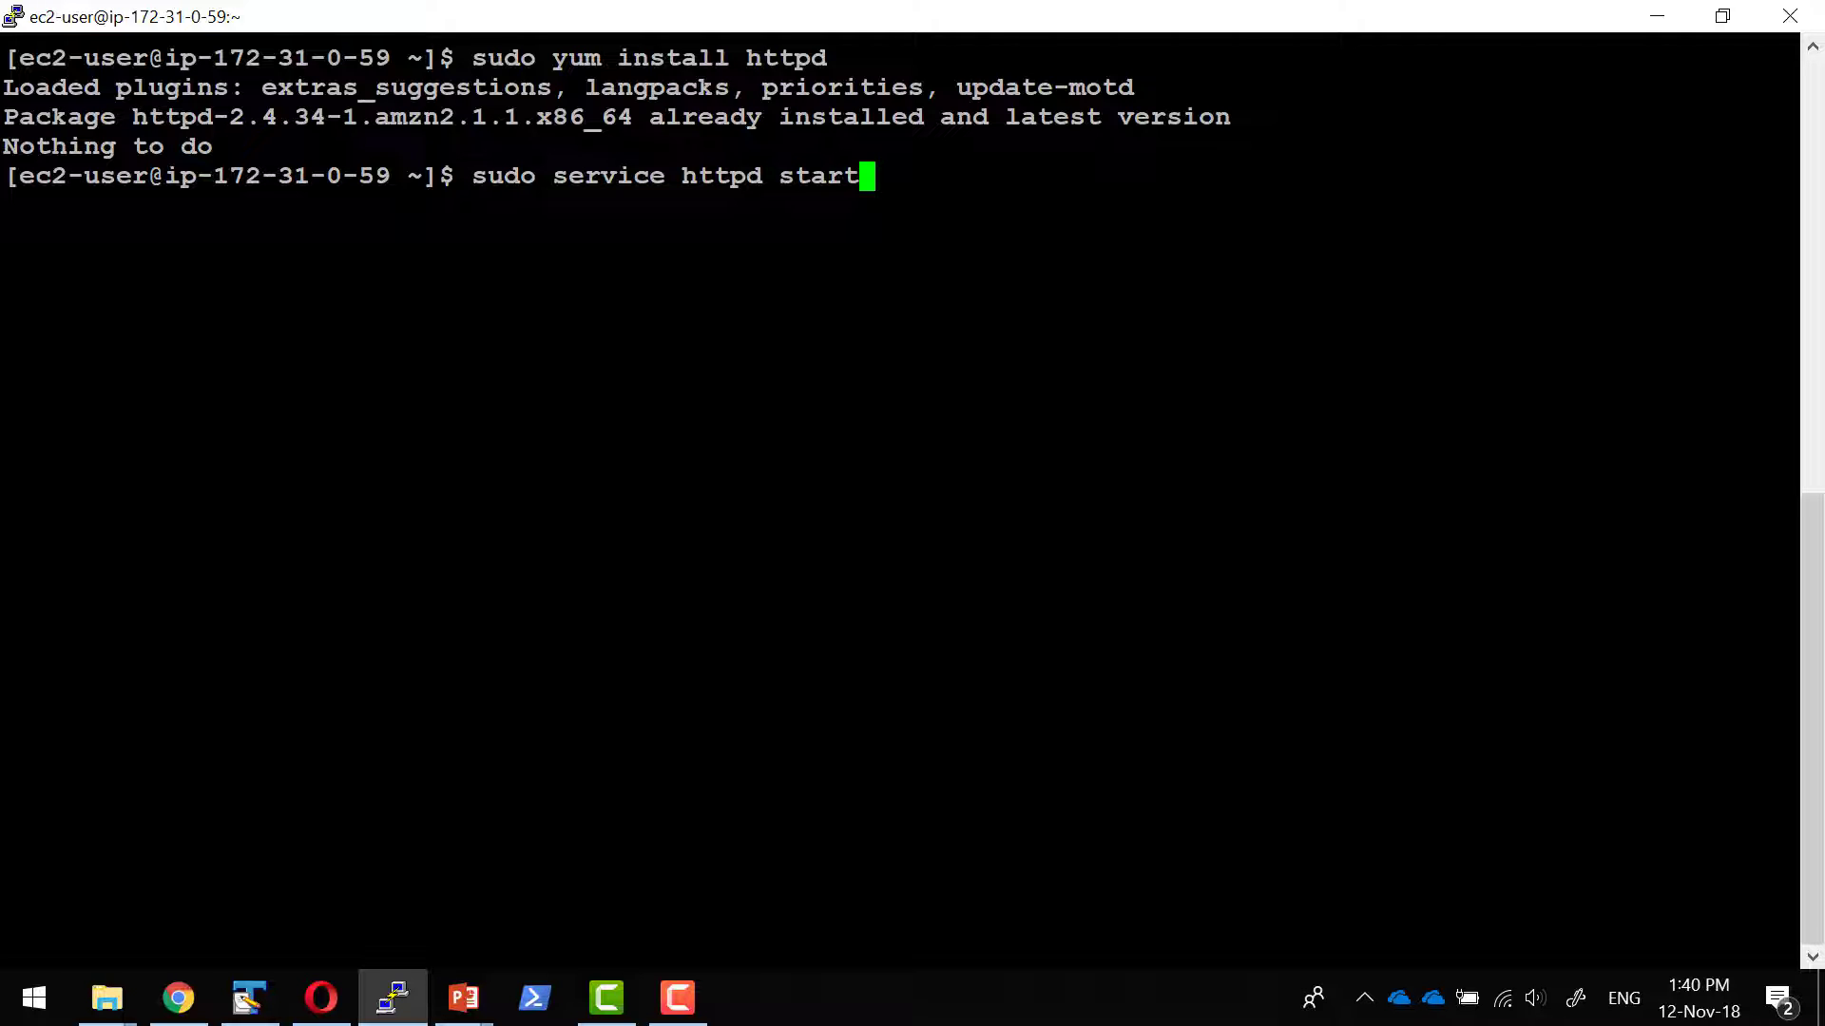
{"action": "key", "text": "Return"}
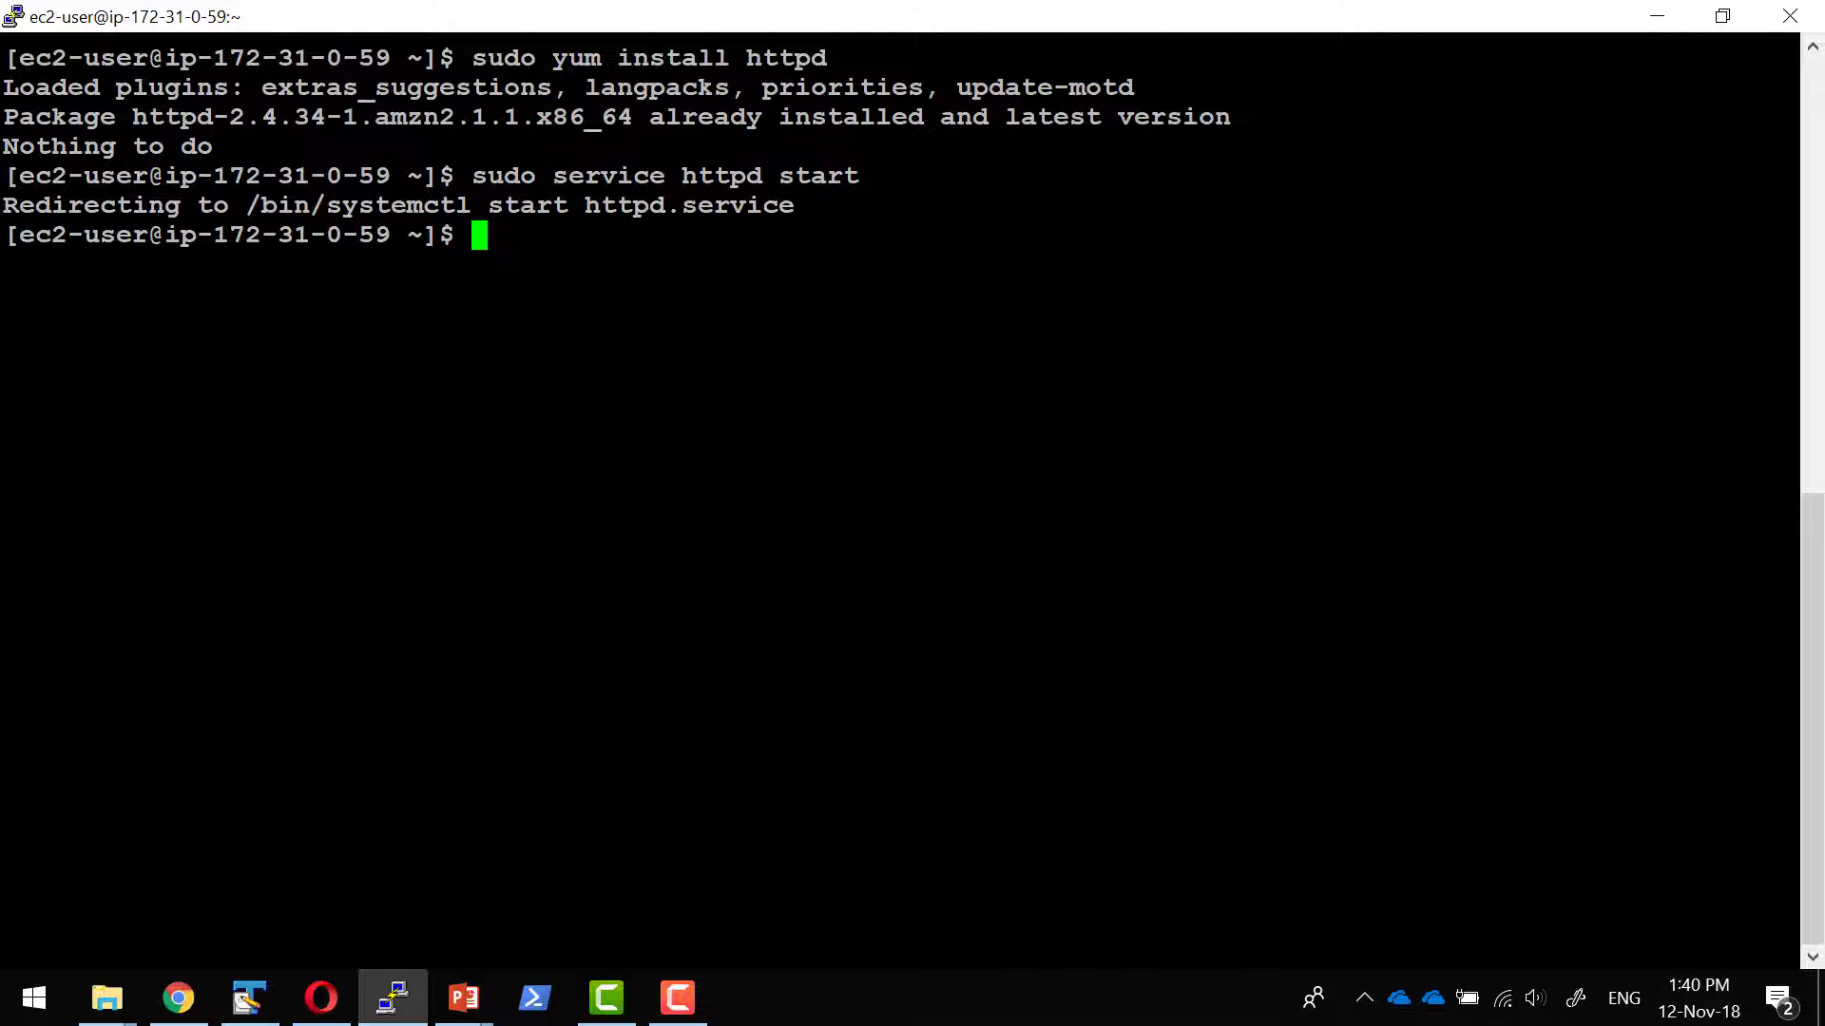
{"action": "key", "text": "alt+Tab"}
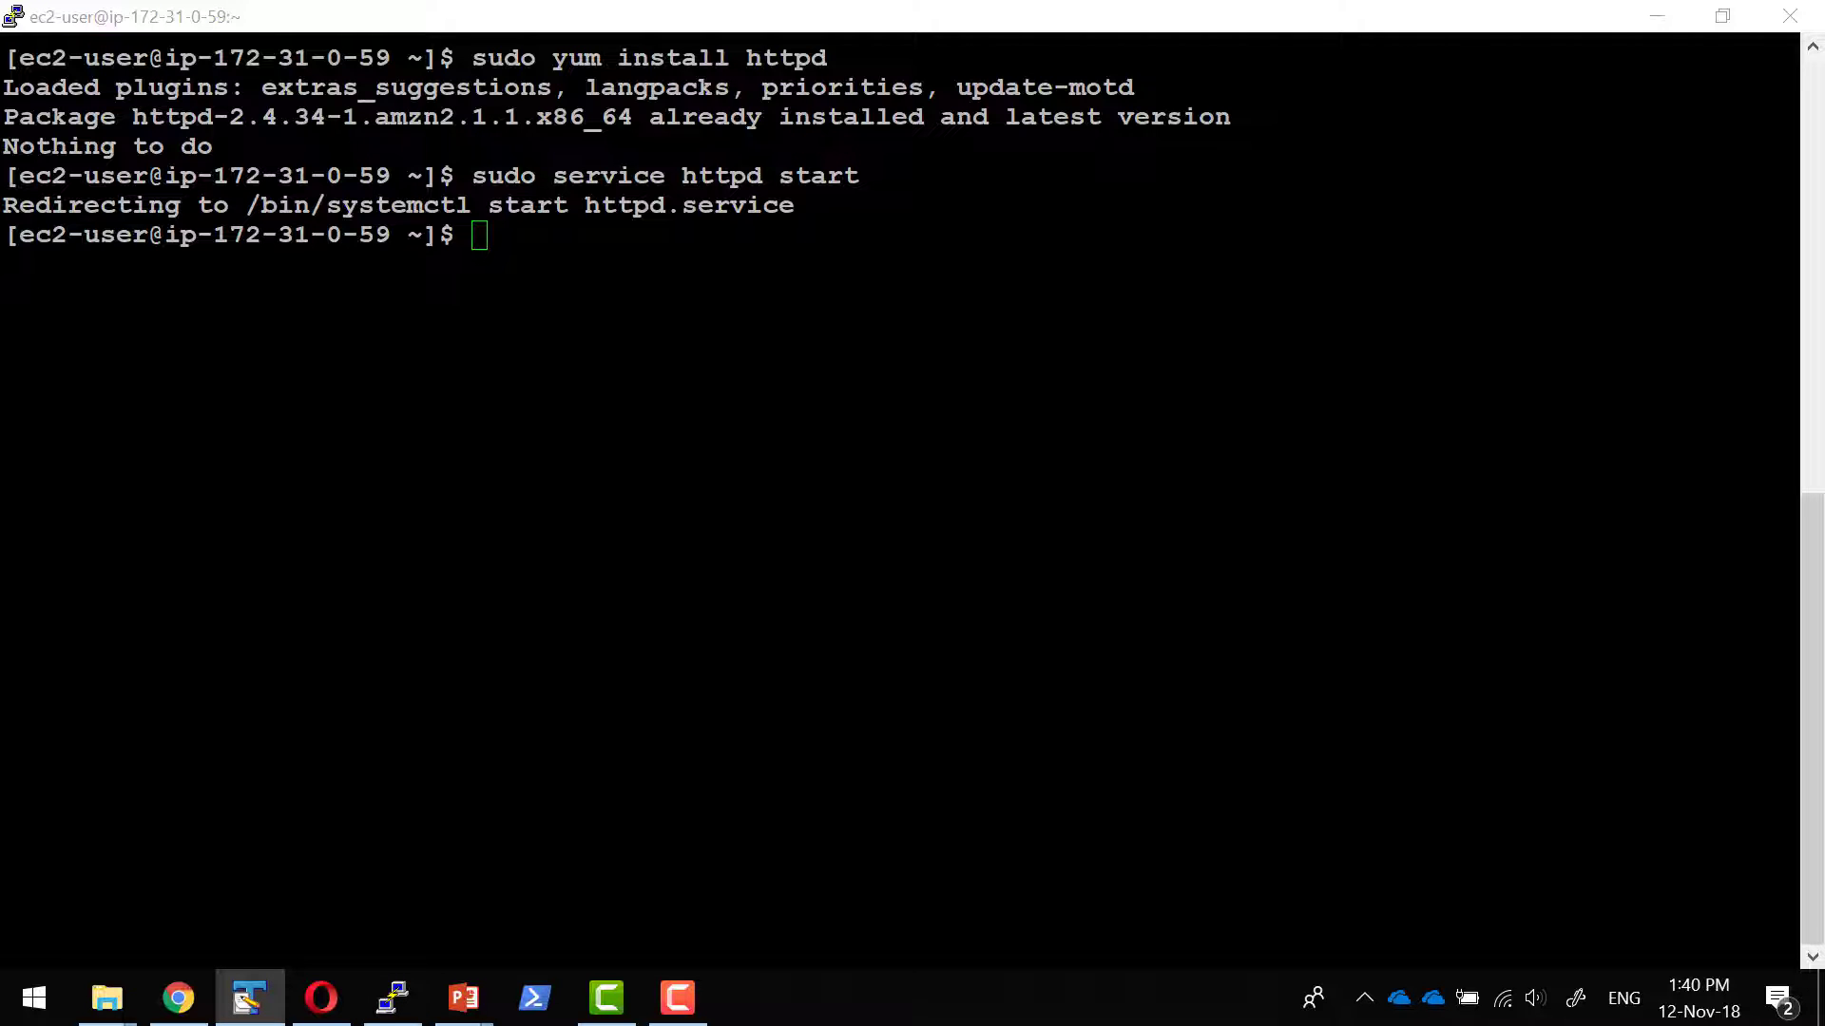
{"action": "key", "text": "alt+Tab"}
{"action": "type", "text": "sudo service httpd status"}
{"action": "key", "text": "Return"}
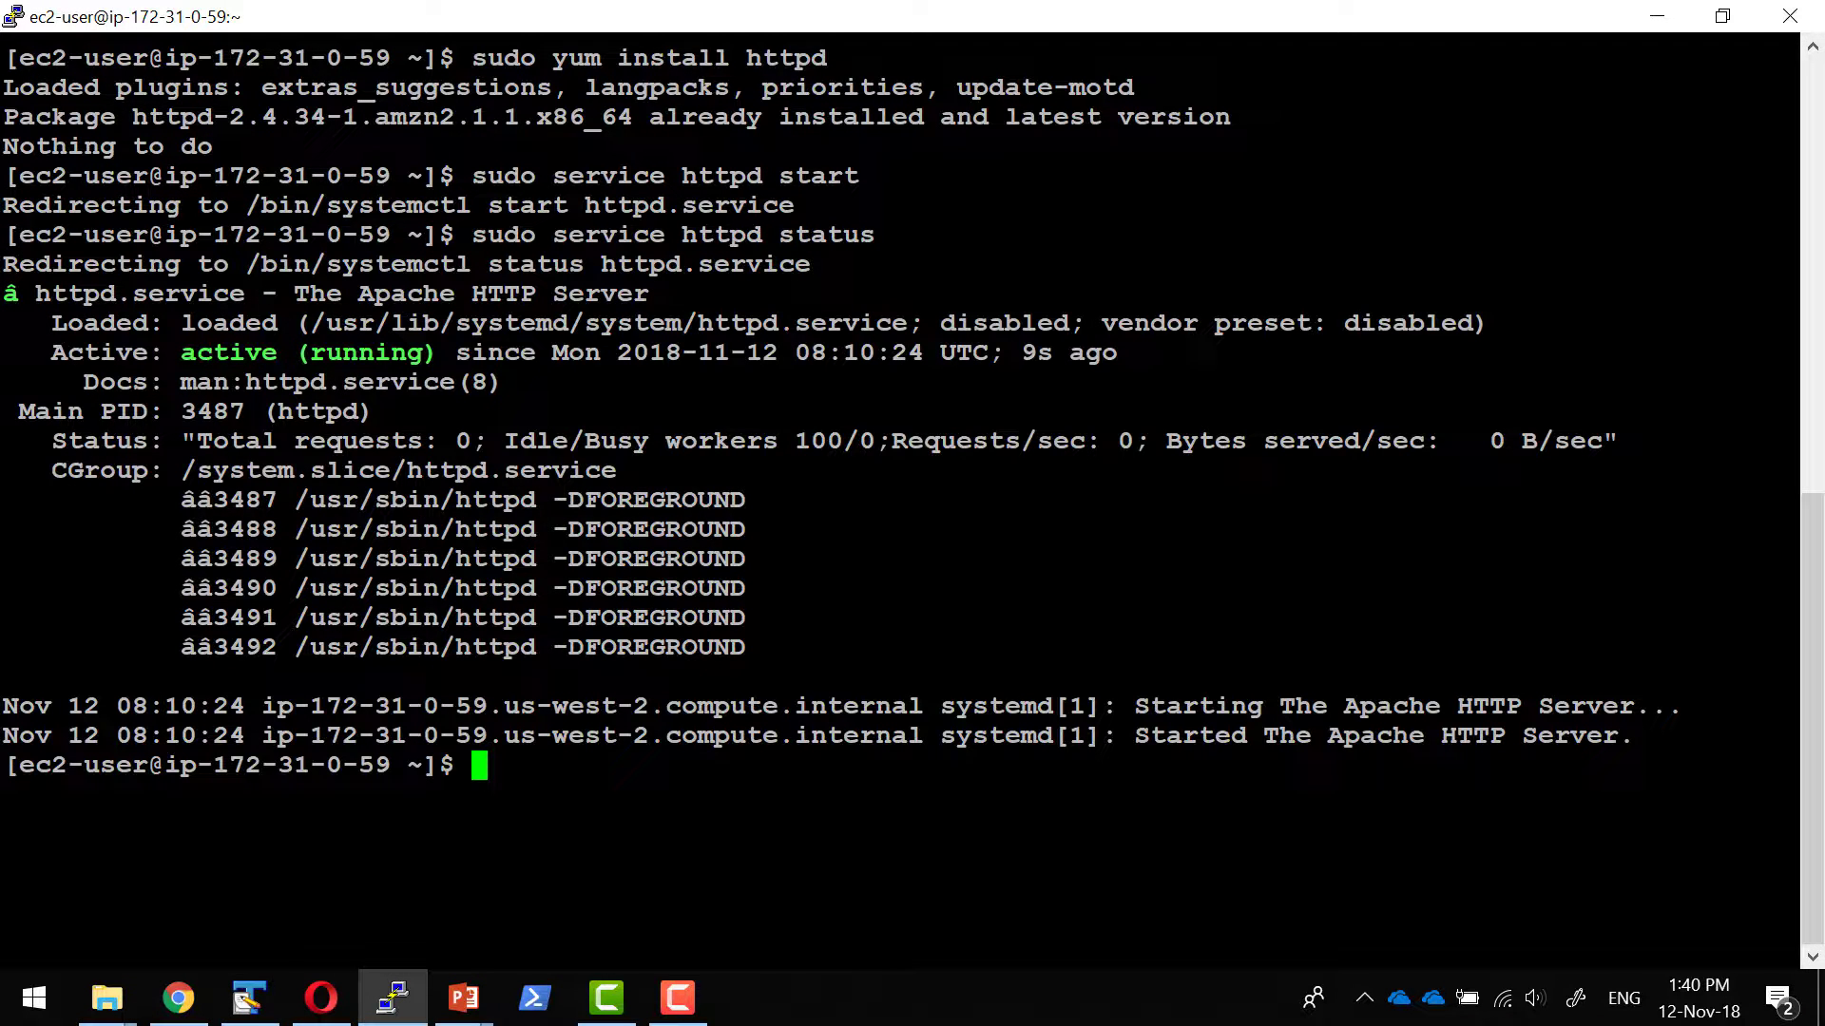
Switch to Chrome and open a blank page in its own window, separate from the EC2 Management Console.
{"action": "left_click", "coordinate": [181, 865]}
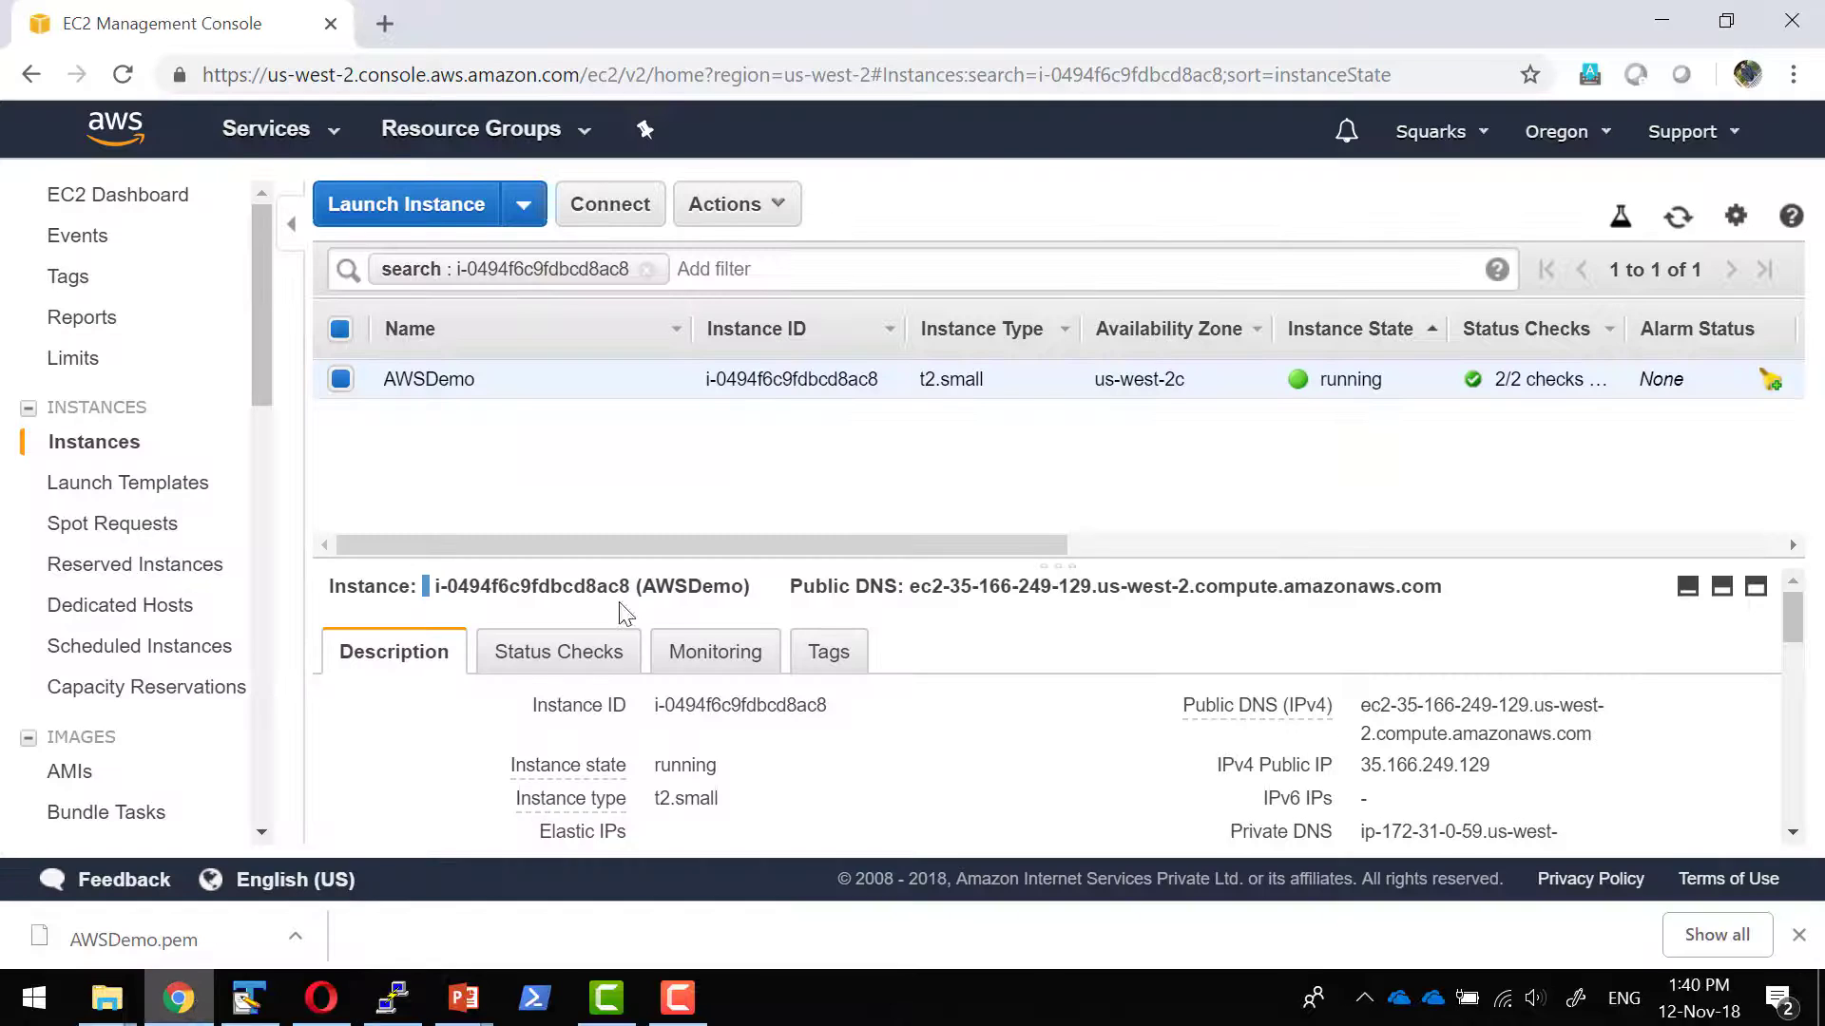
{"action": "left_click", "coordinate": [384, 23]}
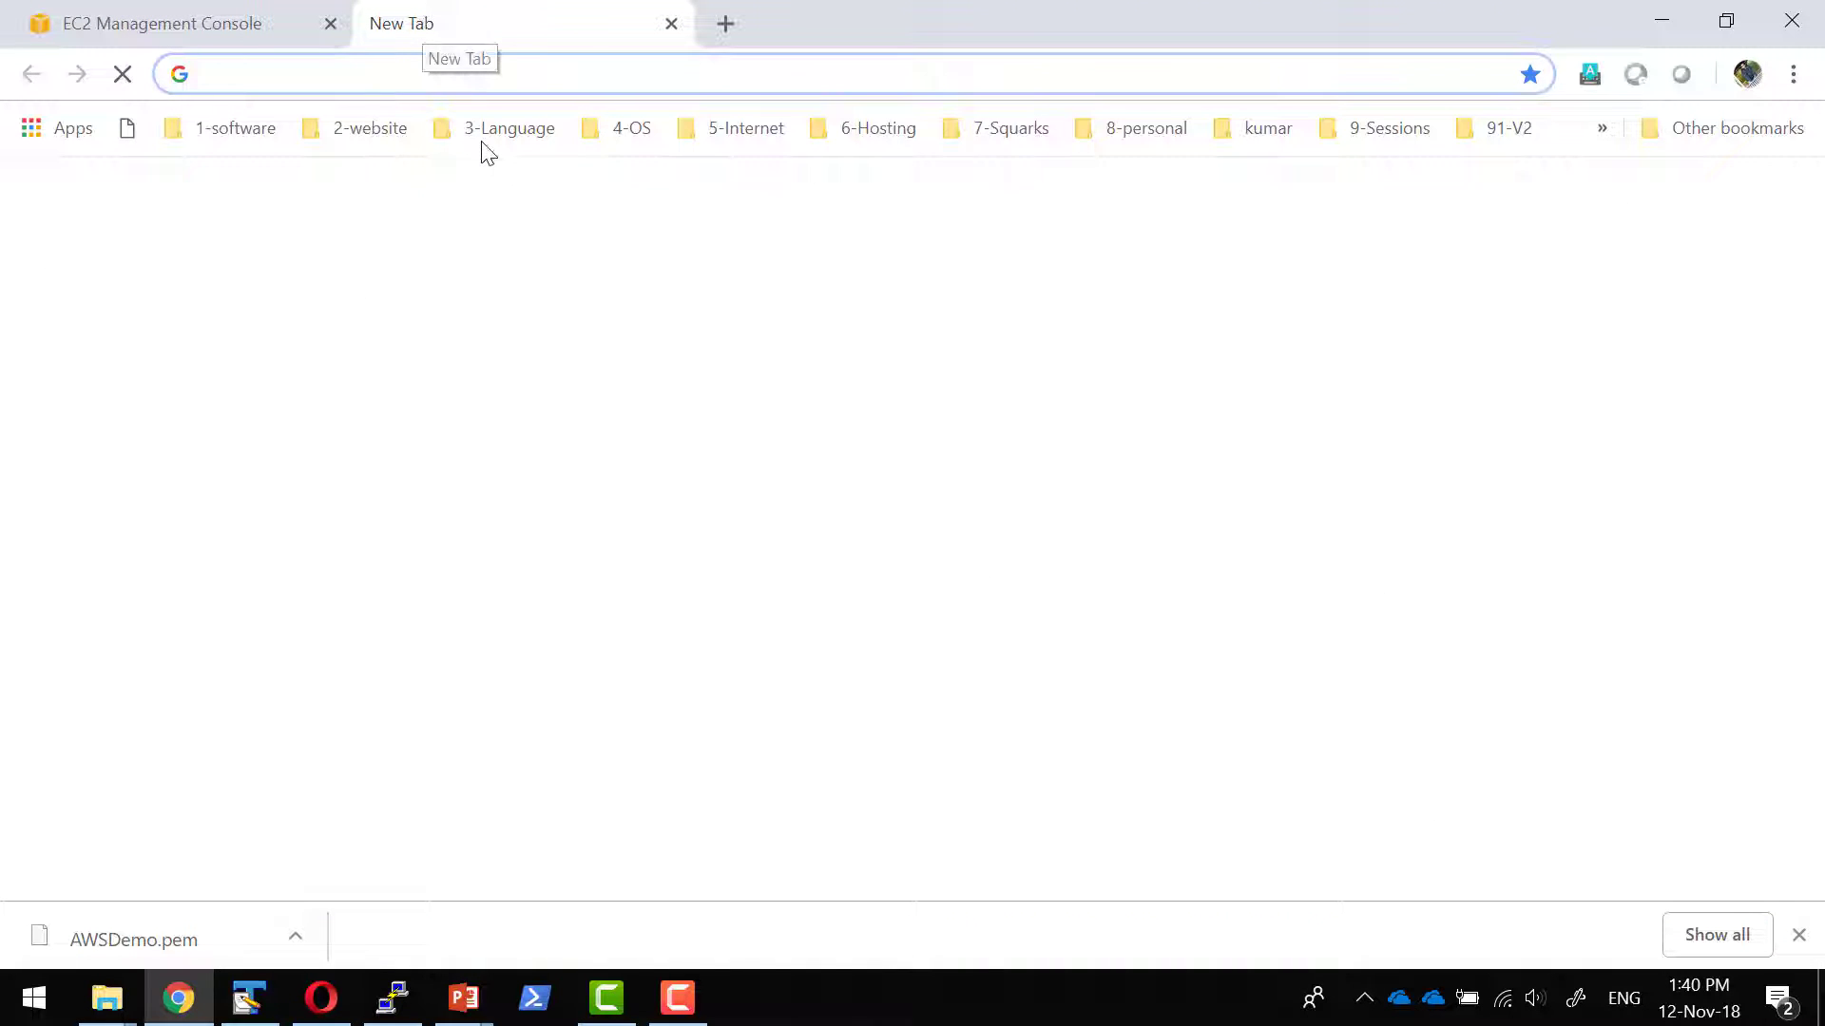
{"action": "left_click", "coordinate": [1662, 21]}
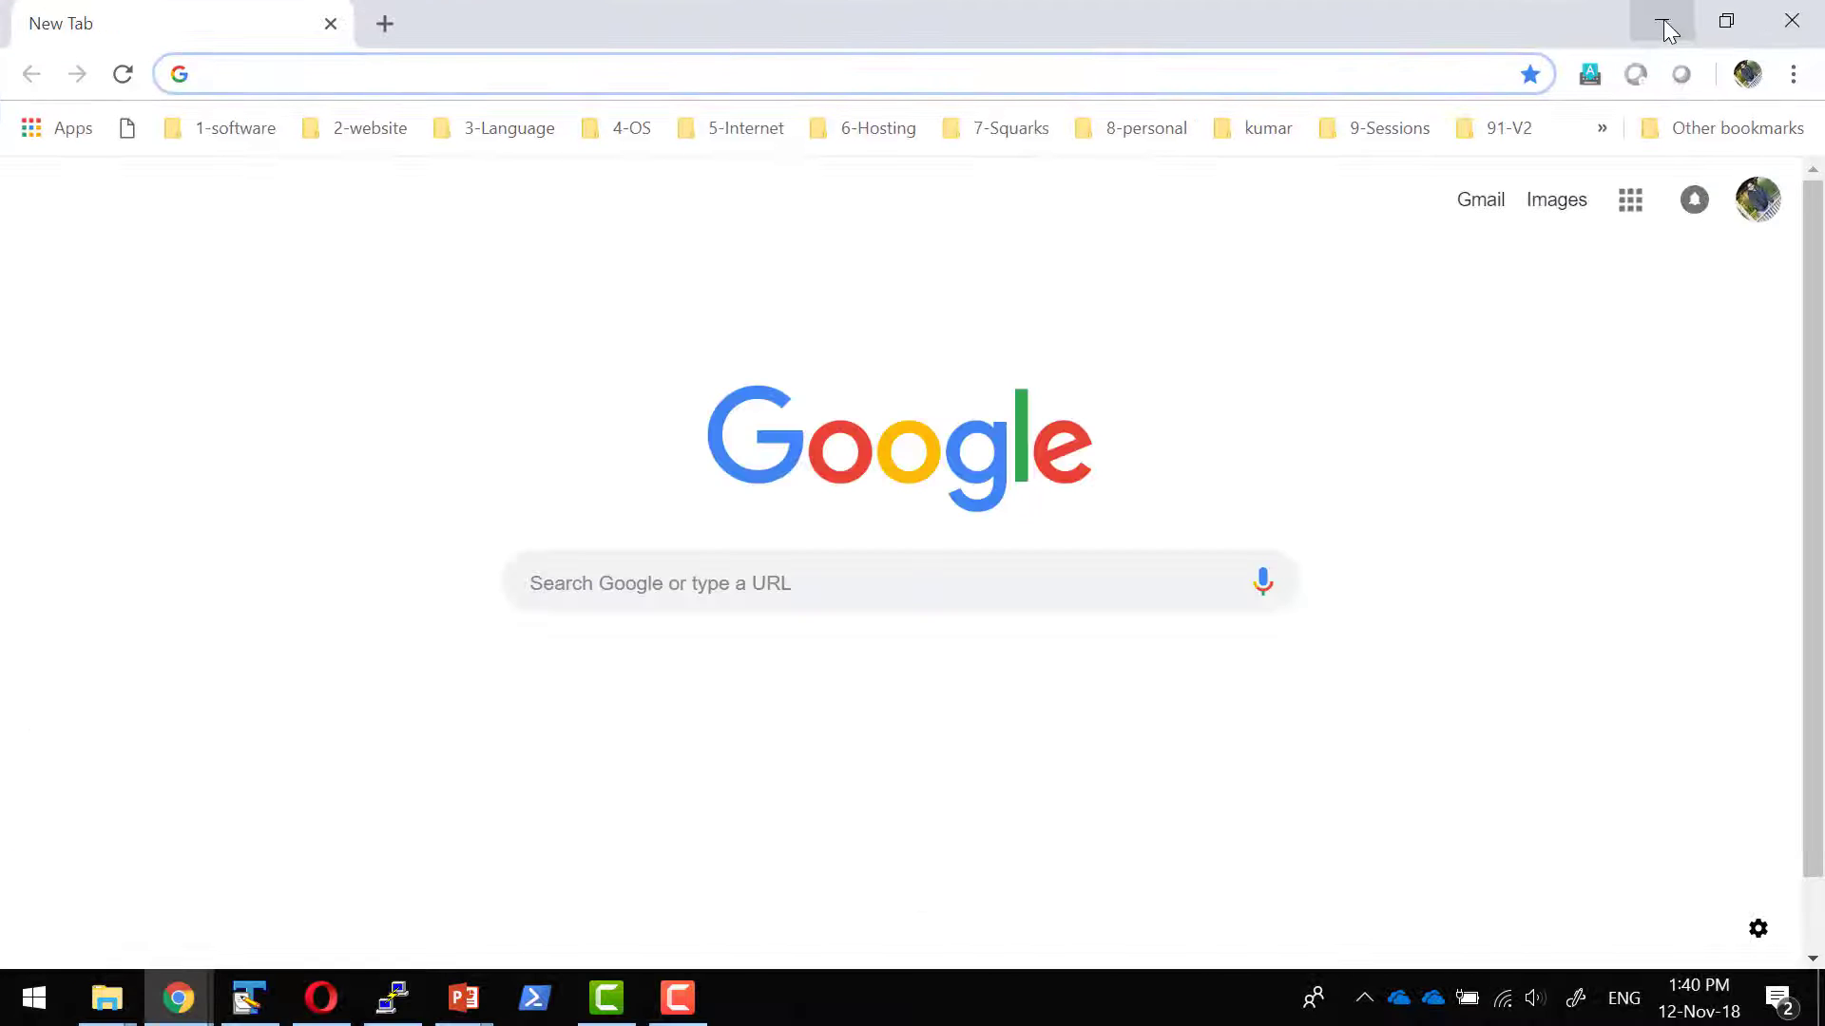
{"action": "left_click", "coordinate": [203, 994]}
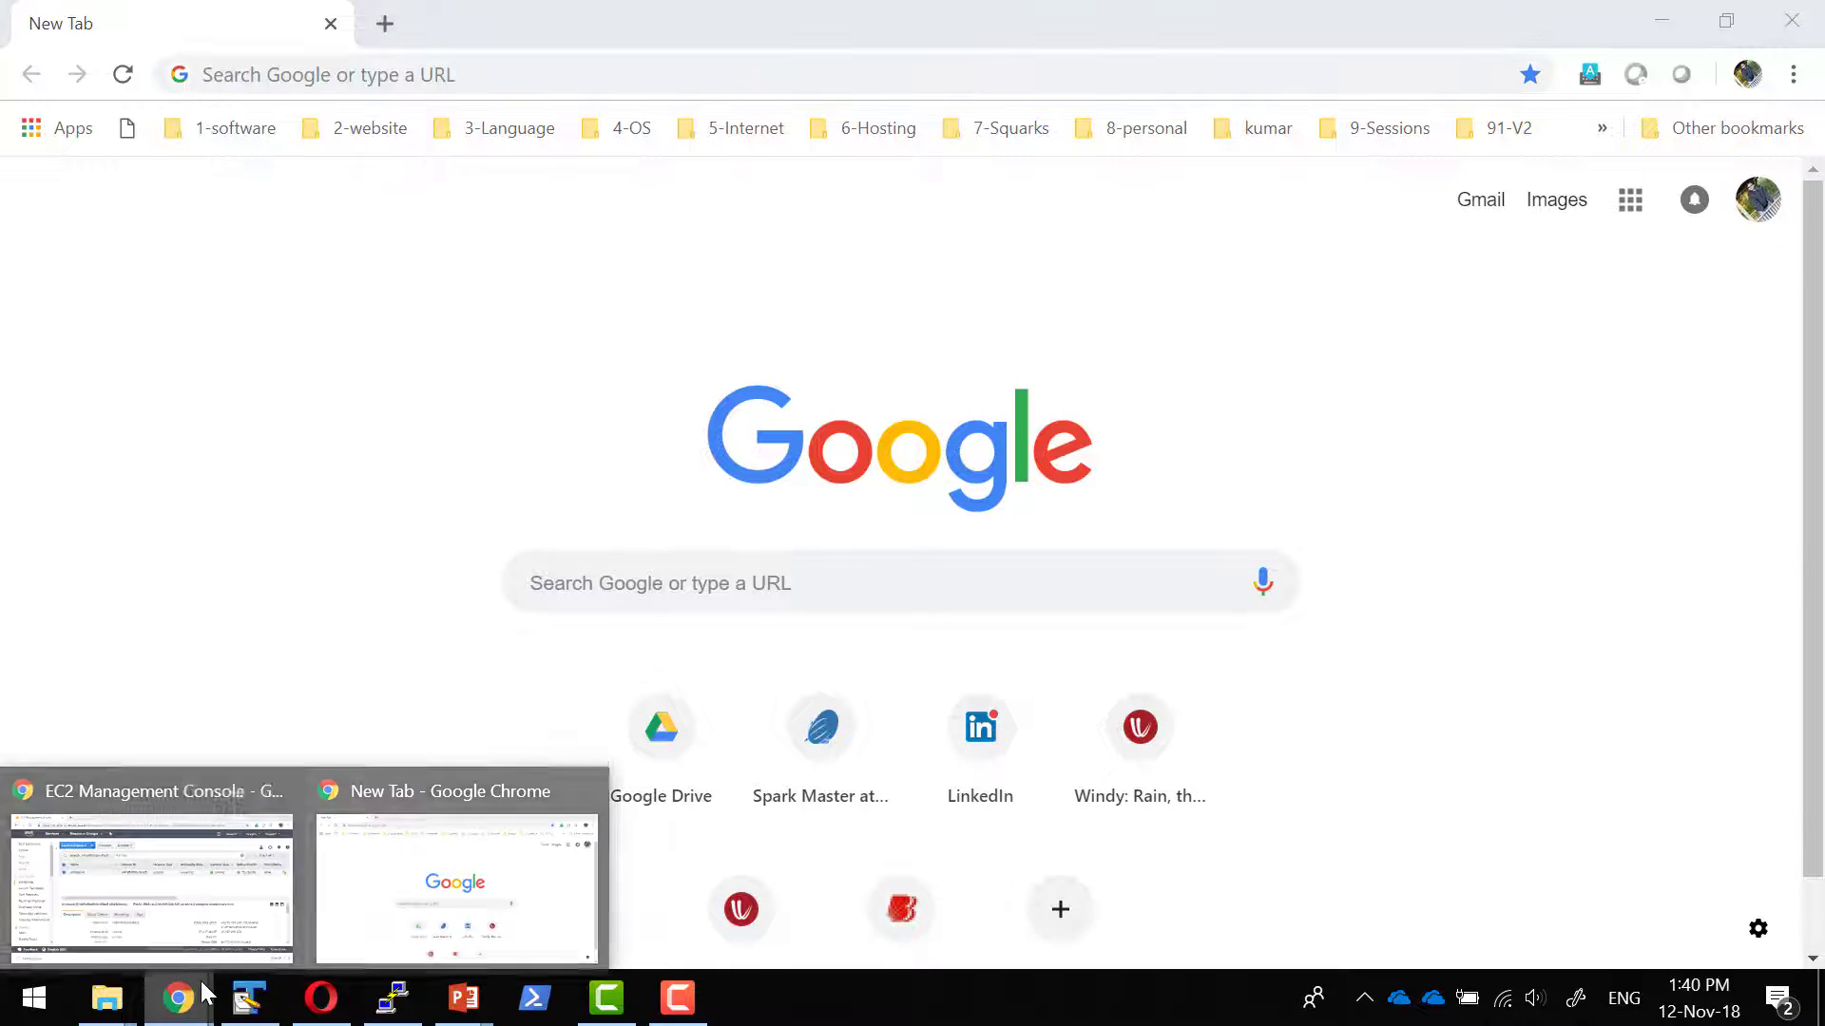
Copy the AWSDemo instance's public DNS from the EC2 console and load it in the blank browser window.
{"action": "left_click", "coordinate": [152, 883]}
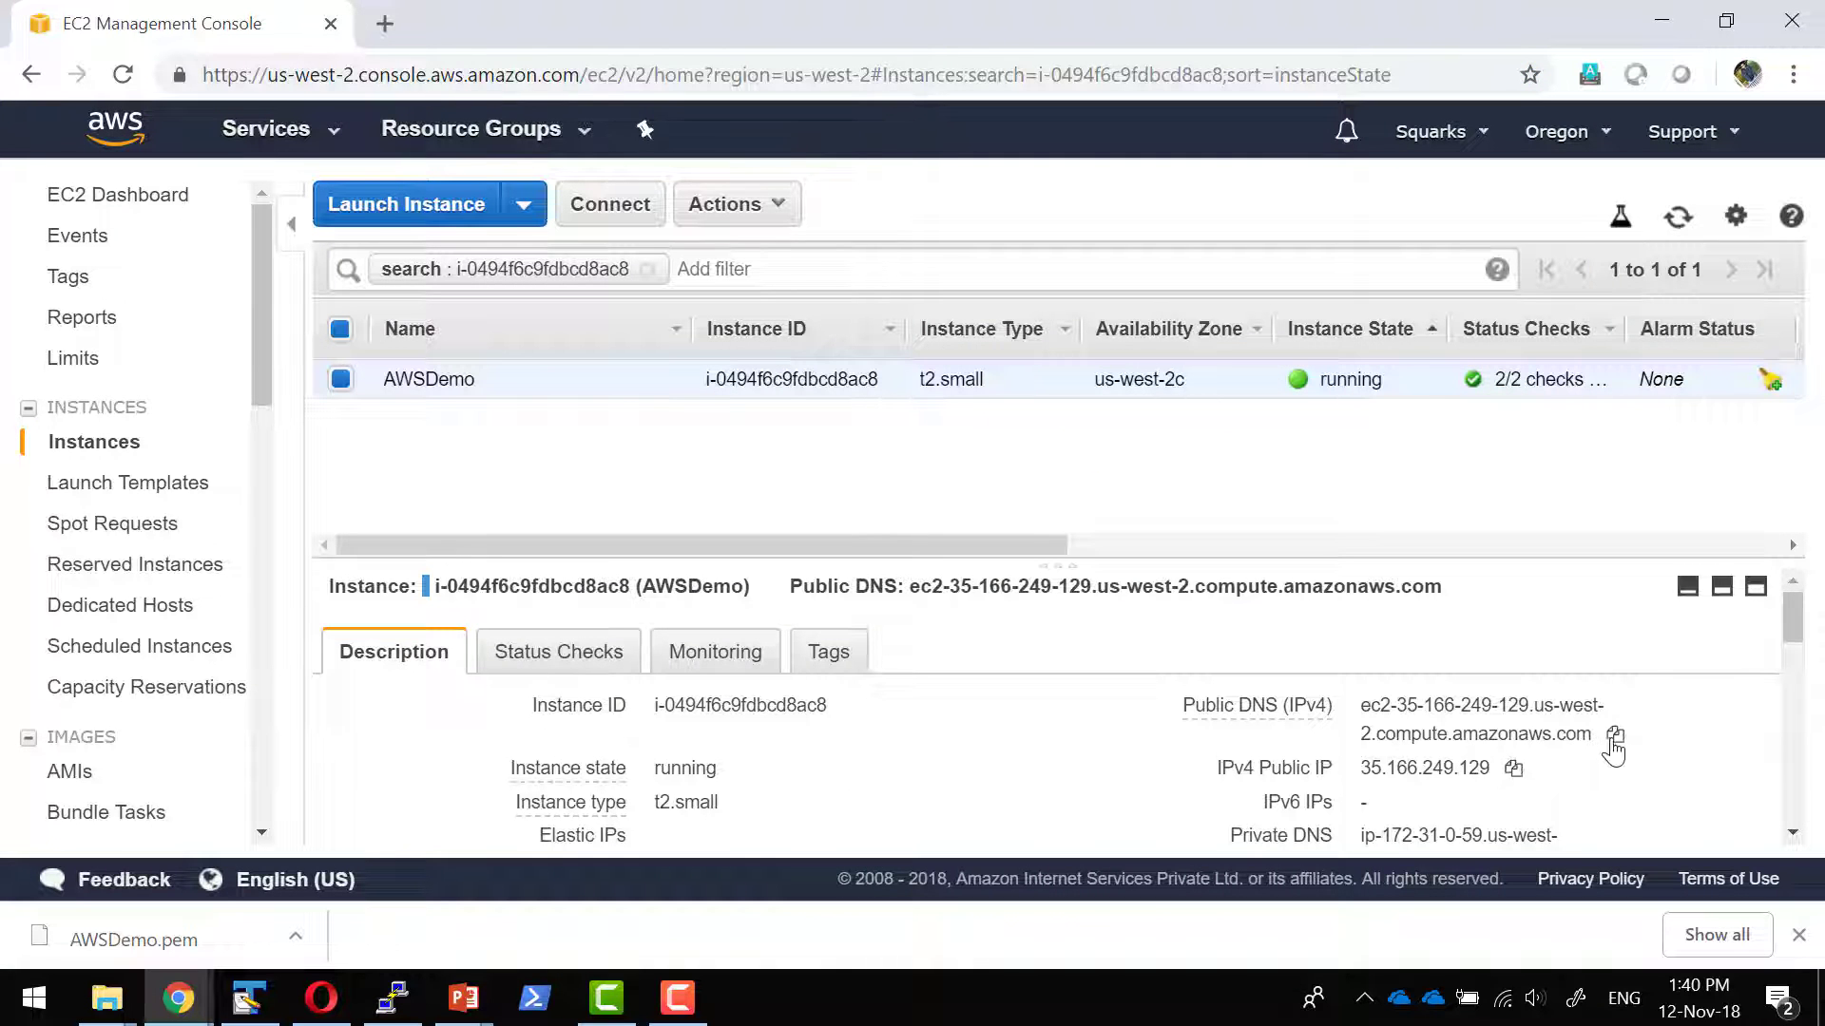
{"action": "left_click", "coordinate": [1615, 735]}
{"action": "left_click", "coordinate": [177, 998]}
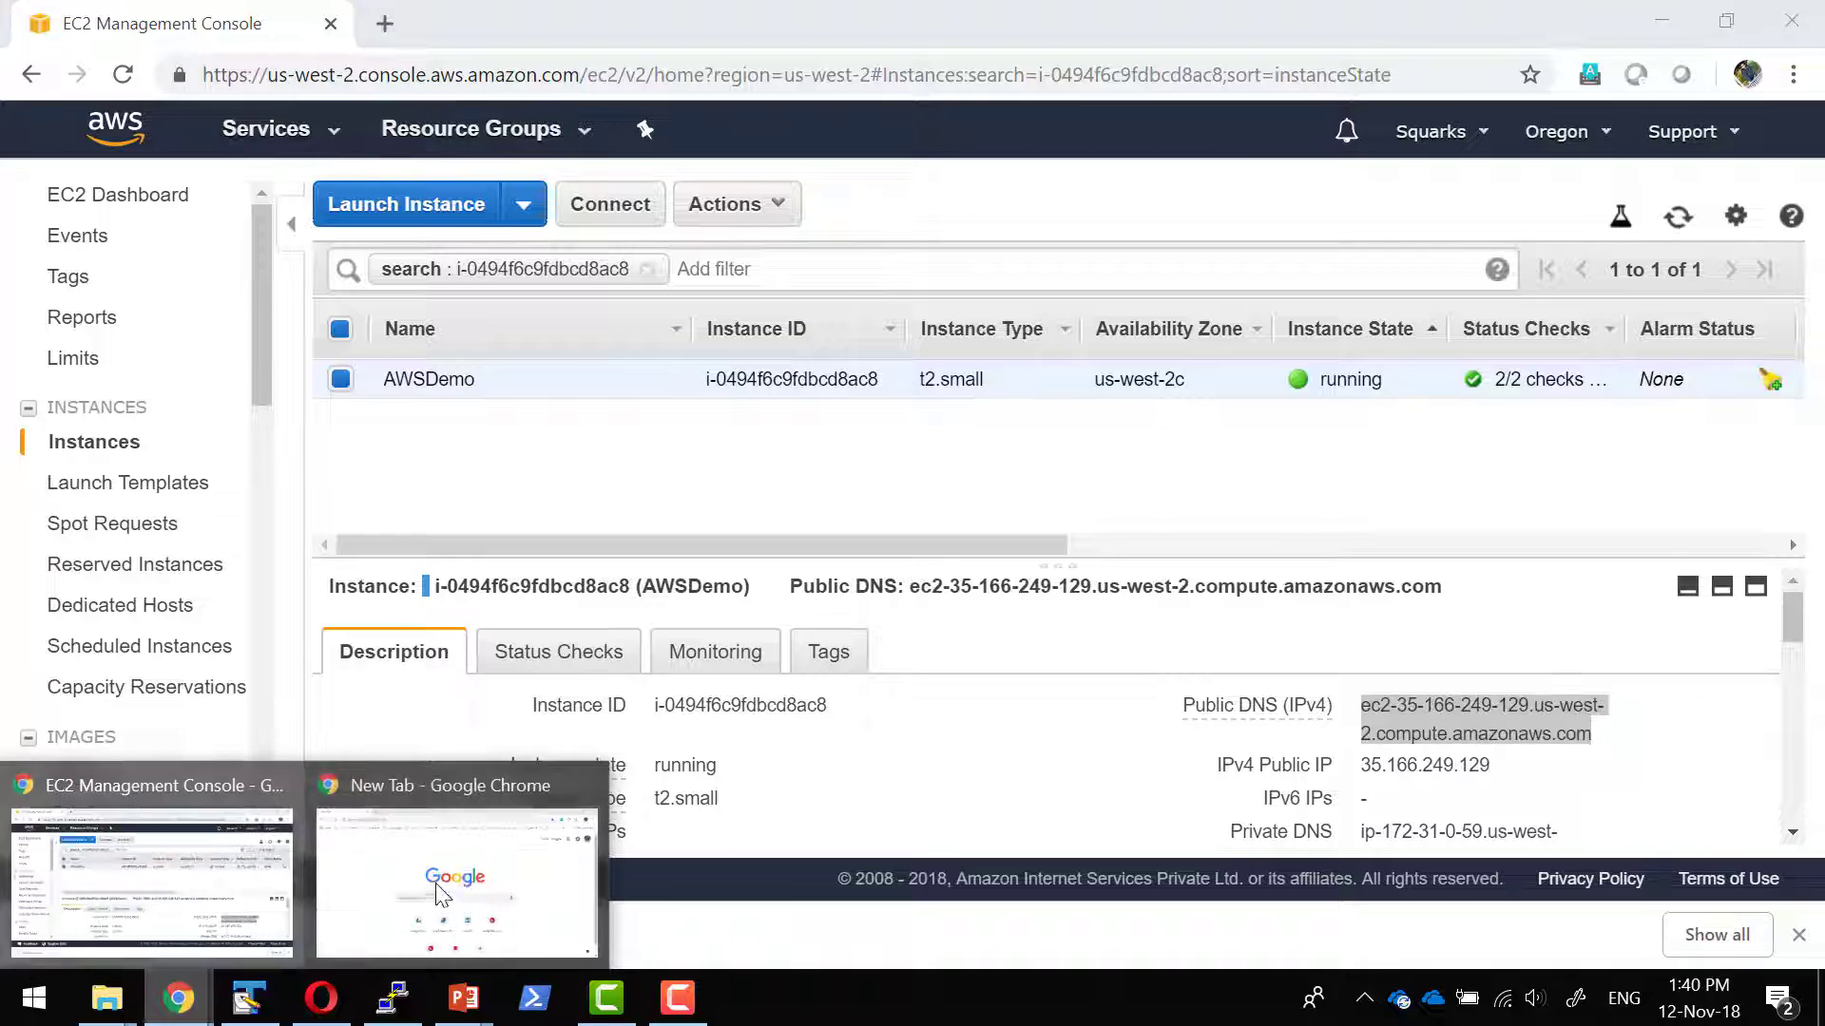
{"action": "left_click", "coordinate": [436, 893]}
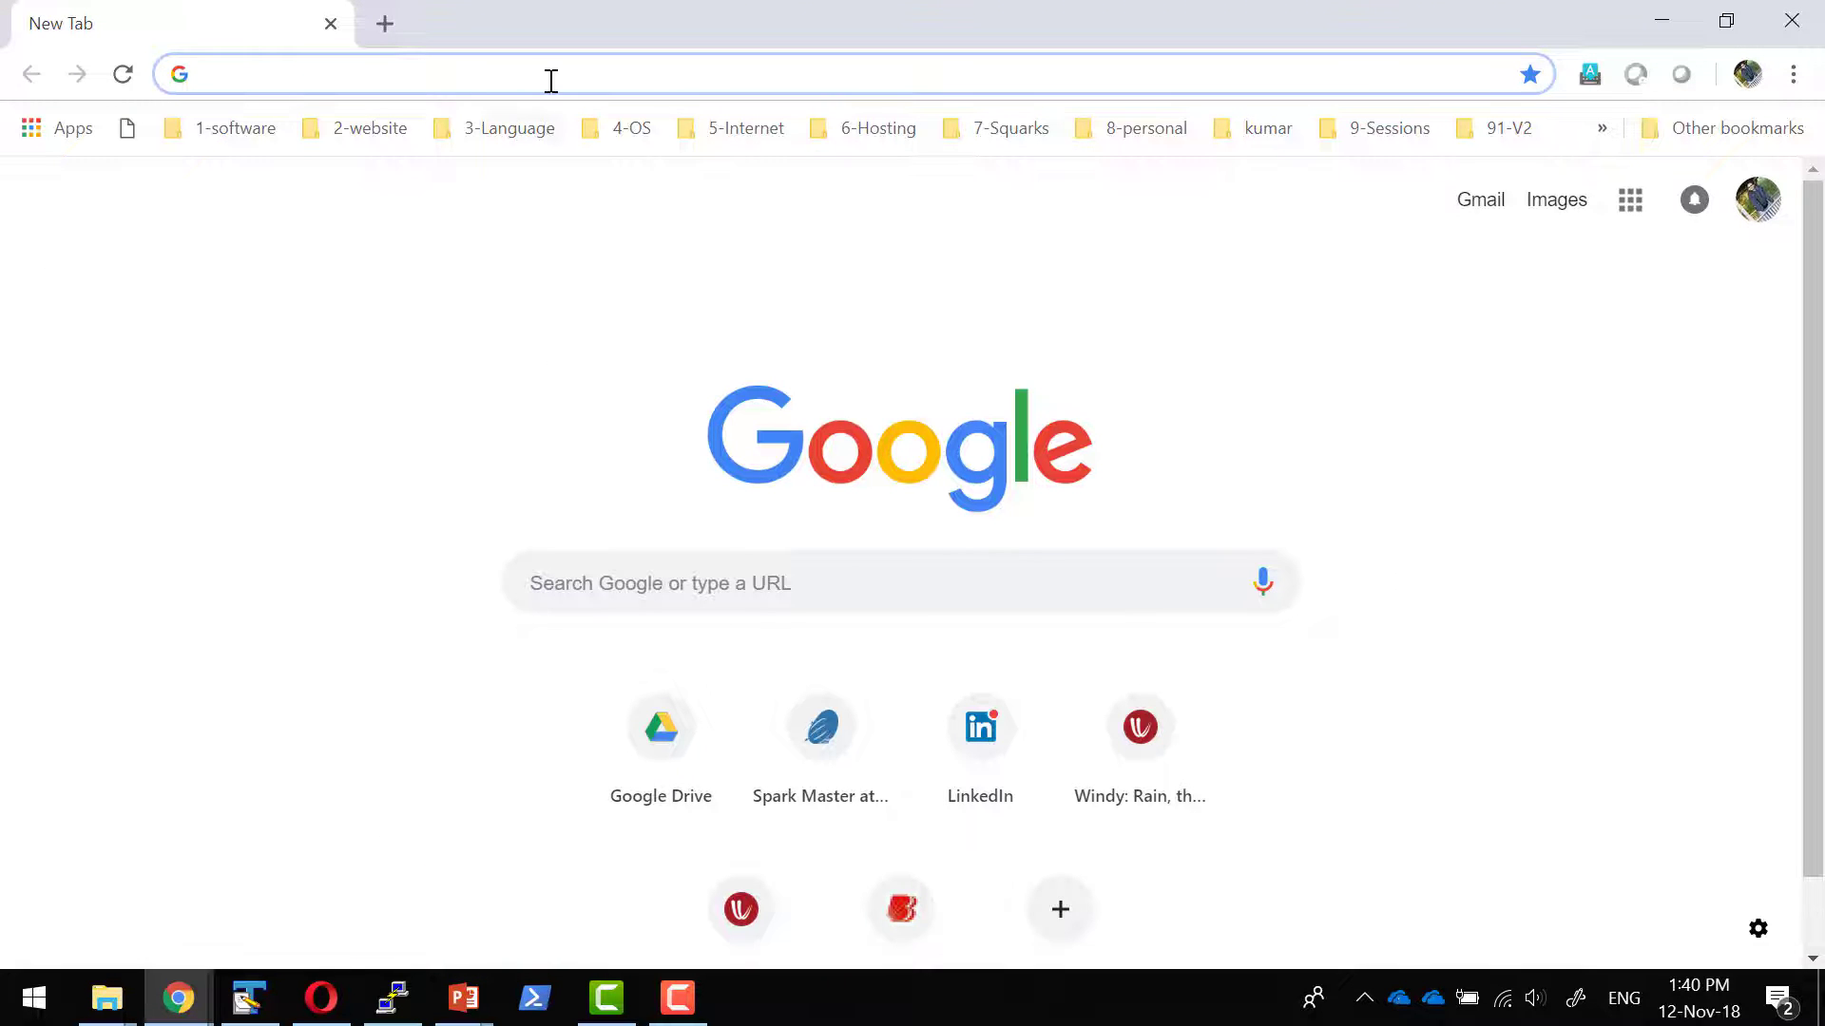
{"action": "key", "text": "ctrl+v"}
{"action": "key", "text": "Return"}
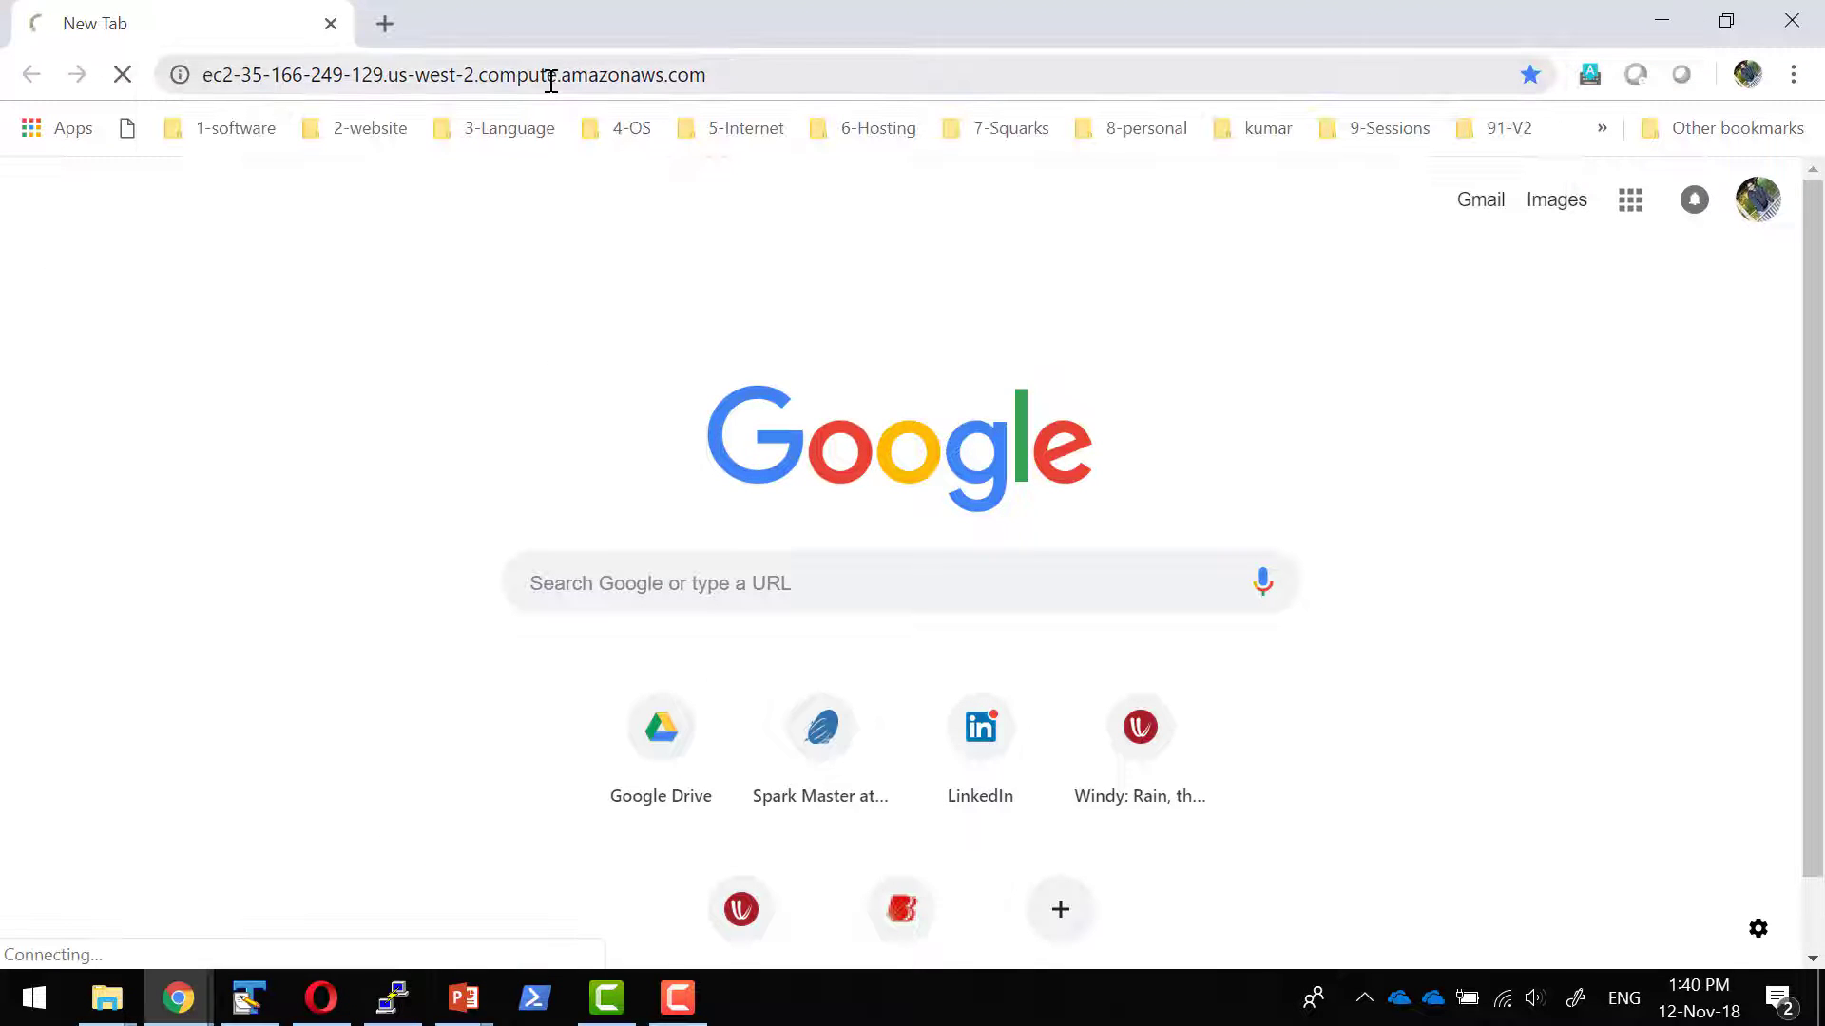
Open the instance's EC2Demo security group from the EC2 console and show its inbound rules.
{"action": "mouse_move", "coordinate": [181, 1003]}
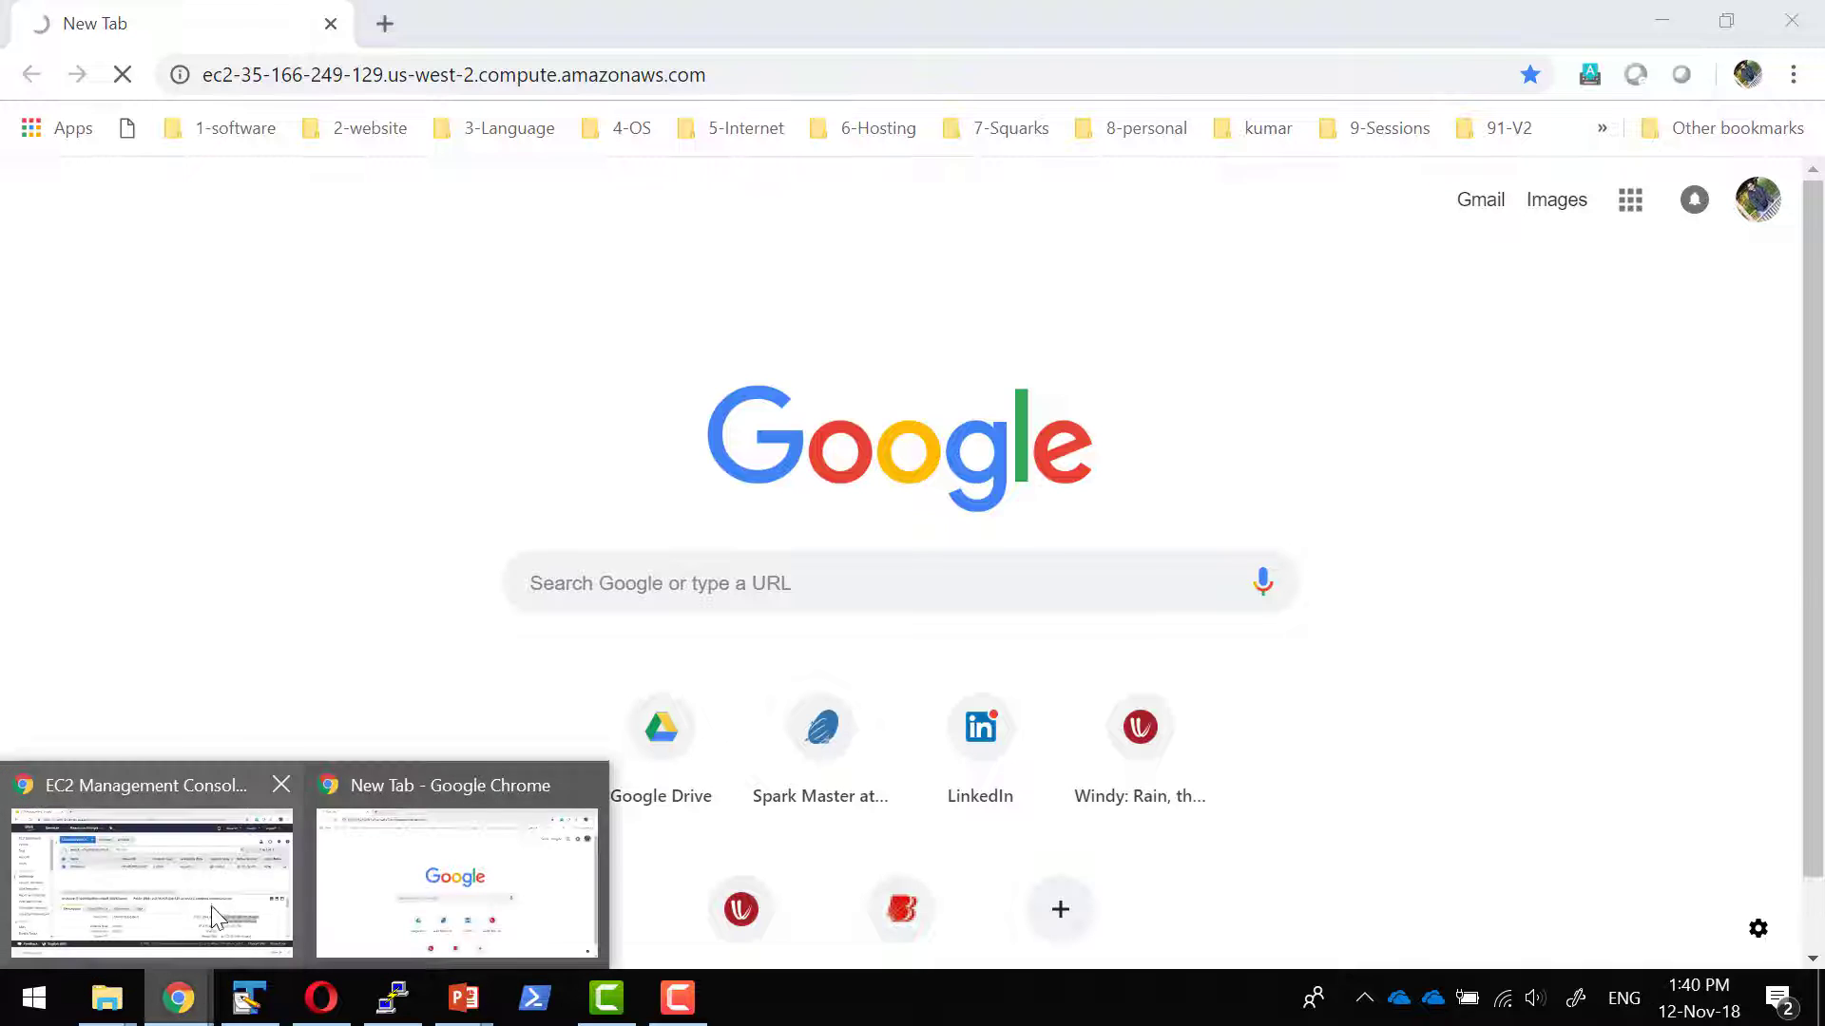
{"action": "left_click", "coordinate": [190, 898]}
{"action": "scroll", "coordinate": [756, 746], "scroll_direction": "down", "scroll_amount": 3}
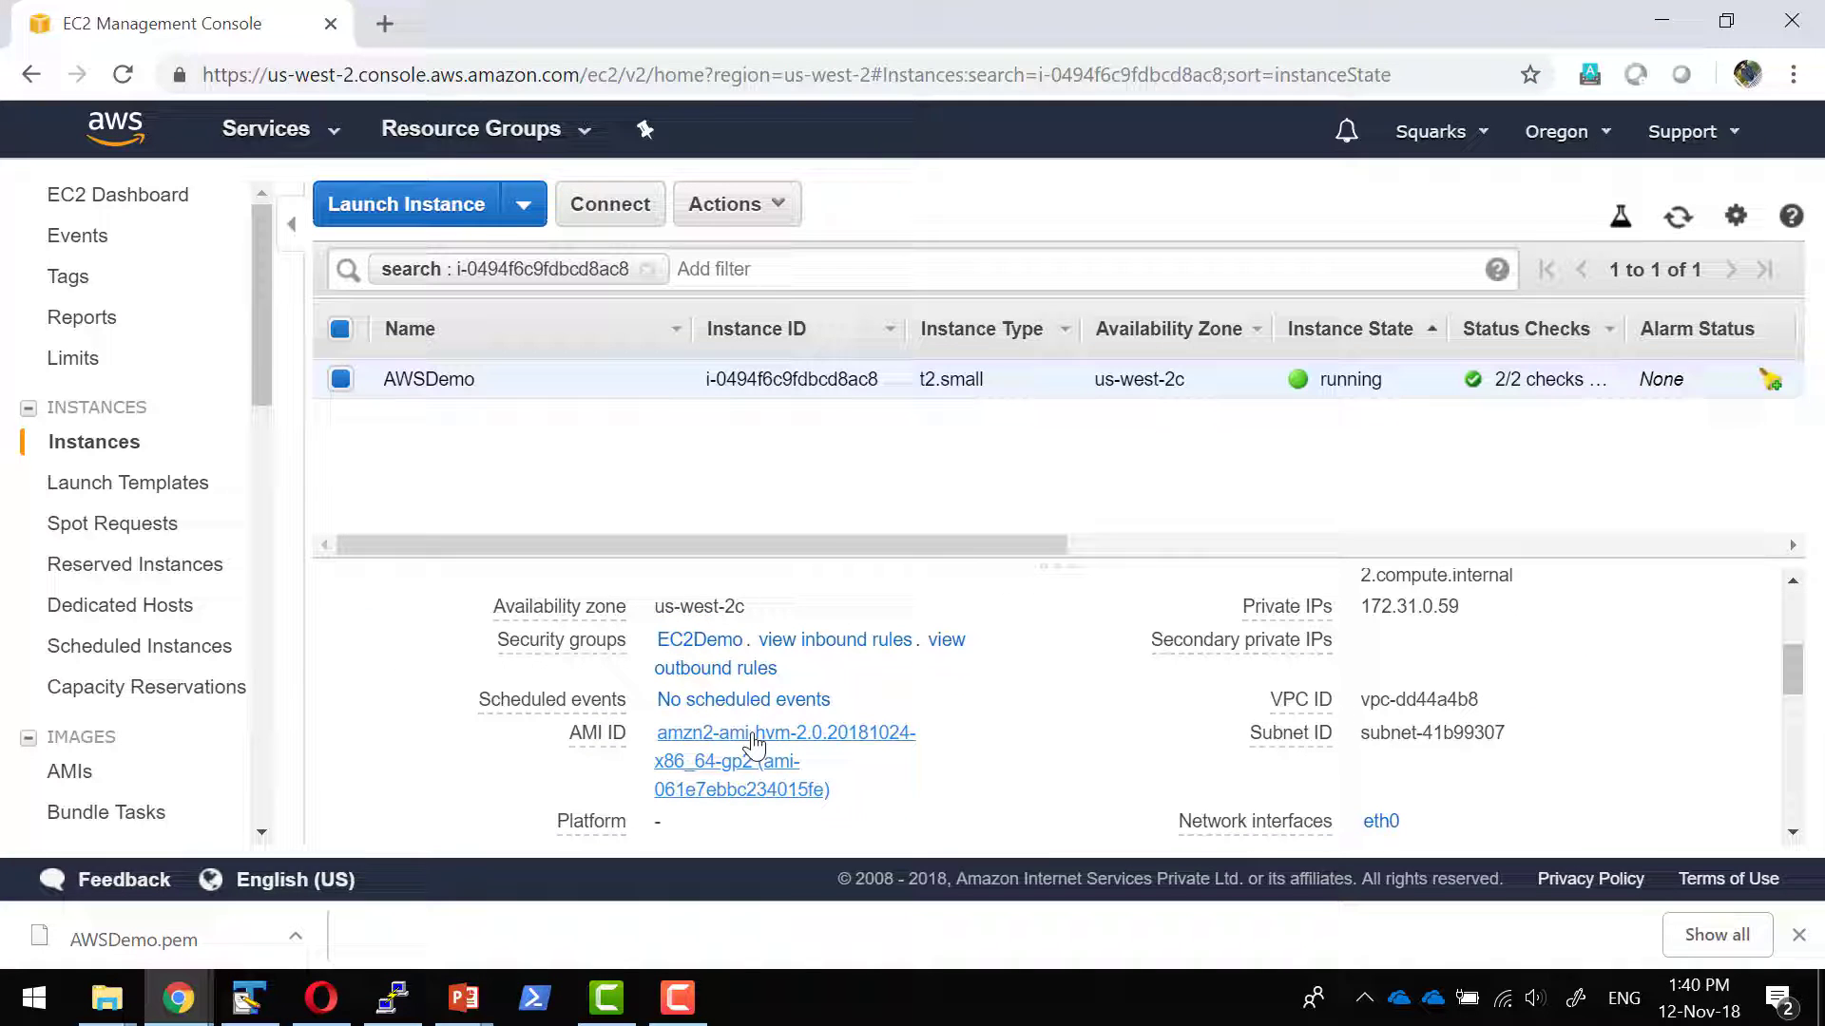
{"action": "left_click", "coordinate": [700, 640]}
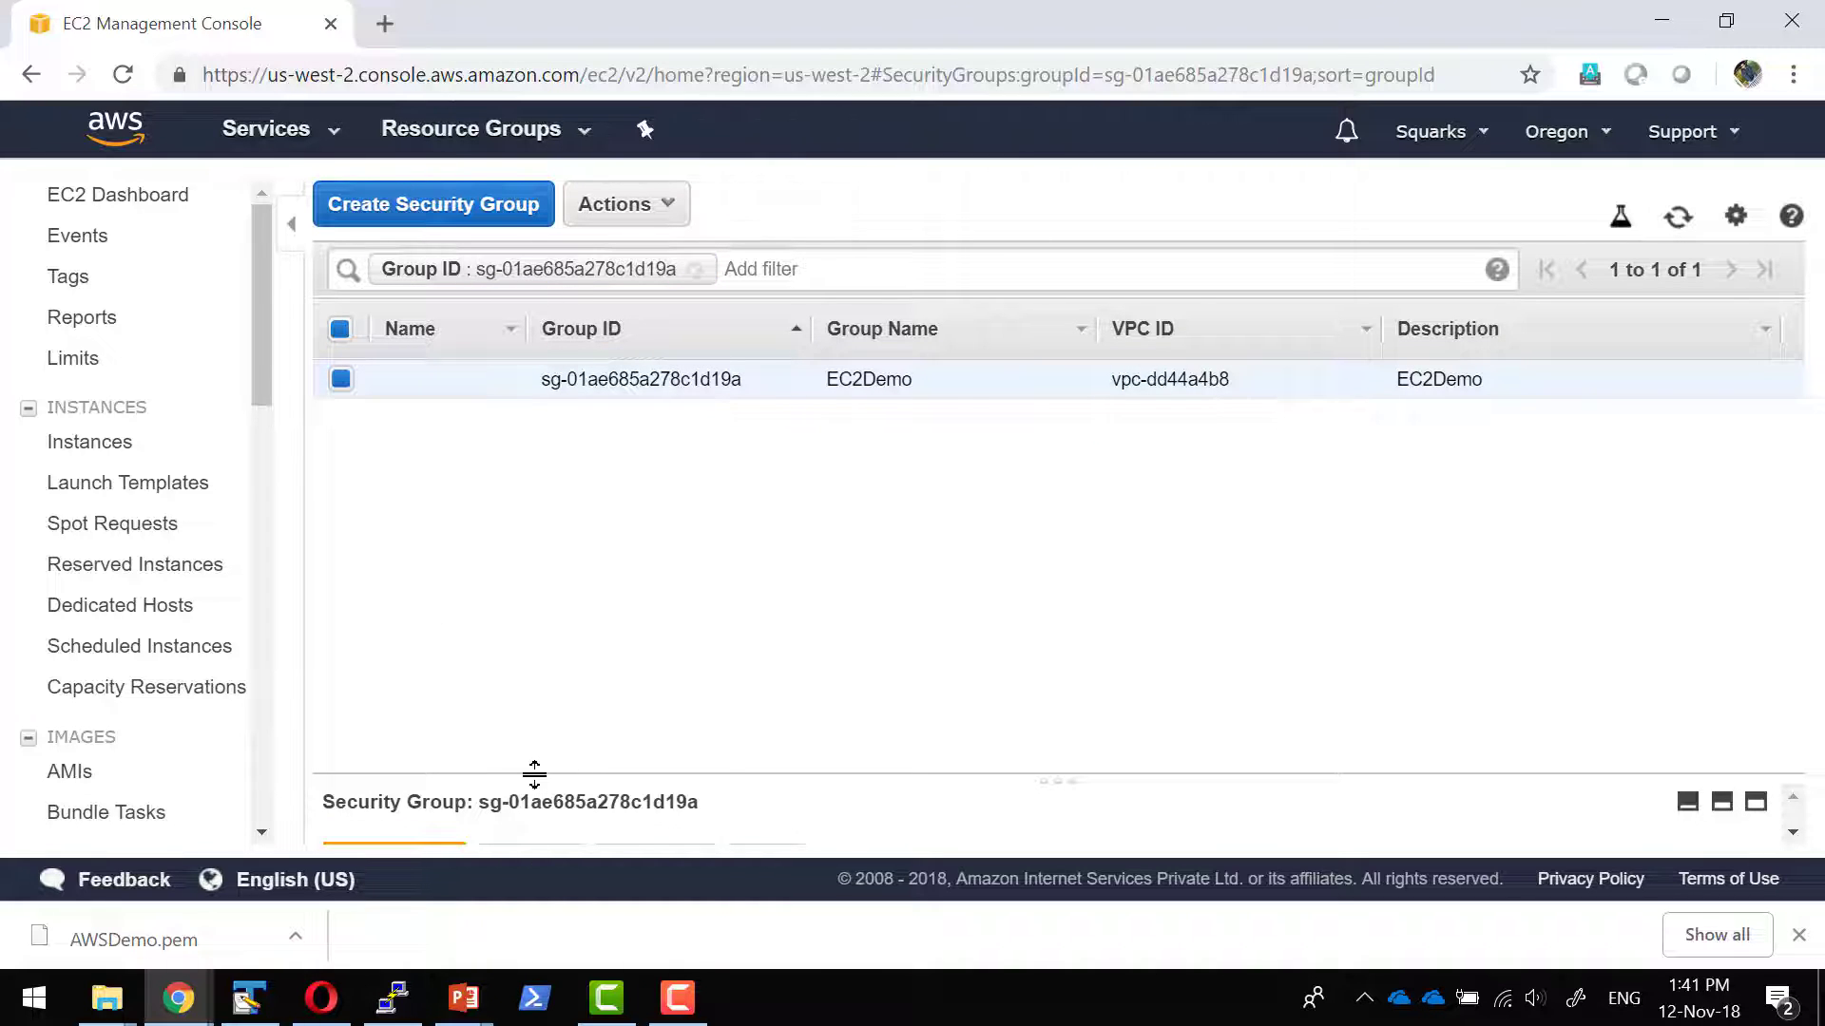
{"action": "left_click_drag", "start_coordinate": [524, 776], "coordinate": [526, 420]}
{"action": "left_click", "coordinate": [527, 518]}
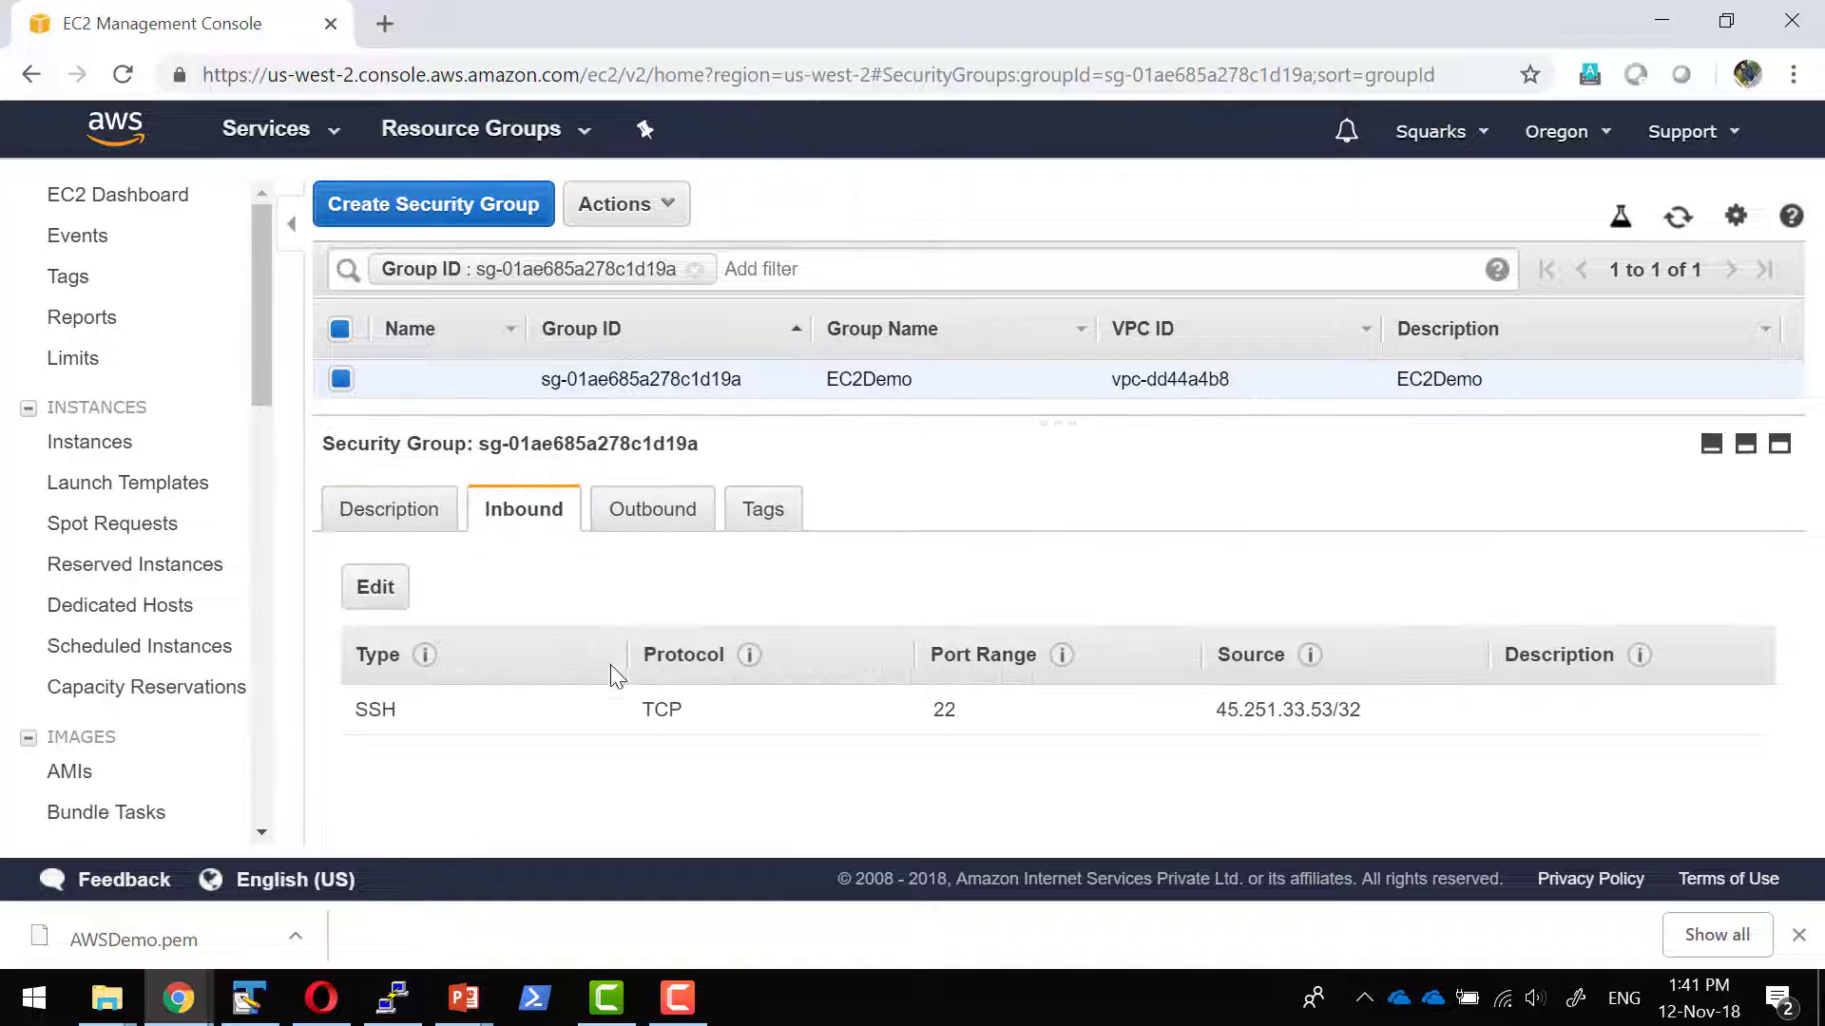
Add an inbound HTTP rule for port 80 with source 0.0.0.0/0, ::/0 to the EC2Demo group and save it.
{"action": "left_click", "coordinate": [372, 582]}
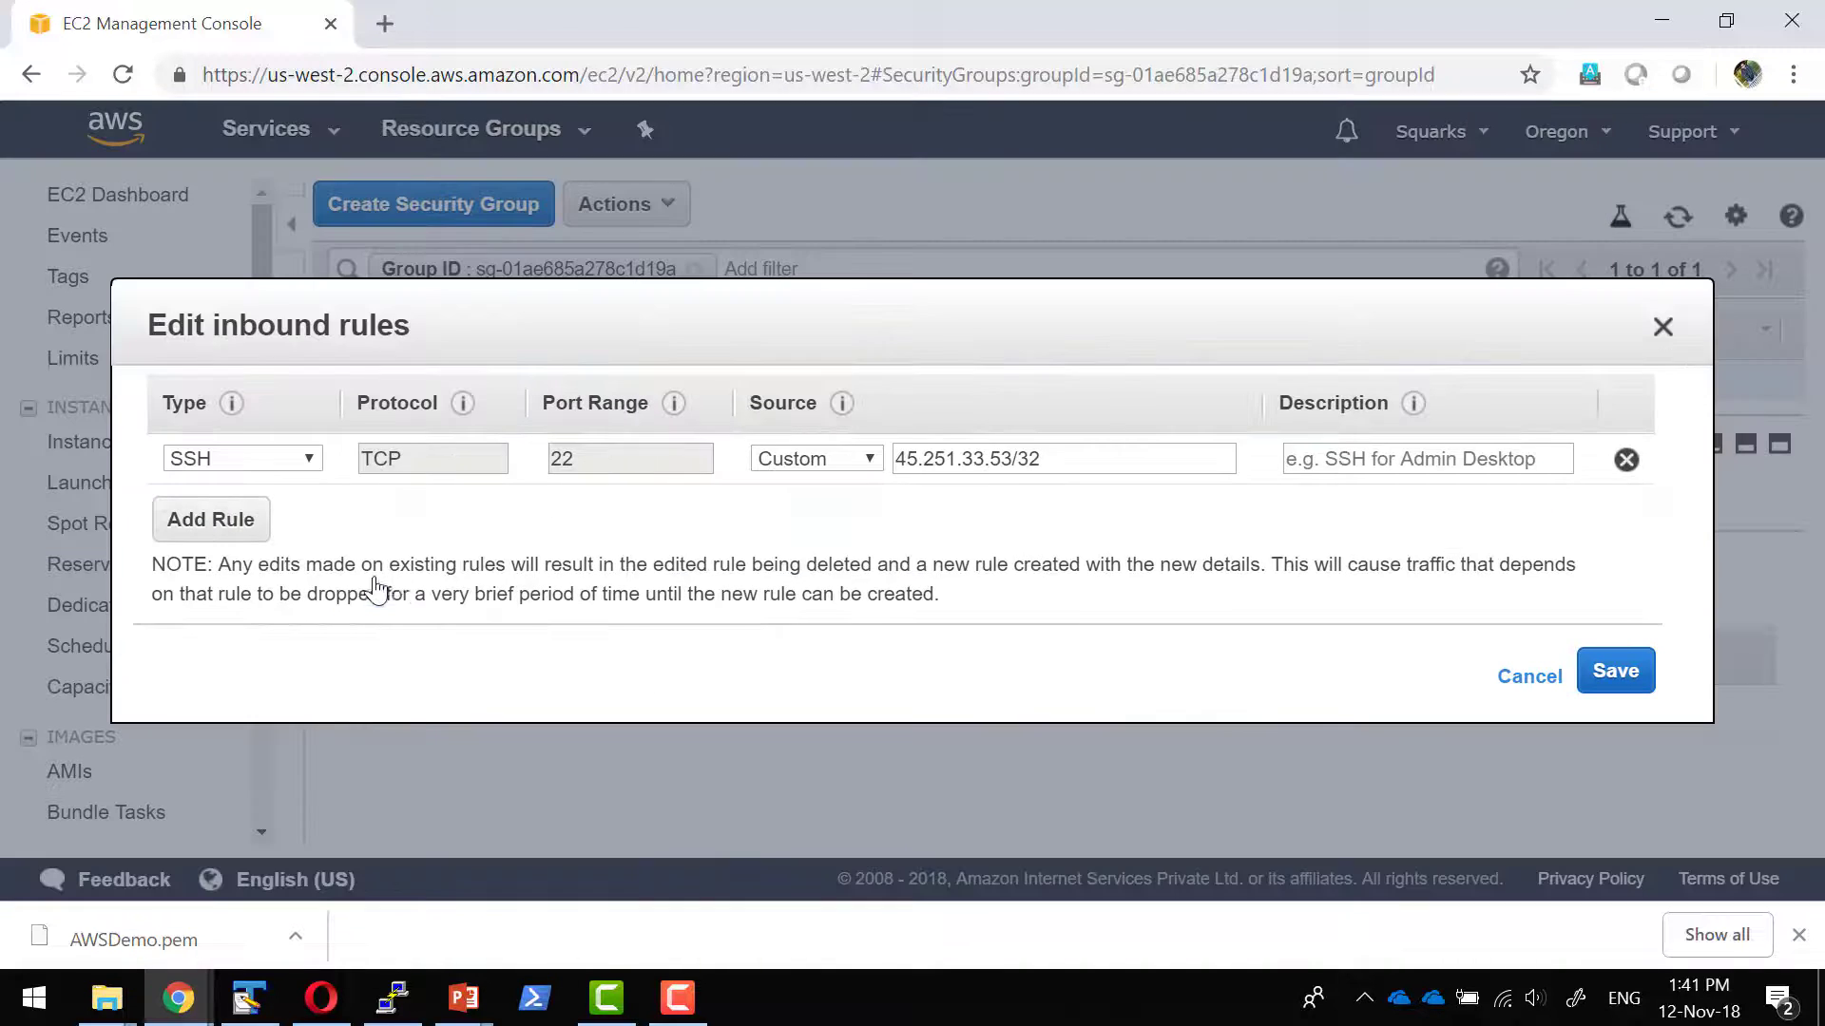
{"action": "left_click", "coordinate": [262, 522]}
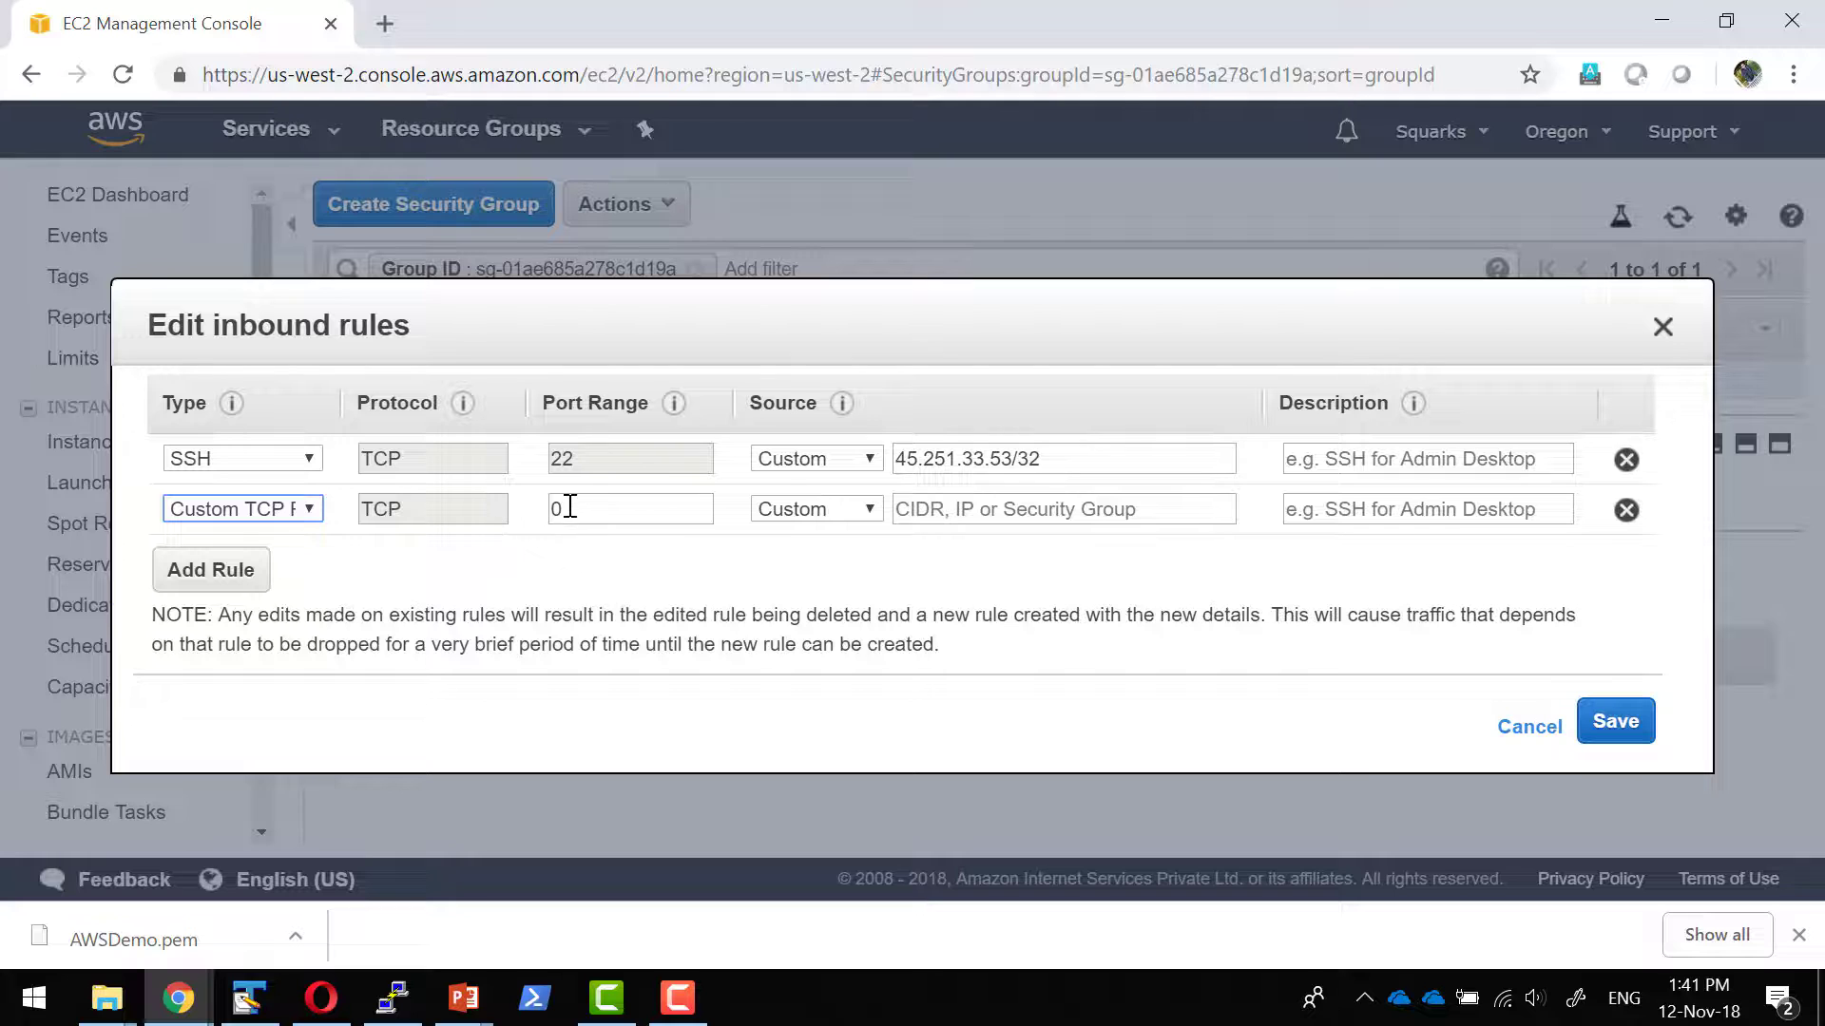
{"action": "left_click", "coordinate": [242, 509]}
{"action": "left_click", "coordinate": [232, 355]}
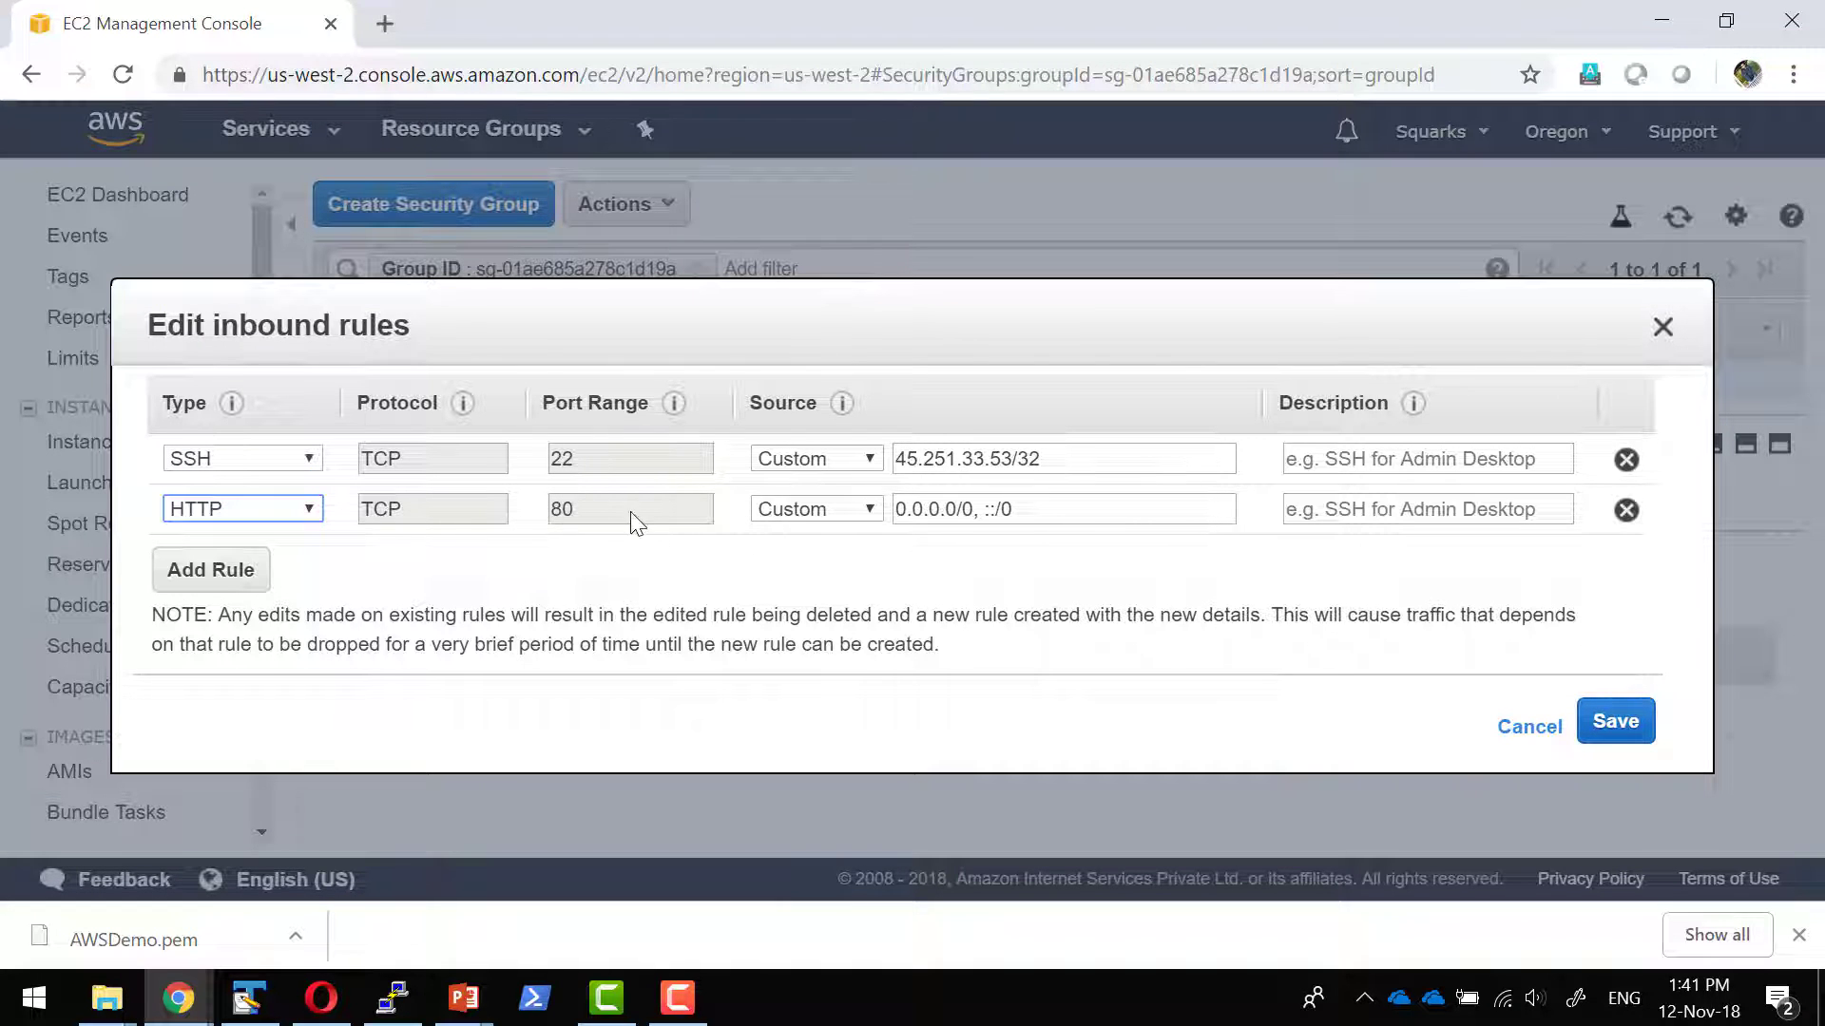
{"action": "left_click", "coordinate": [1618, 730]}
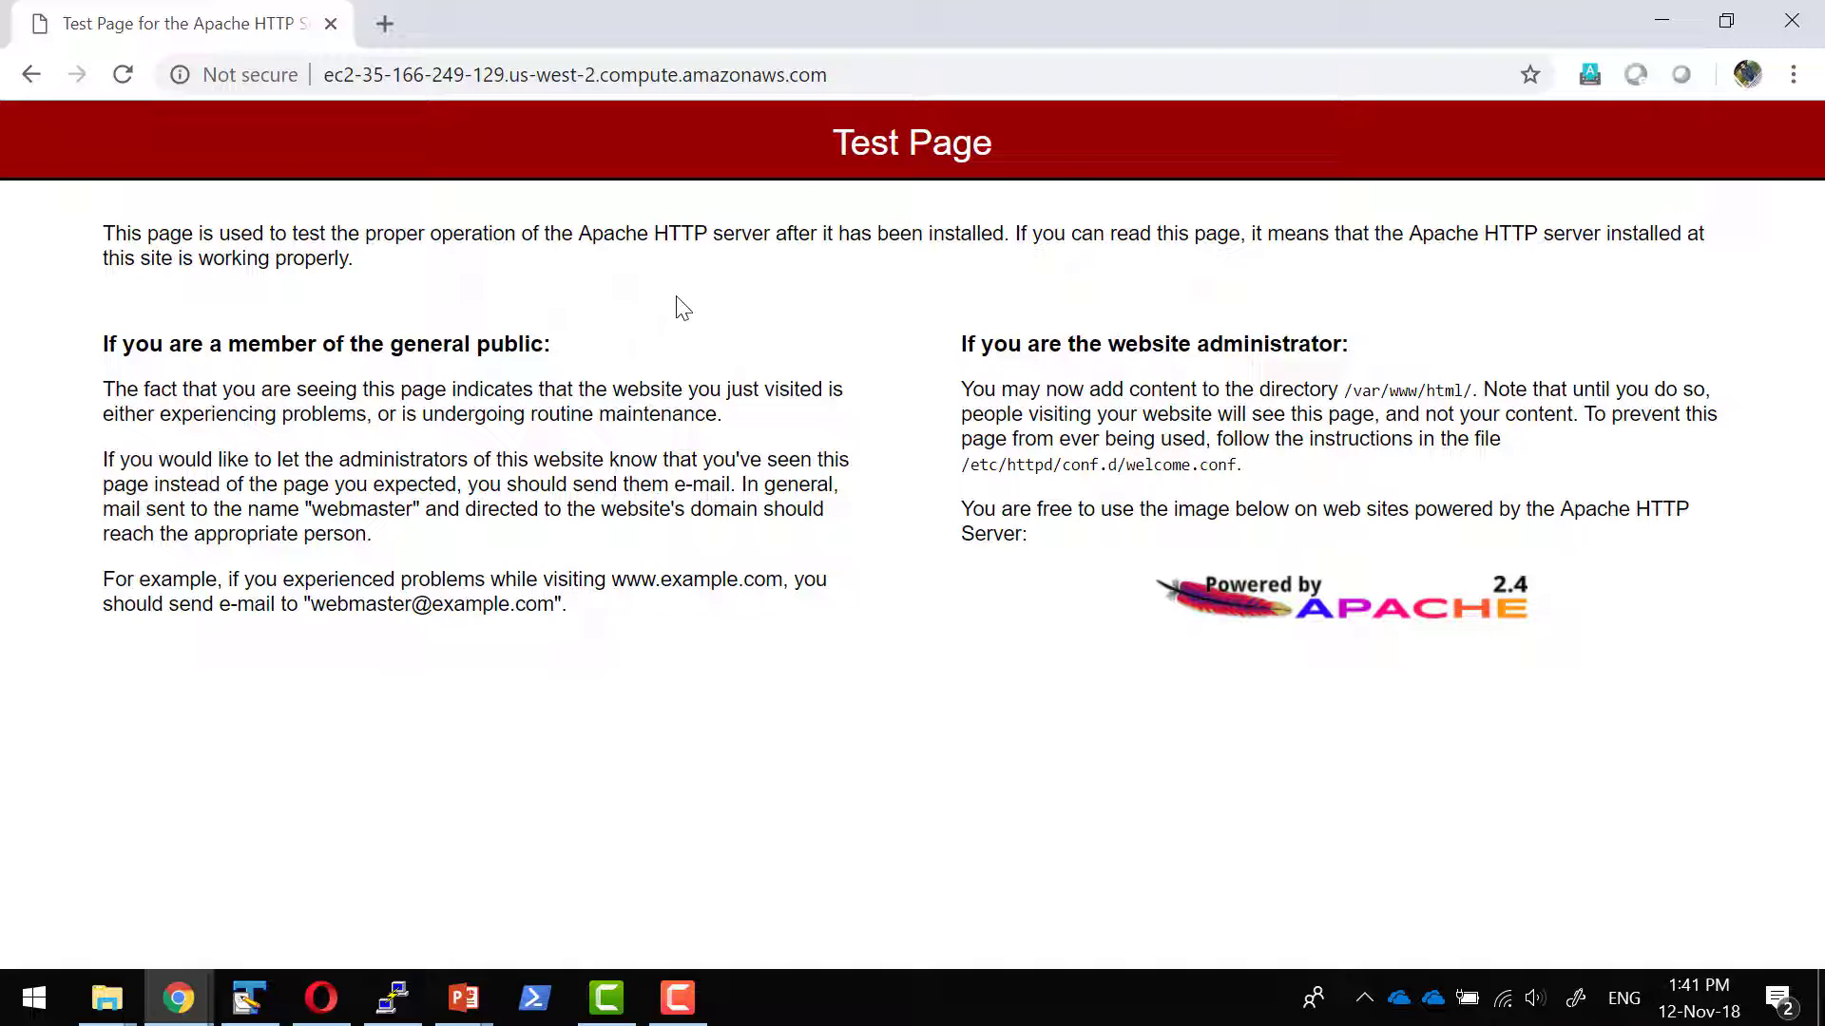
Switch to the PuTTY terminal, change to the /var/www/html directory and list its contents.
{"action": "left_click", "coordinate": [391, 997]}
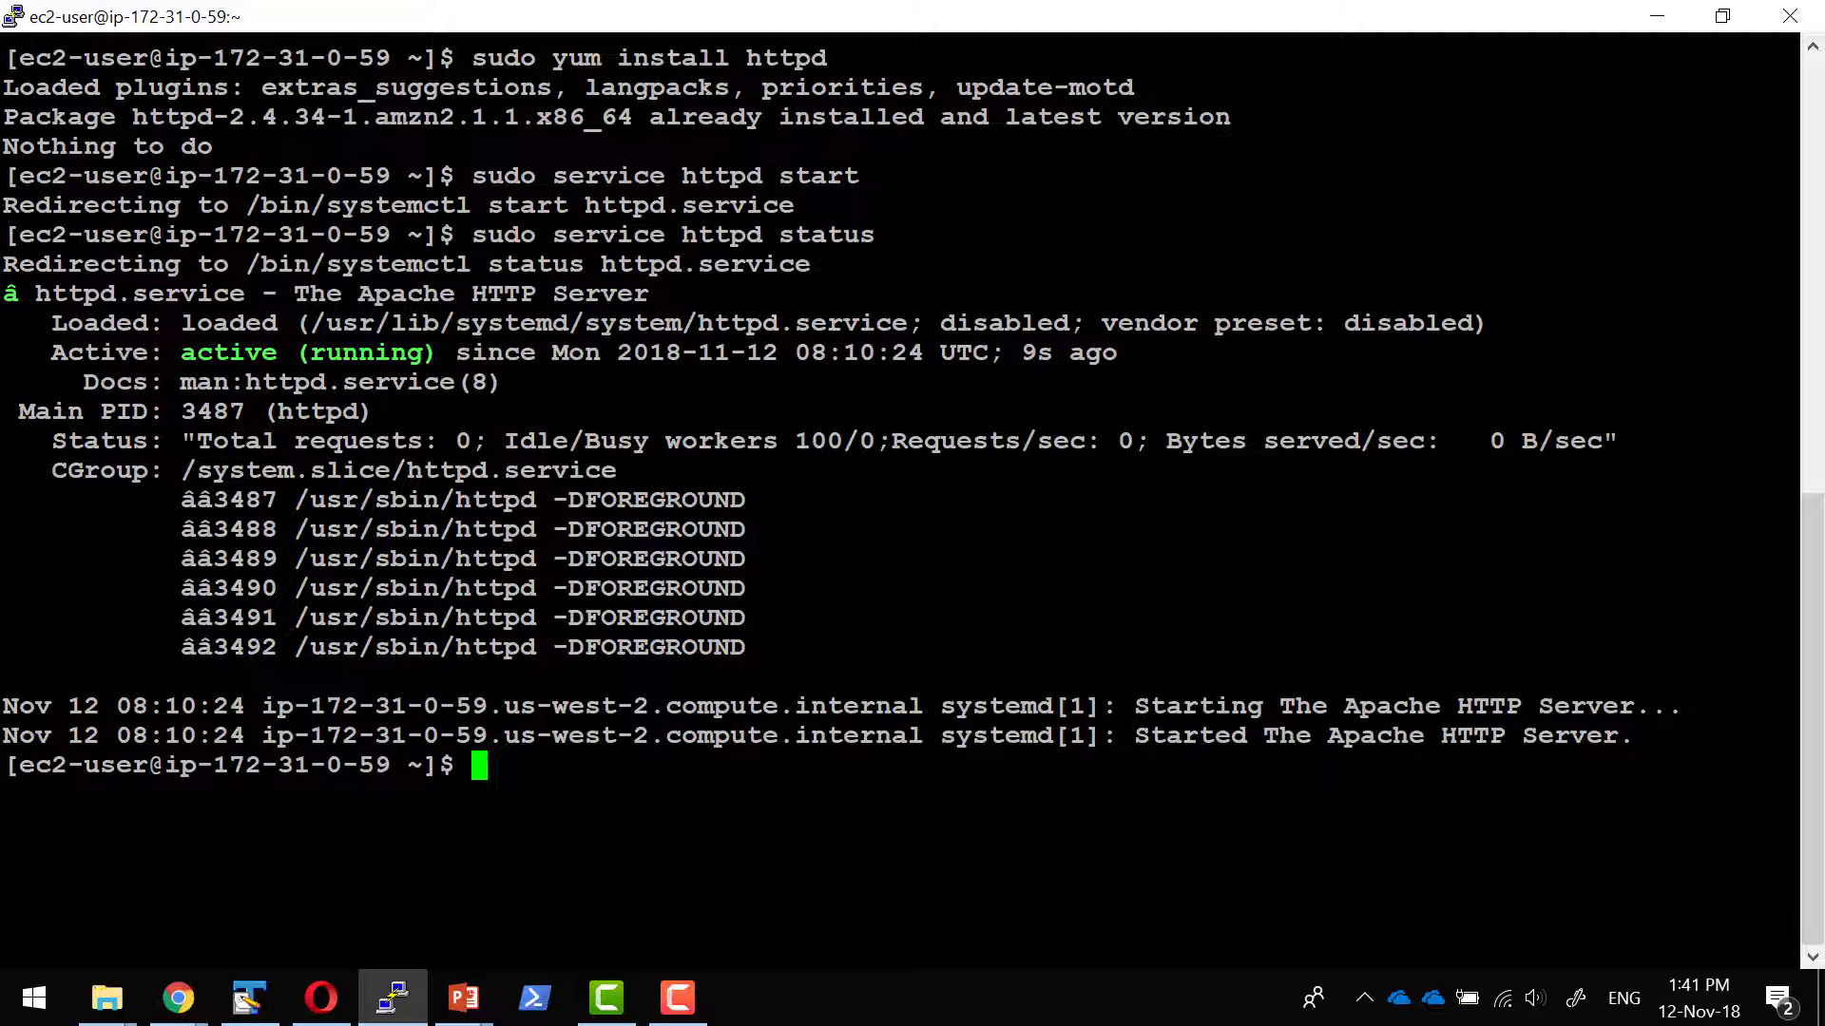
{"action": "type", "text": "cd"}
{"action": "type", "text": "/var/www/html"}
{"action": "key", "text": "Return"}
{"action": "type", "text": "ls"}
{"action": "key", "text": "Return"}
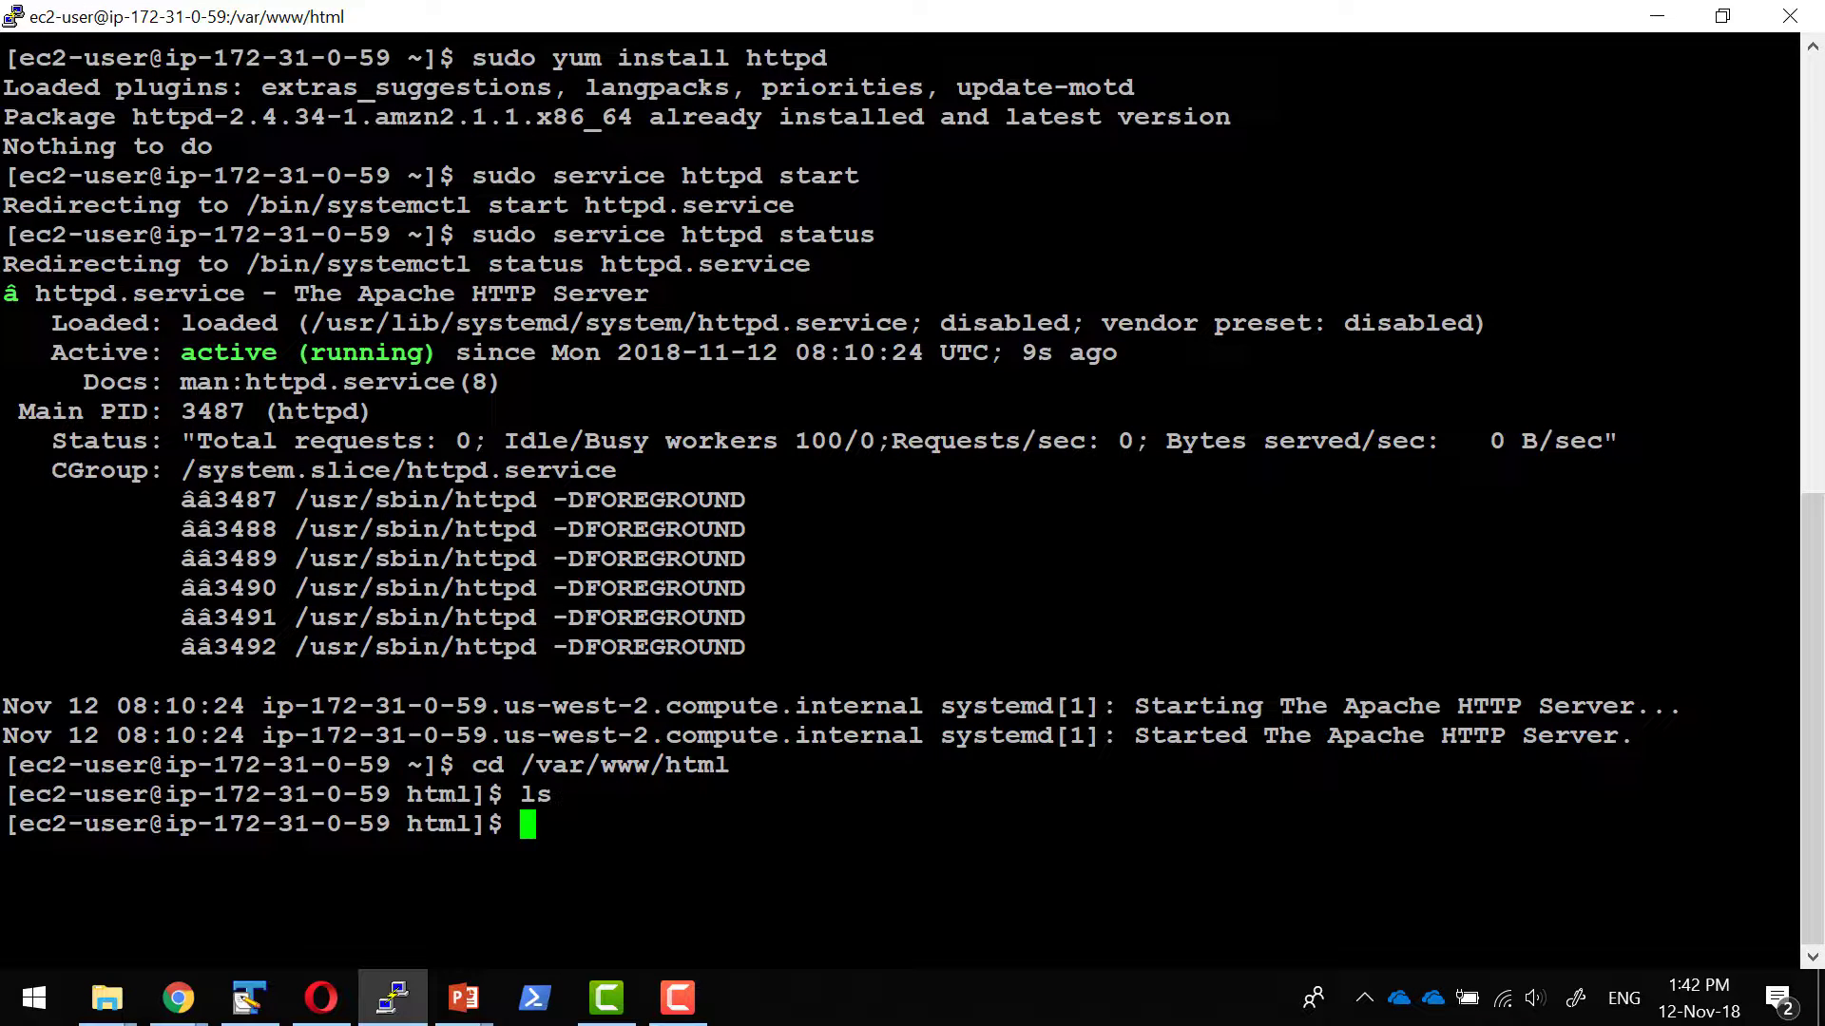
Try to create index.php with vi without sudo, pasting in the Host Name Verification page code.
{"action": "key", "text": "alt+Tab"}
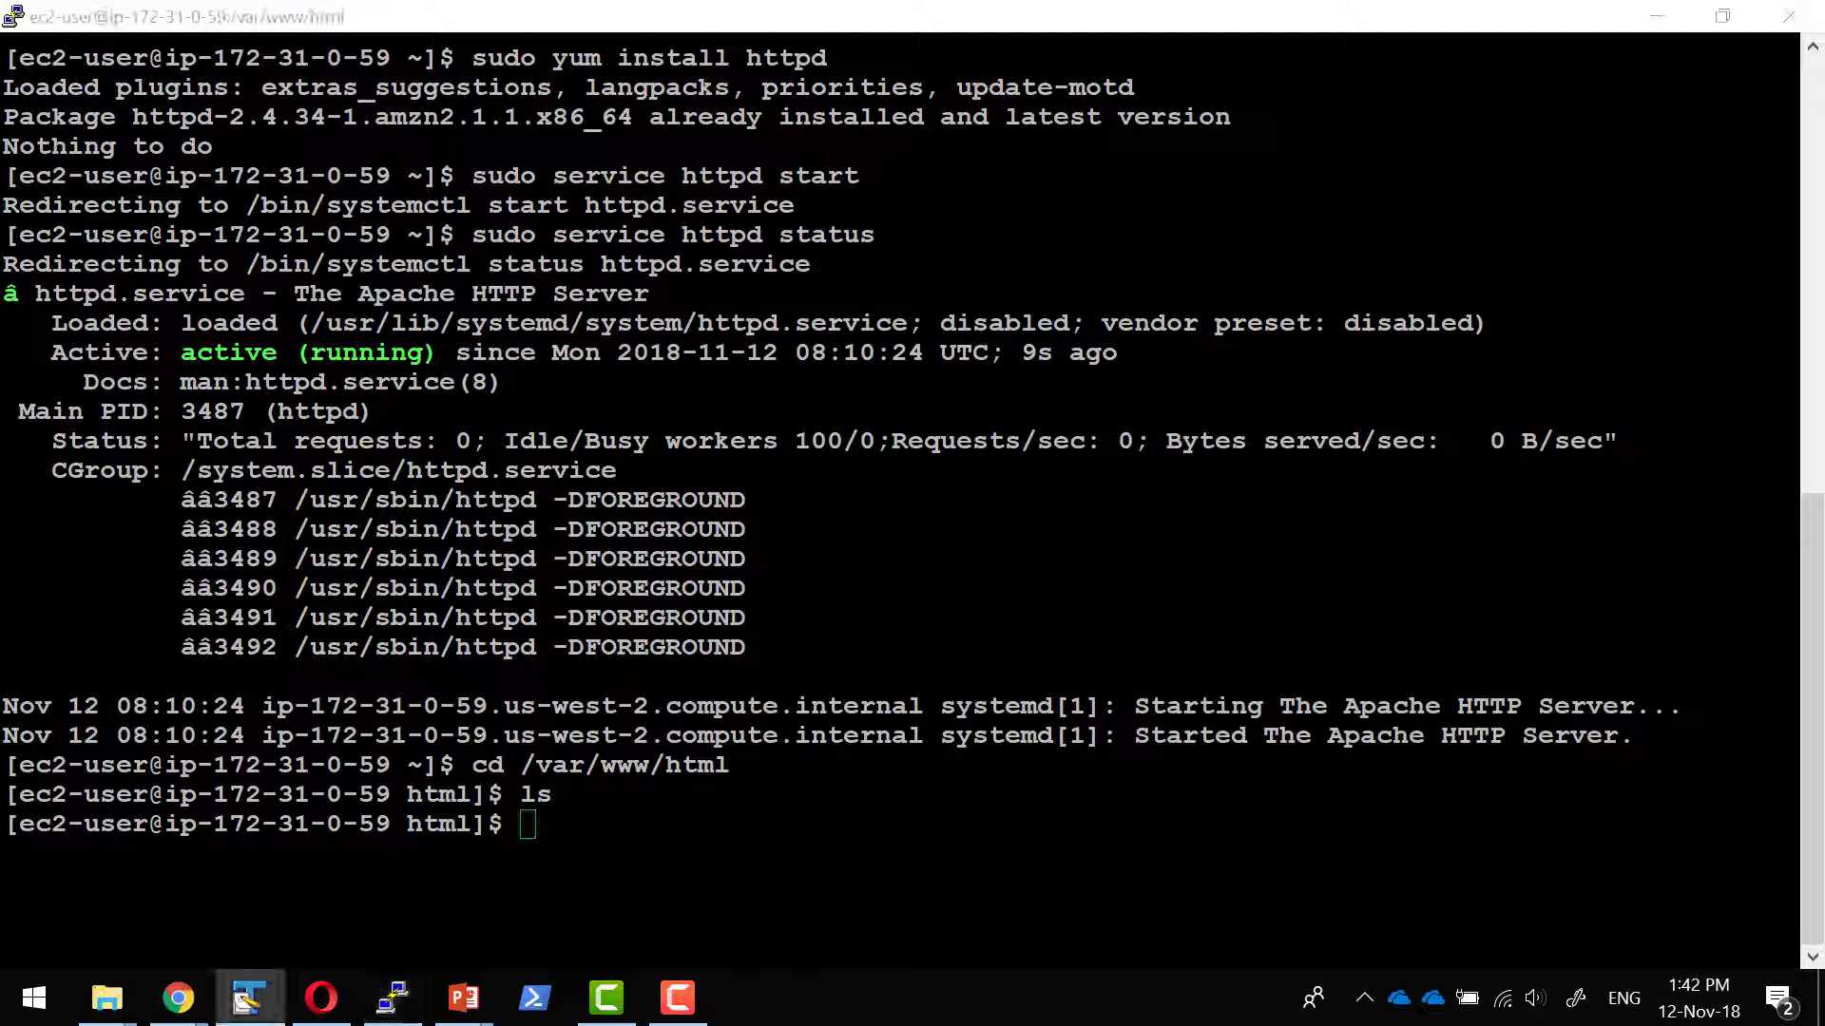
{"action": "key", "text": "alt+Tab"}
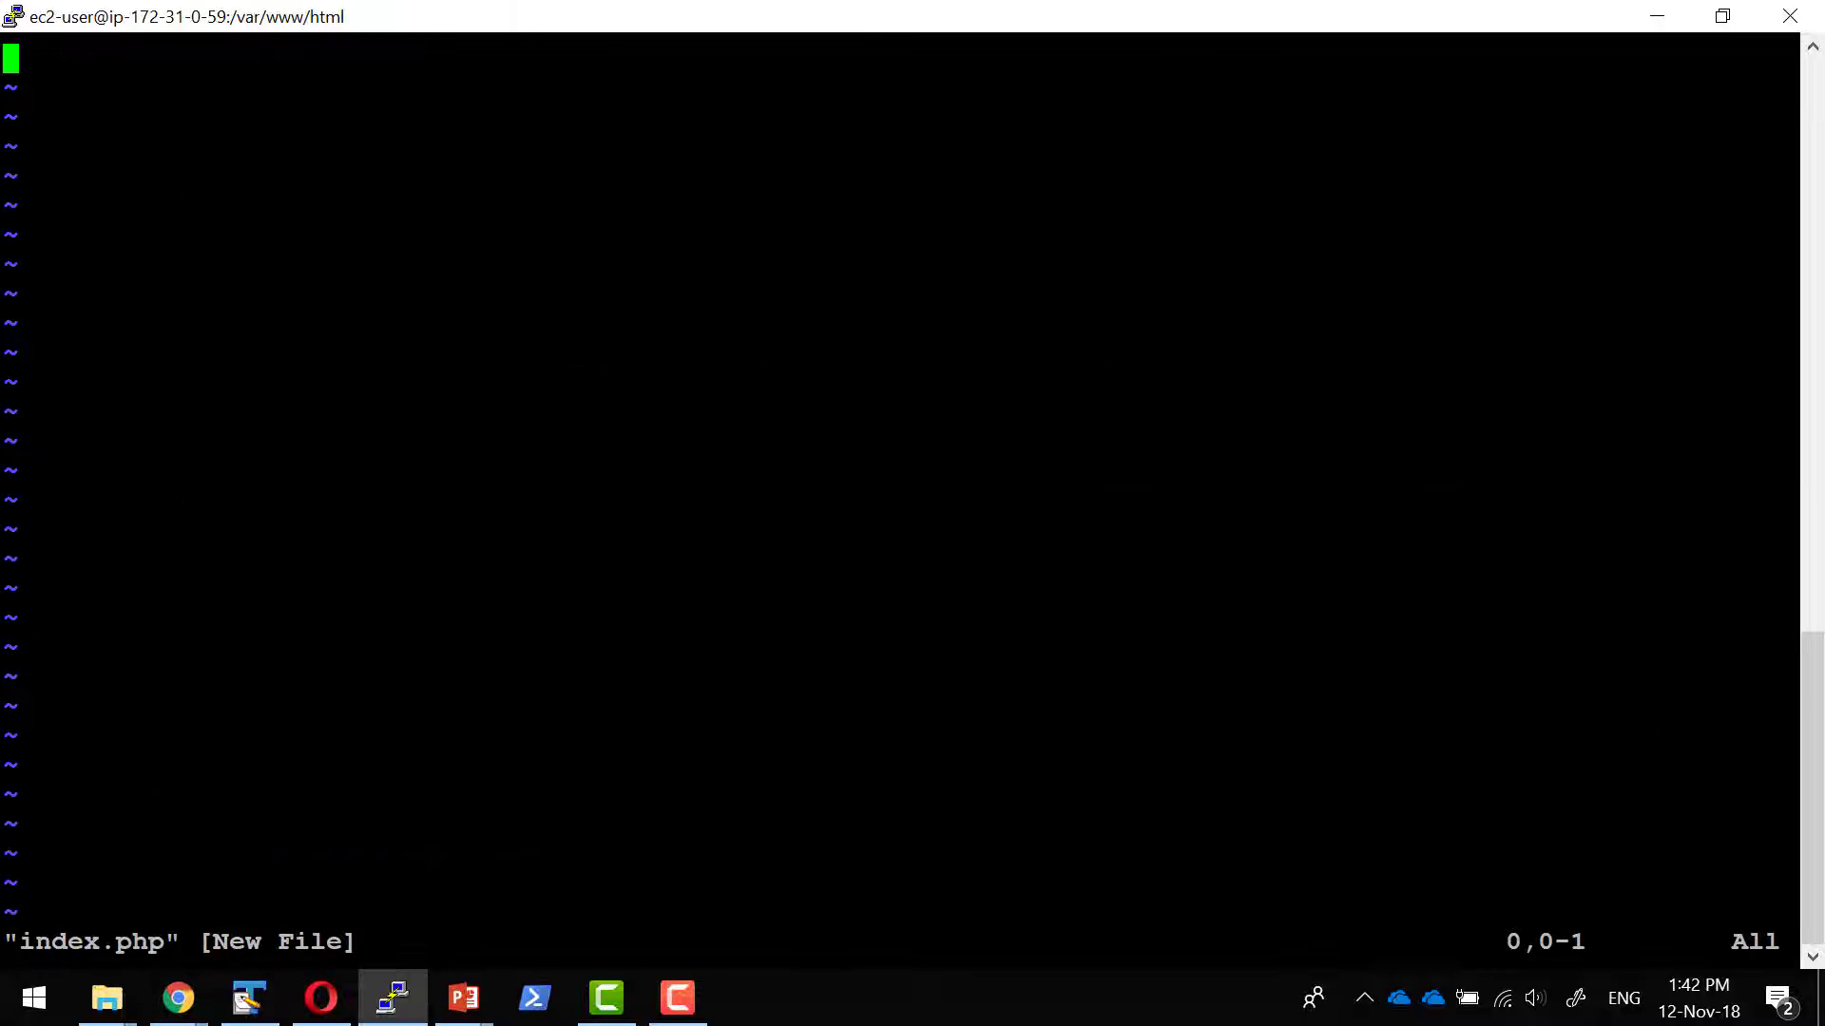
{"action": "key", "text": "i"}
{"action": "key", "text": "shift+Insert"}
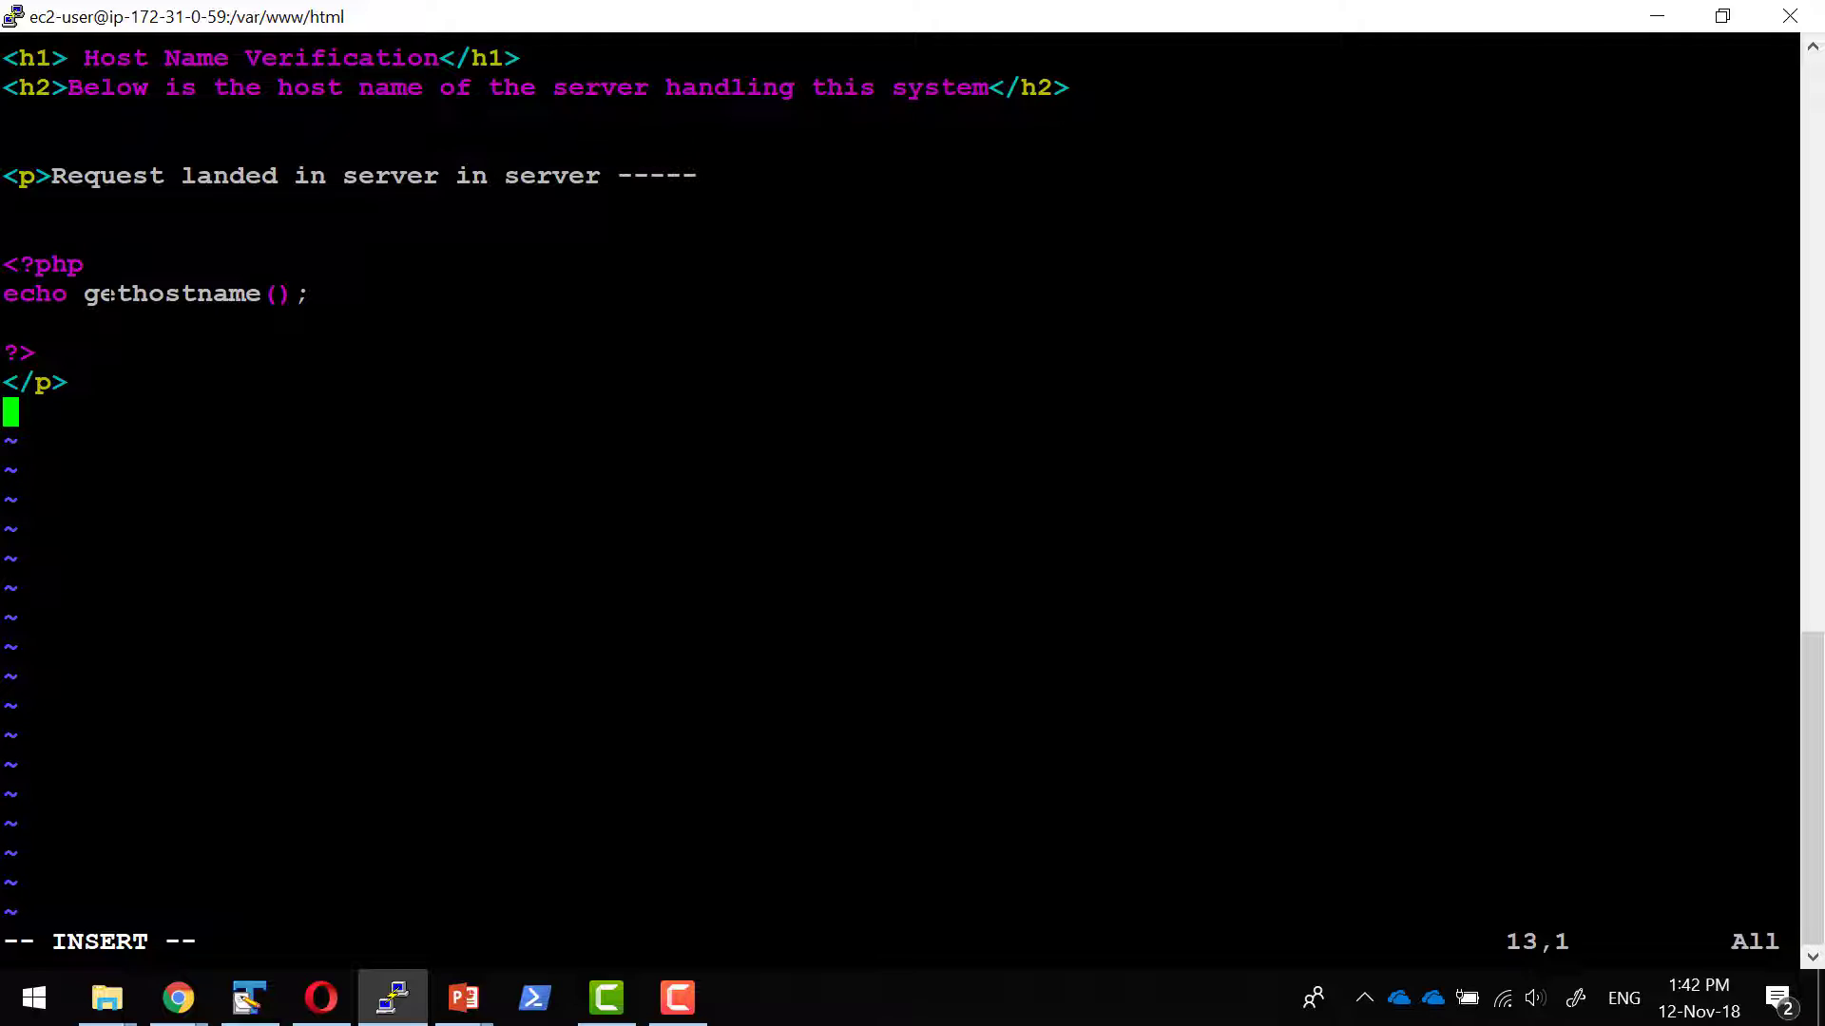
{"action": "key", "text": "Escape"}
{"action": "type", "text": ":w"}
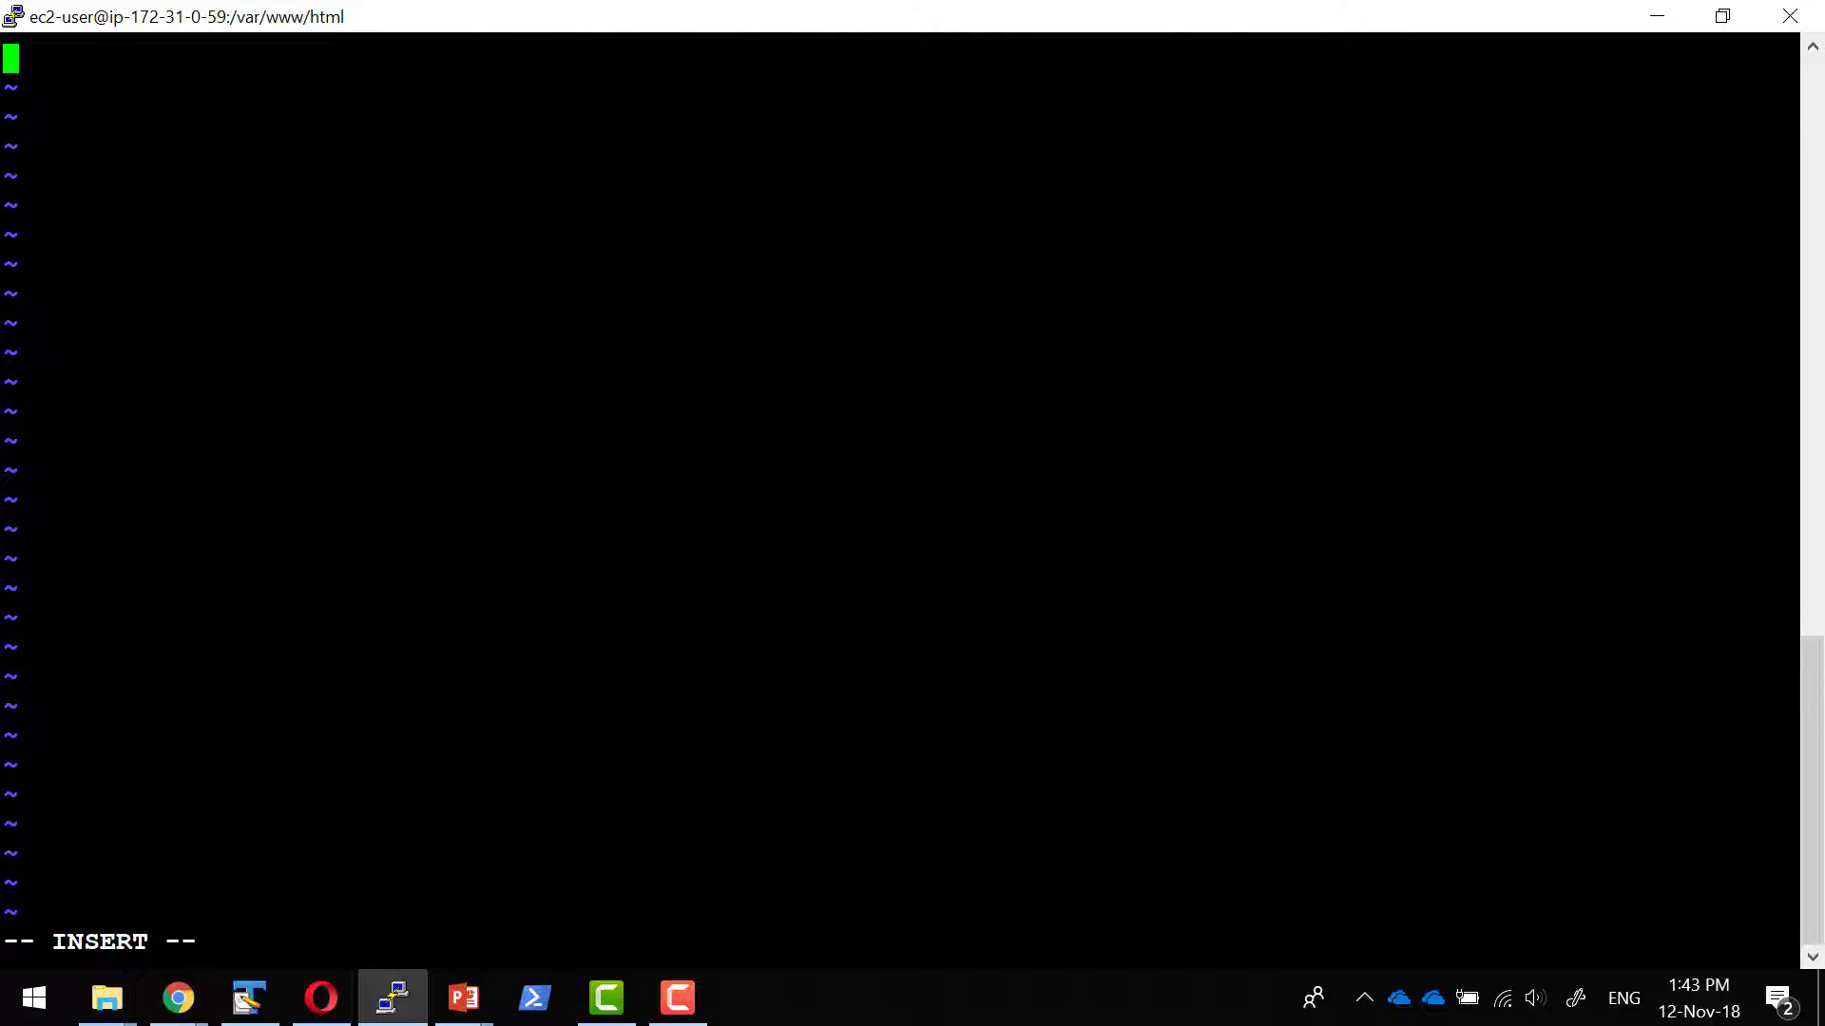
Paste the Host Name Verification page with the PHP gethostname() call into index.php opened with sudo vi, then save and quit.
{"action": "key", "text": "shift+Insert"}
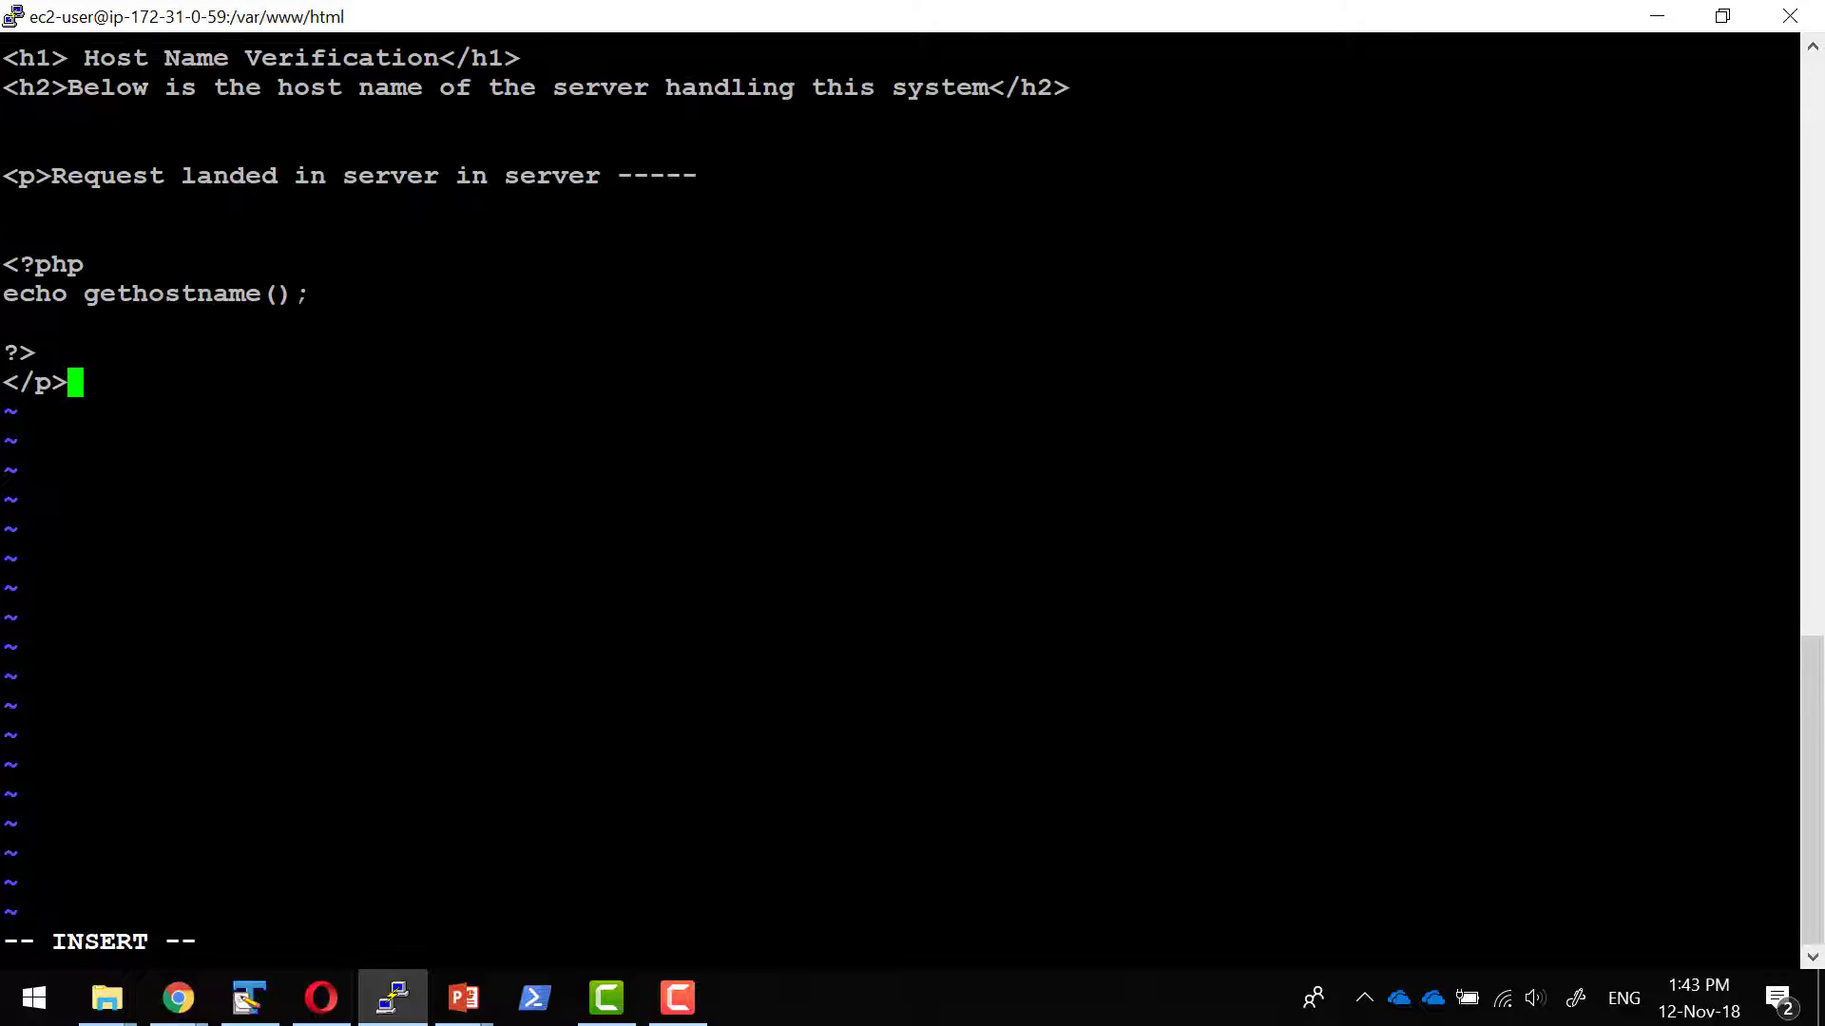
{"action": "key", "text": "Escape"}
{"action": "type", "text": ":wq"}
{"action": "key", "text": "Return"}
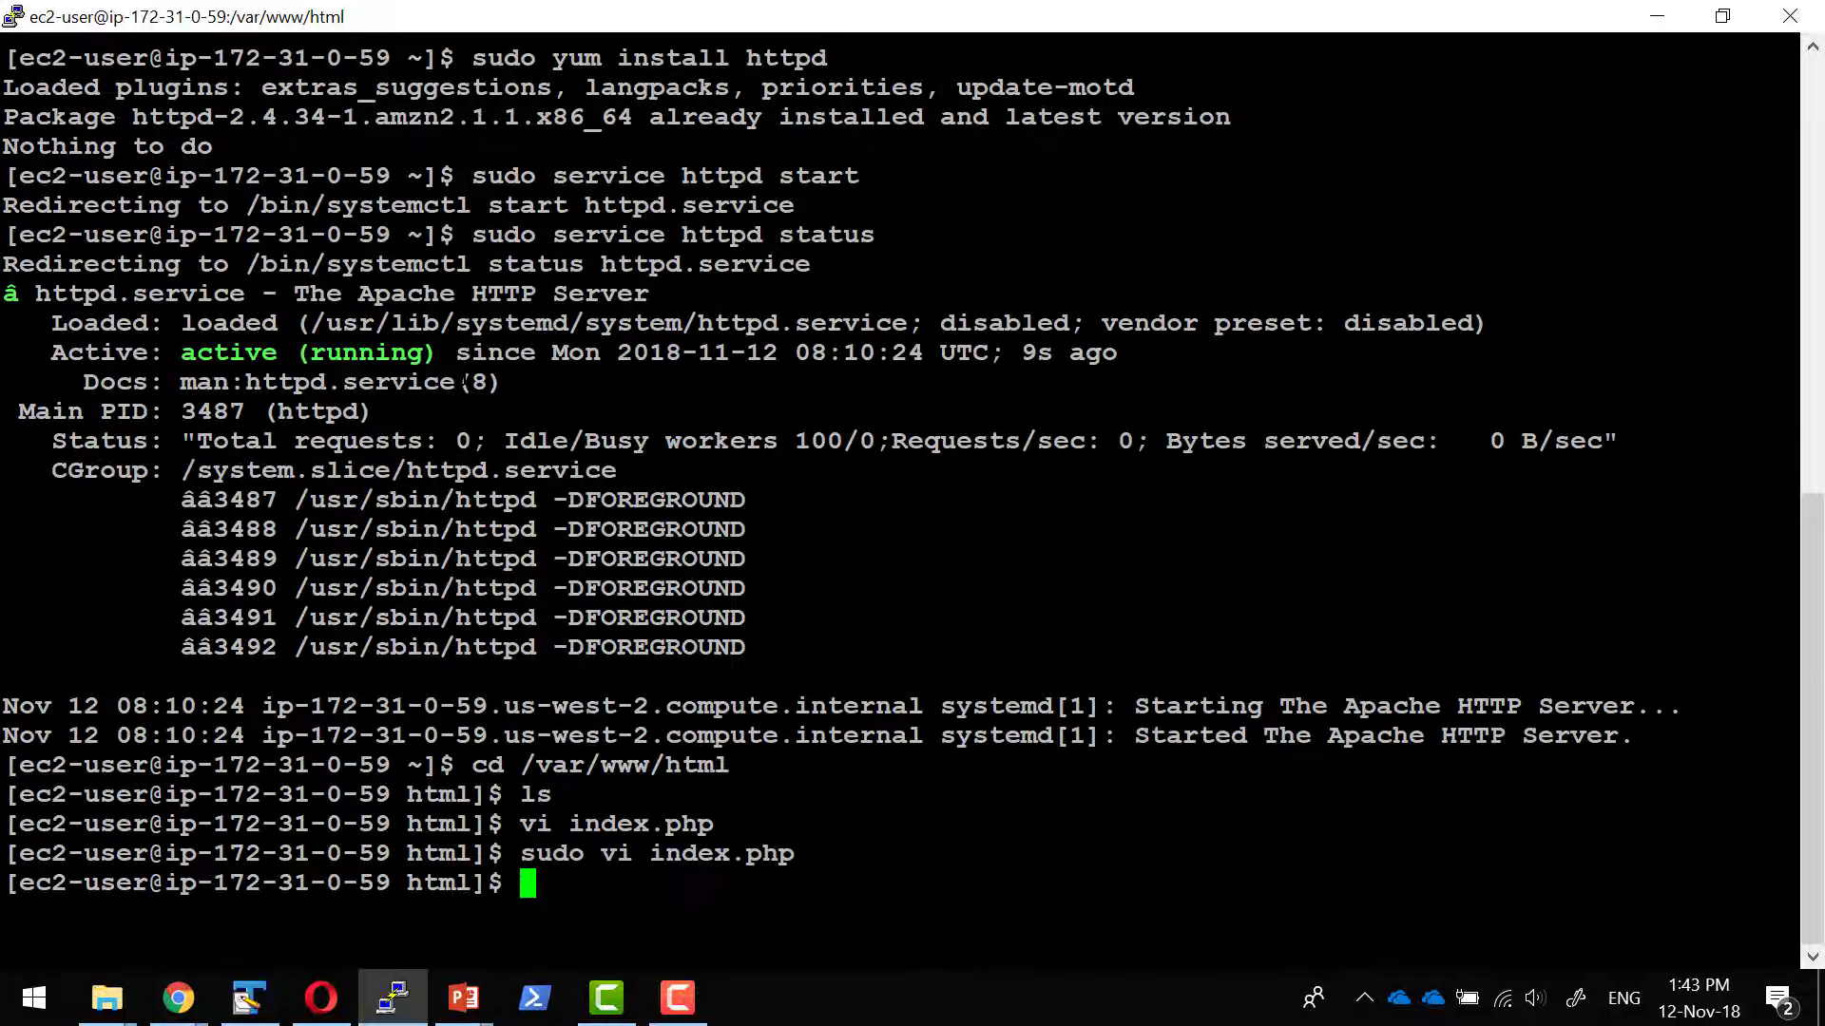
Clear the terminal and print the contents of index.php with cat.
{"action": "type", "text": "clear"}
{"action": "key", "text": "Return"}
{"action": "type", "text": "ct"}
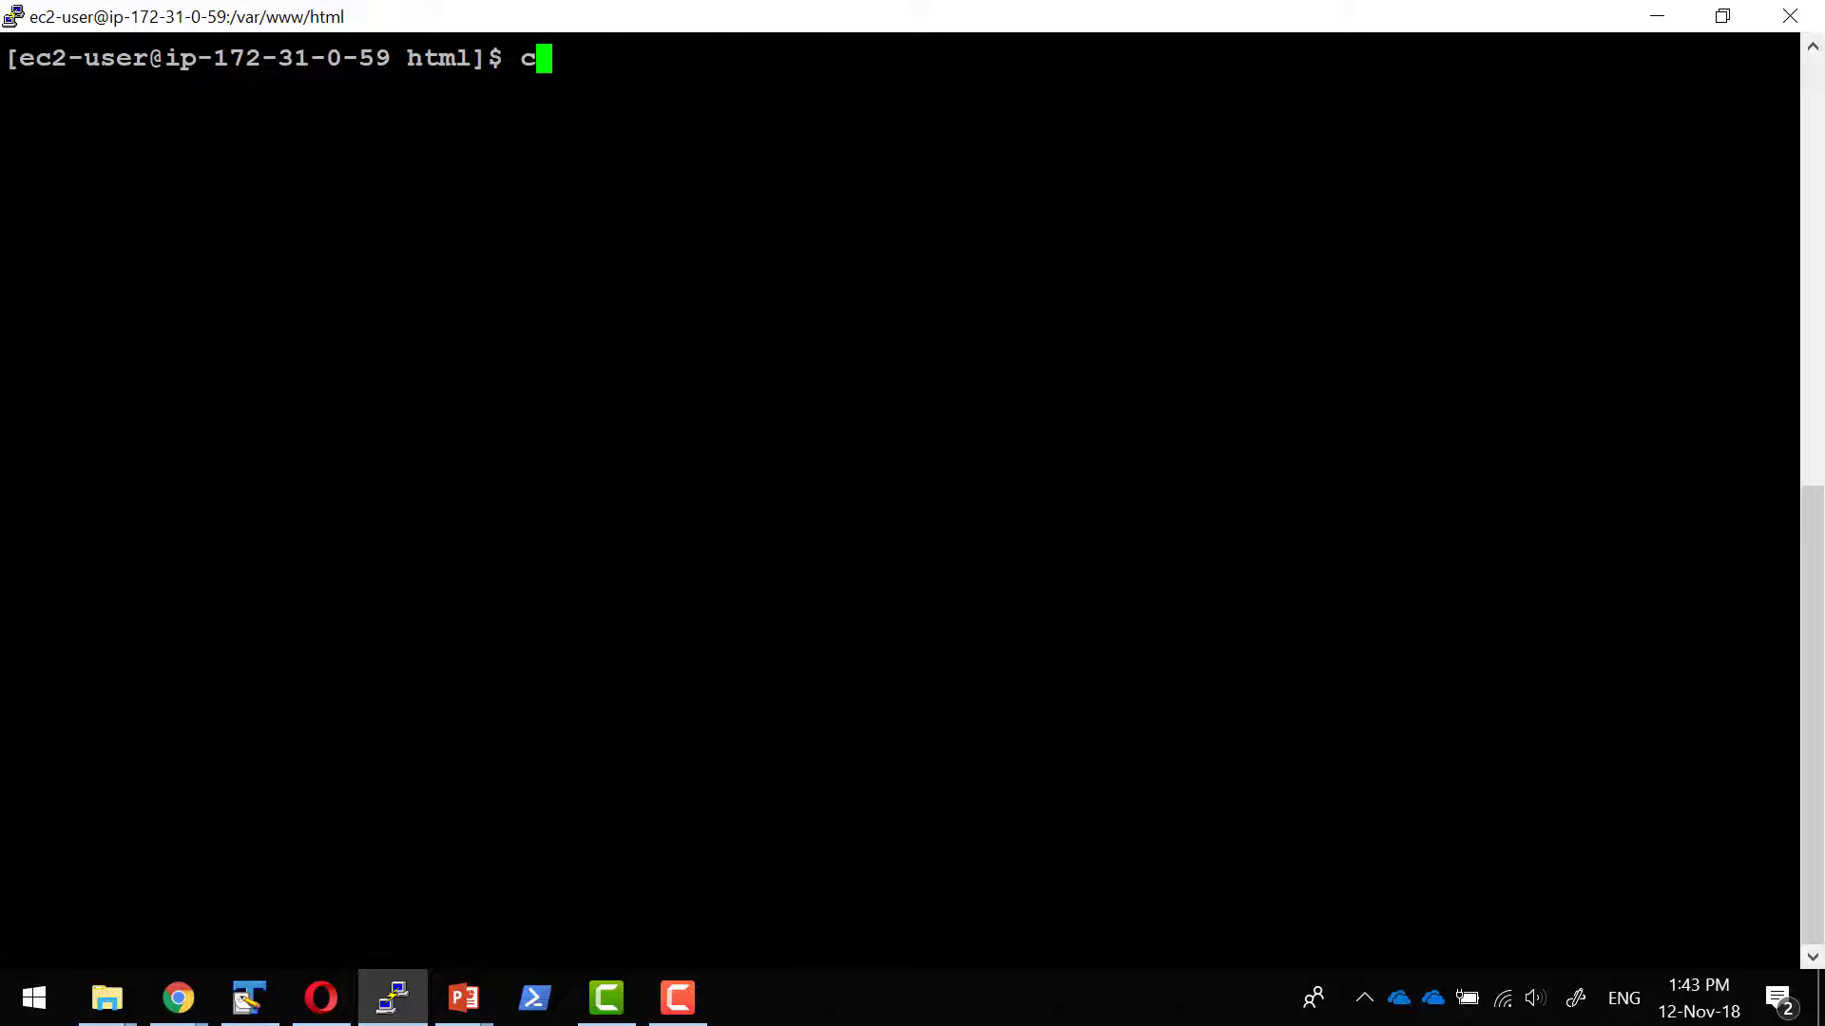
{"action": "type", "text": "ind"}
{"action": "key", "text": "Tab"}
{"action": "key", "text": "Return"}
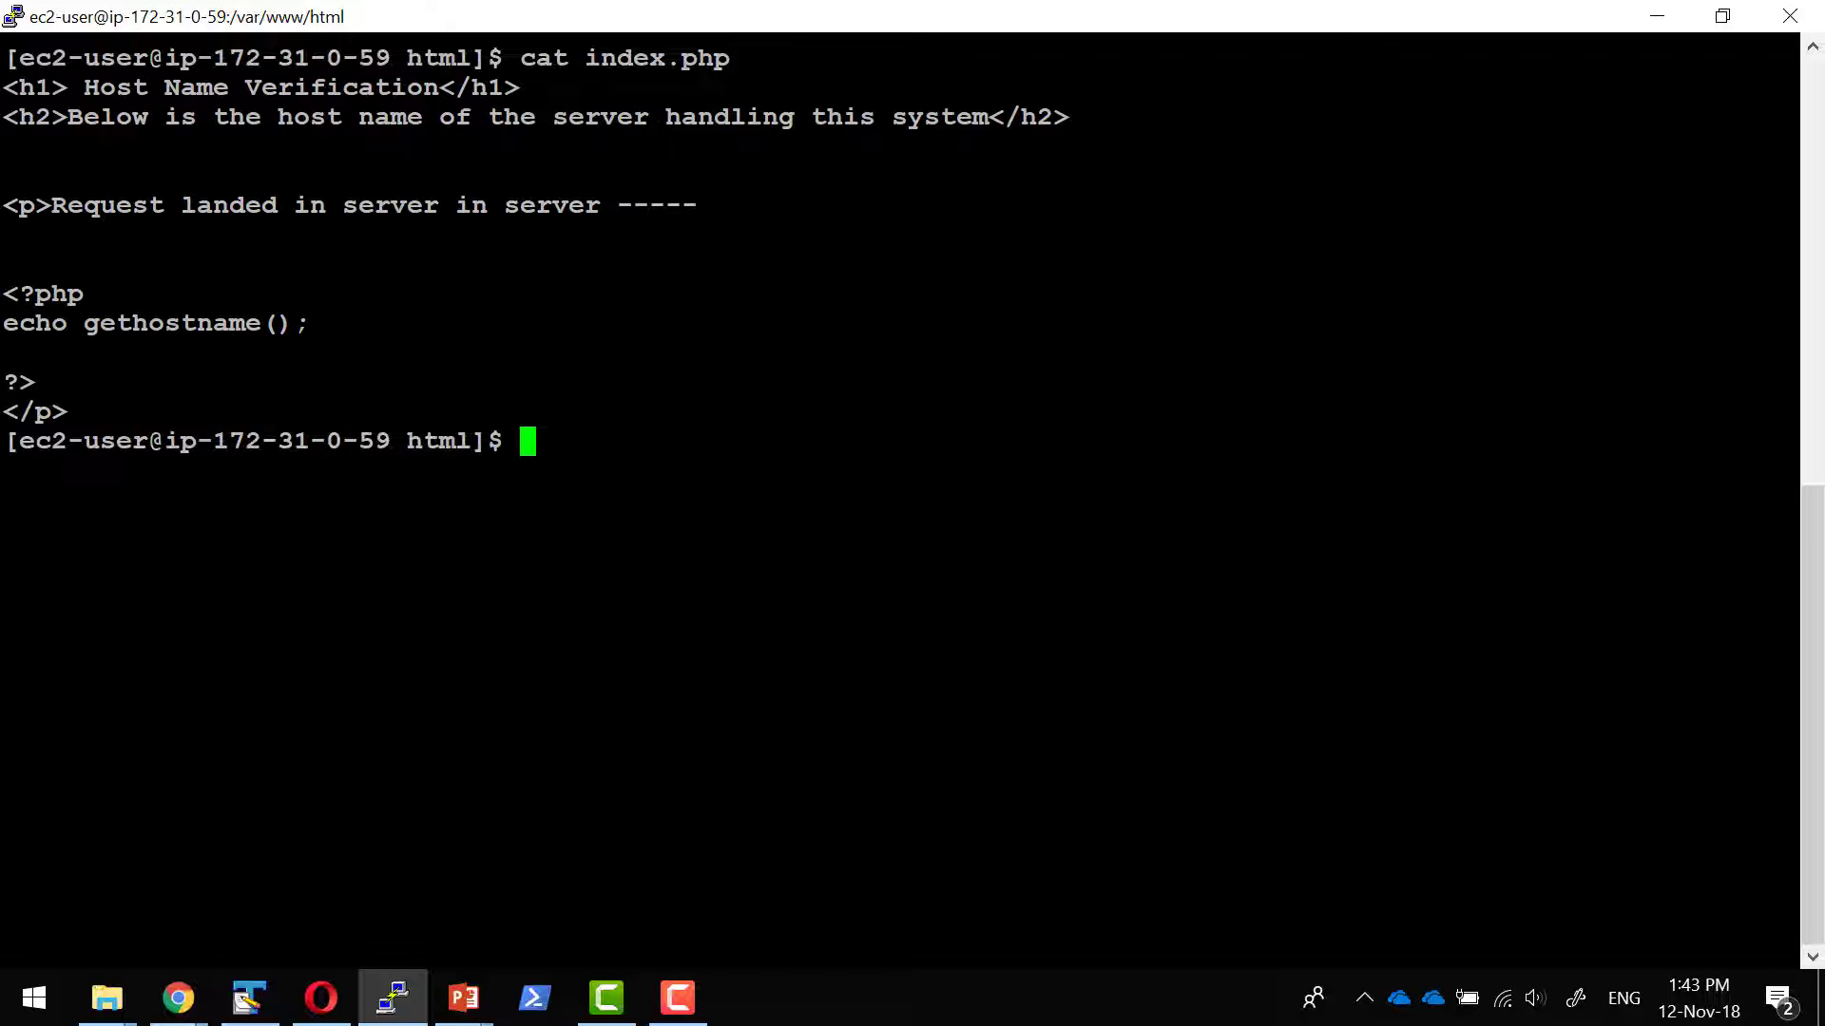
Switch to the Apache test page in Chrome and load /index.php on the instance's public DNS.
{"action": "mouse_move", "coordinate": [178, 998]}
{"action": "left_click", "coordinate": [504, 884]}
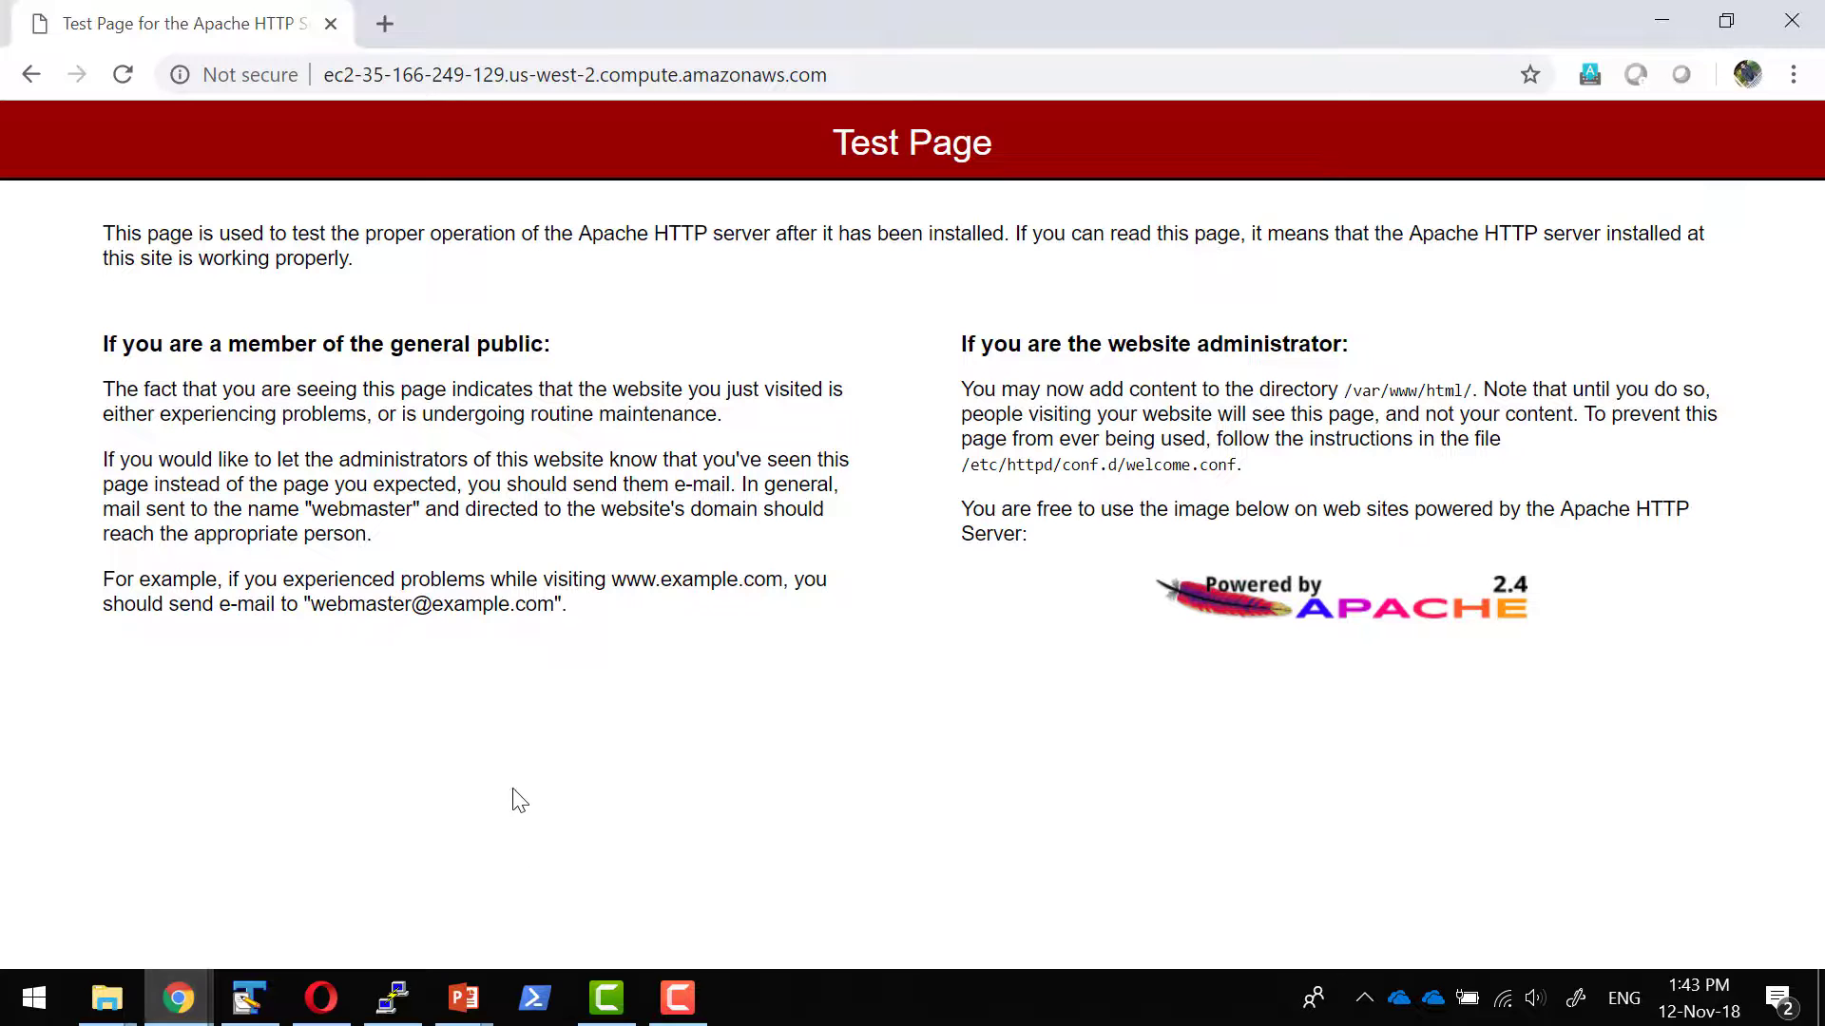
{"action": "left_click", "coordinate": [898, 74]}
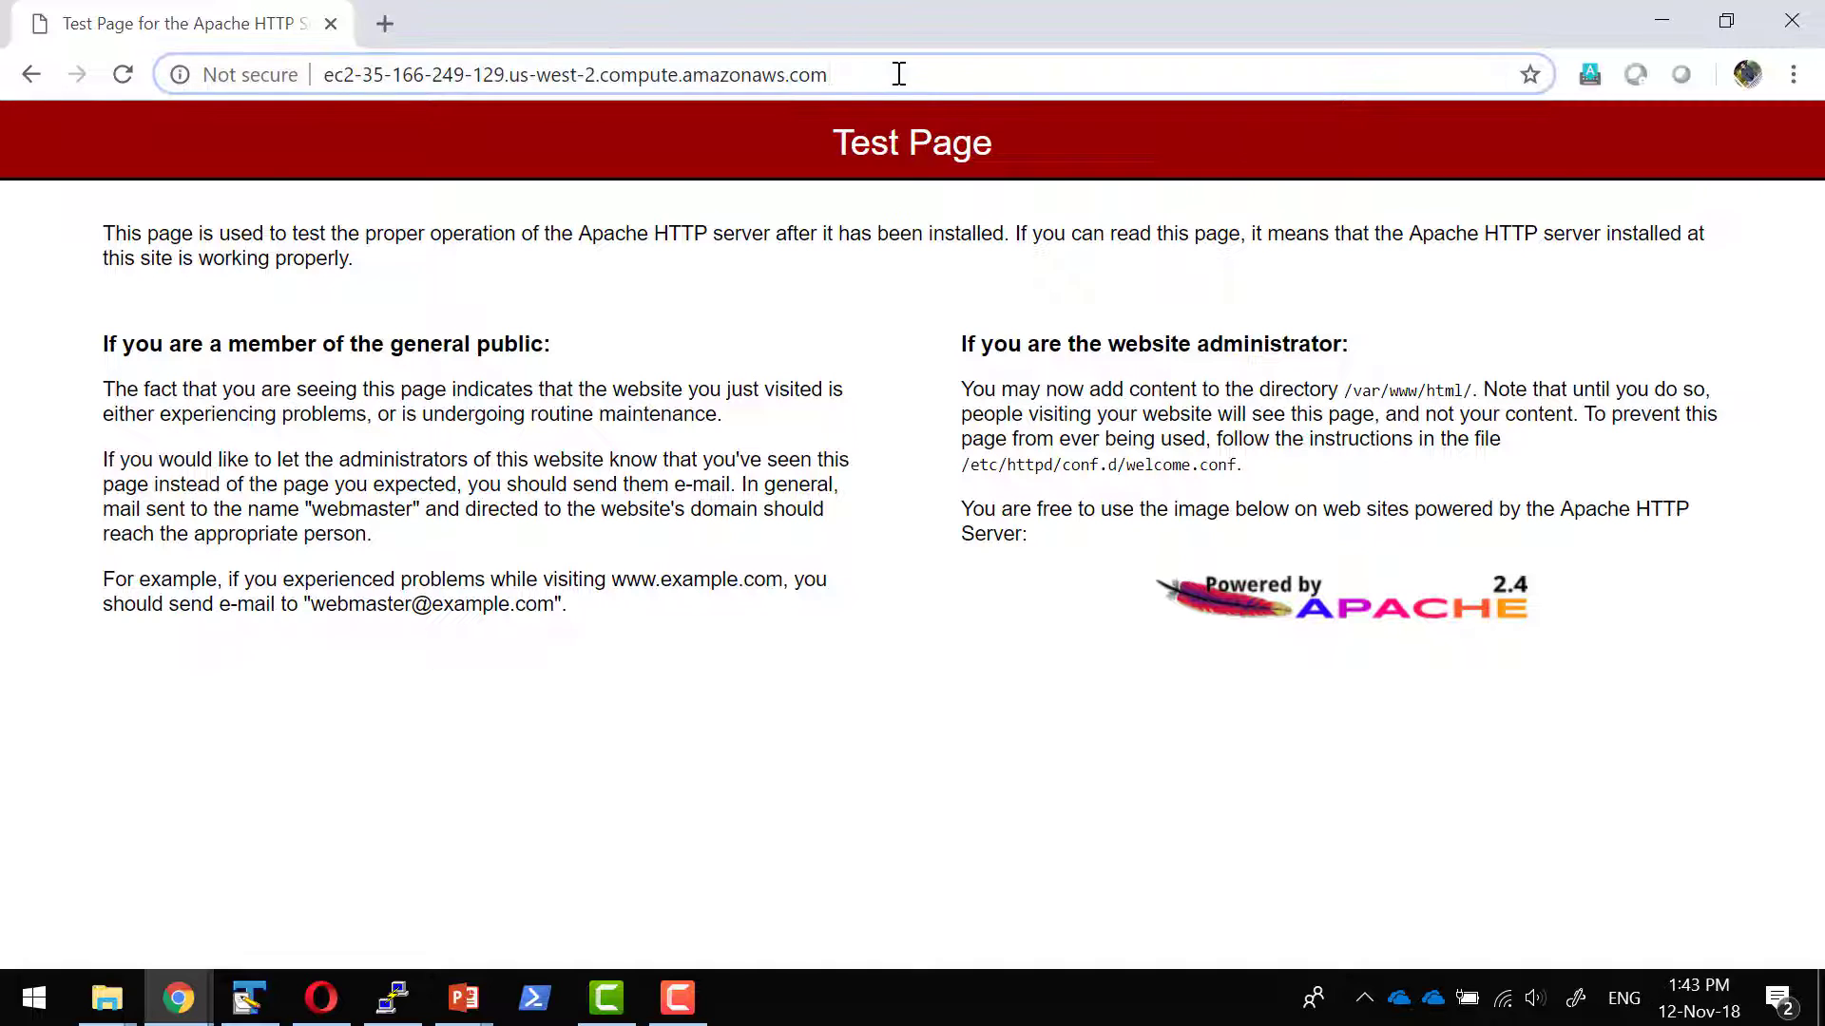
{"action": "type", "text": "/index.php"}
{"action": "key", "text": "Return"}
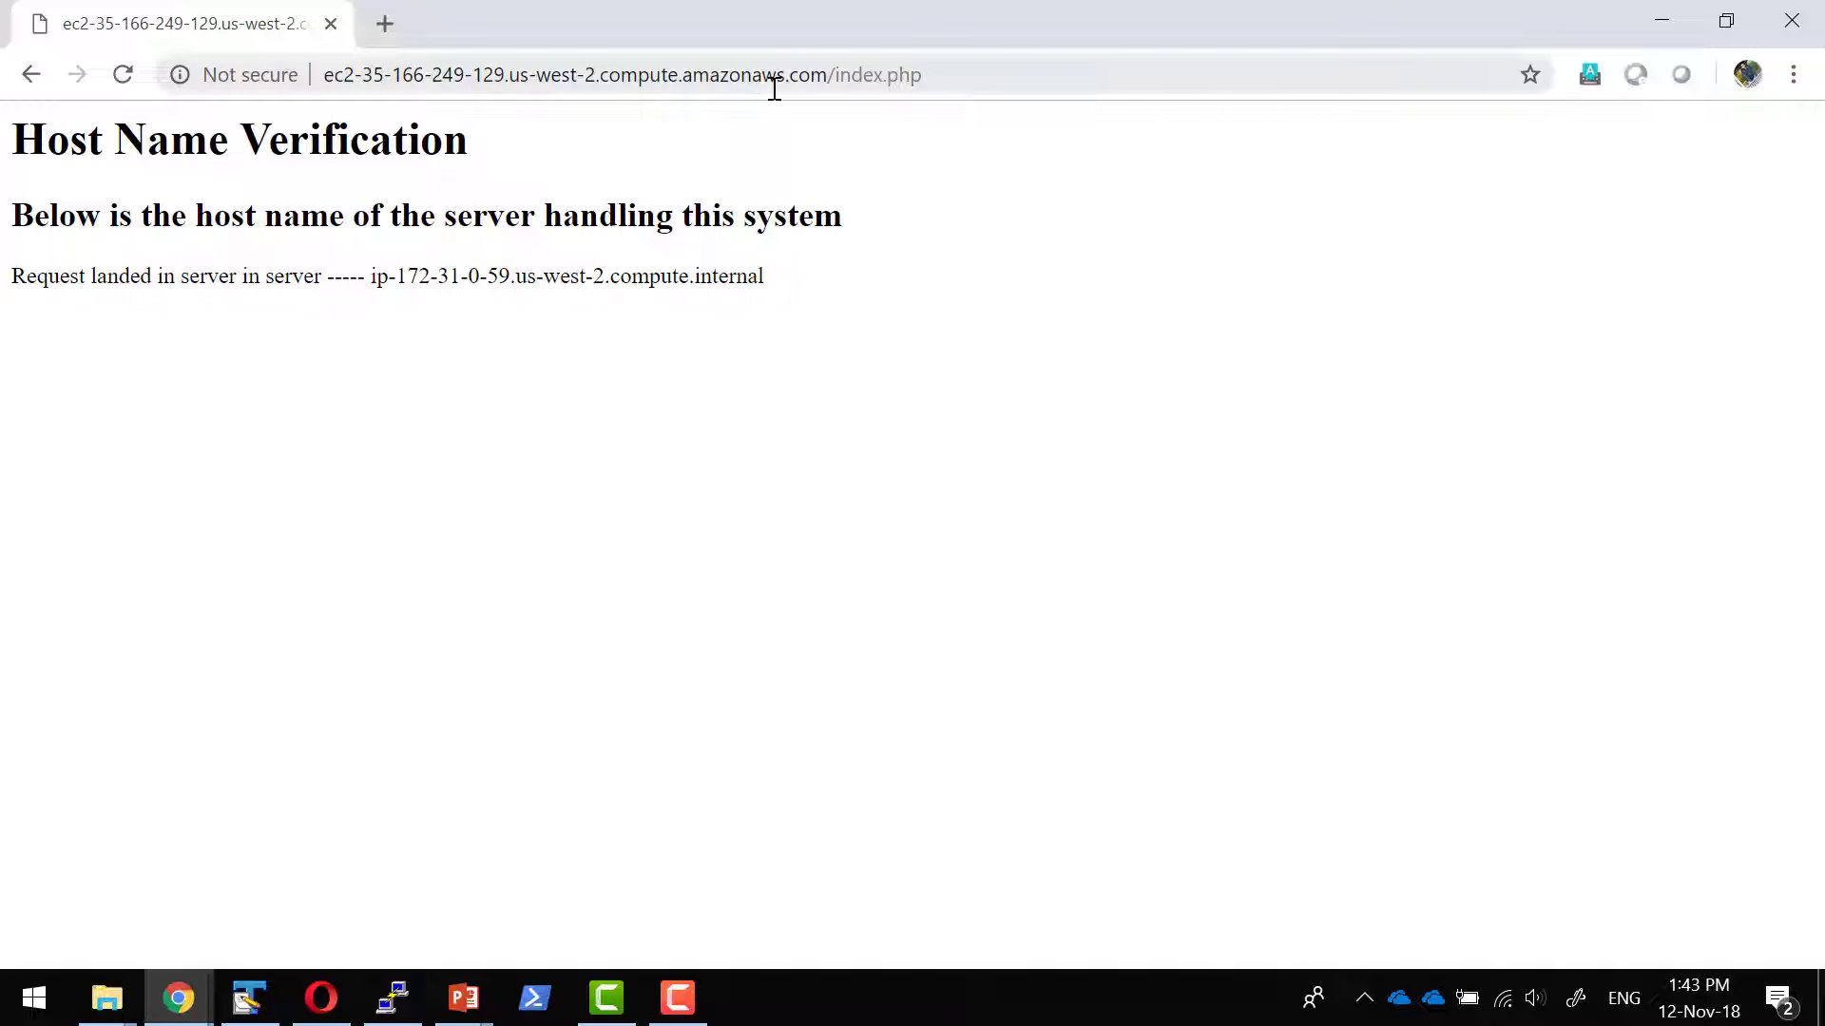
{"action": "left_click", "coordinate": [961, 75]}
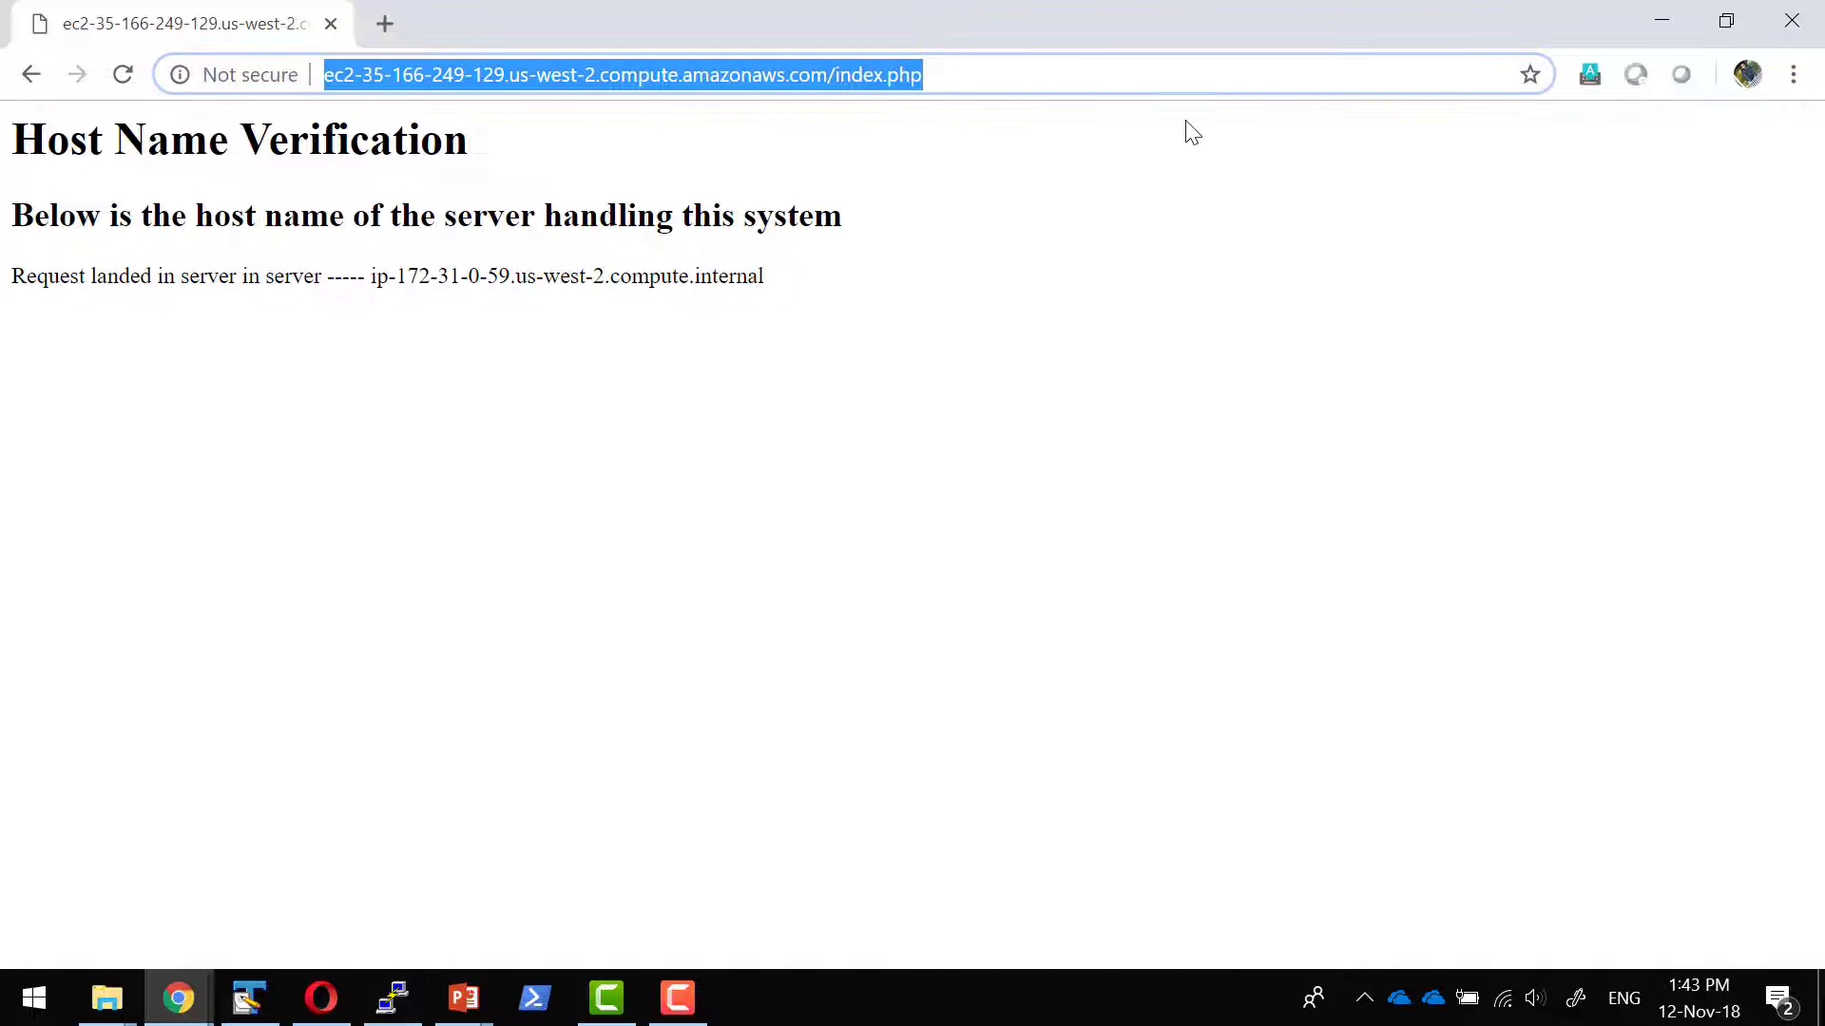
{"action": "left_click", "coordinate": [1168, 378]}
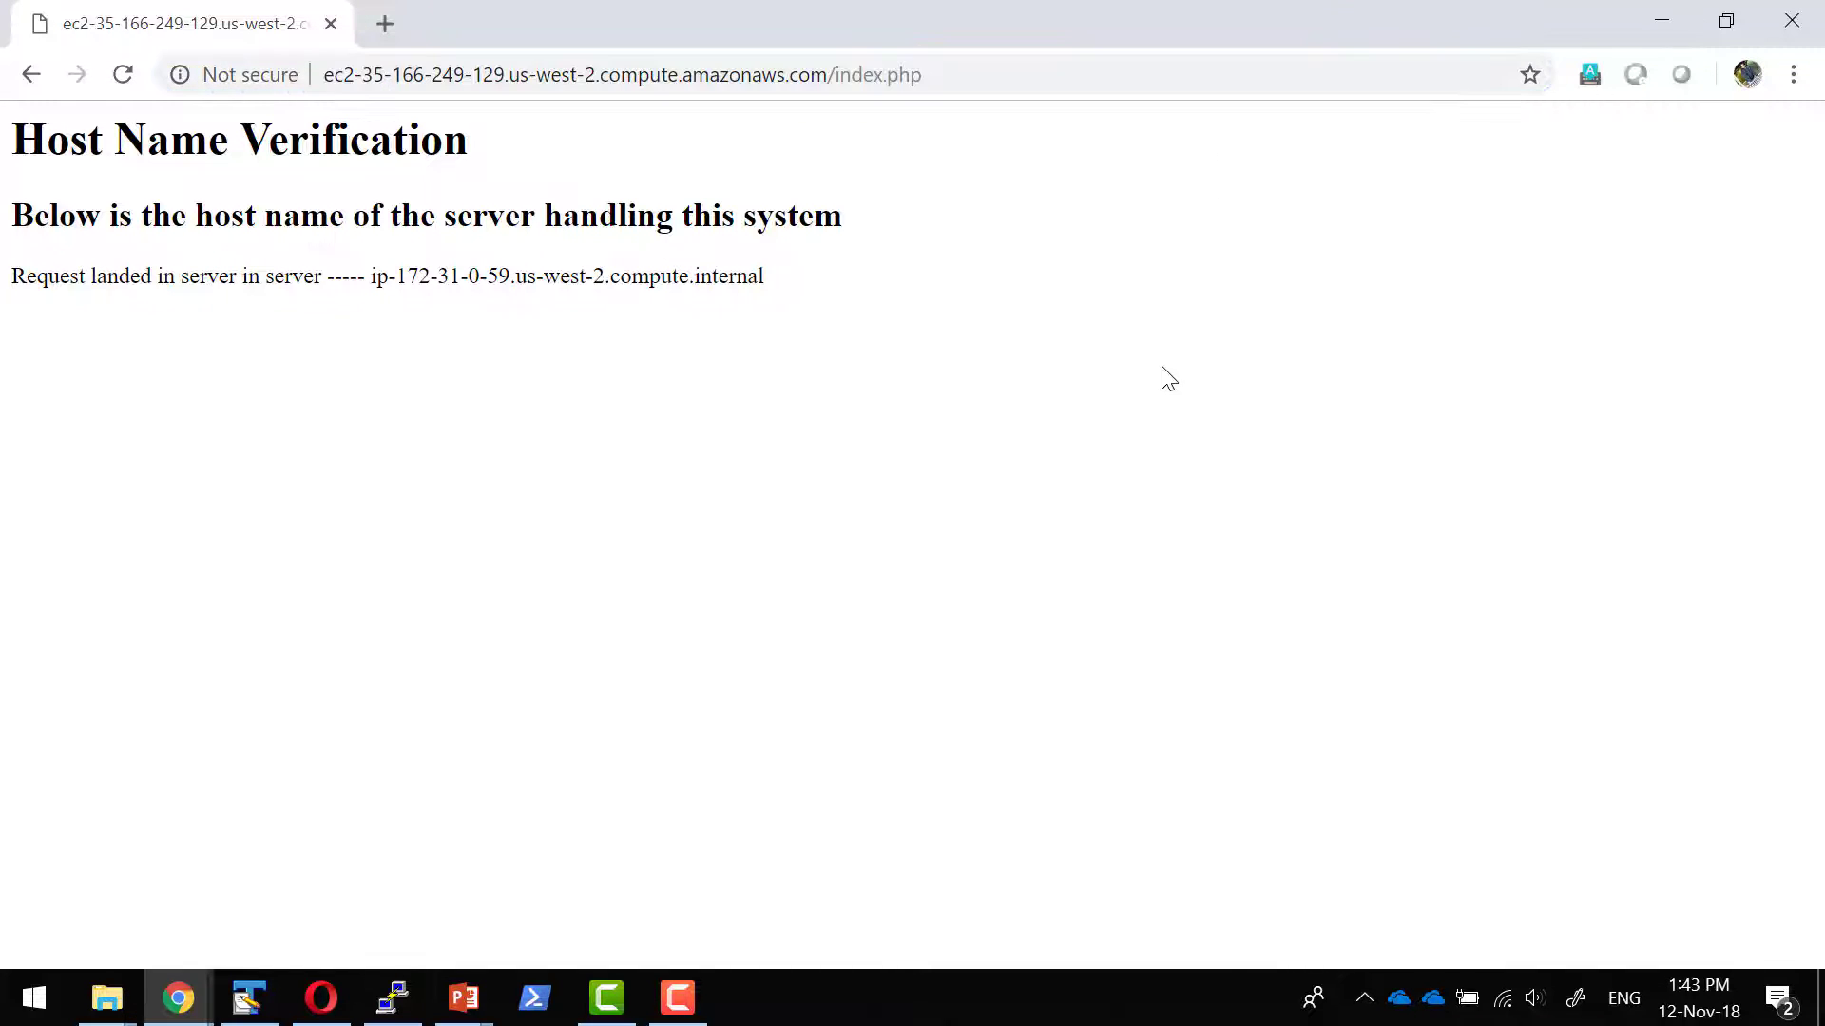